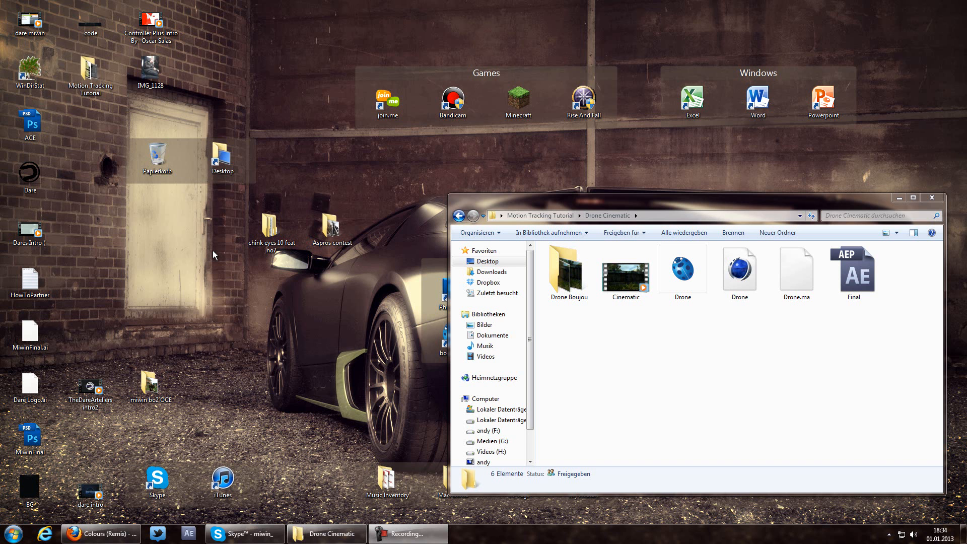
Step: Open the Drone C4D scene from the Drone Cinematic folder and accept the LightWave 3D import settings
{"action": "left_click_drag", "start_coordinate": [626, 340], "coordinate": [766, 405]}
{"action": "left_click", "coordinate": [740, 312]}
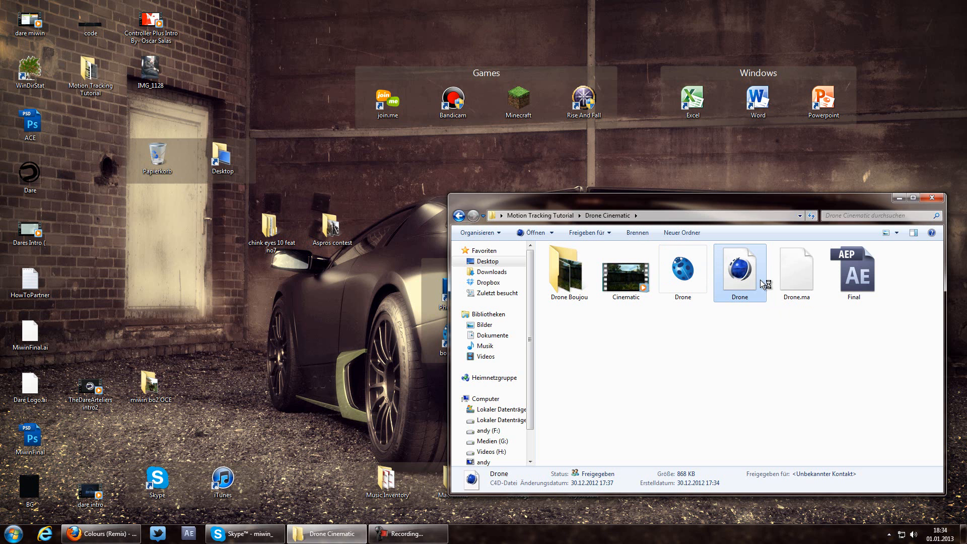
{"action": "double_click", "coordinate": [740, 272]}
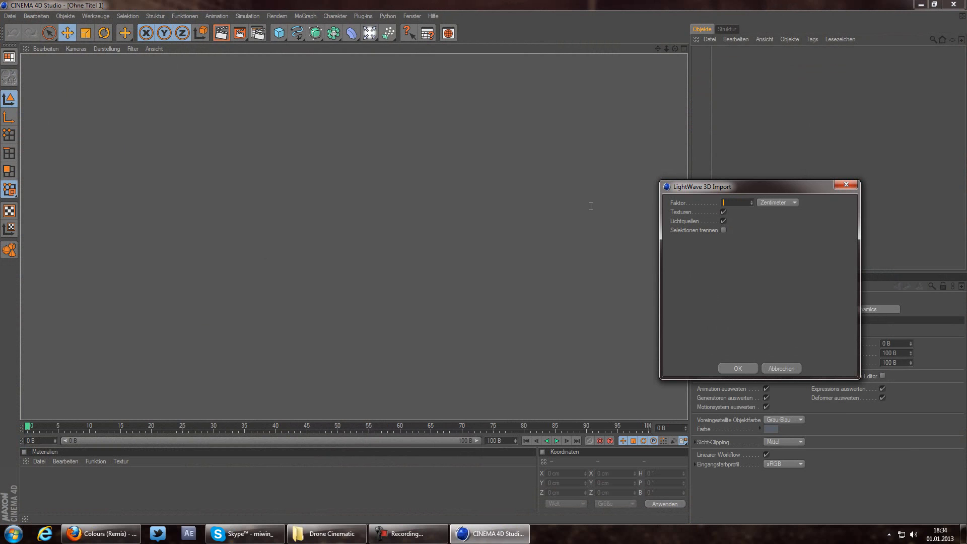
{"action": "key", "text": "Return"}
Step: Extend the timeline preview range to cover the whole scene from frame 0 to 1564
{"action": "left_click_drag", "start_coordinate": [128, 443], "coordinate": [478, 440]}
{"action": "left_click", "coordinate": [653, 145]}
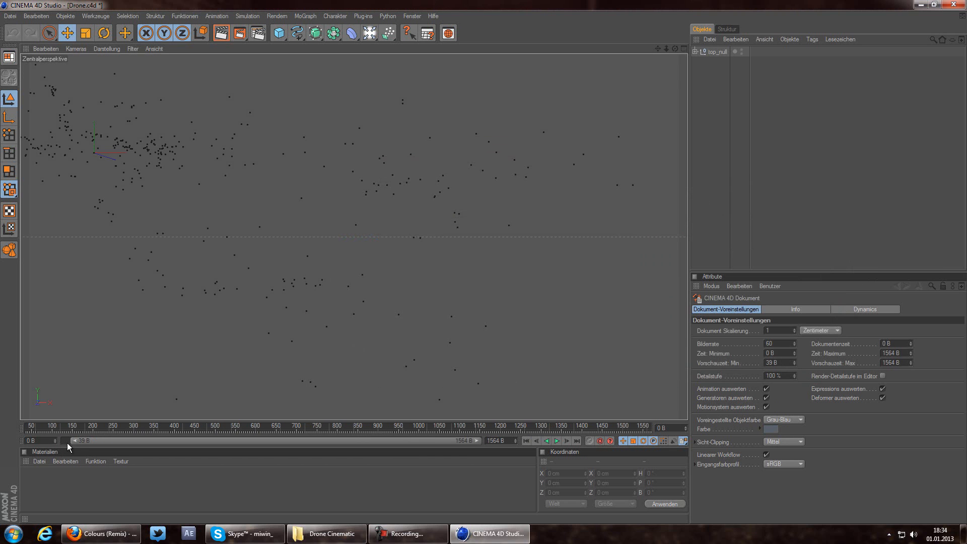
{"action": "left_click_drag", "start_coordinate": [73, 442], "coordinate": [166, 439]}
{"action": "left_click_drag", "start_coordinate": [102, 444], "coordinate": [1, 469]}
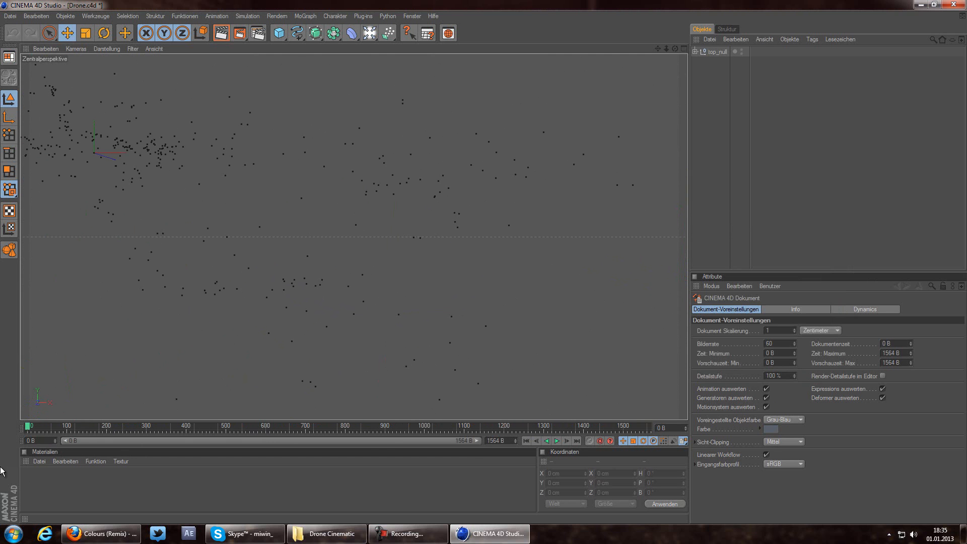
Step: Create a new material and disable its Glanzlicht channel, leaving the Farbe channel active
{"action": "double_click", "coordinate": [66, 480]}
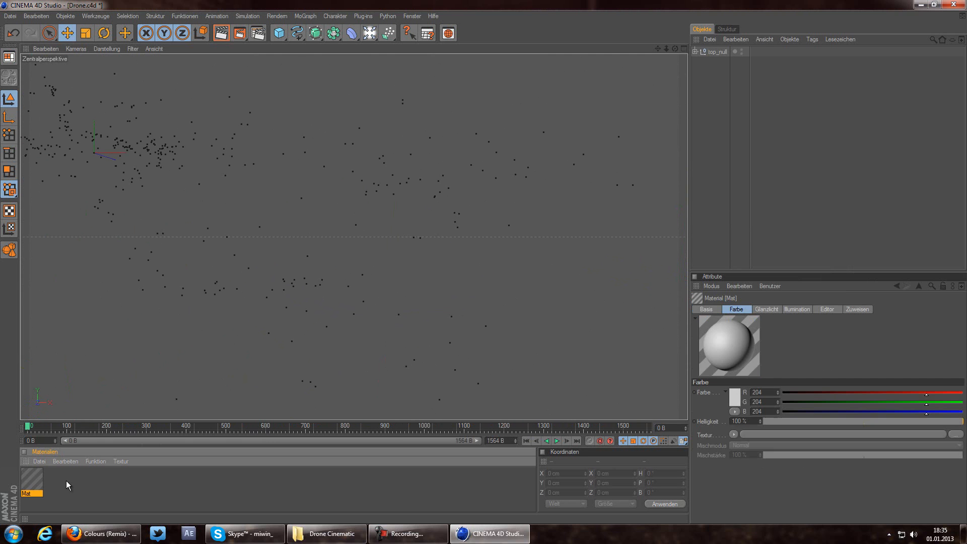
{"action": "double_click", "coordinate": [36, 479]}
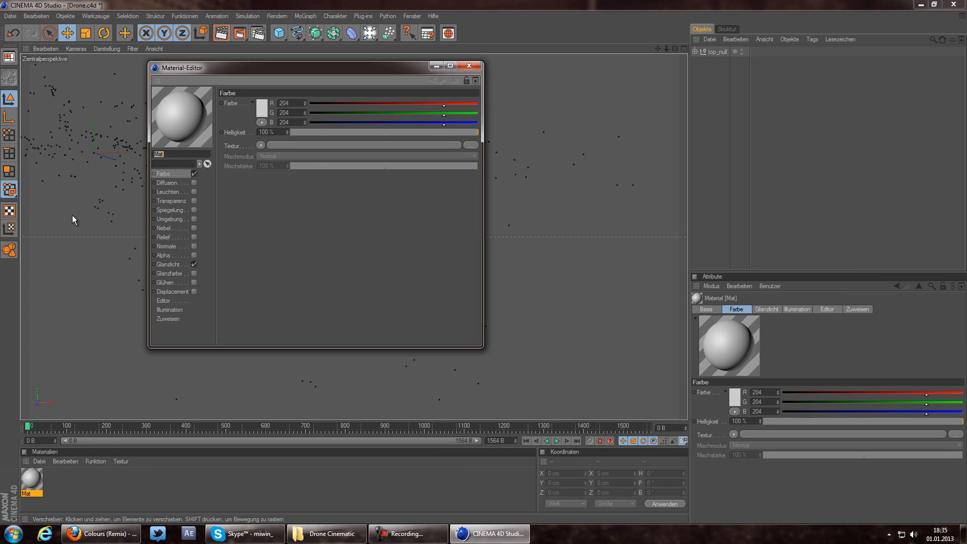
{"action": "left_click_drag", "start_coordinate": [195, 63], "coordinate": [363, 101]}
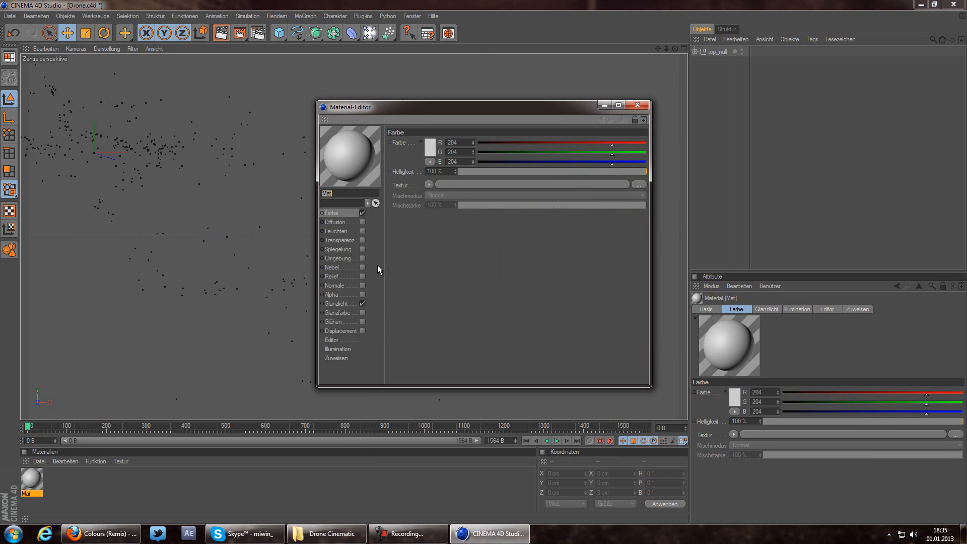
{"action": "left_click", "coordinate": [361, 304]}
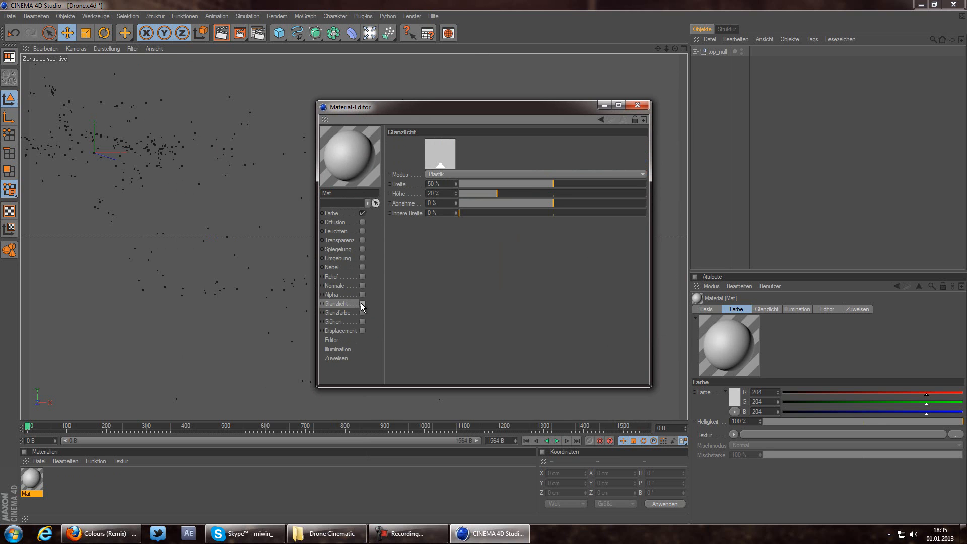
{"action": "left_click", "coordinate": [346, 213]}
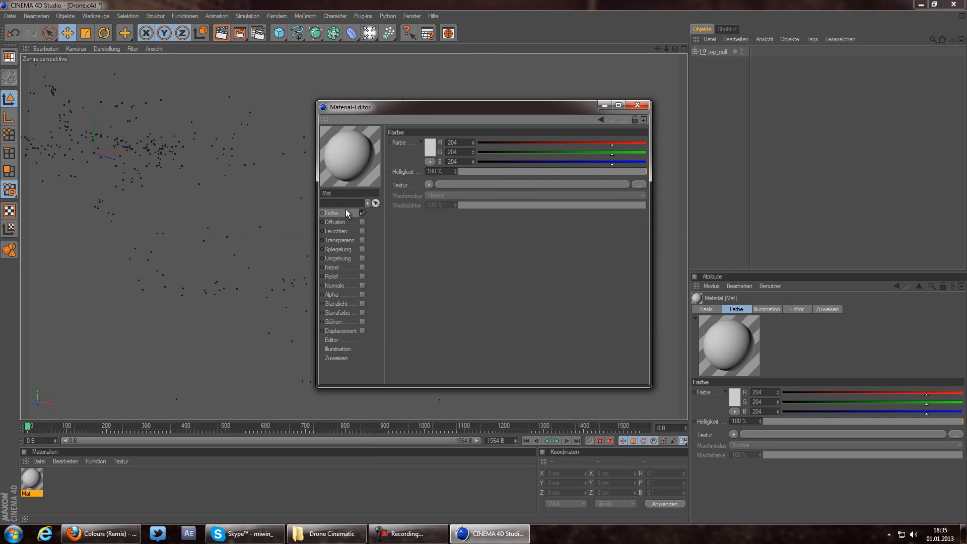
Step: Load the first Cinematic image from the Drone Boujou folder as the material's colour texture, without copying it to the document directory
{"action": "left_click", "coordinate": [470, 185]}
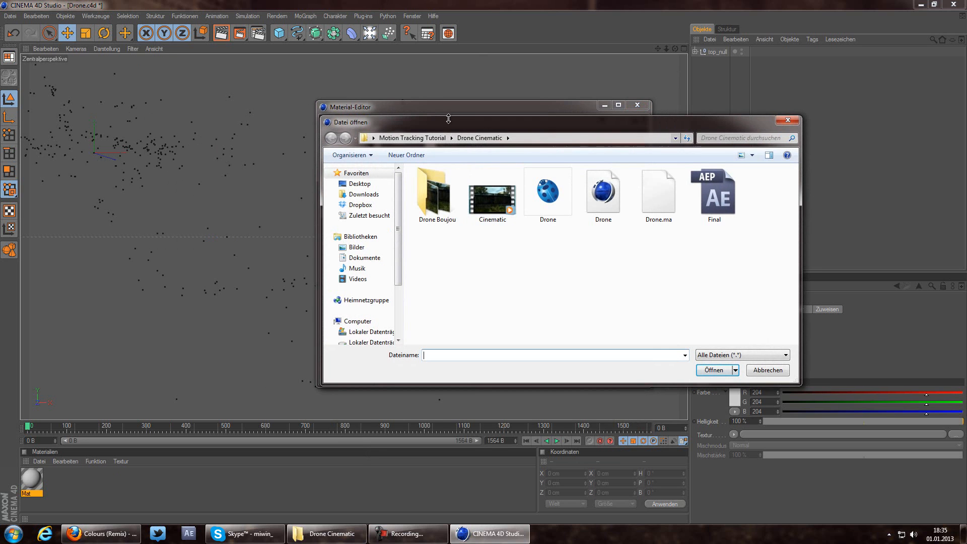
{"action": "left_click_drag", "start_coordinate": [449, 119], "coordinate": [331, 82]}
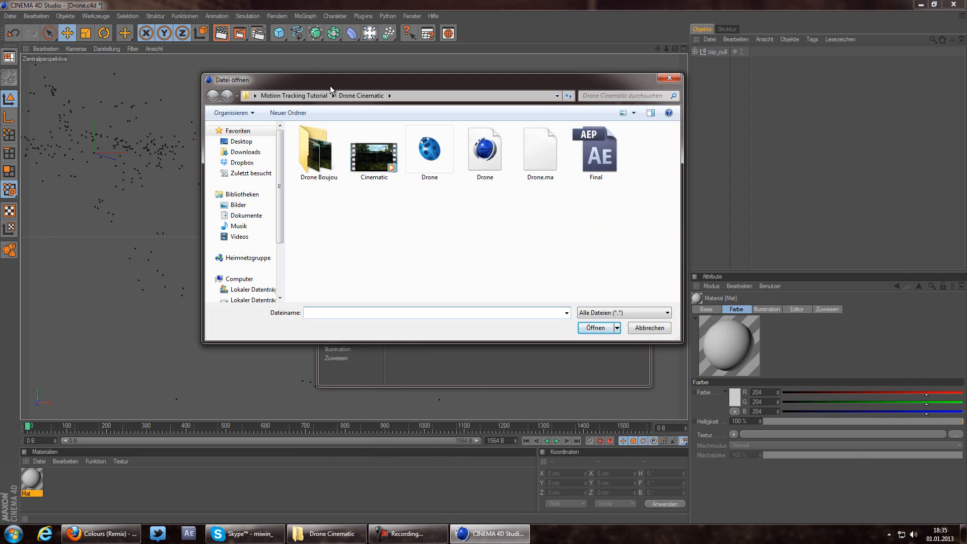
{"action": "double_click", "coordinate": [327, 166]}
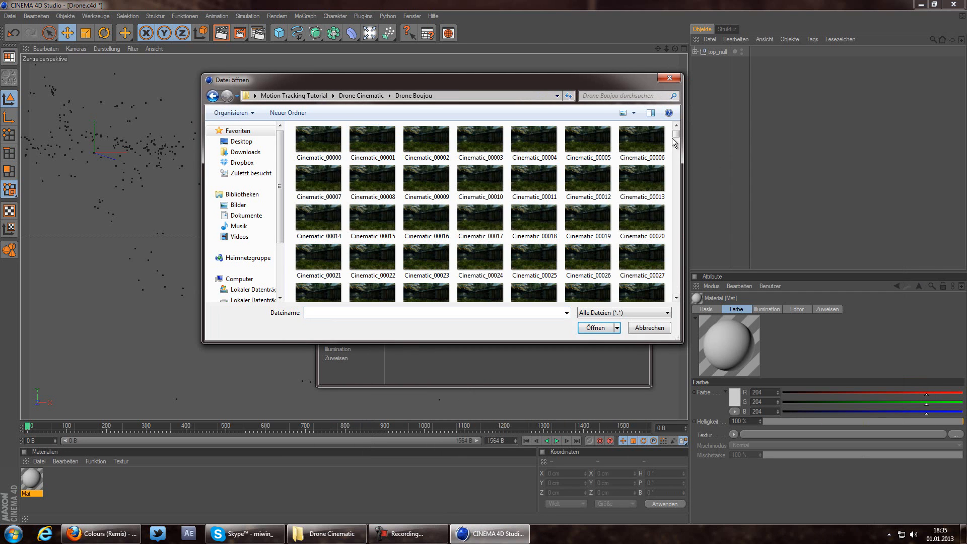
{"action": "mouse_move", "coordinate": [676, 134]}
{"action": "left_mouse_down"}
{"action": "mouse_move", "coordinate": [674, 284]}
{"action": "mouse_move", "coordinate": [675, 130]}
{"action": "left_mouse_up"}
{"action": "double_click", "coordinate": [312, 146]}
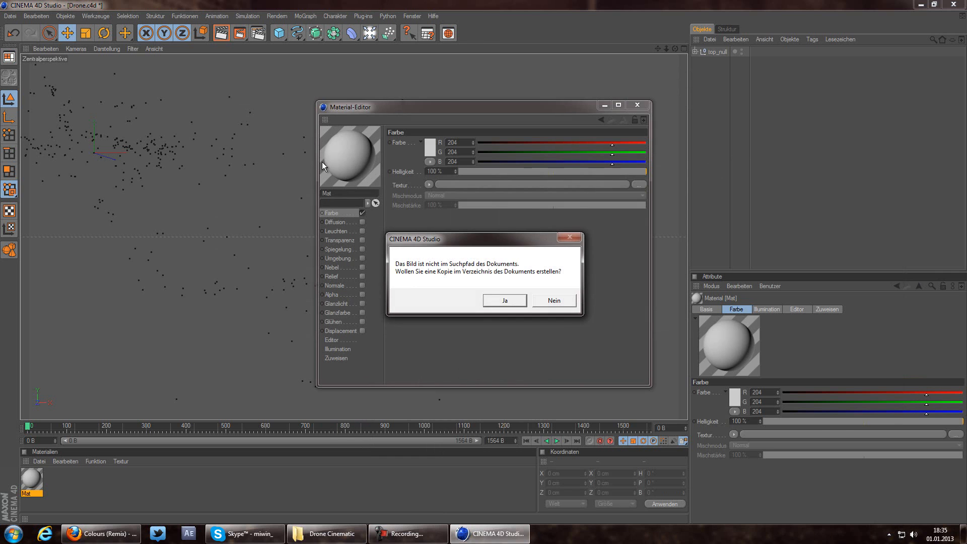
{"action": "left_click", "coordinate": [558, 301]}
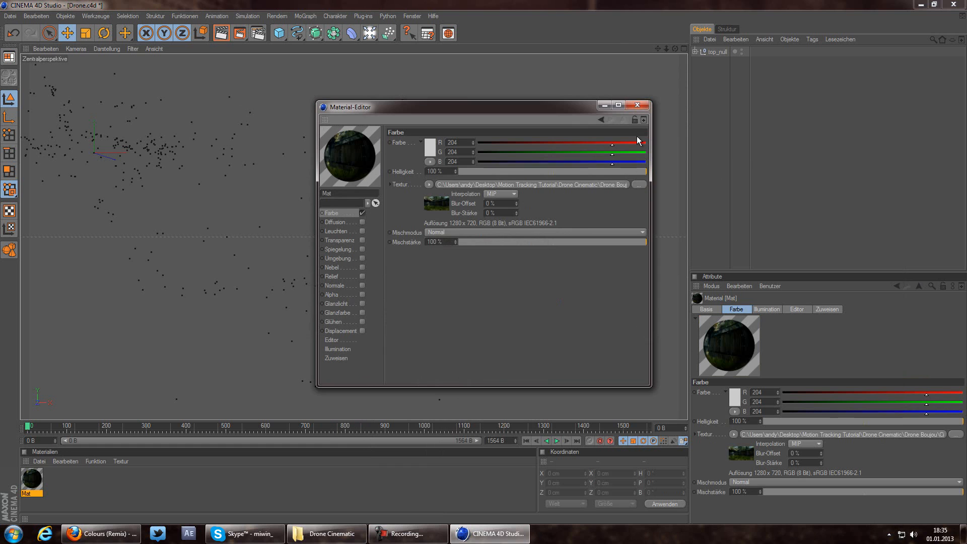
{"action": "left_click", "coordinate": [636, 104]}
Step: Add a Hintergrund object below top_null and apply the Mat material to it
{"action": "left_click", "coordinate": [369, 33]}
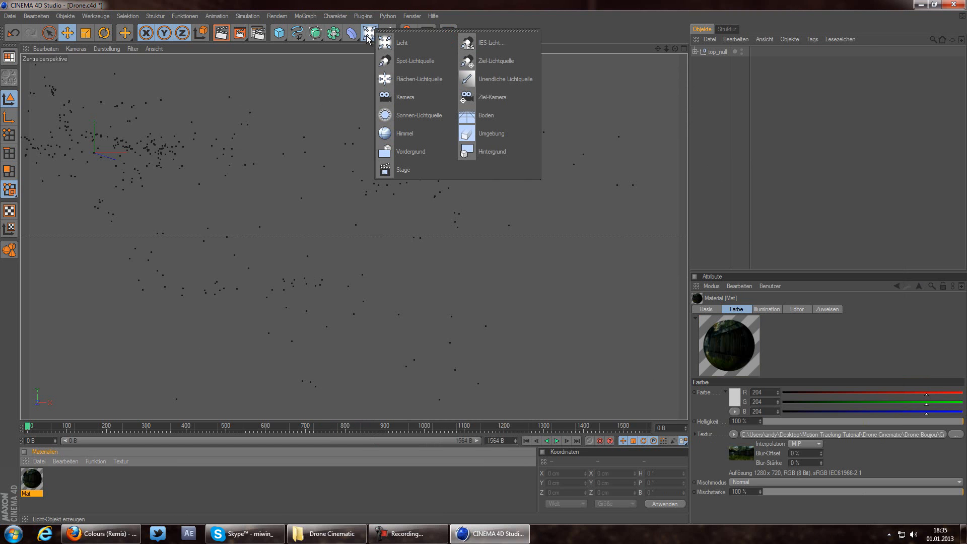
{"action": "left_click", "coordinate": [496, 154]}
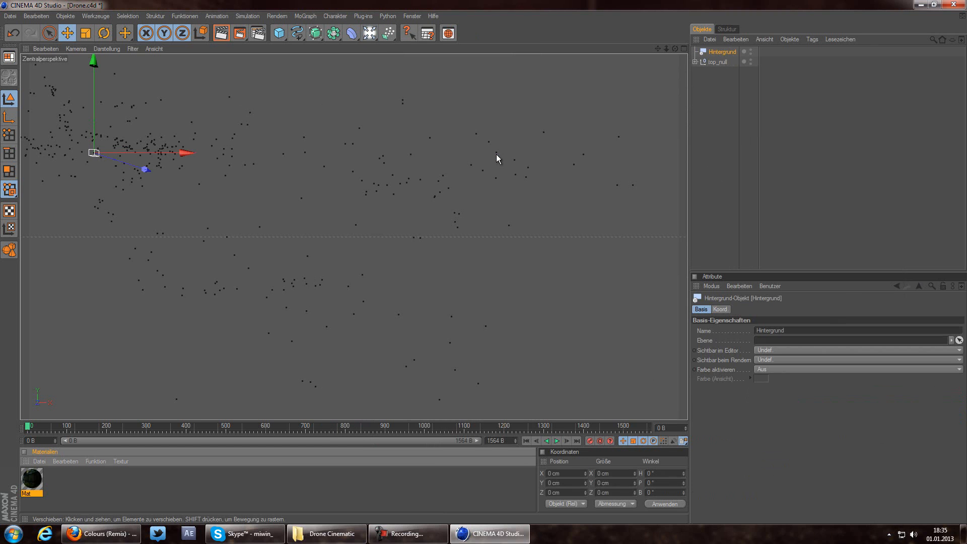
{"action": "left_click_drag", "start_coordinate": [714, 53], "coordinate": [704, 96]}
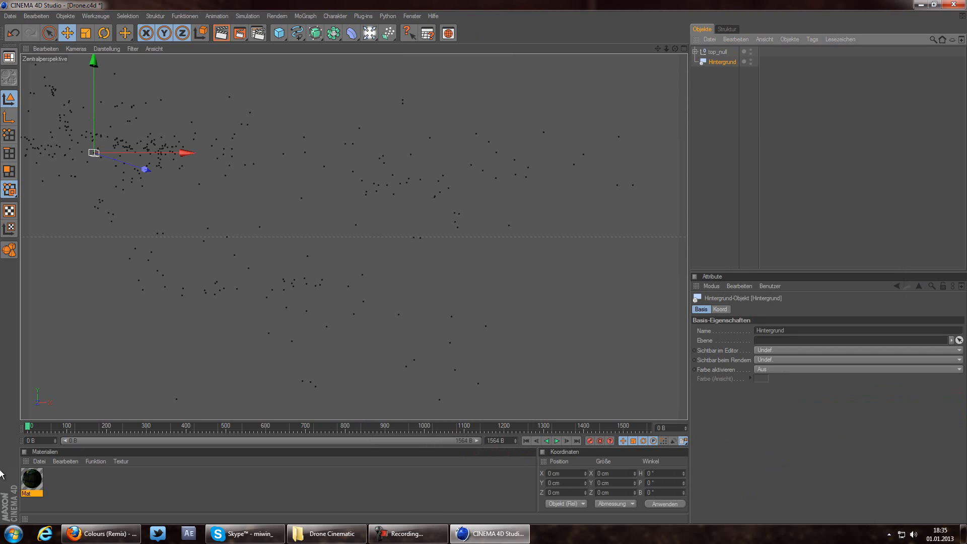
{"action": "left_click", "coordinate": [38, 487]}
{"action": "left_click_drag", "start_coordinate": [34, 487], "coordinate": [718, 65]}
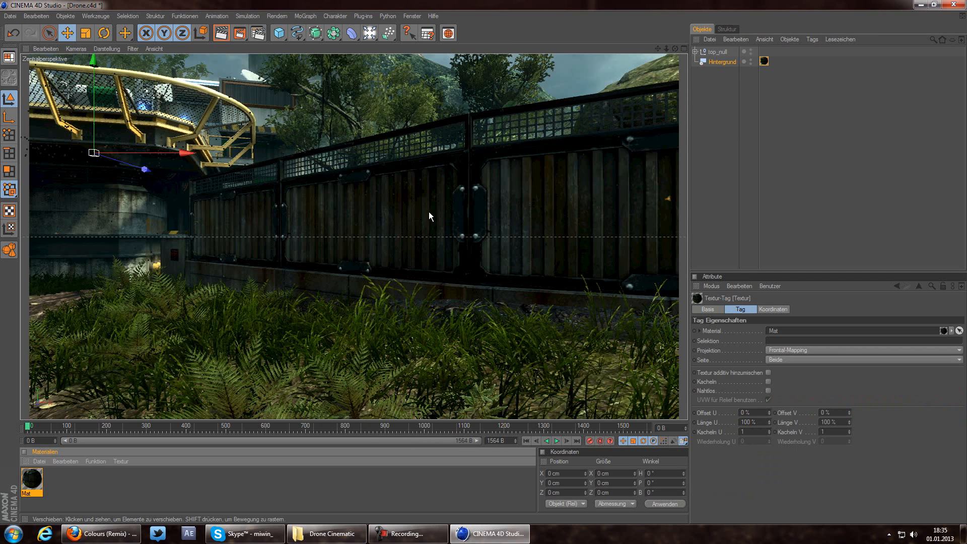
Step: Set the Mat colour texture's animation to film frames 0 to 1563 at a frame rate of 60
{"action": "left_click_drag", "start_coordinate": [28, 426], "coordinate": [1, 450]}
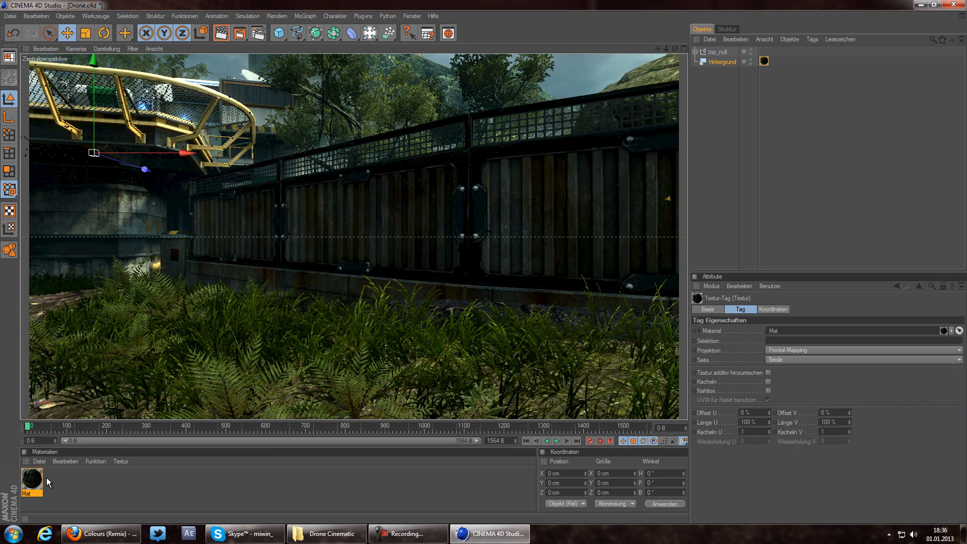
{"action": "double_click", "coordinate": [33, 481]}
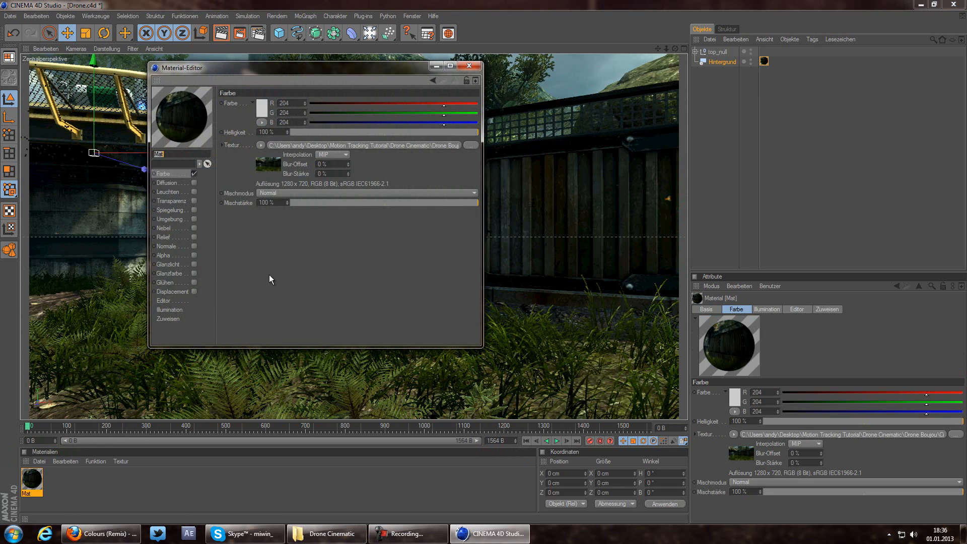
{"action": "left_click_drag", "start_coordinate": [283, 70], "coordinate": [364, 140]}
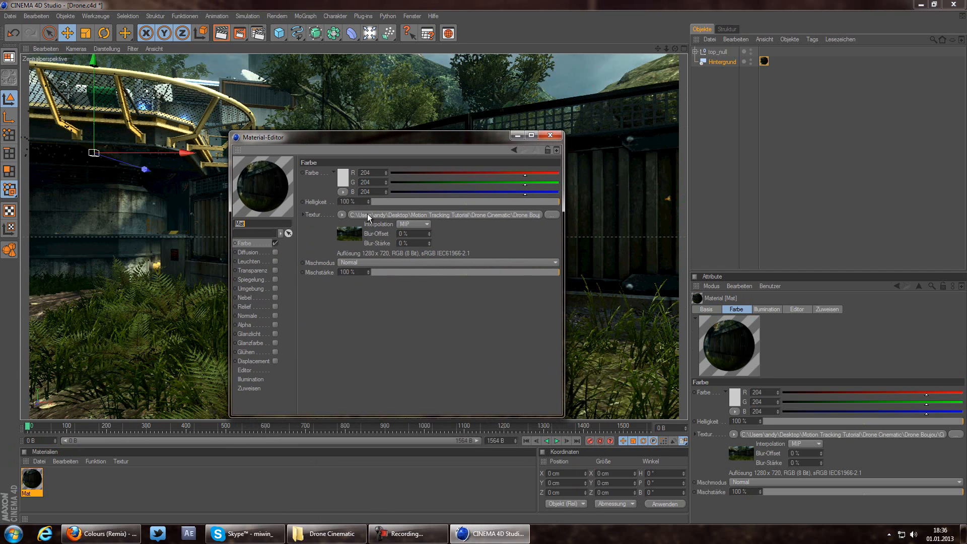
{"action": "left_click", "coordinate": [367, 214]}
{"action": "left_click", "coordinate": [367, 160]}
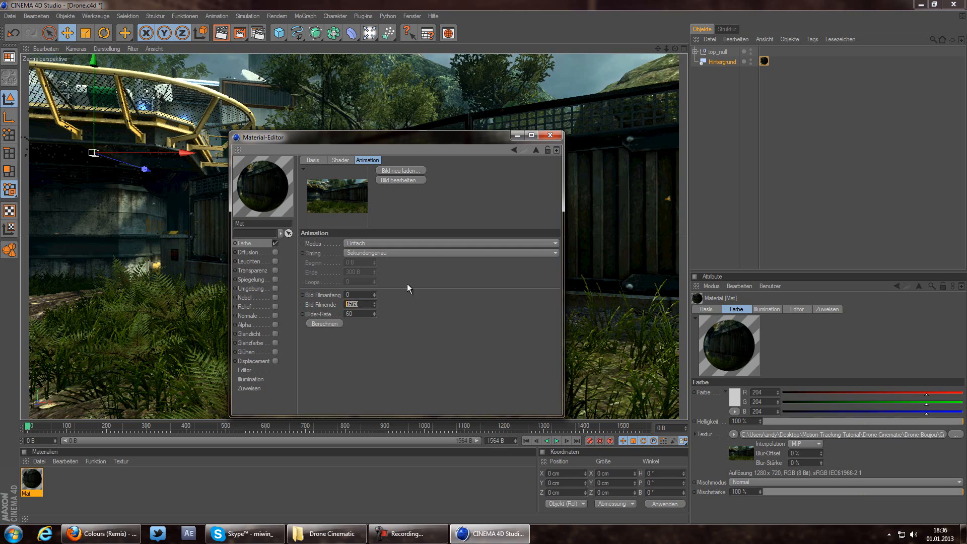
{"action": "left_click", "coordinate": [550, 135]}
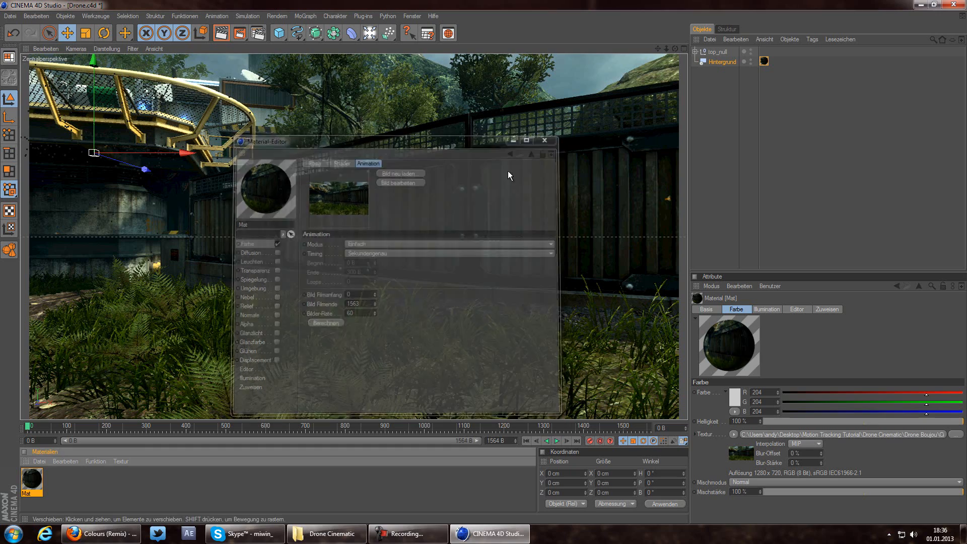
Step: Scrub through the timeline to compare the background footage with the tracking points, stopping at frame 591
{"action": "left_click_drag", "start_coordinate": [29, 427], "coordinate": [516, 429]}
{"action": "left_click", "coordinate": [547, 442]}
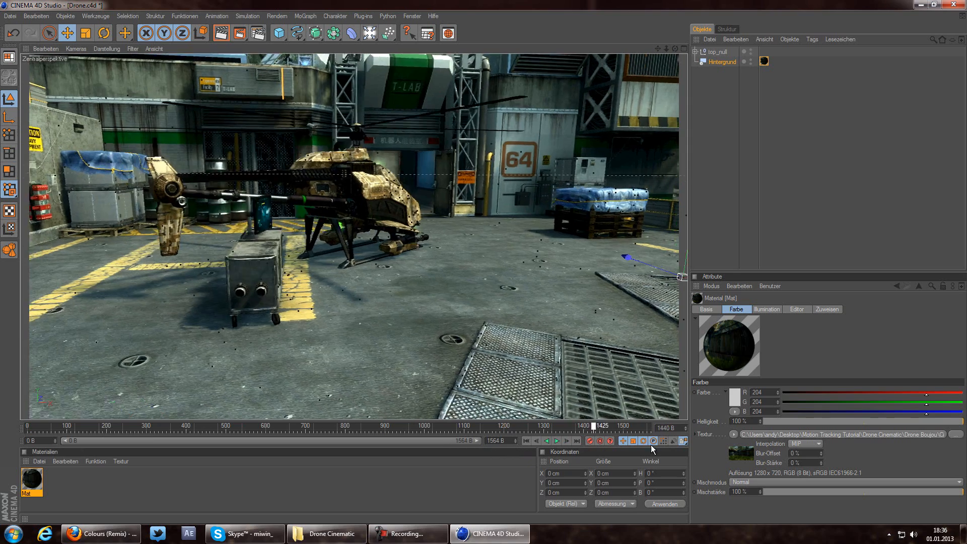
{"action": "left_click", "coordinate": [221, 33]}
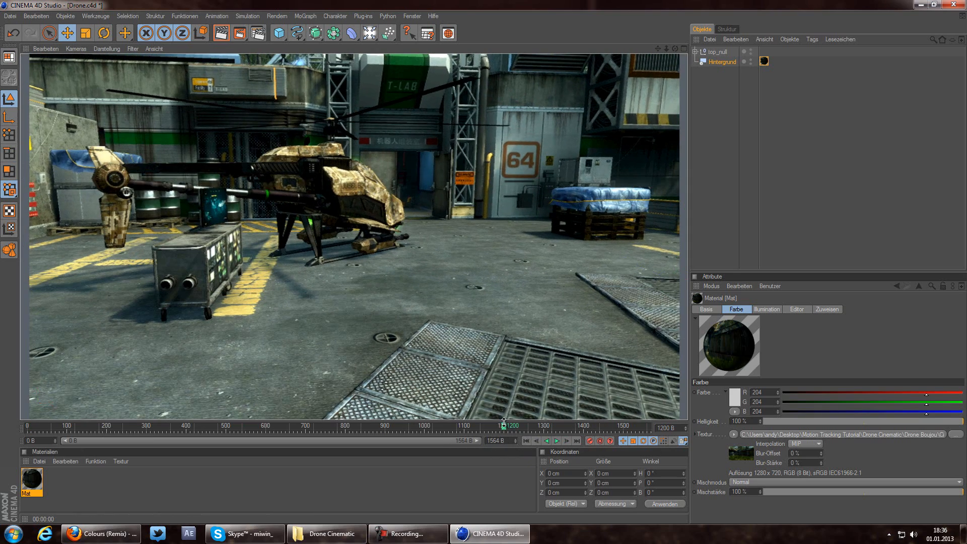
{"action": "left_click_drag", "start_coordinate": [504, 428], "coordinate": [253, 480]}
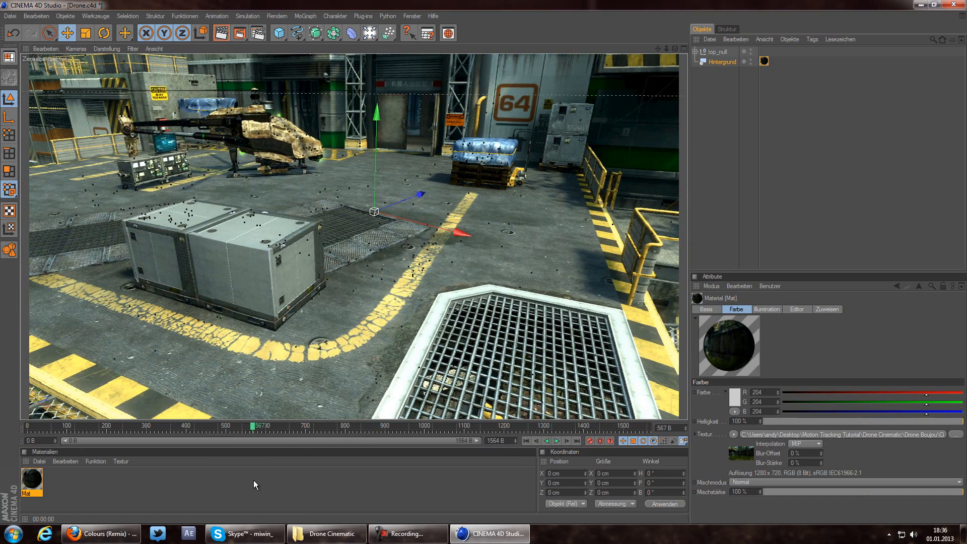
{"action": "mouse_move", "coordinate": [253, 426]}
{"action": "left_mouse_down"}
{"action": "mouse_move", "coordinate": [303, 426]}
{"action": "mouse_move", "coordinate": [186, 439]}
{"action": "mouse_move", "coordinate": [66, 435]}
{"action": "mouse_move", "coordinate": [285, 415]}
{"action": "mouse_move", "coordinate": [262, 415]}
{"action": "left_mouse_up"}
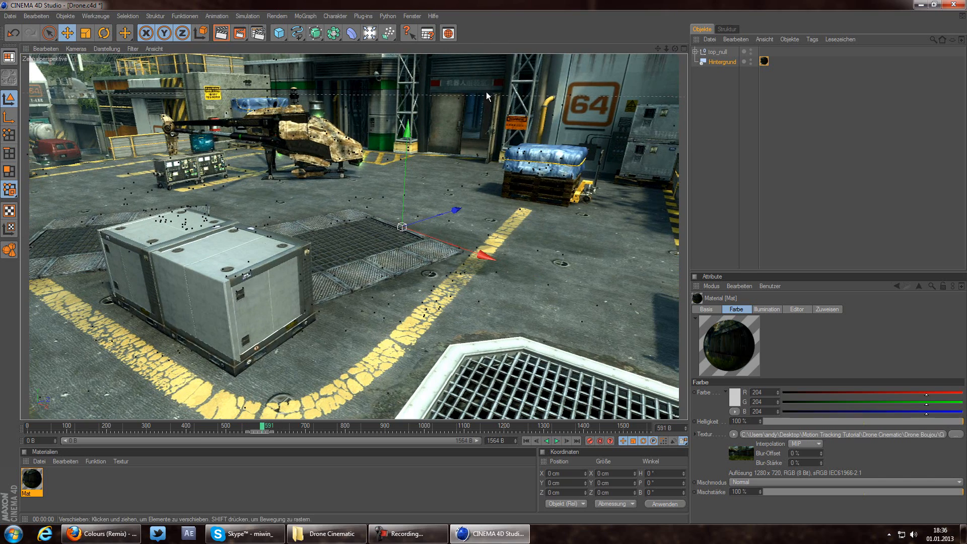
Step: Add a MoText object and move it along the X axis to about -569 cm
{"action": "left_click", "coordinate": [307, 17]}
{"action": "left_click", "coordinate": [313, 126]}
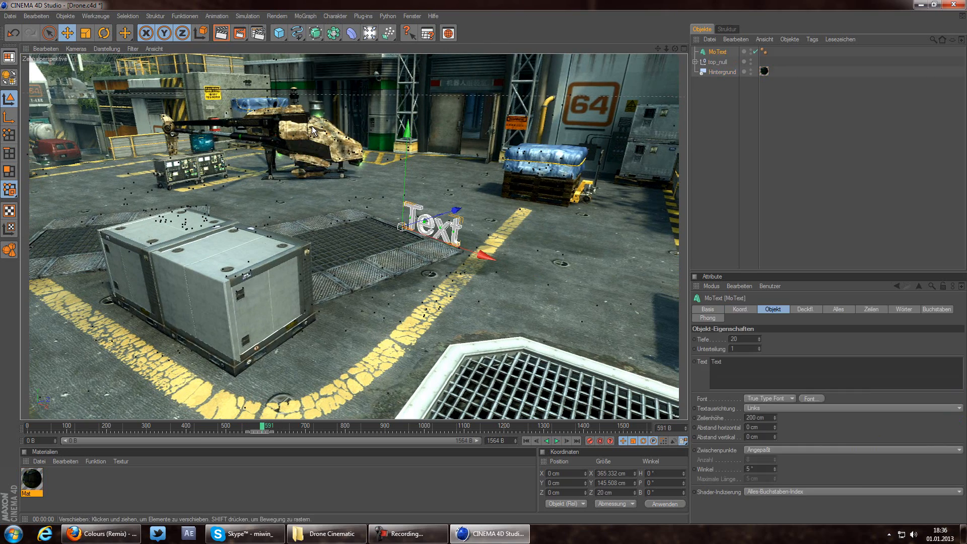
{"action": "left_click_drag", "start_coordinate": [486, 256], "coordinate": [410, 230]}
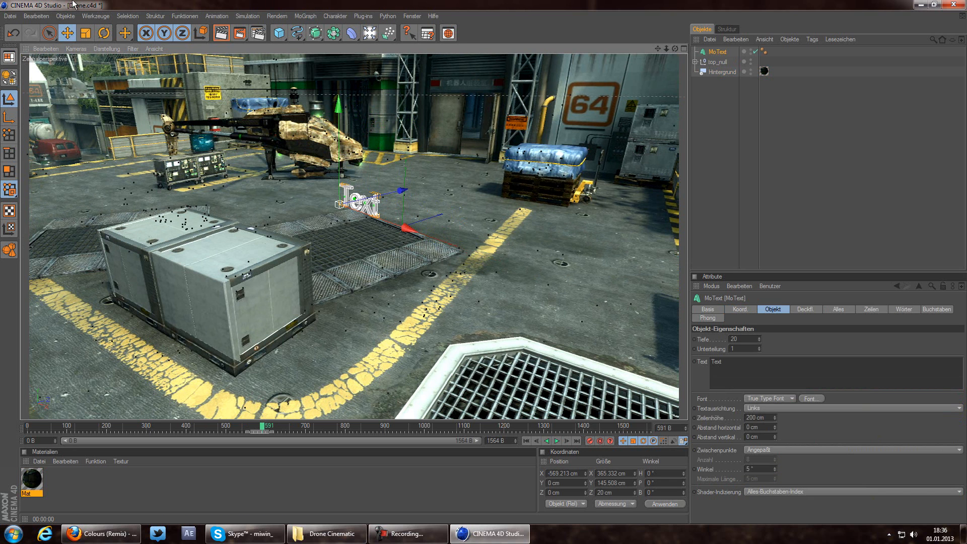
Step: Rotate the MoText heading to about 44° so that it faces the camera, and deselect it
{"action": "left_click", "coordinate": [103, 33]}
{"action": "left_click_drag", "start_coordinate": [320, 202], "coordinate": [389, 219]}
{"action": "left_click", "coordinate": [728, 217]}
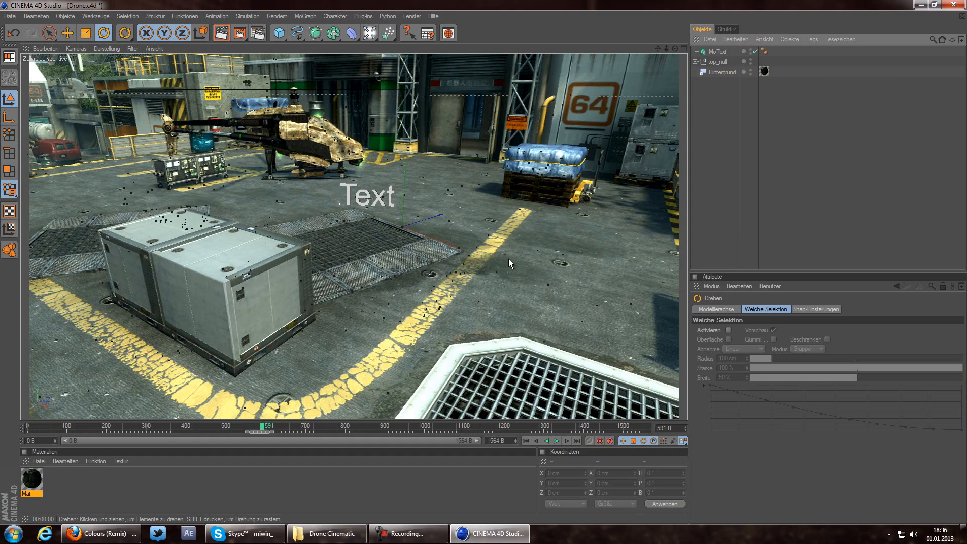
Step: At frame 525, reposition the MoText beside the crate at about X 568, Y 316 and Z -1155 cm
{"action": "left_click_drag", "start_coordinate": [262, 427], "coordinate": [237, 428]}
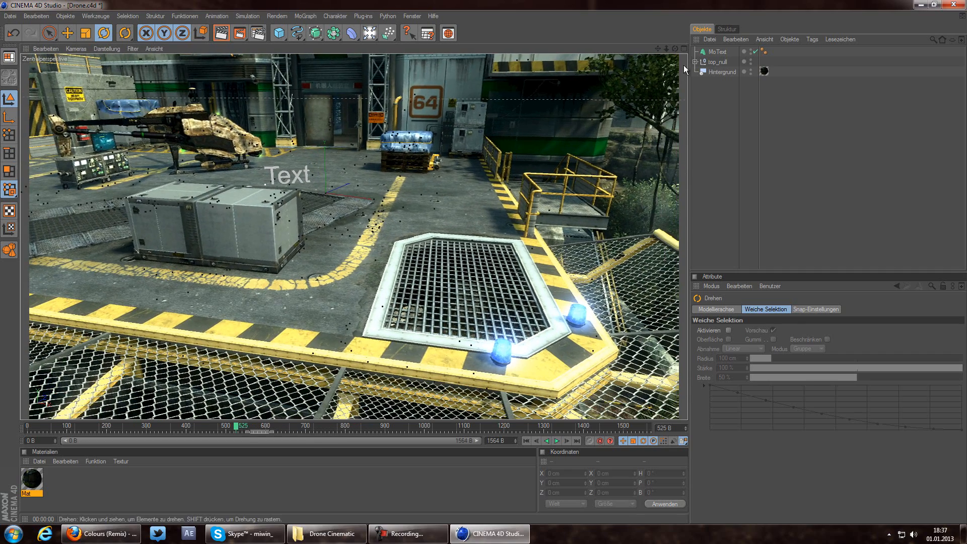
{"action": "left_click", "coordinate": [717, 52]}
{"action": "left_click", "coordinate": [67, 33]}
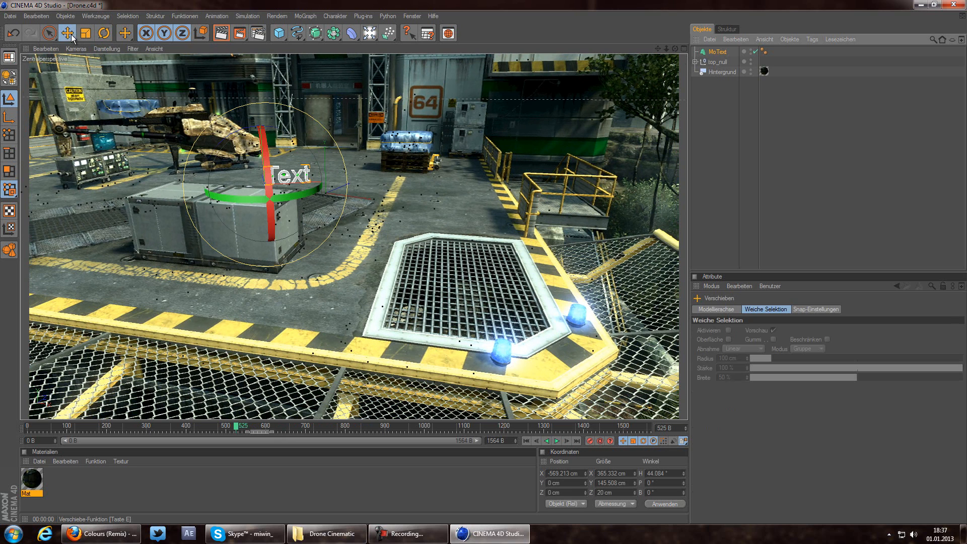
{"action": "left_click_drag", "start_coordinate": [307, 186], "coordinate": [491, 273]}
{"action": "left_click_drag", "start_coordinate": [307, 245], "coordinate": [485, 266]}
{"action": "left_click_drag", "start_coordinate": [330, 192], "coordinate": [327, 191]}
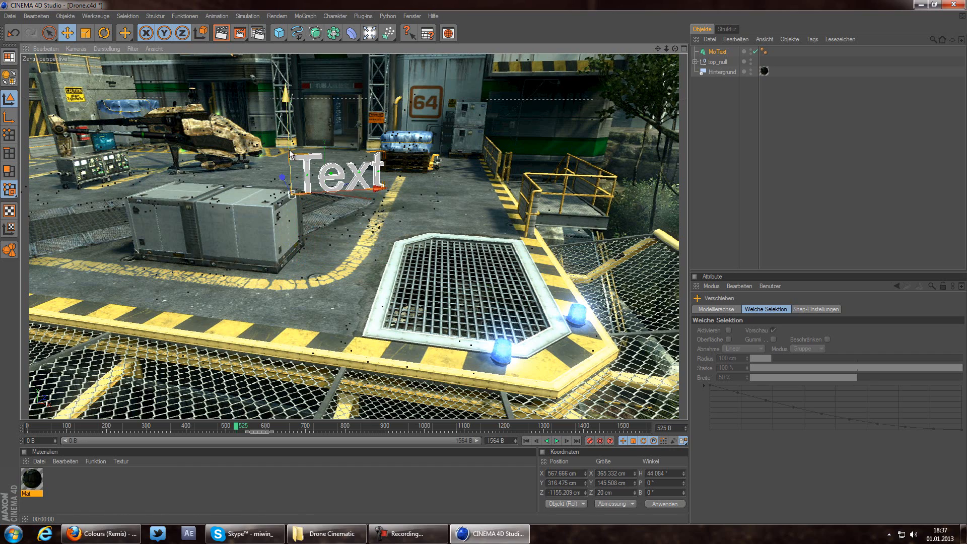
Step: Go to frame 670 and select the tracking null on the ground in front of the helicopter
{"action": "left_click_drag", "start_coordinate": [236, 427], "coordinate": [261, 426]}
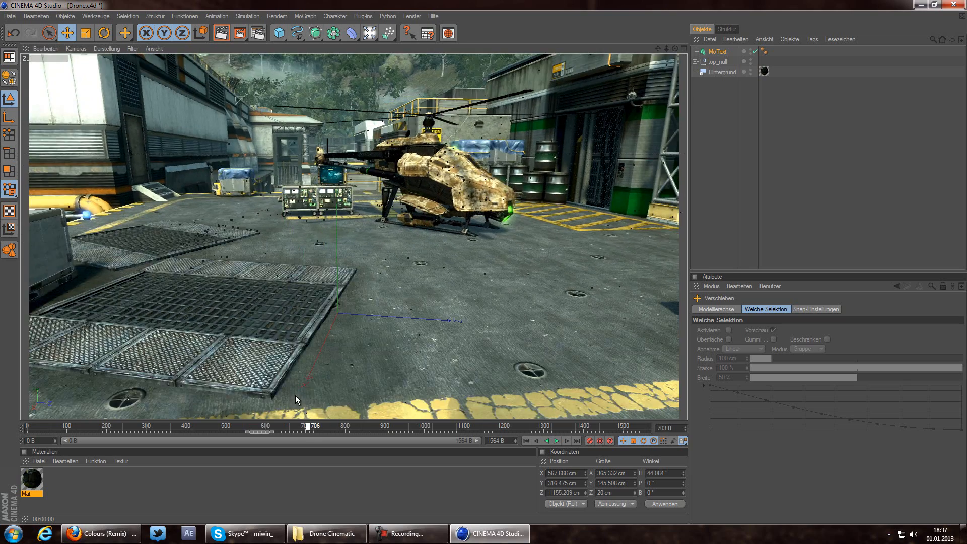
{"action": "left_click_drag", "start_coordinate": [302, 394], "coordinate": [293, 388]}
{"action": "left_click", "coordinate": [405, 245]}
{"action": "left_click", "coordinate": [405, 245]}
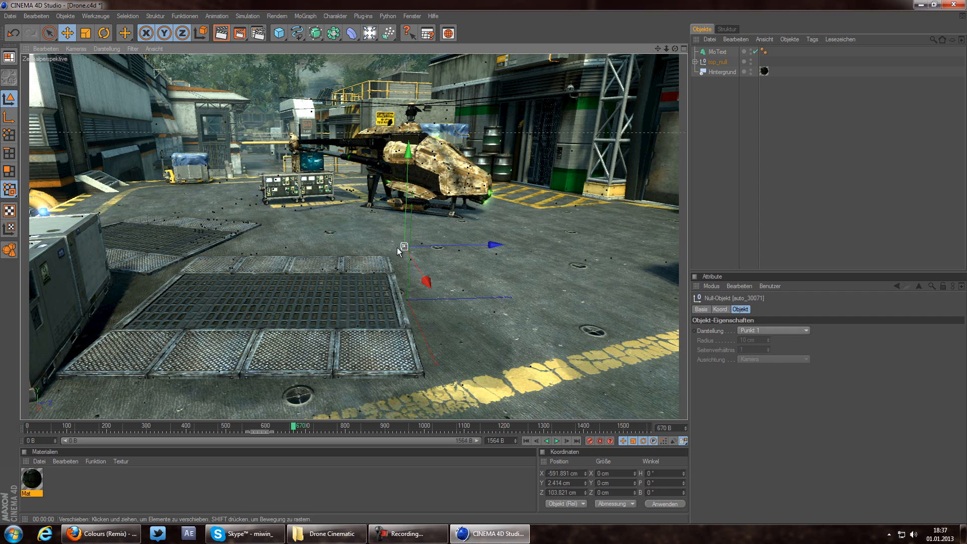
Step: Copy the tracking null's X position to the MoText, setting its X to -591.891 cm
{"action": "left_click", "coordinate": [720, 309]}
{"action": "double_click", "coordinate": [736, 331]}
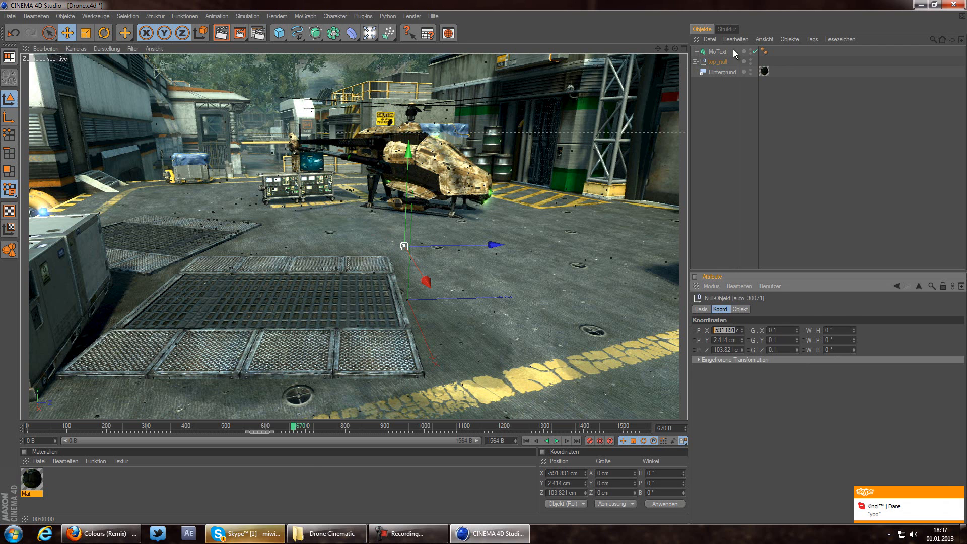
{"action": "left_click", "coordinate": [717, 52]}
{"action": "left_click_drag", "start_coordinate": [737, 339], "coordinate": [697, 338]}
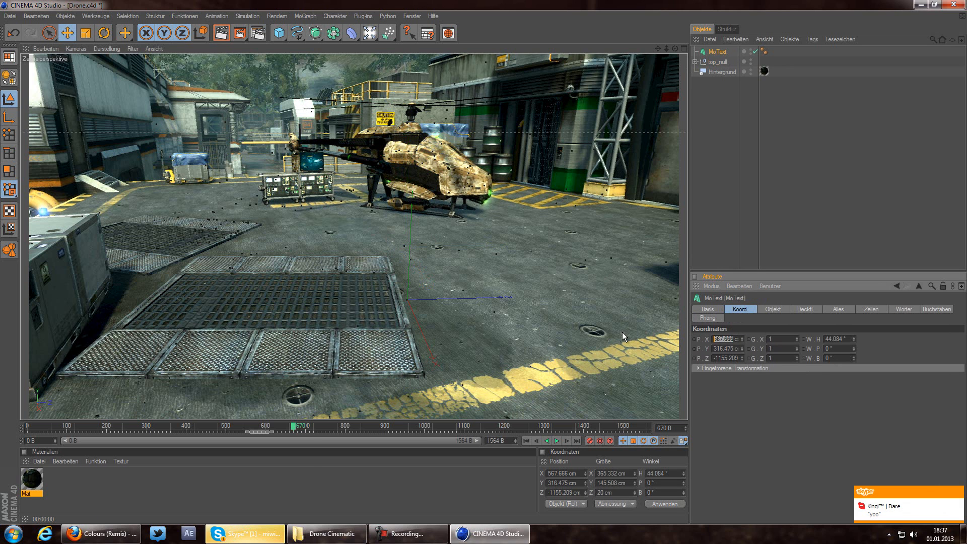
{"action": "type", "text": "-591.891"}
Step: Copy the same tracking null's Y position to the MoText, setting its Y to 2.414 cm
{"action": "left_click", "coordinate": [404, 246]}
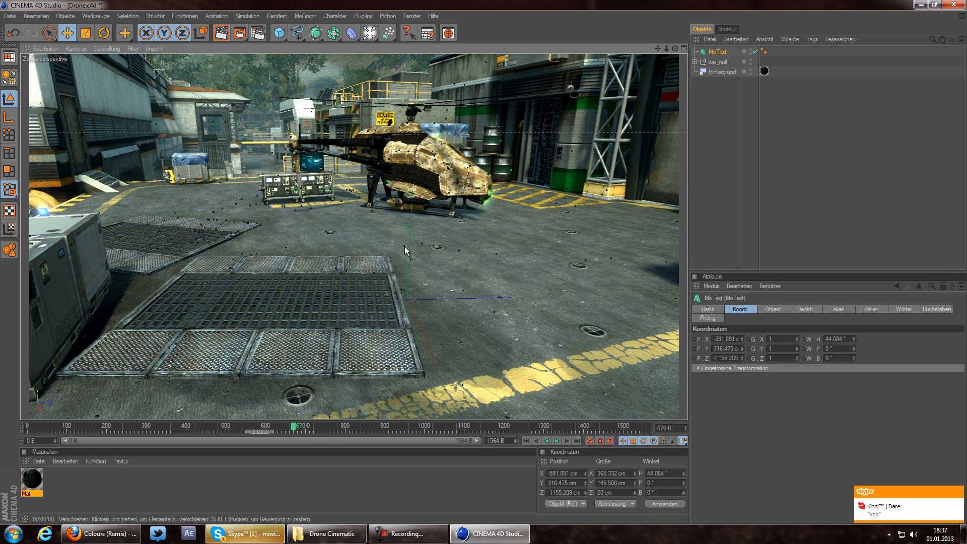
{"action": "left_click_drag", "start_coordinate": [728, 340], "coordinate": [712, 340]}
{"action": "key", "text": "ctrl+c"}
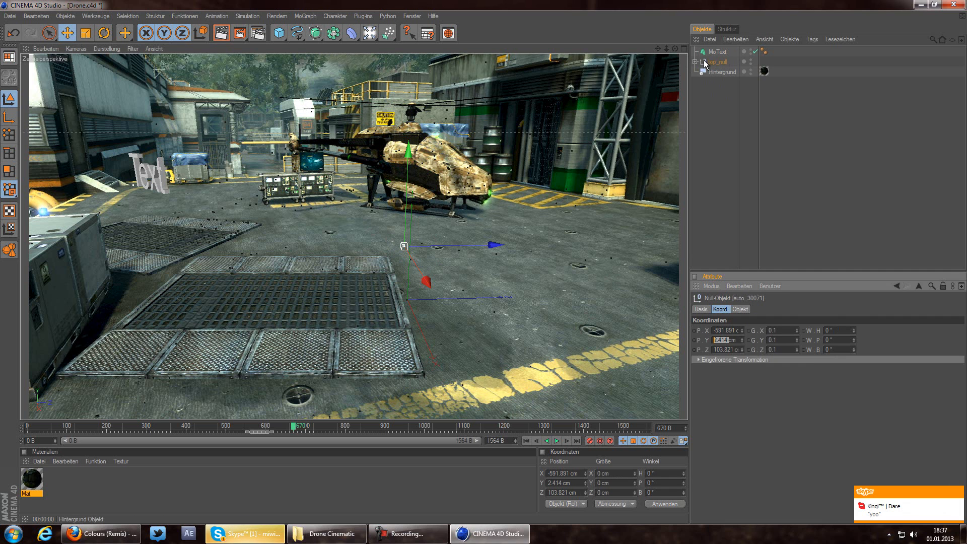
{"action": "left_click", "coordinate": [718, 51]}
{"action": "double_click", "coordinate": [736, 351]}
{"action": "key", "text": "ctrl+v"}
Step: Copy the tracking null's Z position to the MoText, setting its Z to 103.821 cm
{"action": "left_click", "coordinate": [400, 252]}
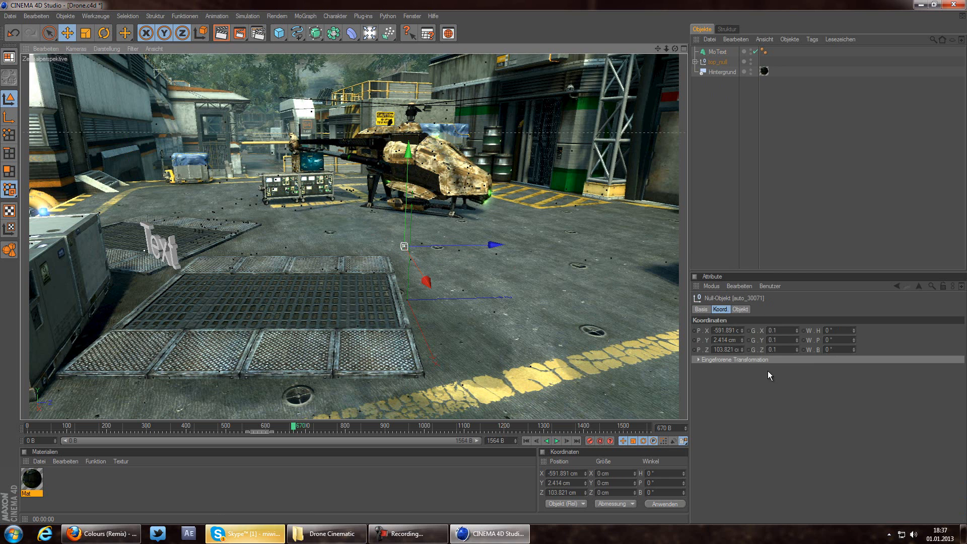
{"action": "left_click", "coordinate": [714, 52]}
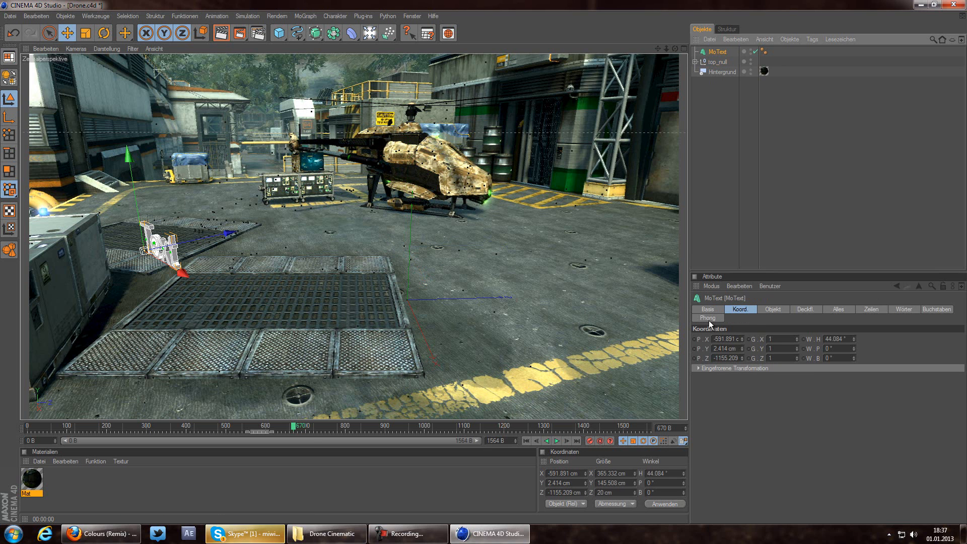
{"action": "double_click", "coordinate": [735, 358]}
{"action": "key", "text": "ctrl+v"}
{"action": "key", "text": "Return"}
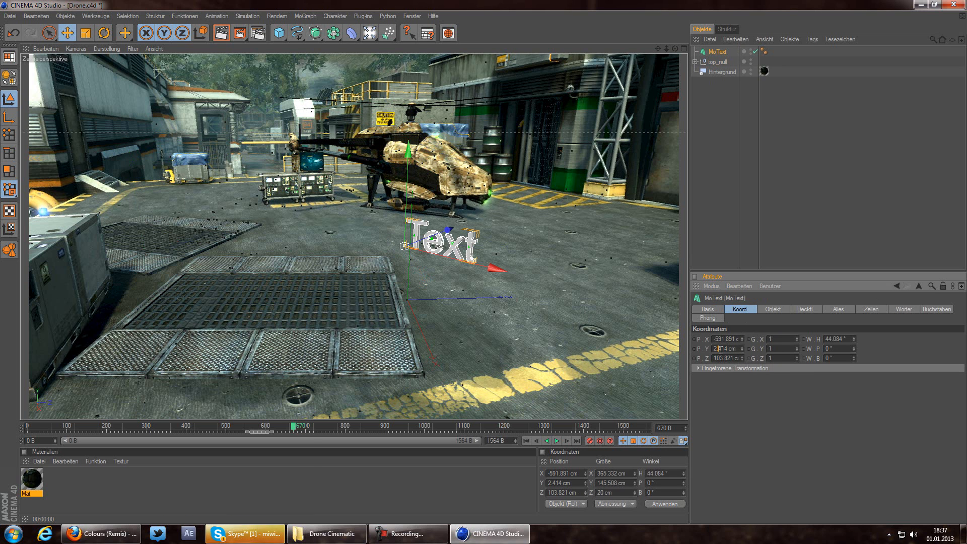
Step: Set the MoText's text alignment to Mitte and scrub from frame 750 back to 577 to check its placement against the footage
{"action": "left_click", "coordinate": [720, 53]}
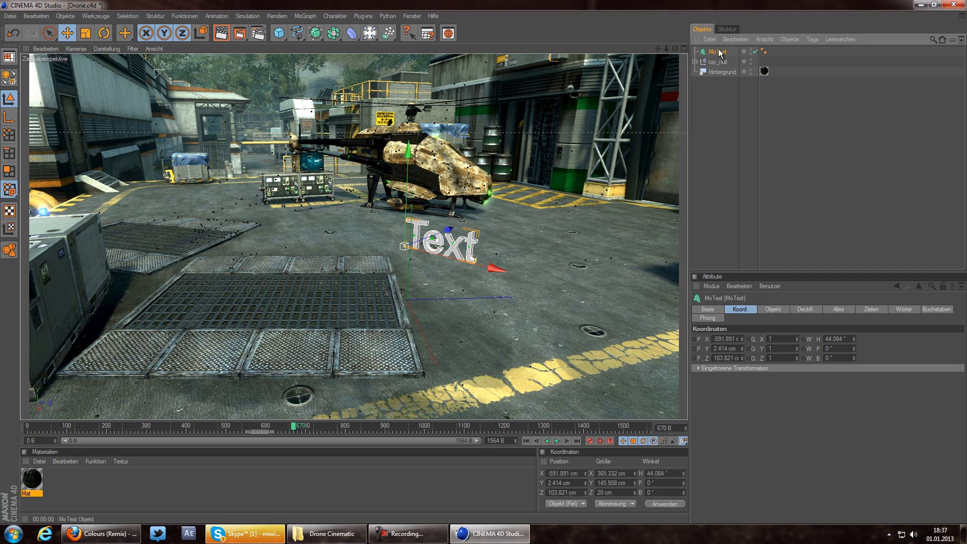
{"action": "left_click", "coordinate": [778, 309]}
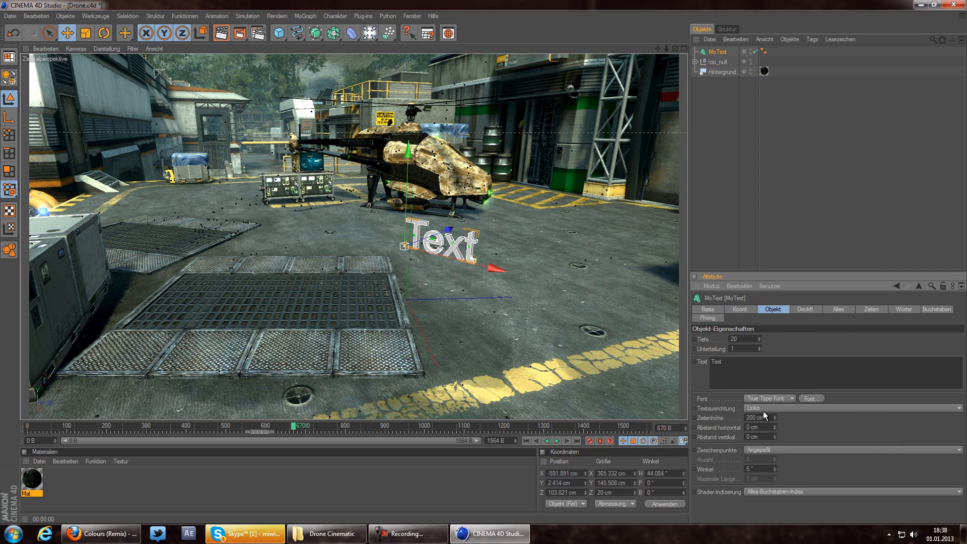
{"action": "left_click", "coordinate": [764, 410]}
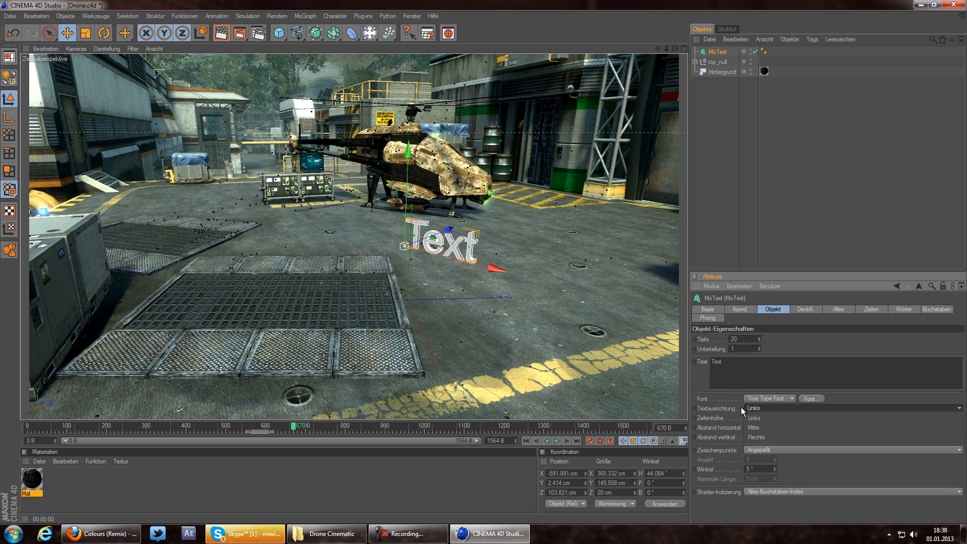
{"action": "left_click", "coordinate": [773, 428]}
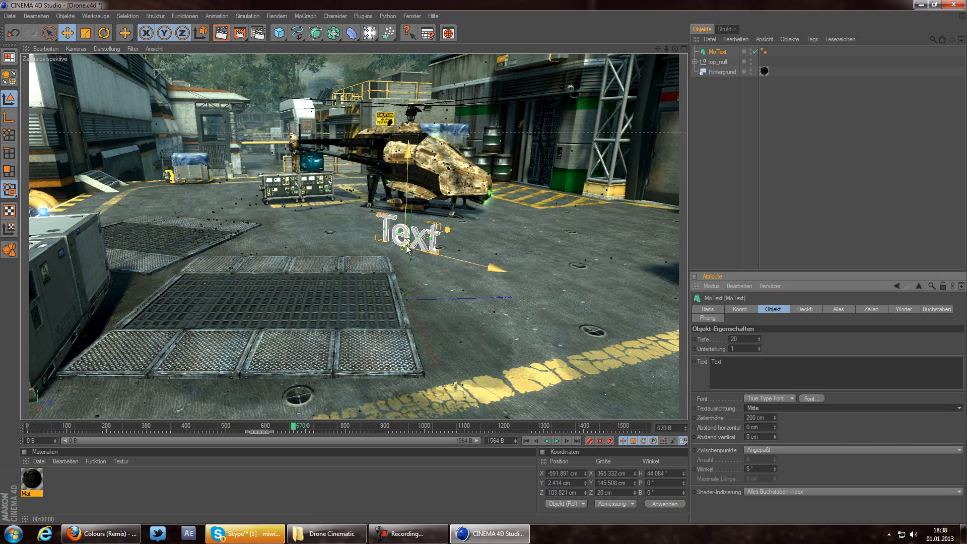
{"action": "left_click_drag", "start_coordinate": [293, 427], "coordinate": [325, 432]}
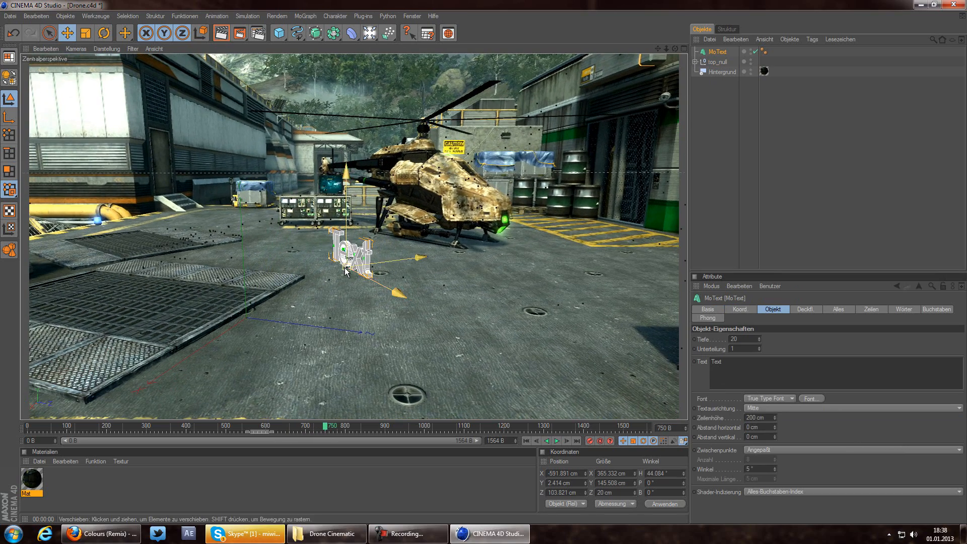
{"action": "left_click_drag", "start_coordinate": [326, 428], "coordinate": [256, 398]}
Step: Hide the Hintergrund object in the editor view and show it again
{"action": "left_click", "coordinate": [717, 73]}
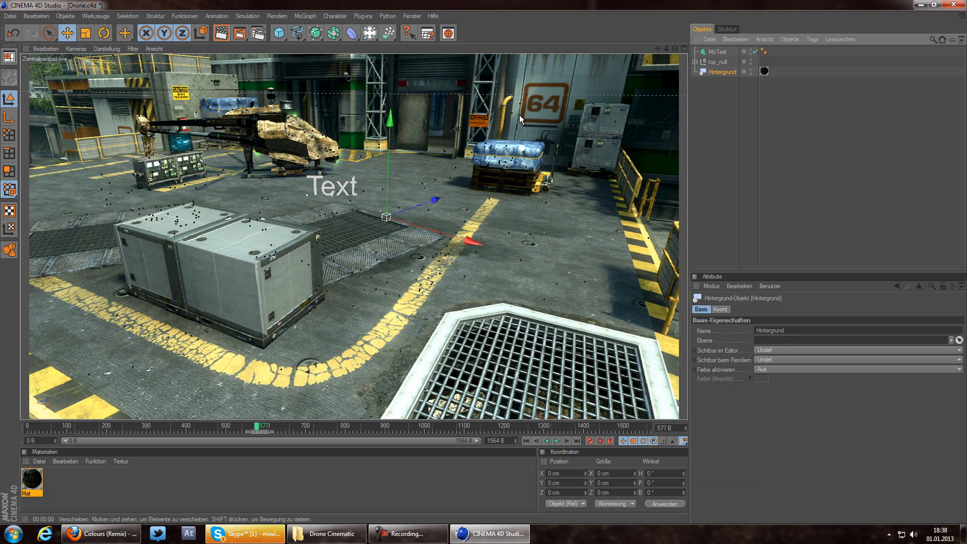
{"action": "double_click", "coordinate": [752, 71]}
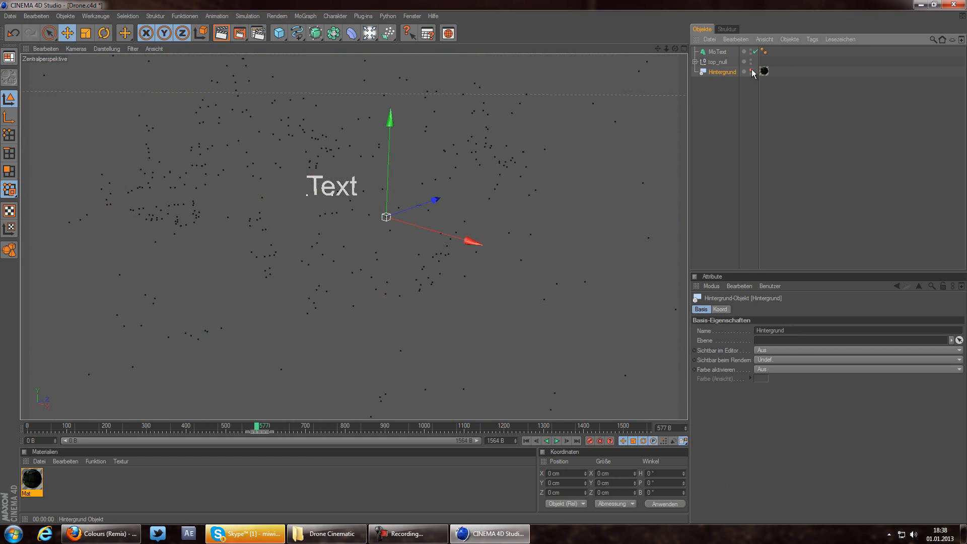
{"action": "left_click", "coordinate": [753, 71]}
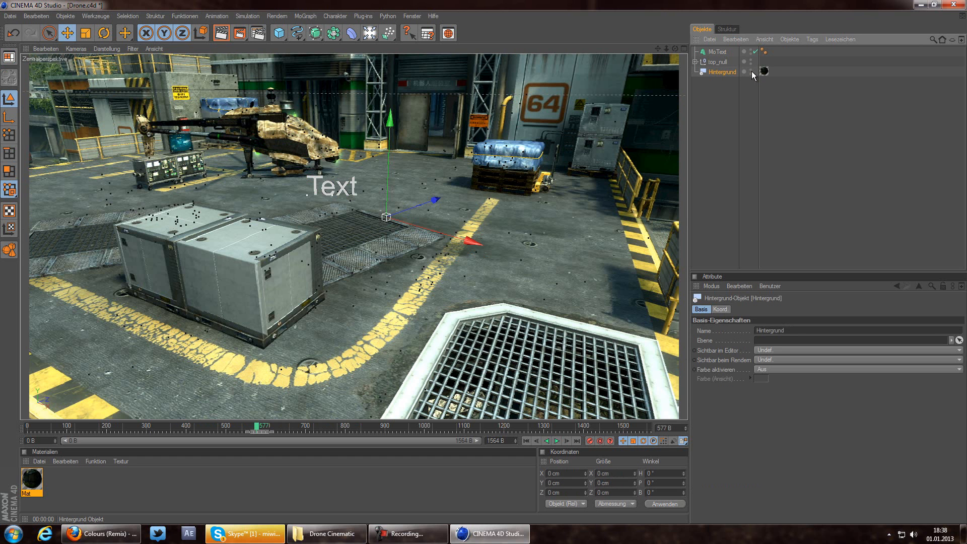
Step: Test-render the view with the Hintergrund object excluded from rendering, and hide it in both the editor and the render
{"action": "left_click", "coordinate": [750, 74]}
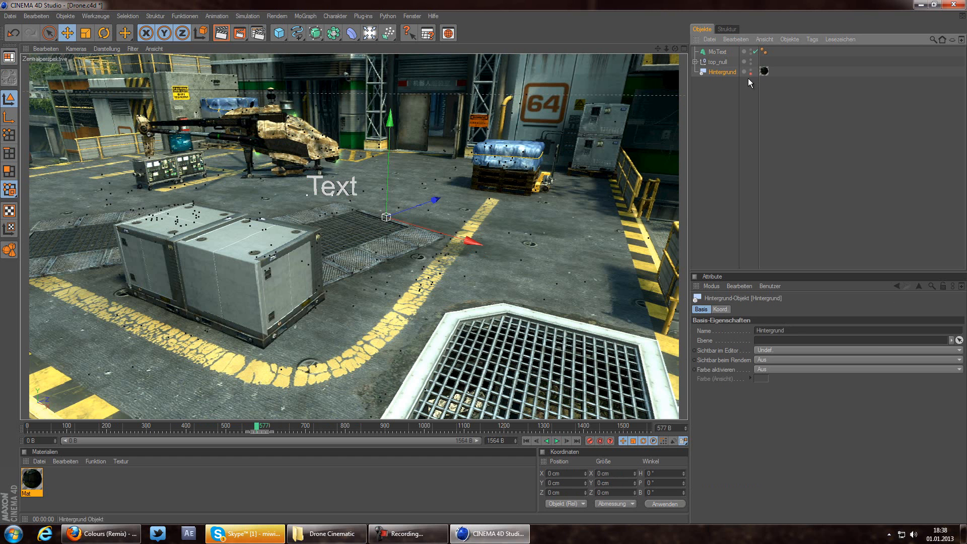
{"action": "left_click", "coordinate": [216, 36]}
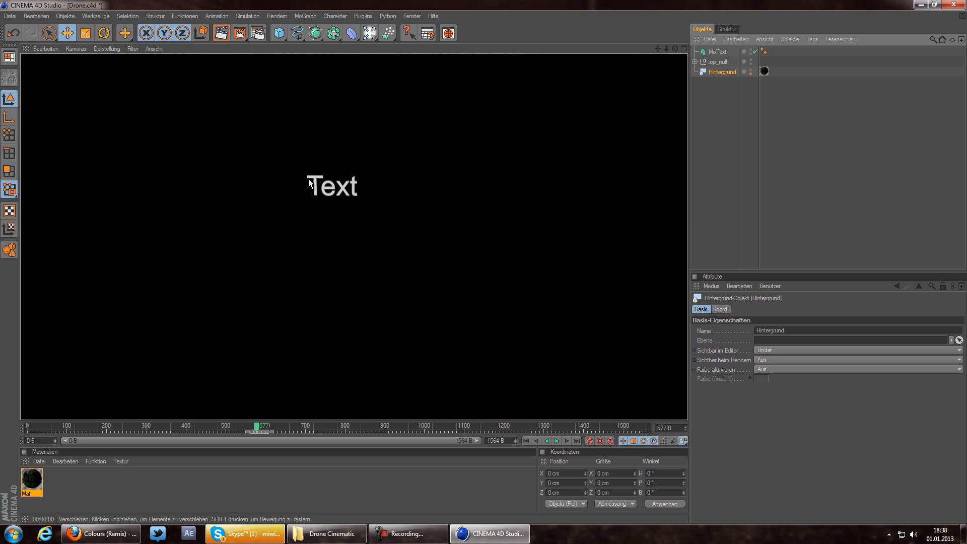
{"action": "left_click", "coordinate": [751, 74]}
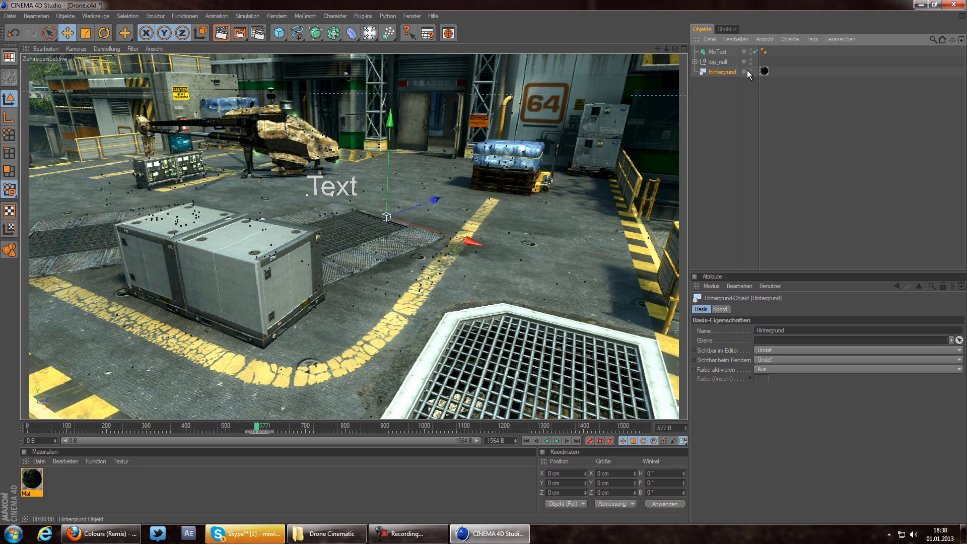
{"action": "left_click", "coordinate": [751, 70]}
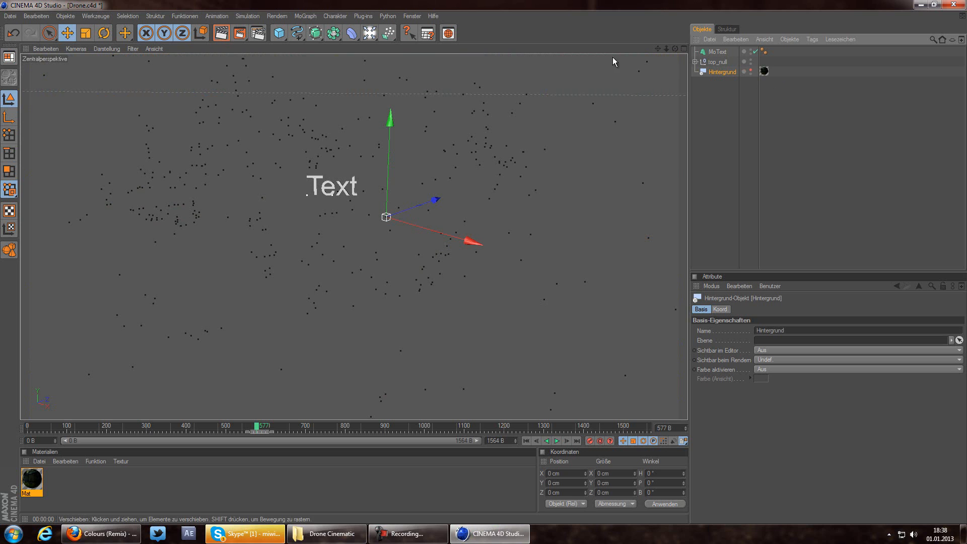
Step: Expand top_null to inspect its Kamera object and the list of tracking nulls under reference_points, and collapse that list
{"action": "left_click", "coordinate": [713, 62]}
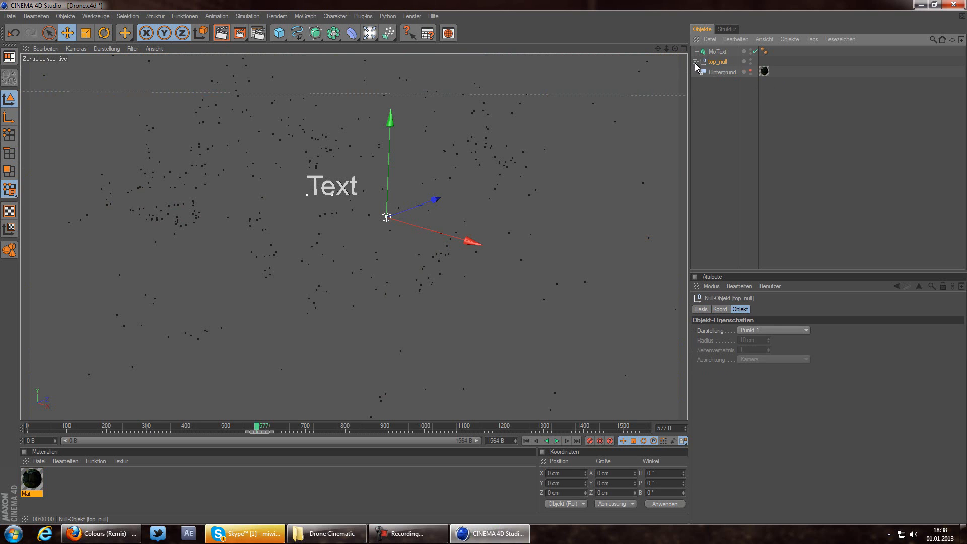
{"action": "left_click", "coordinate": [695, 62]}
{"action": "left_click", "coordinate": [721, 82]}
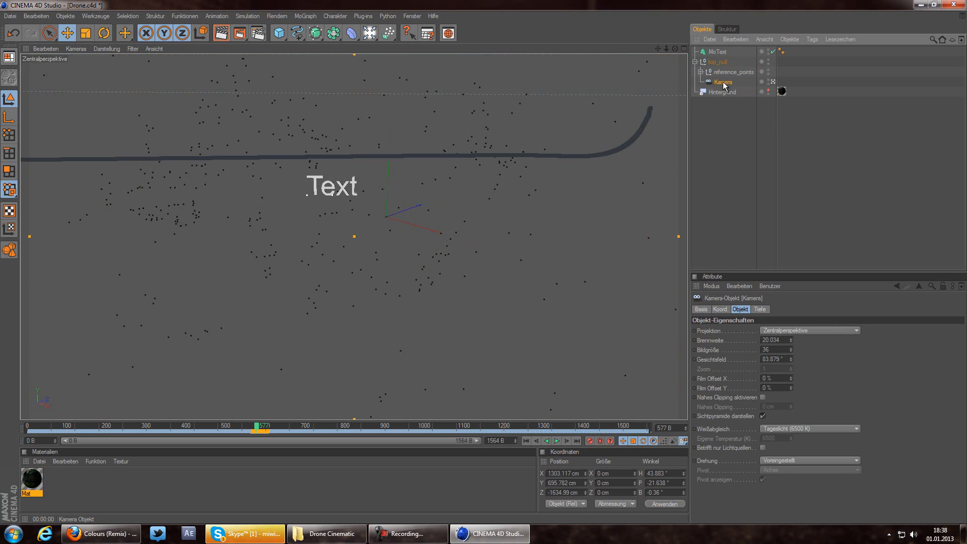
{"action": "left_click", "coordinate": [701, 72]}
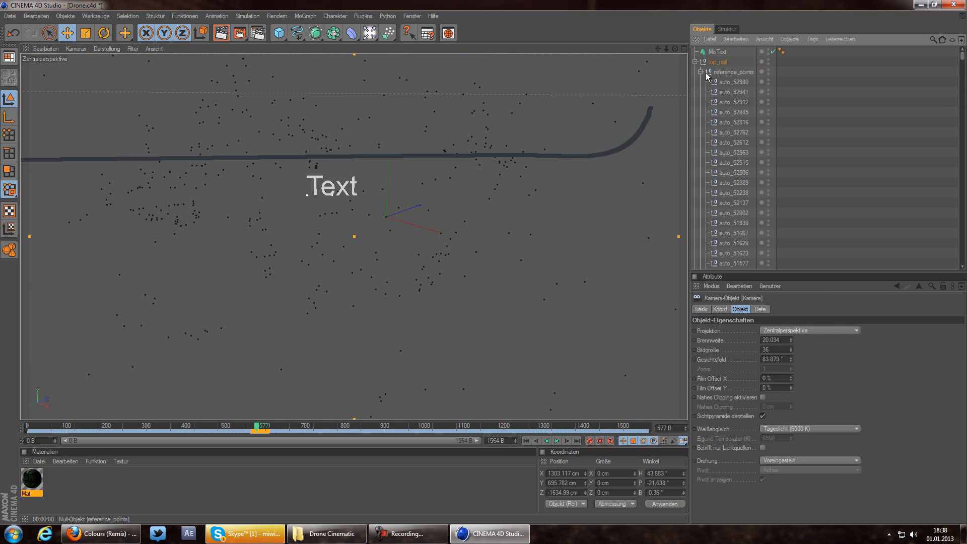
{"action": "scroll", "coordinate": [725, 131], "scroll_direction": "down", "scroll_amount": 6}
{"action": "left_click", "coordinate": [730, 143]}
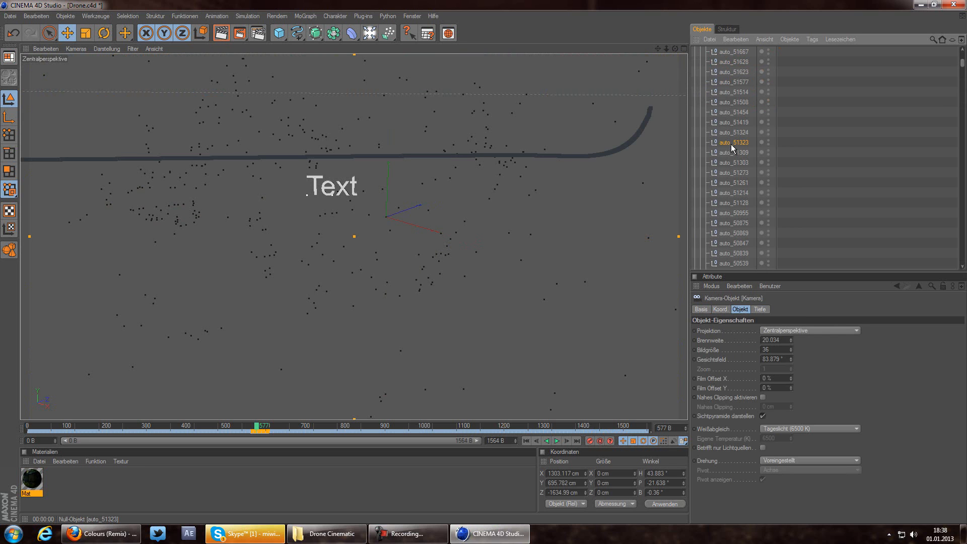
{"action": "scroll", "coordinate": [265, 163], "scroll_direction": "up", "scroll_amount": 3}
{"action": "scroll", "coordinate": [759, 134], "scroll_direction": "up", "scroll_amount": 6}
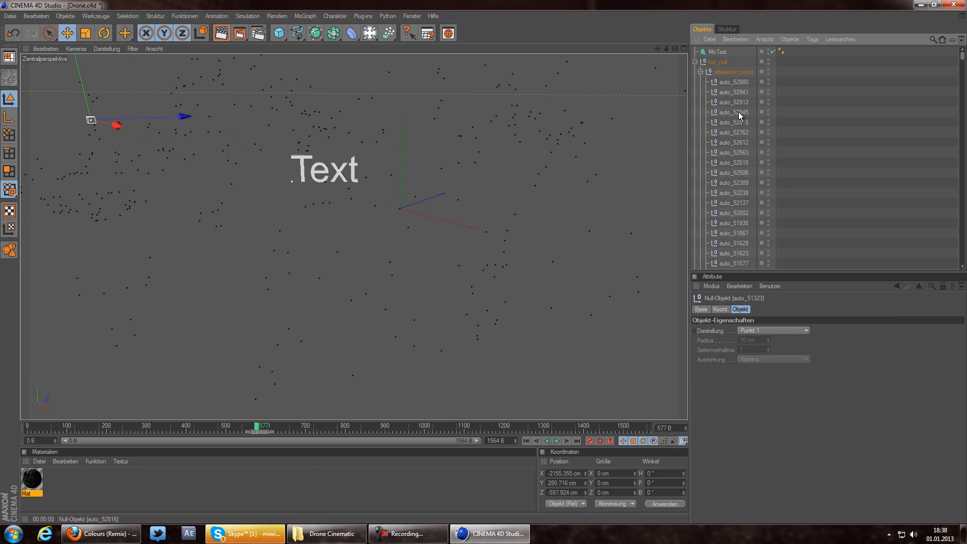
{"action": "left_click", "coordinate": [701, 72]}
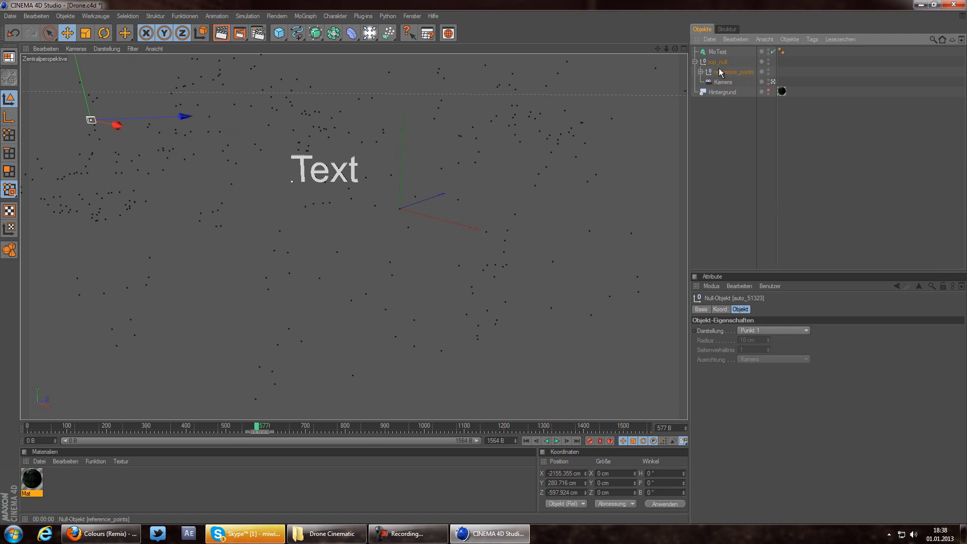
Step: Leave the tracked Kamera's view so that the camera and its path can be seen from outside
{"action": "left_click", "coordinate": [723, 82]}
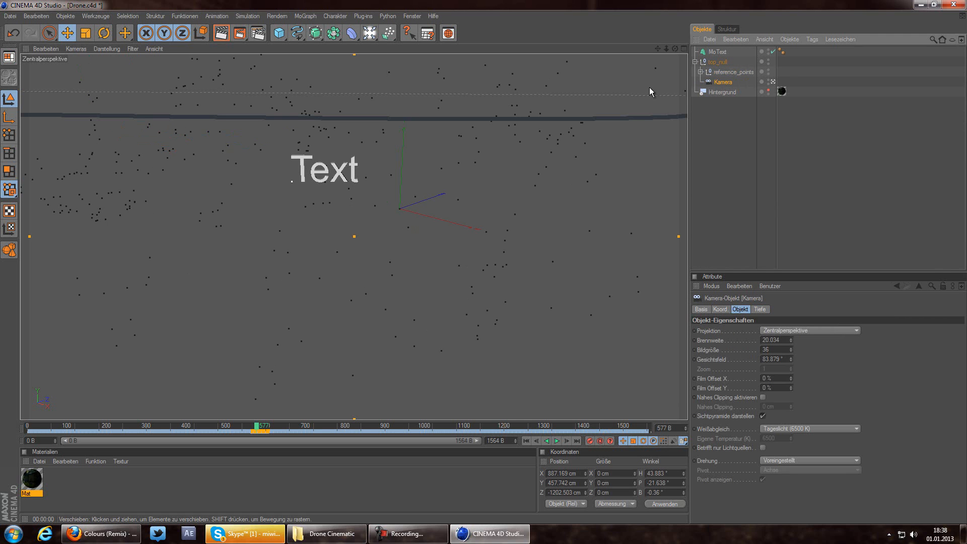
{"action": "left_click", "coordinate": [773, 83]}
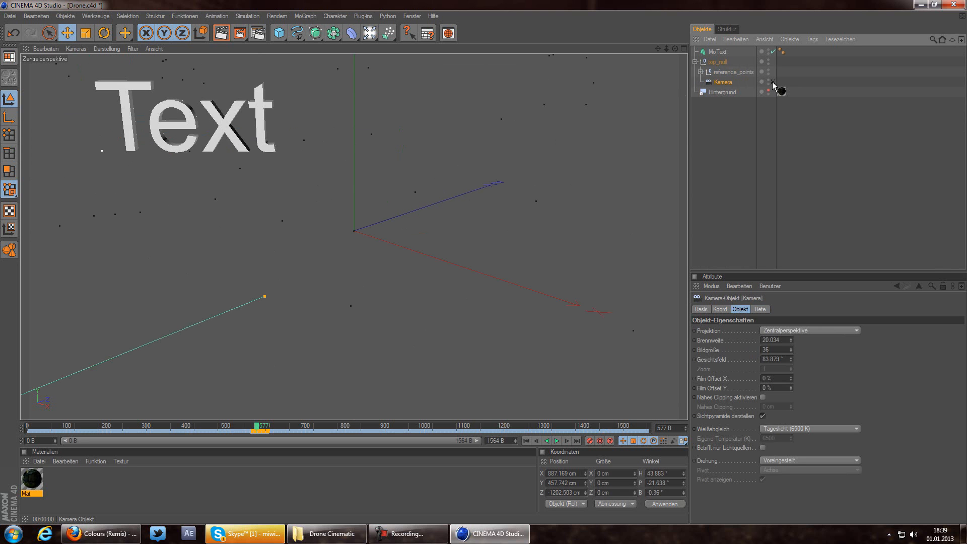
{"action": "scroll", "coordinate": [486, 264], "scroll_direction": "down", "scroll_amount": 4}
{"action": "scroll", "coordinate": [501, 263], "scroll_direction": "down", "scroll_amount": 4}
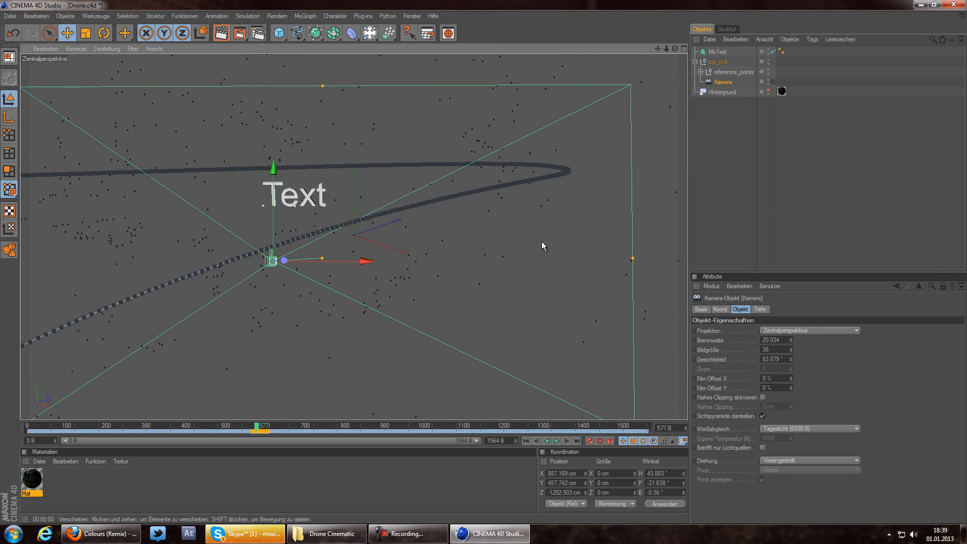
Step: At frame 594, examine the MoText among the tracking points and relative to the camera from several angles, and select the MoText
{"action": "left_click", "coordinate": [762, 146]}
{"action": "mouse_move", "coordinate": [675, 48]}
{"action": "left_mouse_down"}
{"action": "mouse_move", "coordinate": [482, 262]}
{"action": "mouse_move", "coordinate": [491, 283]}
{"action": "left_mouse_up"}
{"action": "mouse_move", "coordinate": [257, 428]}
{"action": "left_mouse_down"}
{"action": "mouse_move", "coordinate": [205, 427]}
{"action": "mouse_move", "coordinate": [545, 428]}
{"action": "mouse_move", "coordinate": [274, 430]}
{"action": "mouse_move", "coordinate": [213, 441]}
{"action": "mouse_move", "coordinate": [263, 428]}
{"action": "left_mouse_up"}
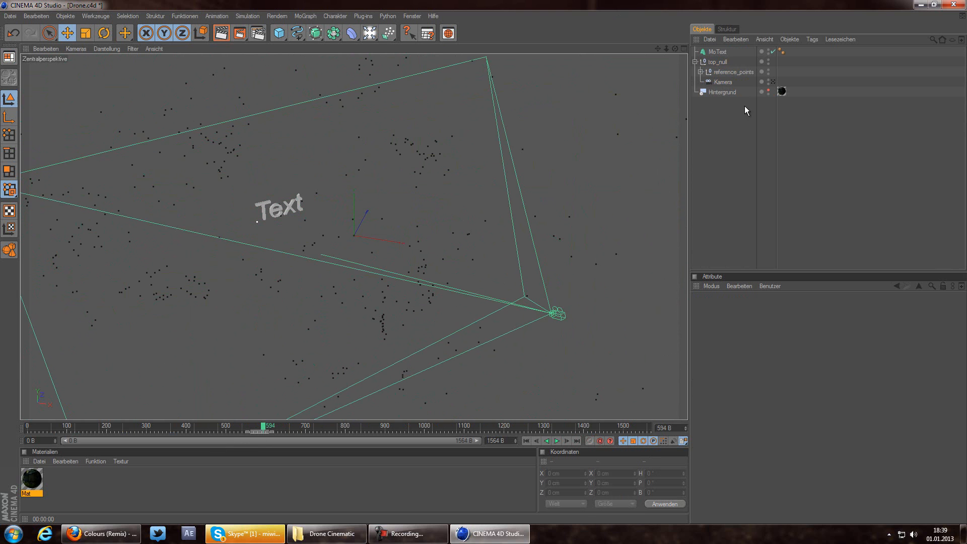
{"action": "left_click_drag", "start_coordinate": [675, 48], "coordinate": [483, 262]}
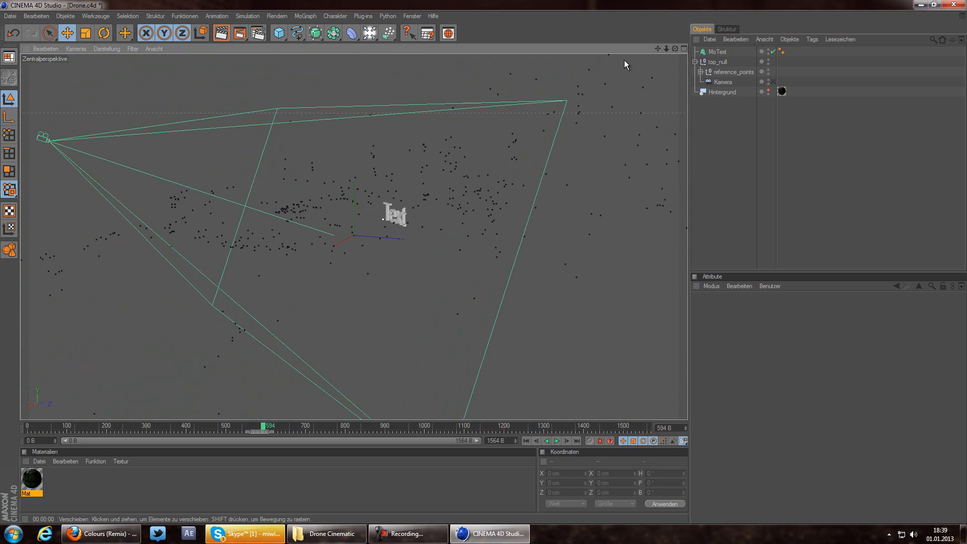
{"action": "left_click_drag", "start_coordinate": [675, 48], "coordinate": [478, 262]}
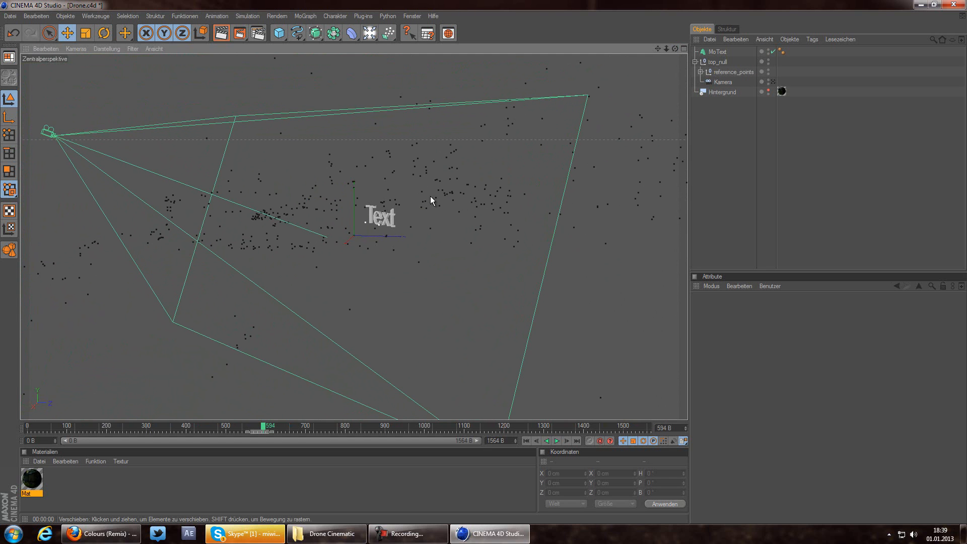
{"action": "left_click_drag", "start_coordinate": [676, 48], "coordinate": [484, 262]}
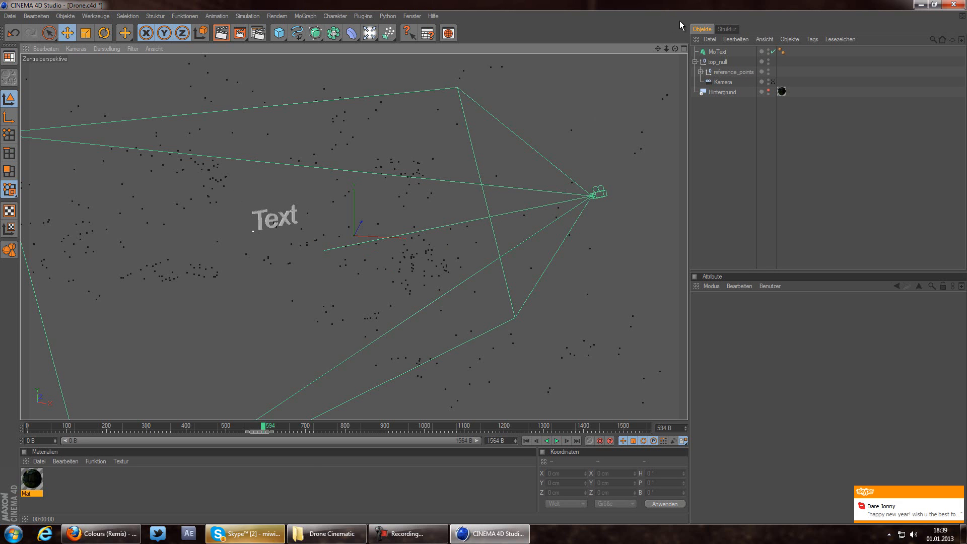
{"action": "left_click_drag", "start_coordinate": [675, 48], "coordinate": [485, 263]}
{"action": "left_click", "coordinate": [717, 52]}
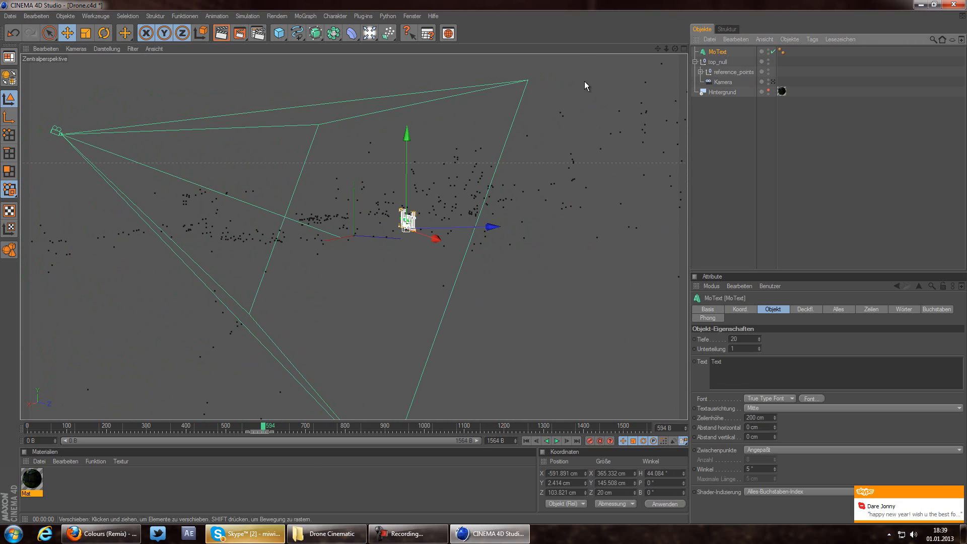
Step: Look through the tracked Kamera again and make the Hintergrund object visible
{"action": "left_click_drag", "start_coordinate": [675, 48], "coordinate": [484, 262]}
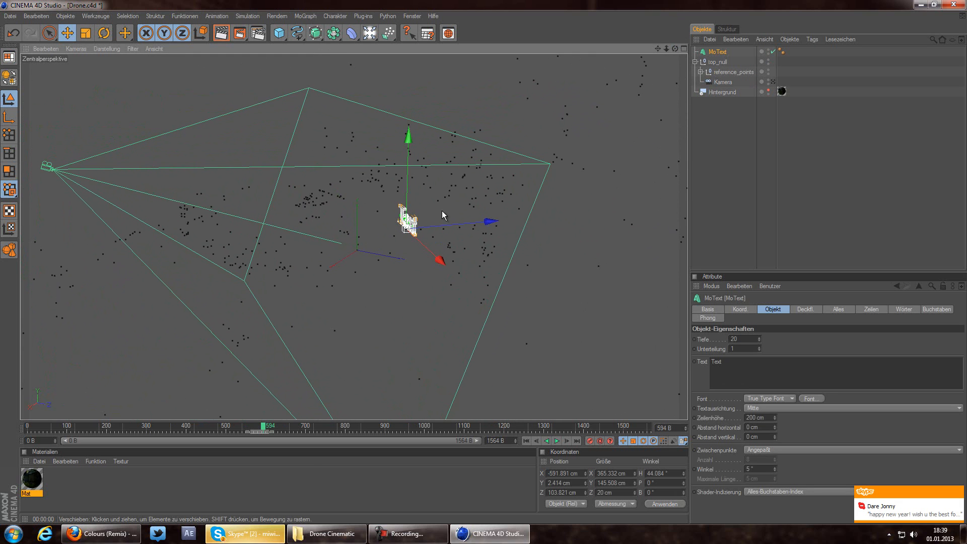
{"action": "left_click_drag", "start_coordinate": [428, 227], "coordinate": [485, 261]}
{"action": "left_click_drag", "start_coordinate": [428, 247], "coordinate": [484, 262]}
{"action": "left_click", "coordinate": [773, 82]}
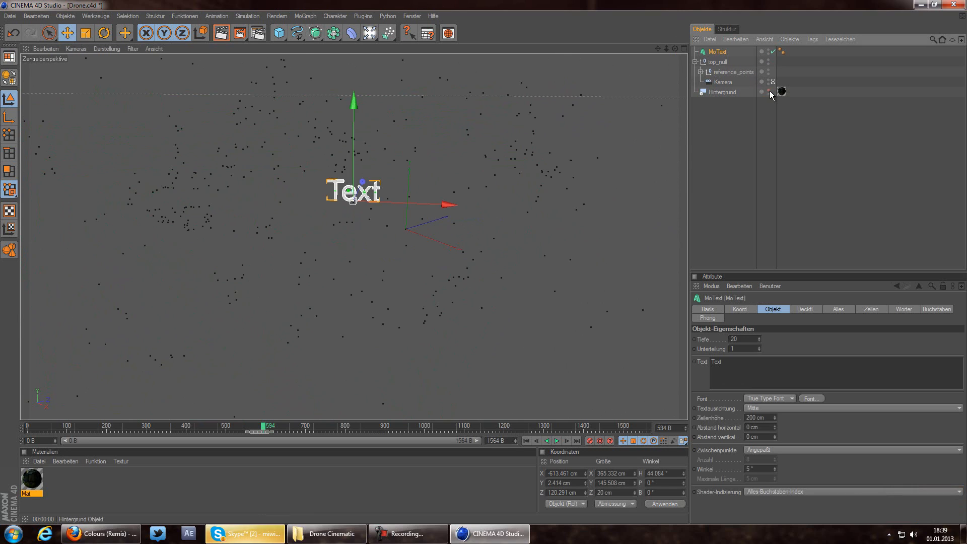
{"action": "left_click", "coordinate": [769, 92]}
Step: At frame 769, reposition the MoText to about X -554, Y 177, Z 59 cm and turn its heading to about 46.3°
{"action": "left_click_drag", "start_coordinate": [262, 426], "coordinate": [333, 430]}
{"action": "left_click_drag", "start_coordinate": [364, 267], "coordinate": [346, 270]}
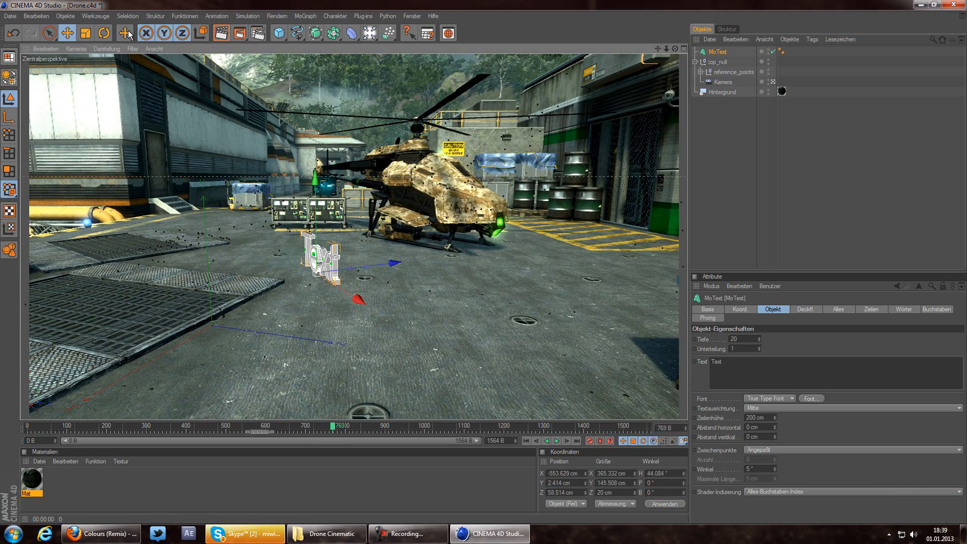
{"action": "key", "text": "r"}
{"action": "left_click_drag", "start_coordinate": [312, 289], "coordinate": [313, 289]}
{"action": "key", "text": "e"}
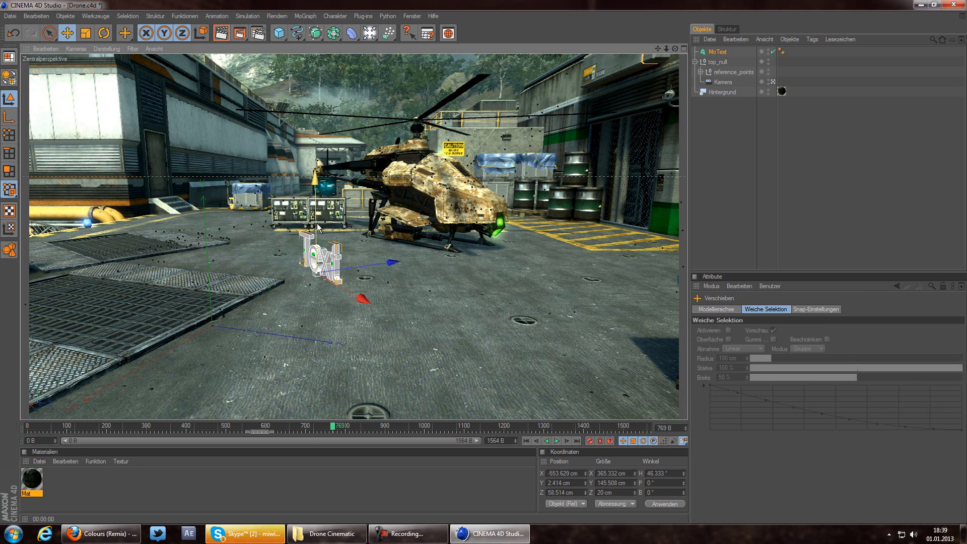
{"action": "left_click_drag", "start_coordinate": [316, 239], "coordinate": [484, 267]}
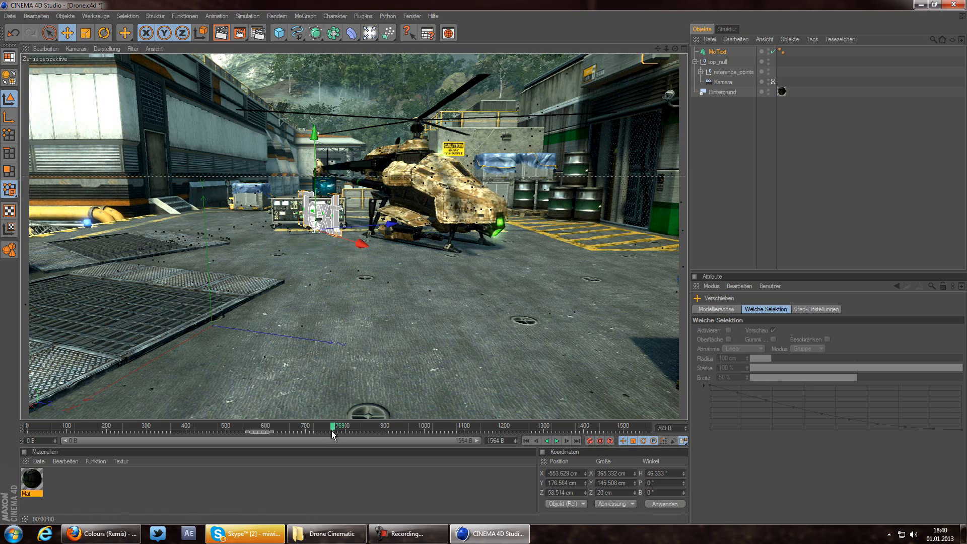
Step: At frame 1022, move the MoText to about X -904 and Z -308 cm, in front of the helicopter, and check it at frame 953
{"action": "left_click_drag", "start_coordinate": [333, 427], "coordinate": [432, 426]}
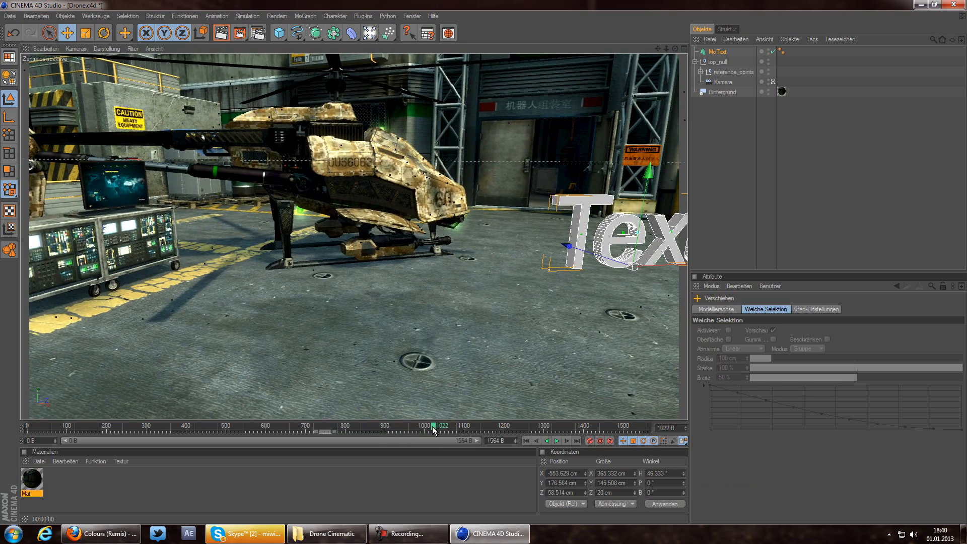
{"action": "left_click_drag", "start_coordinate": [674, 260], "coordinate": [476, 272]}
{"action": "left_click_drag", "start_coordinate": [433, 428], "coordinate": [406, 428]}
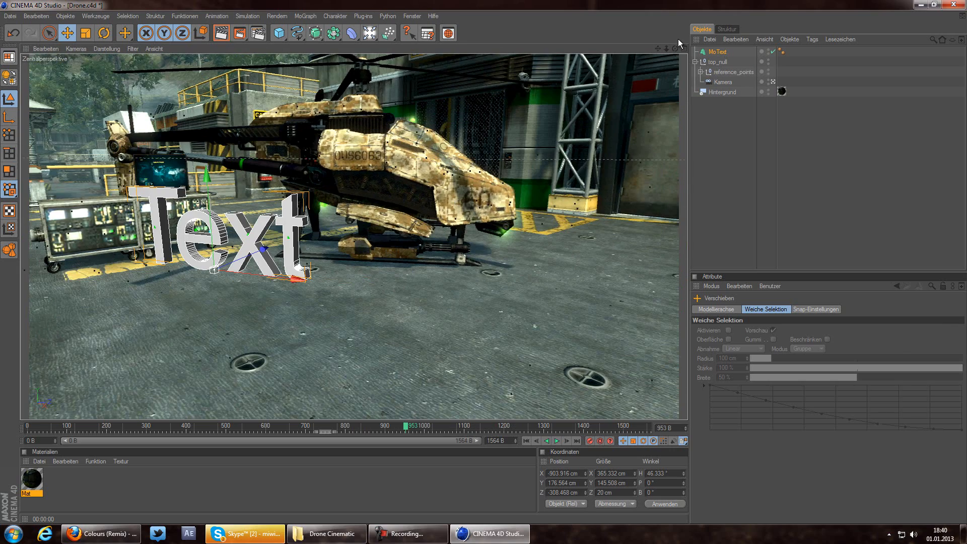
Step: Change the MoText's wording to "miwin" and keep the object selected
{"action": "left_click", "coordinate": [719, 53]}
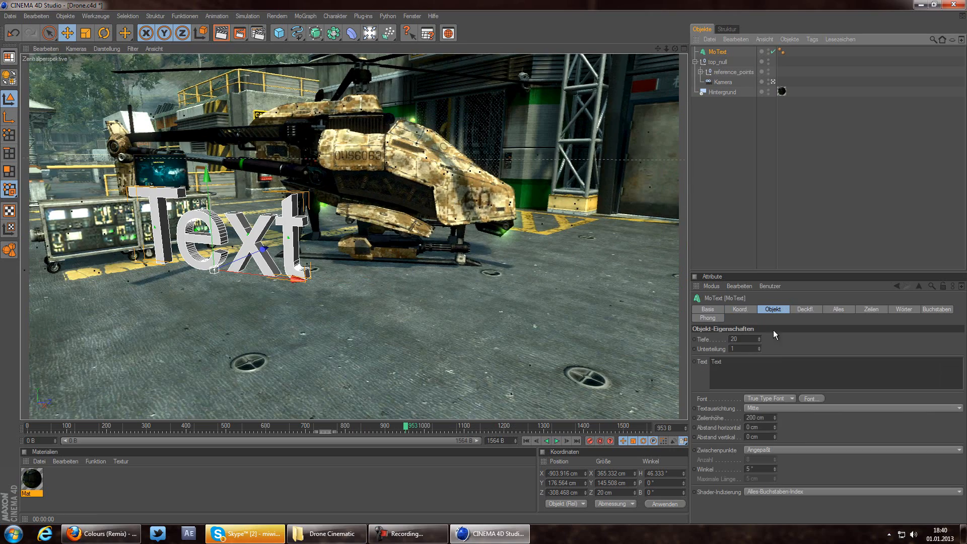
{"action": "left_click", "coordinate": [823, 118]}
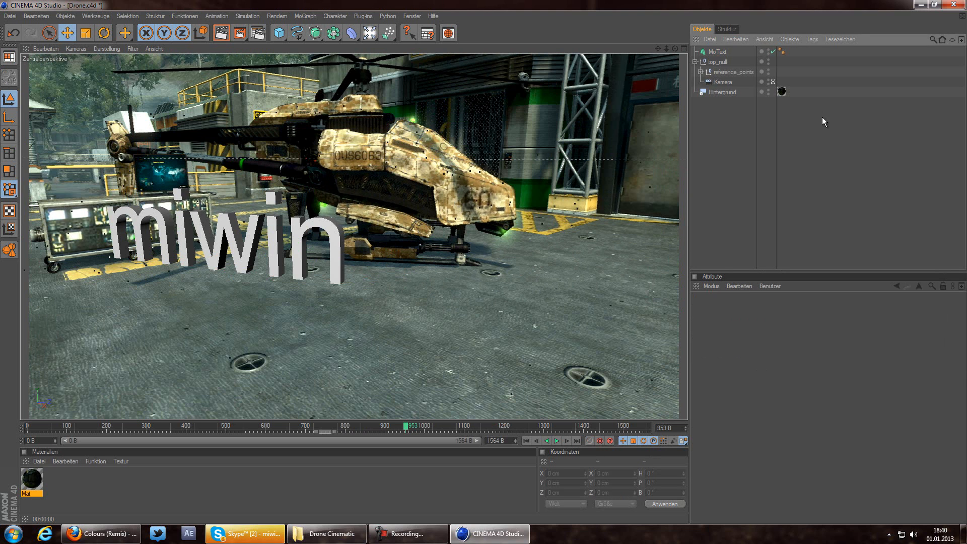
{"action": "left_click", "coordinate": [708, 53]}
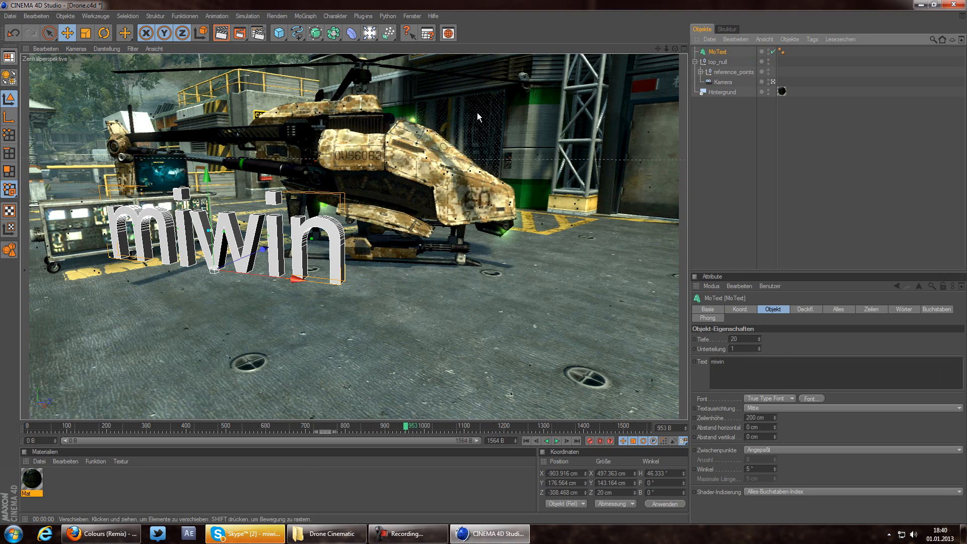
Step: Set the MoText's font to Acklin in the Mittel Kursiv style
{"action": "left_click", "coordinate": [810, 399]}
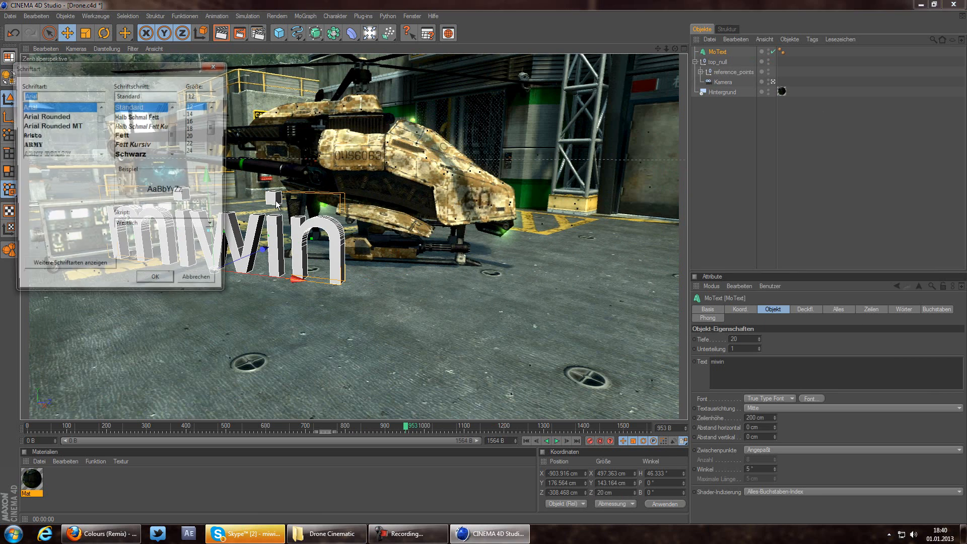
{"action": "scroll", "coordinate": [61, 132], "scroll_direction": "up", "scroll_amount": 1}
{"action": "scroll", "coordinate": [64, 130], "scroll_direction": "down", "scroll_amount": 5}
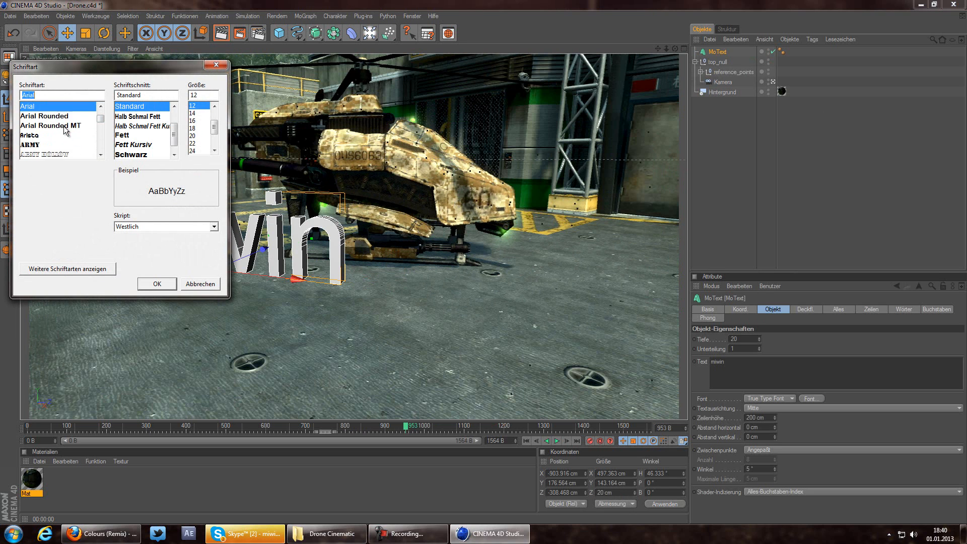
{"action": "scroll", "coordinate": [66, 131], "scroll_direction": "up", "scroll_amount": 7}
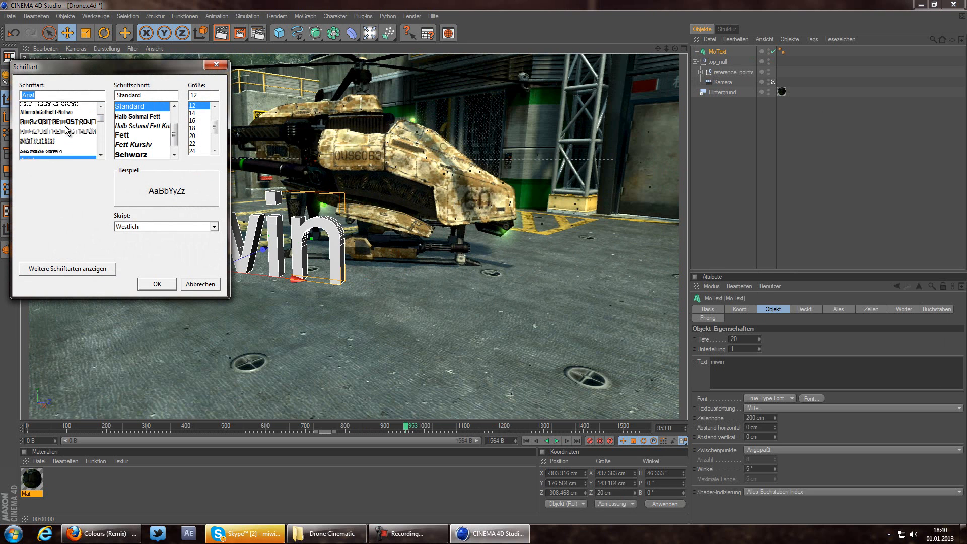
{"action": "scroll", "coordinate": [50, 132], "scroll_direction": "up", "scroll_amount": 6}
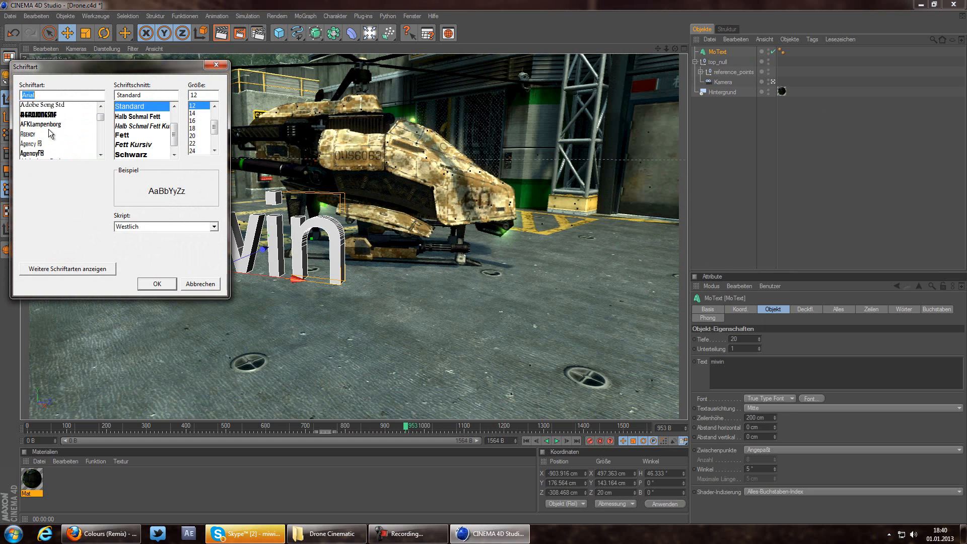
{"action": "scroll", "coordinate": [50, 133], "scroll_direction": "up", "scroll_amount": 3}
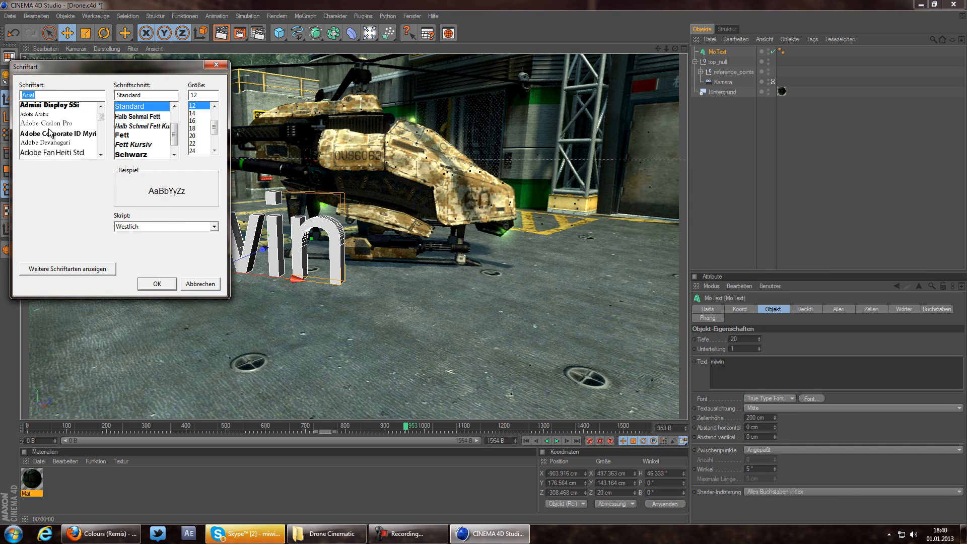
{"action": "left_click", "coordinate": [35, 106]}
{"action": "left_click", "coordinate": [158, 283]}
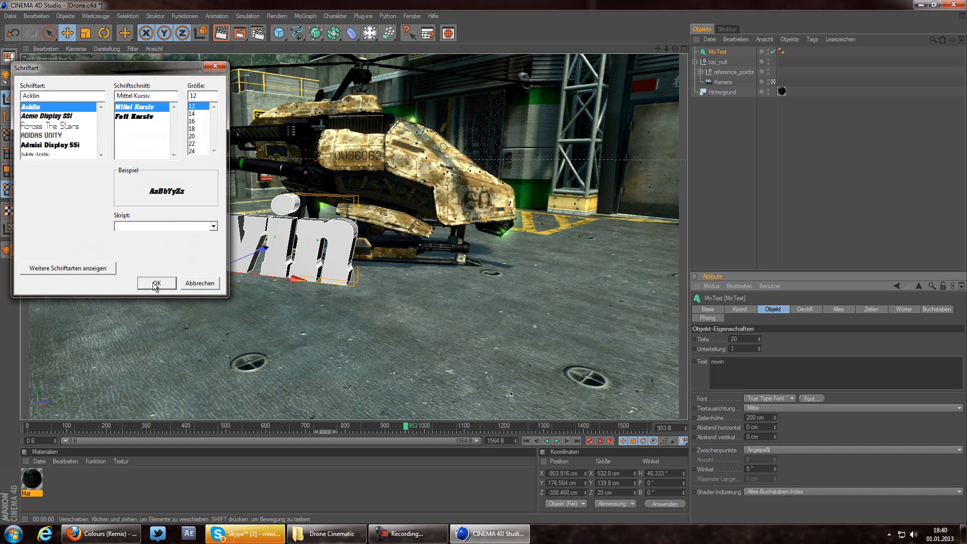
Step: Change the MoText's font to Acme Display SSi in the Kursiv style
{"action": "left_click", "coordinate": [809, 399]}
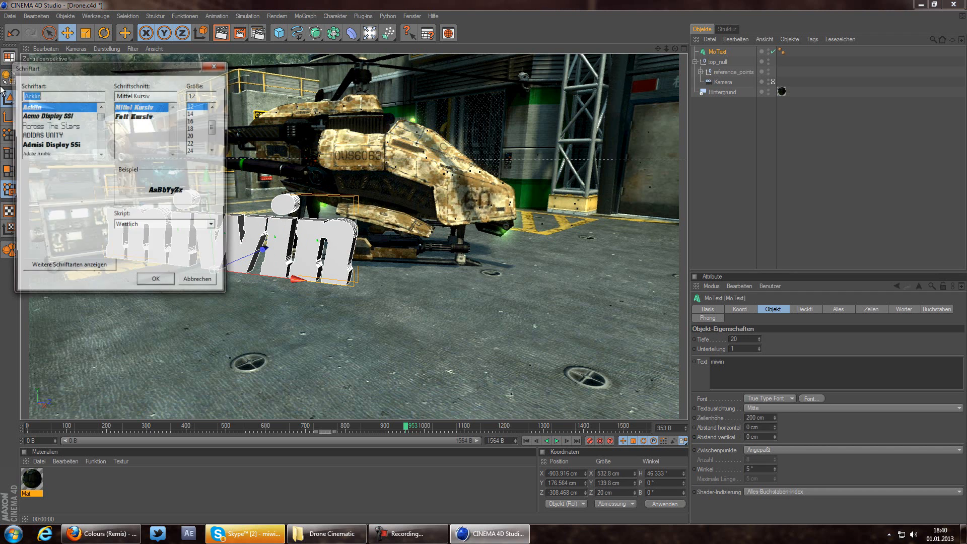
{"action": "key", "text": "Down"}
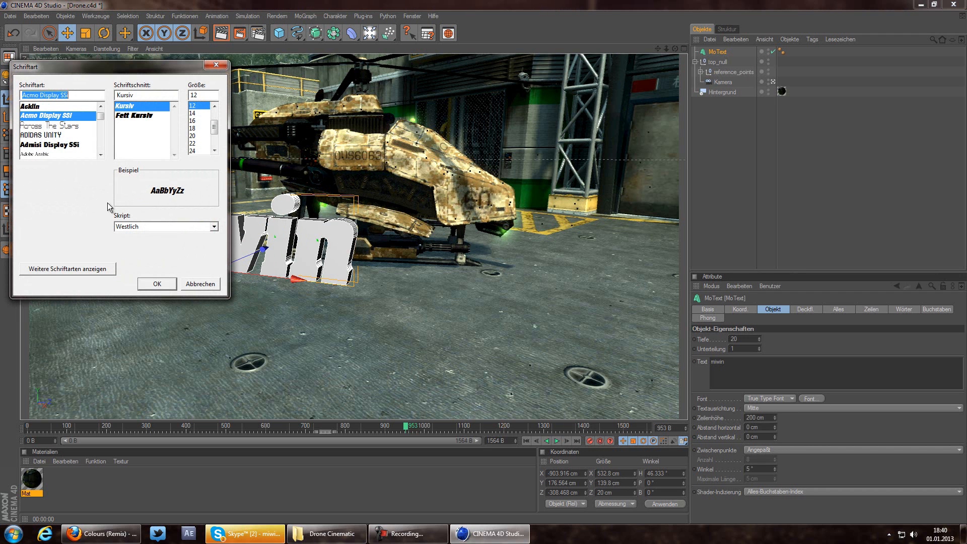
{"action": "left_click", "coordinate": [158, 284]}
Step: Give the MoText's start and end Deckflächen und Rundung caps with 10 steps and a 2 cm radius
{"action": "left_click", "coordinate": [808, 310]}
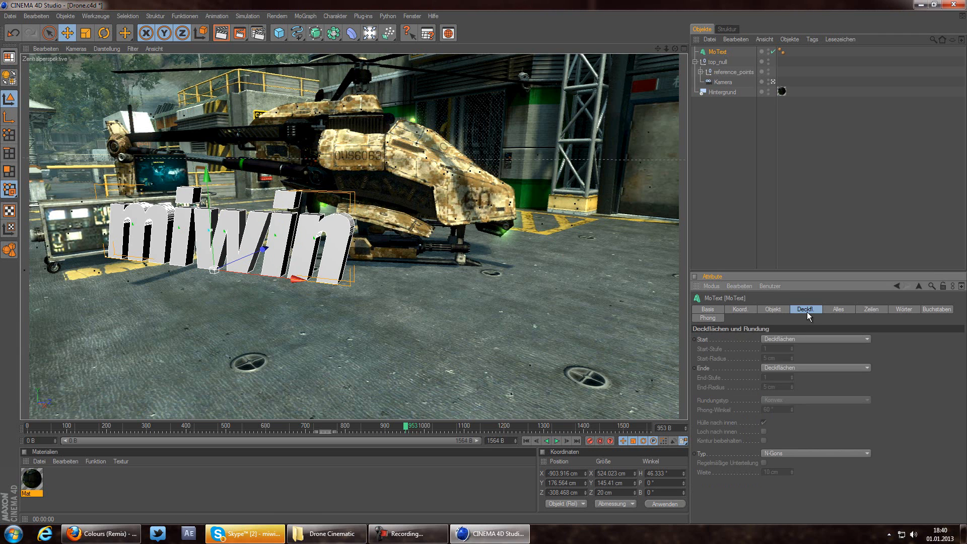
{"action": "left_click", "coordinate": [791, 340]}
{"action": "left_click", "coordinate": [791, 349]}
{"action": "left_click", "coordinate": [791, 370]}
{"action": "left_click", "coordinate": [789, 378]}
{"action": "left_click", "coordinate": [776, 358]}
{"action": "left_click", "coordinate": [766, 377]}
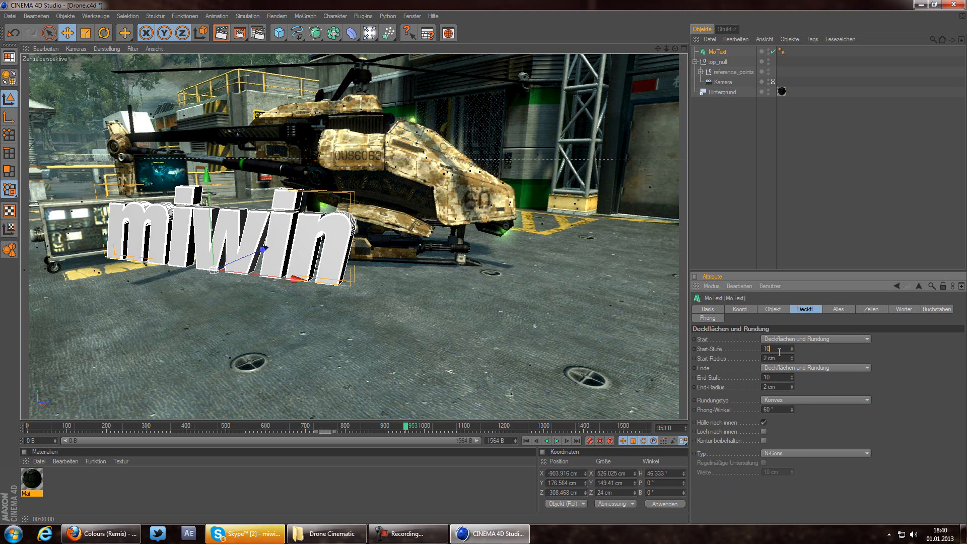
Step: Review the MoText's object and coordinate settings and test-render the view at frame 1025
{"action": "left_click", "coordinate": [772, 309]}
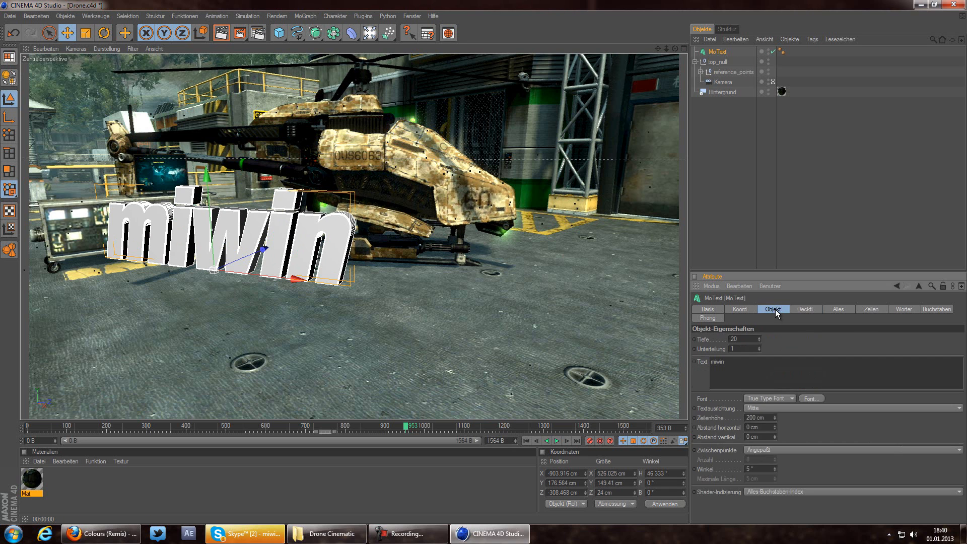
{"action": "left_click", "coordinate": [739, 309]}
{"action": "left_click_drag", "start_coordinate": [406, 428], "coordinate": [445, 394]}
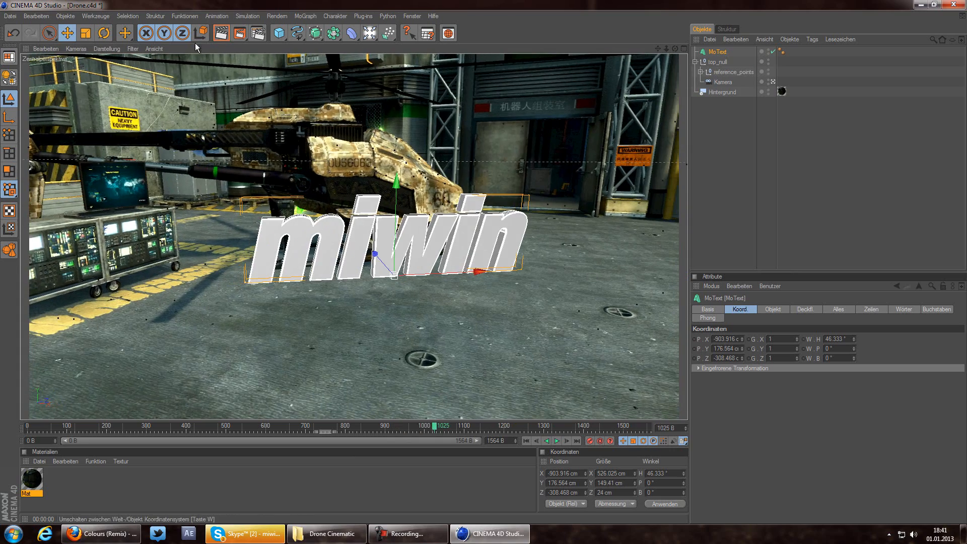
{"action": "left_click", "coordinate": [221, 33]}
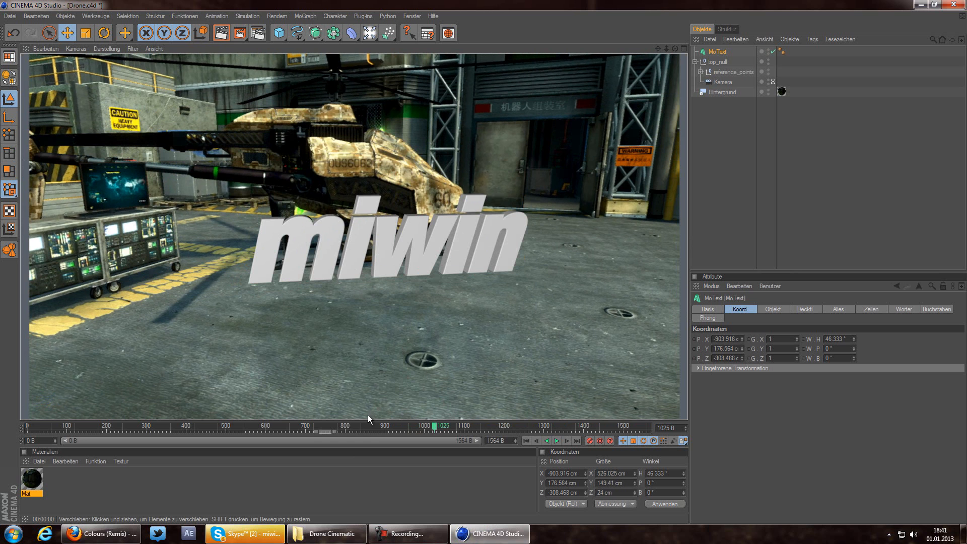
Step: Go to frame 981 and delete the MoText from the scene
{"action": "left_click_drag", "start_coordinate": [434, 426], "coordinate": [417, 427]}
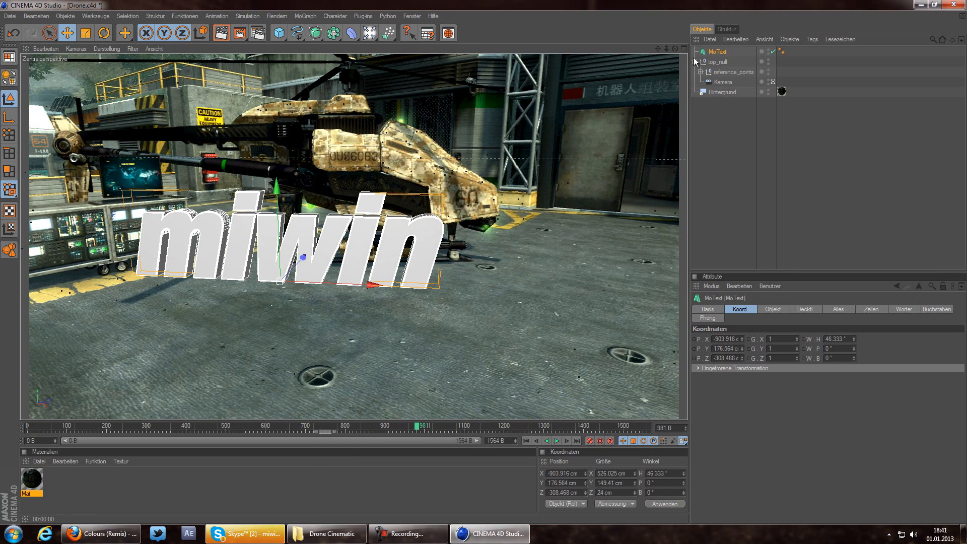
{"action": "key", "text": "Delete"}
{"action": "left_click_drag", "start_coordinate": [734, 223], "coordinate": [733, 224]}
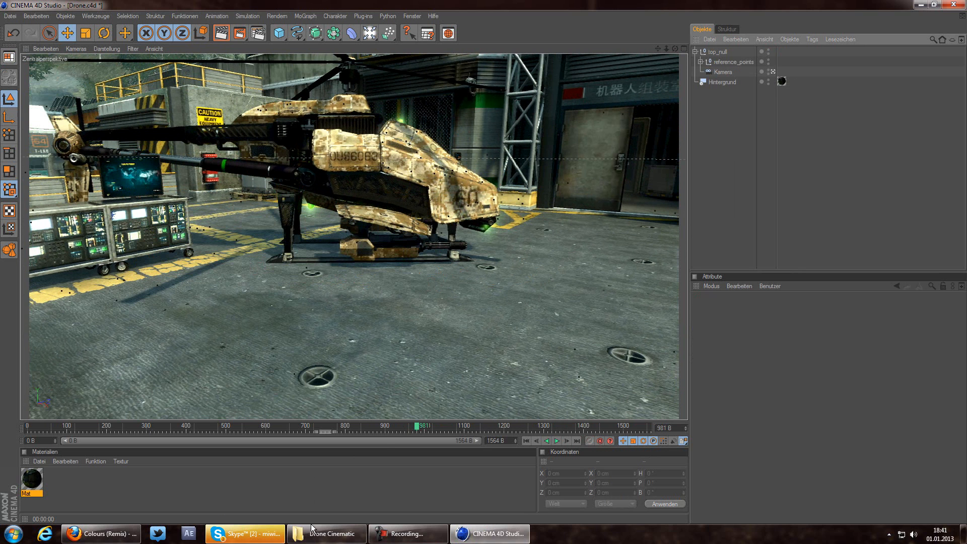
Step: Open Windows Explorer and show the Desktop folder in a window over the scene
{"action": "mouse_move", "coordinate": [315, 533]}
{"action": "key", "text": "super"}
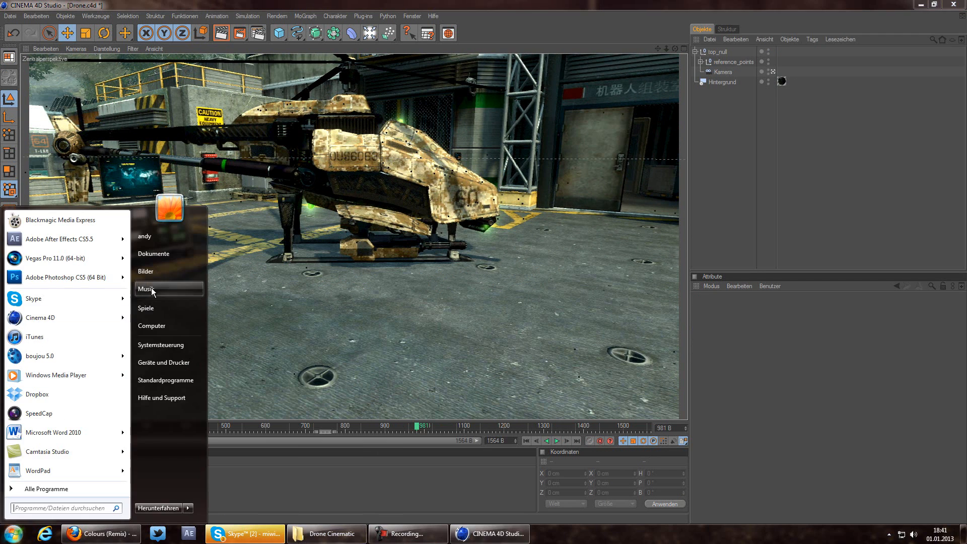
{"action": "left_click", "coordinate": [151, 327]}
{"action": "left_click", "coordinate": [486, 253]}
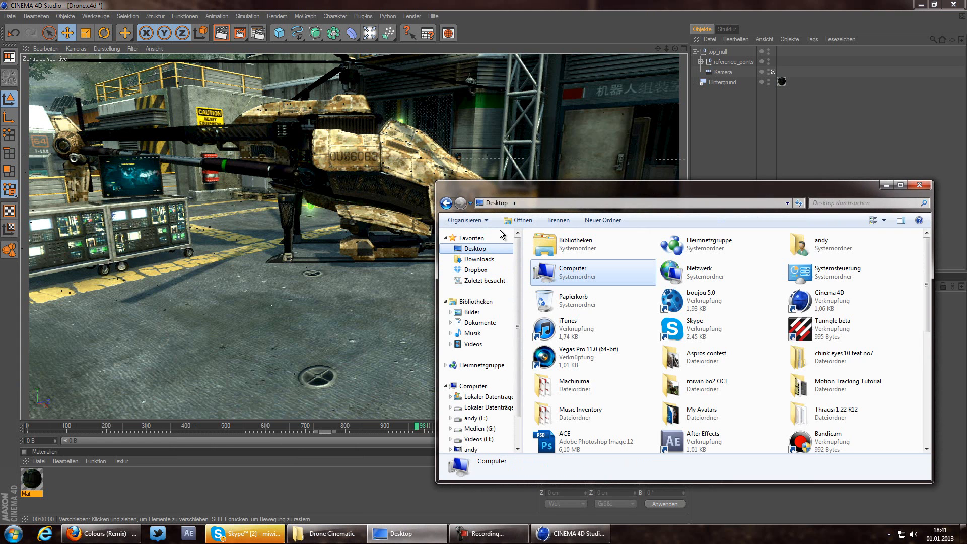
{"action": "left_click_drag", "start_coordinate": [579, 185], "coordinate": [404, 141]}
{"action": "left_click", "coordinate": [430, 290]}
Step: Locate the logo files Dare Logo.ai and MiwinFinal.ai among the Desktop files, and return to CINEMA 4D
{"action": "scroll", "coordinate": [437, 325], "scroll_direction": "down", "scroll_amount": 5}
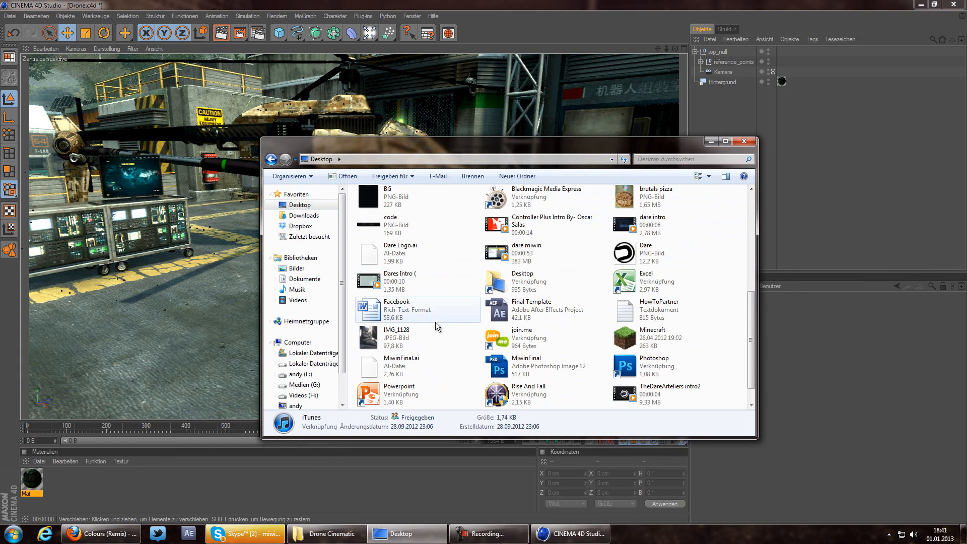
{"action": "left_click", "coordinate": [433, 256]}
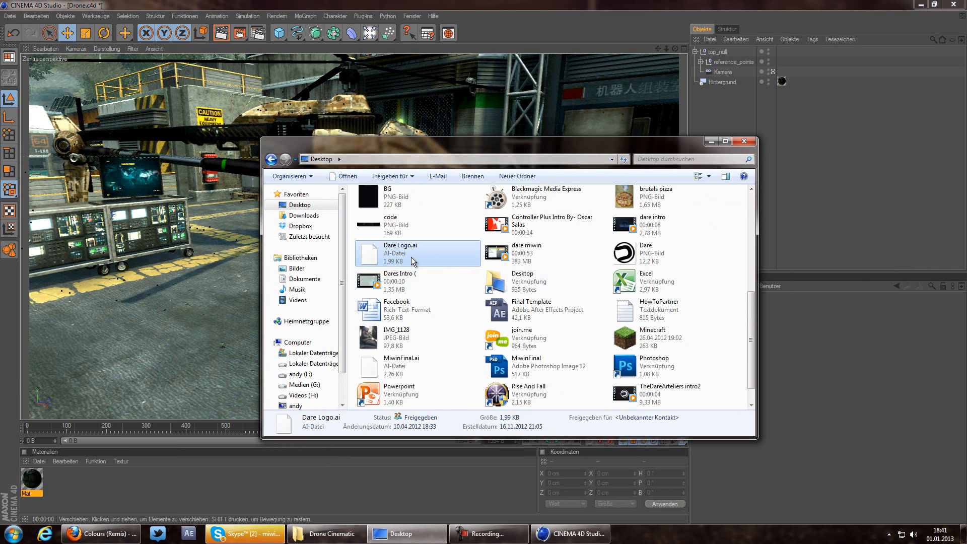
{"action": "left_click", "coordinate": [422, 357]}
{"action": "scroll", "coordinate": [422, 357], "scroll_direction": "down", "scroll_amount": 1}
{"action": "scroll", "coordinate": [432, 349], "scroll_direction": "up", "scroll_amount": 5}
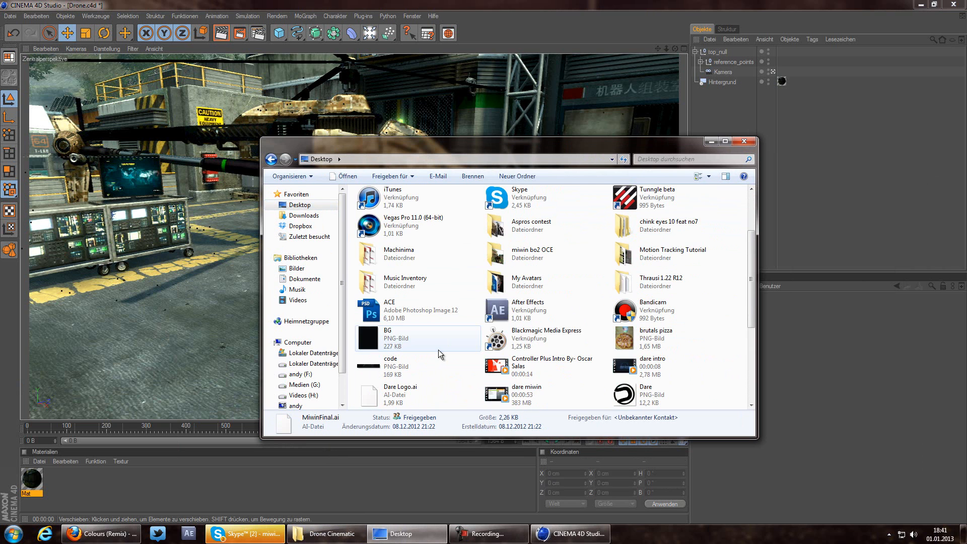
{"action": "scroll", "coordinate": [438, 350], "scroll_direction": "down", "scroll_amount": 2}
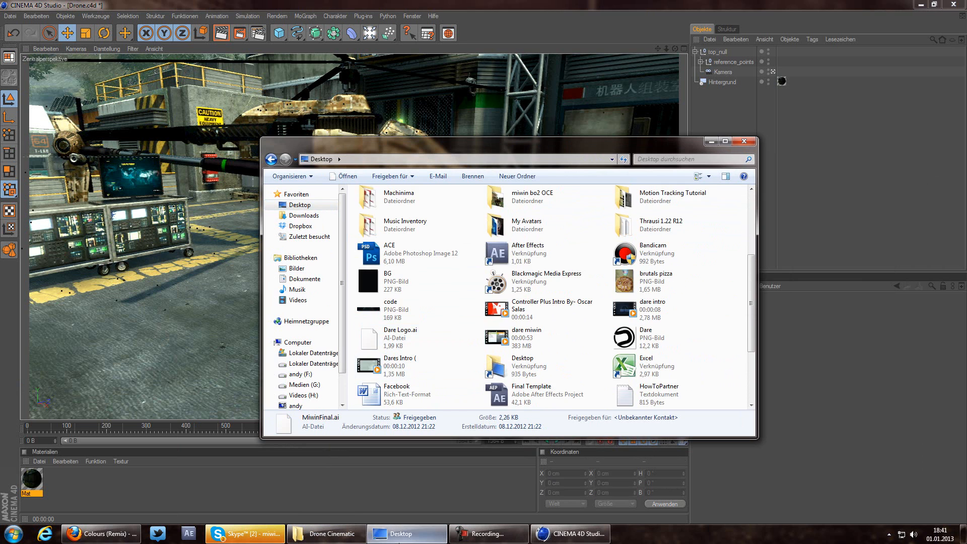
{"action": "left_click", "coordinate": [403, 534]}
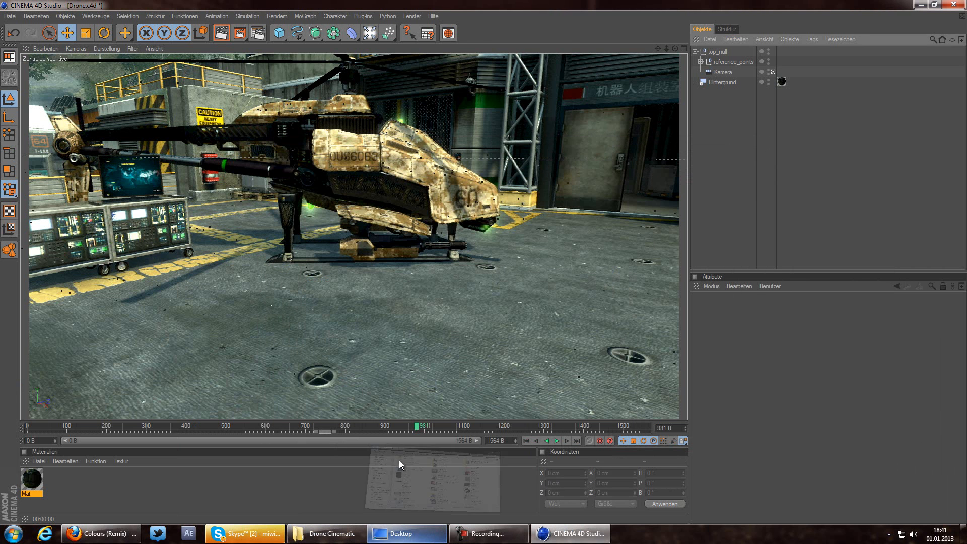
Step: Import the logo file MiwinFinal.ai from the Desktop into the scene with an import factor of 3.5
{"action": "left_click", "coordinate": [10, 17]}
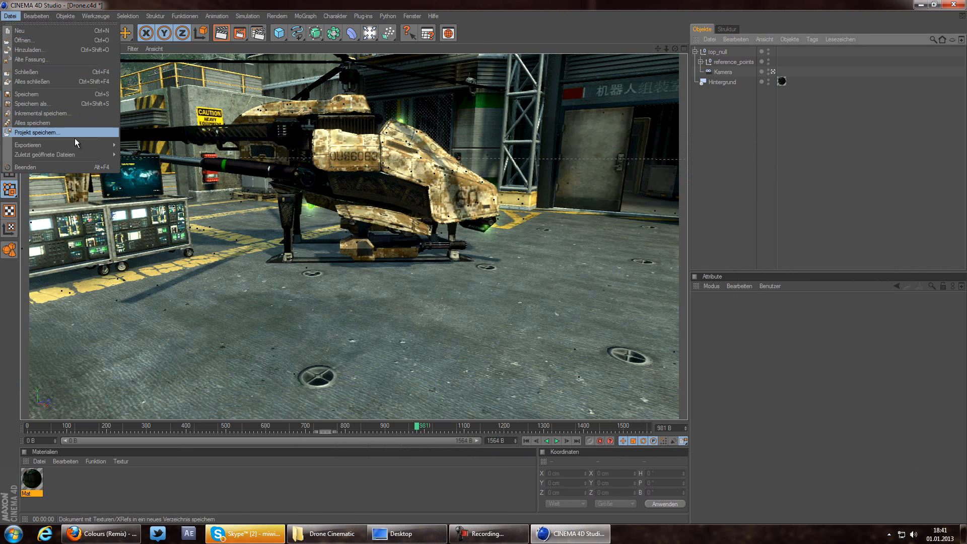
{"action": "left_click", "coordinate": [77, 53]}
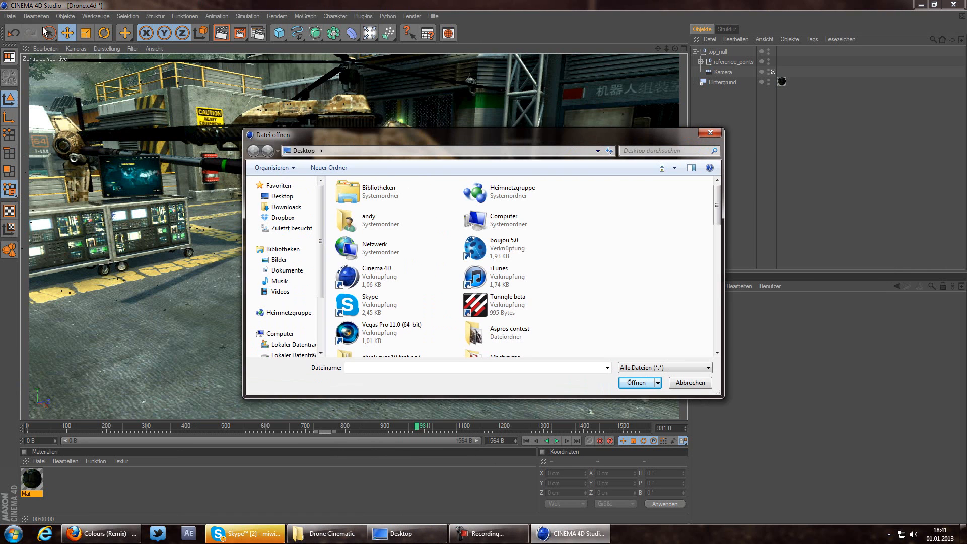
{"action": "left_click_drag", "start_coordinate": [718, 206], "coordinate": [721, 282]}
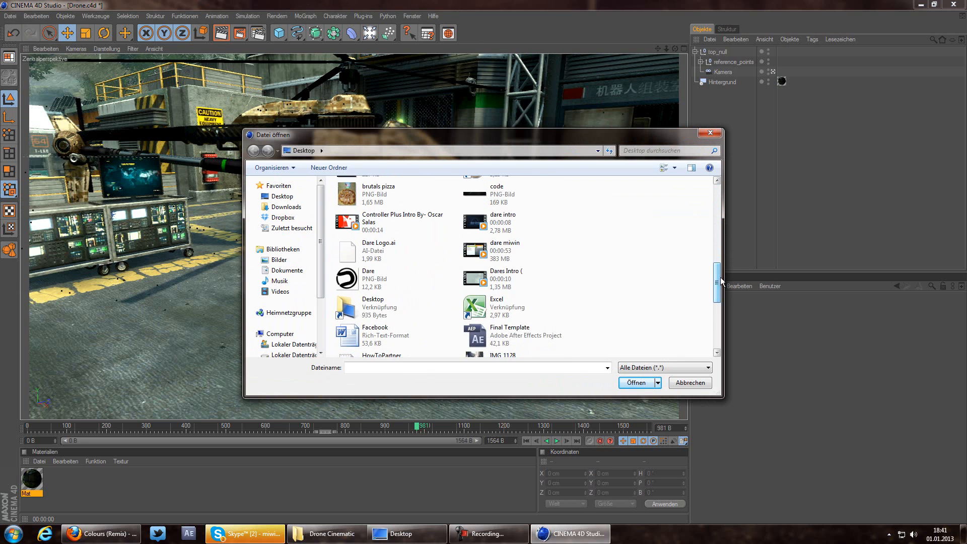
{"action": "scroll", "coordinate": [546, 300], "scroll_direction": "down", "scroll_amount": 3}
{"action": "left_click", "coordinate": [383, 348]}
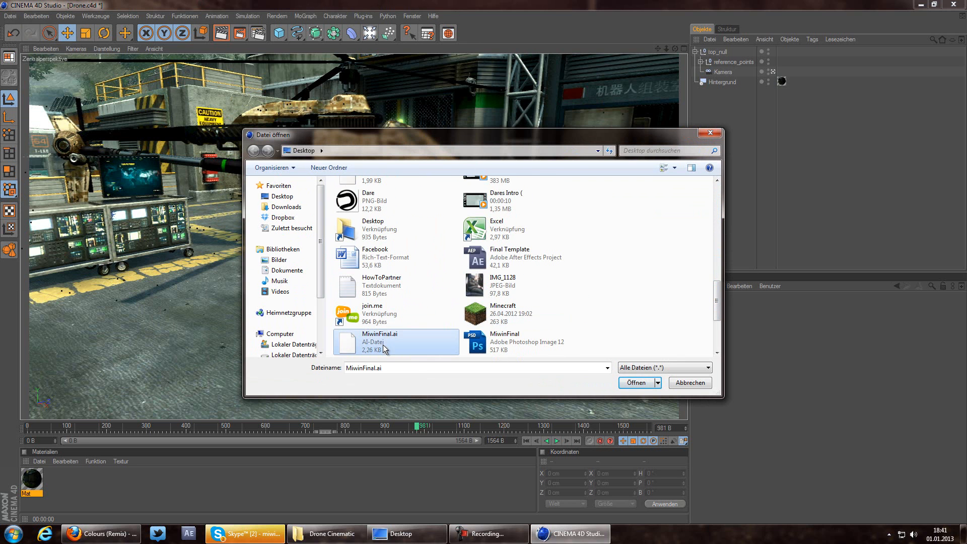
{"action": "double_click", "coordinate": [346, 340]}
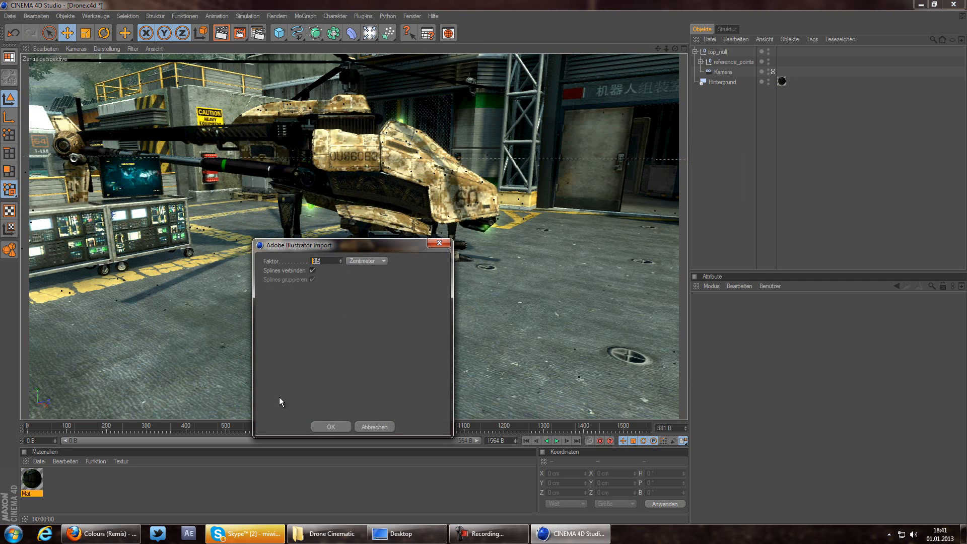
{"action": "left_click", "coordinate": [330, 427]}
{"action": "left_click", "coordinate": [326, 426]}
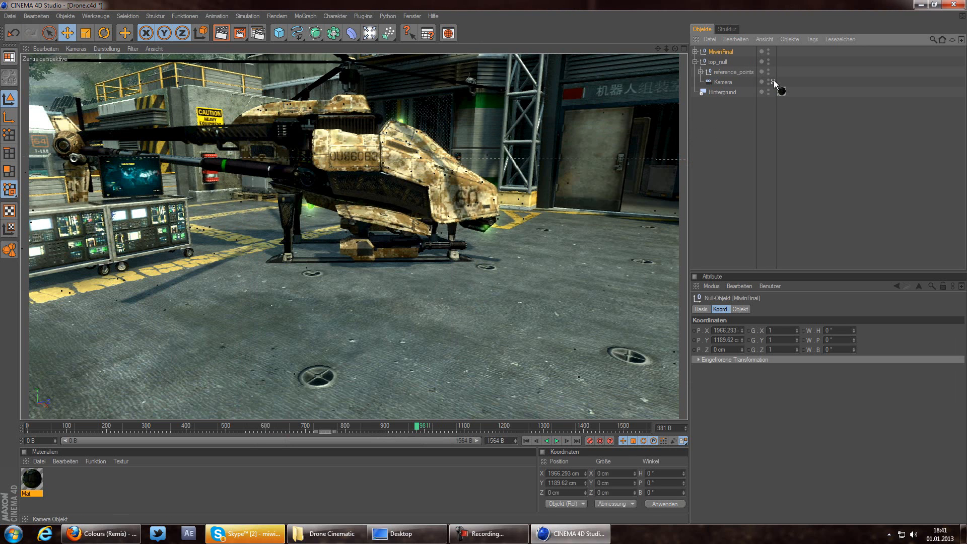
Step: Leave the tracked camera's view and hide the Hintergrund object to see the imported logo among the tracking points
{"action": "left_click", "coordinate": [296, 379]}
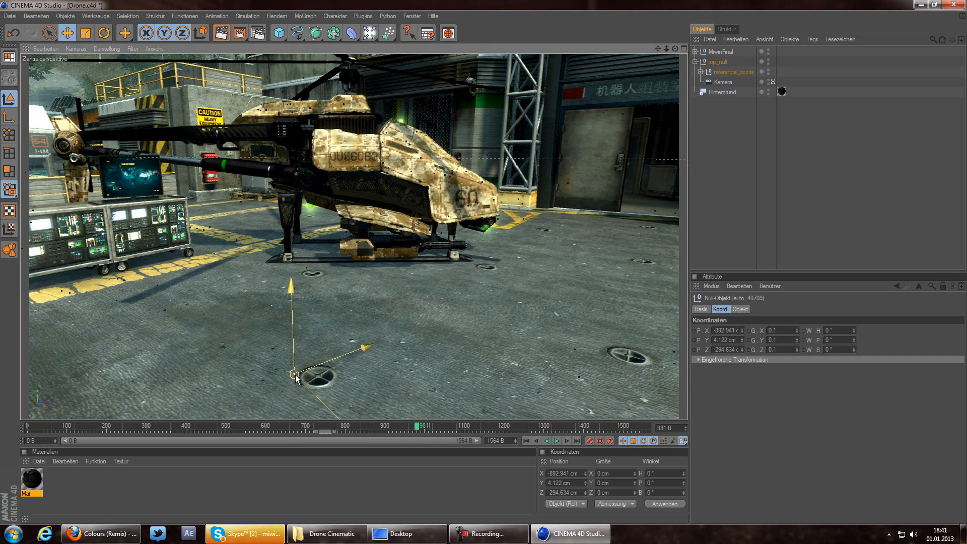
{"action": "left_click", "coordinate": [768, 91]}
{"action": "left_click_drag", "start_coordinate": [539, 190], "coordinate": [539, 191], "text": "alt"}
{"action": "mouse_move", "coordinate": [483, 263]}
{"action": "left_mouse_down", "text": "alt"}
{"action": "mouse_move", "coordinate": [493, 263]}
{"action": "mouse_move", "coordinate": [485, 262]}
{"action": "left_mouse_up", "text": "alt"}
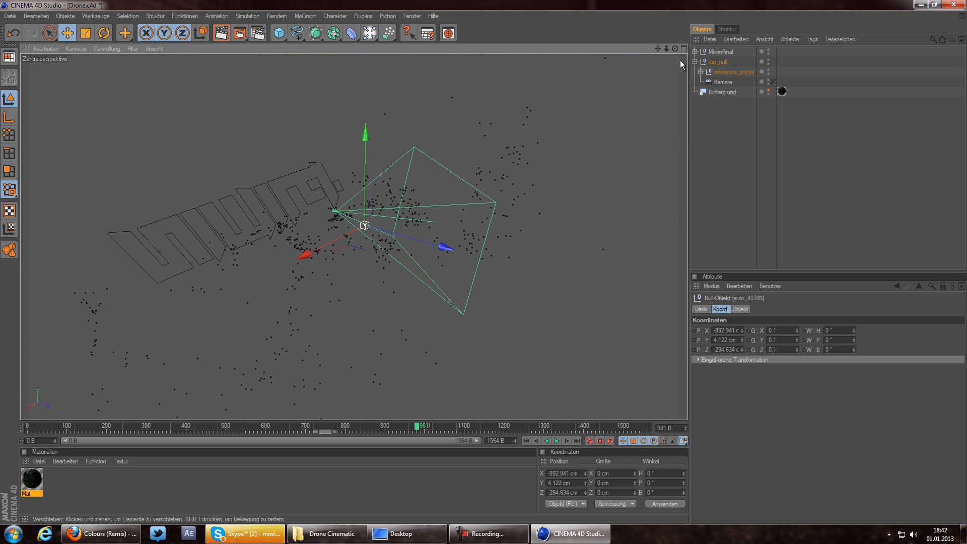
Step: Delete the oversized MiwinFinal logo and import MiwinFinal.ai again with a factor of 1
{"action": "left_click", "coordinate": [720, 51]}
{"action": "key", "text": "Delete"}
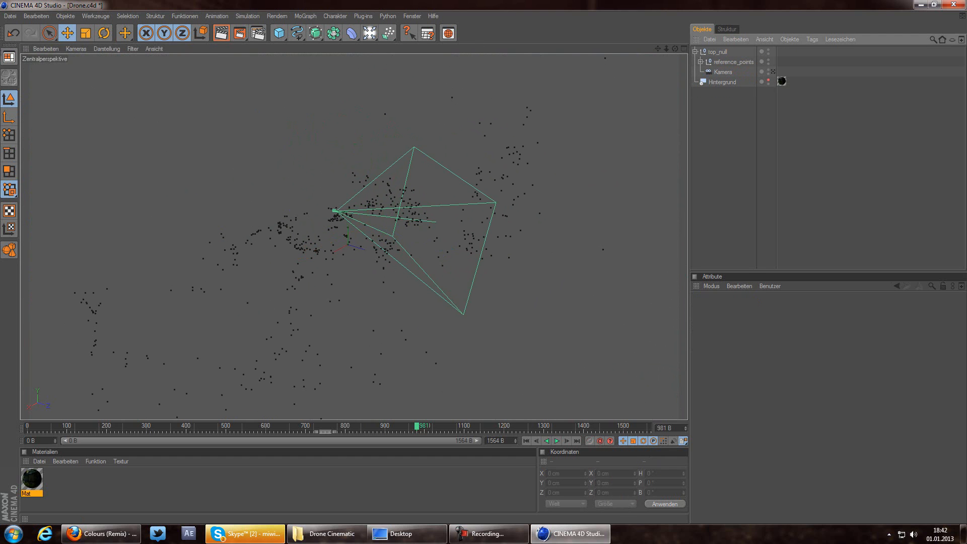
{"action": "left_click", "coordinate": [12, 17]}
{"action": "left_click", "coordinate": [20, 48]}
{"action": "scroll", "coordinate": [603, 300], "scroll_direction": "down", "scroll_amount": 5}
{"action": "scroll", "coordinate": [421, 292], "scroll_direction": "down", "scroll_amount": 4}
{"action": "double_click", "coordinate": [398, 259]}
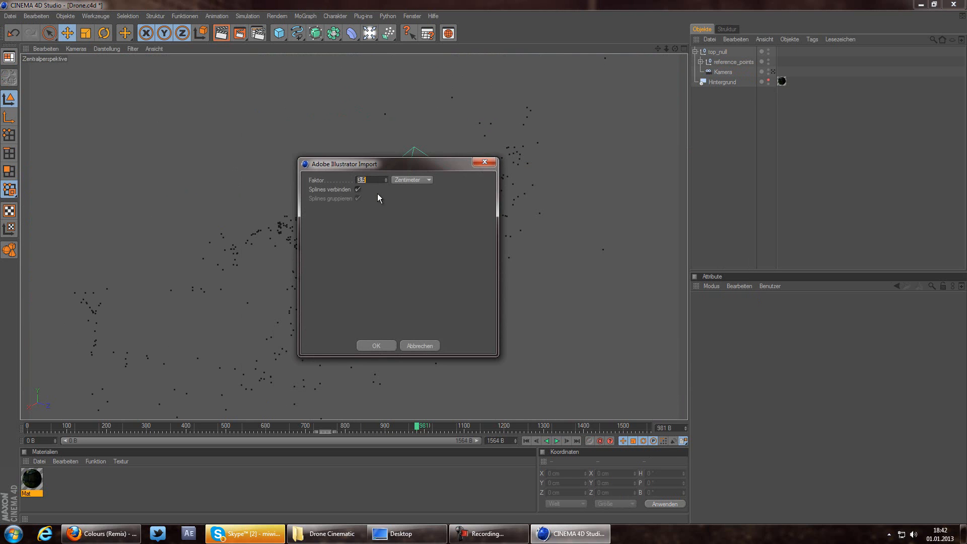
{"action": "left_click", "coordinate": [373, 345]}
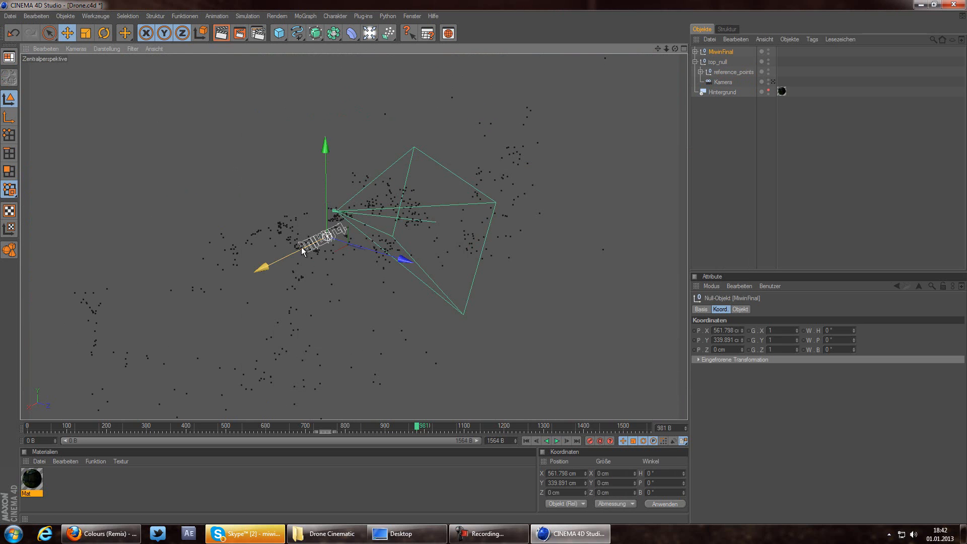
Step: Delete the second MiwinFinal import and import MiwinFinal.ai once more with a smaller factor
{"action": "left_click_drag", "start_coordinate": [484, 261], "coordinate": [487, 260]}
{"action": "left_click_drag", "start_coordinate": [675, 49], "coordinate": [485, 261]}
{"action": "key", "text": "Delete"}
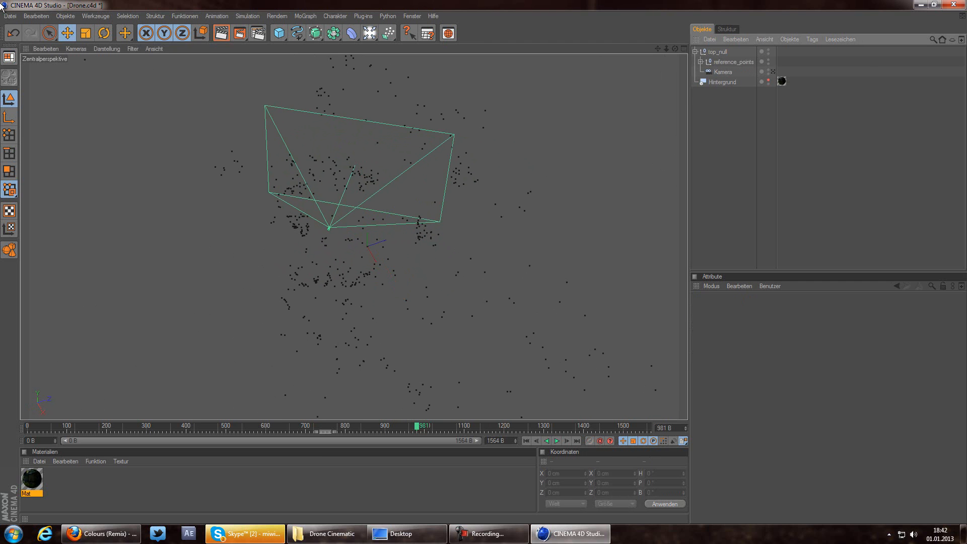
{"action": "left_click", "coordinate": [11, 15]}
{"action": "left_click", "coordinate": [28, 50]}
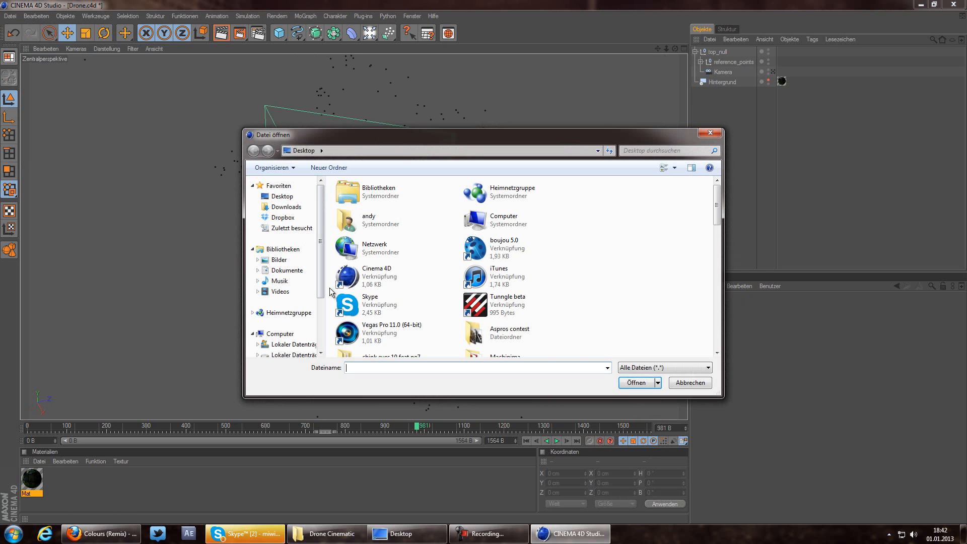
{"action": "scroll", "coordinate": [404, 338], "scroll_direction": "down", "scroll_amount": 3}
{"action": "double_click", "coordinate": [404, 338]}
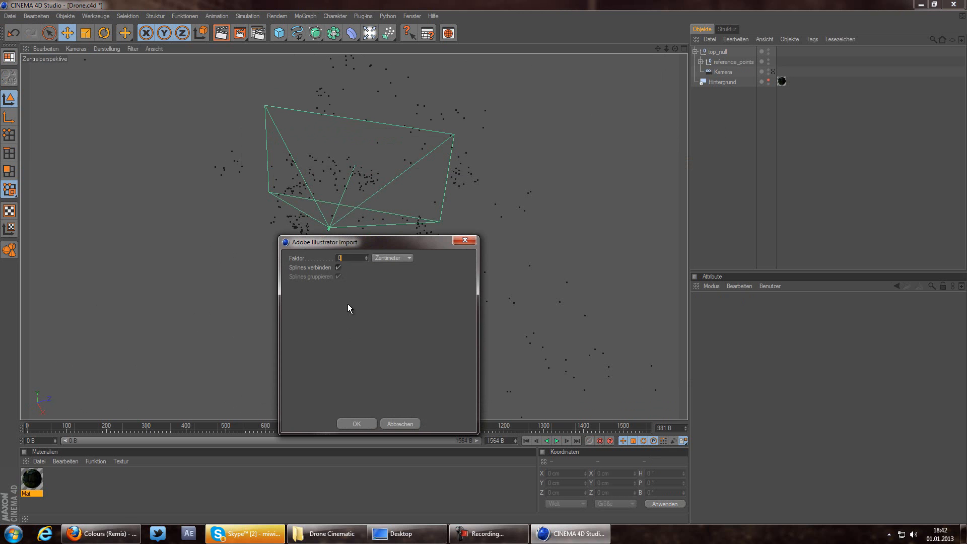
{"action": "left_click", "coordinate": [357, 424]}
Step: Expand the MiwinFinal group to check its individual paths, and select the whole group
{"action": "scroll", "coordinate": [412, 259], "scroll_direction": "up", "scroll_amount": 5}
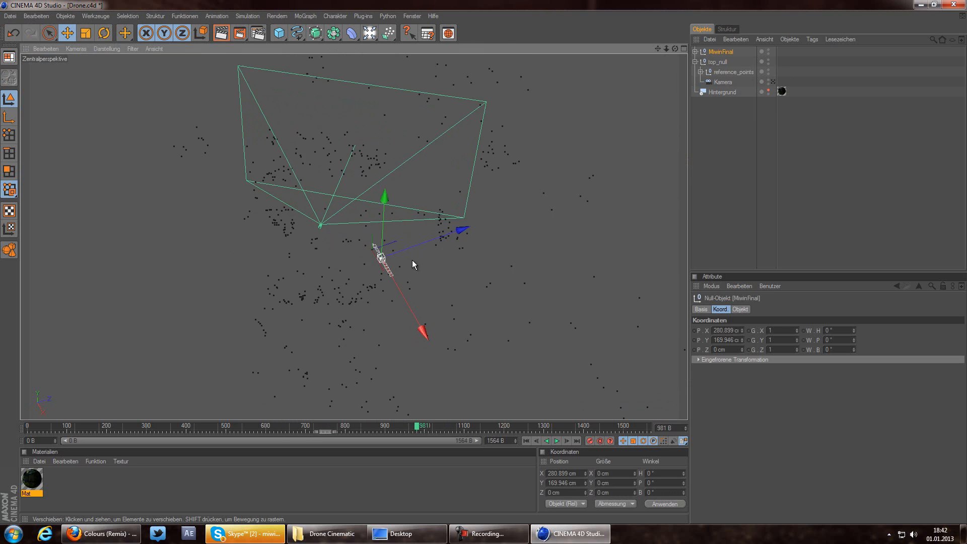
{"action": "left_click", "coordinate": [695, 51]}
{"action": "left_click", "coordinate": [721, 92]}
{"action": "left_click", "coordinate": [721, 102]}
{"action": "left_click_drag", "start_coordinate": [675, 49], "coordinate": [734, 36]}
{"action": "left_click", "coordinate": [721, 51]}
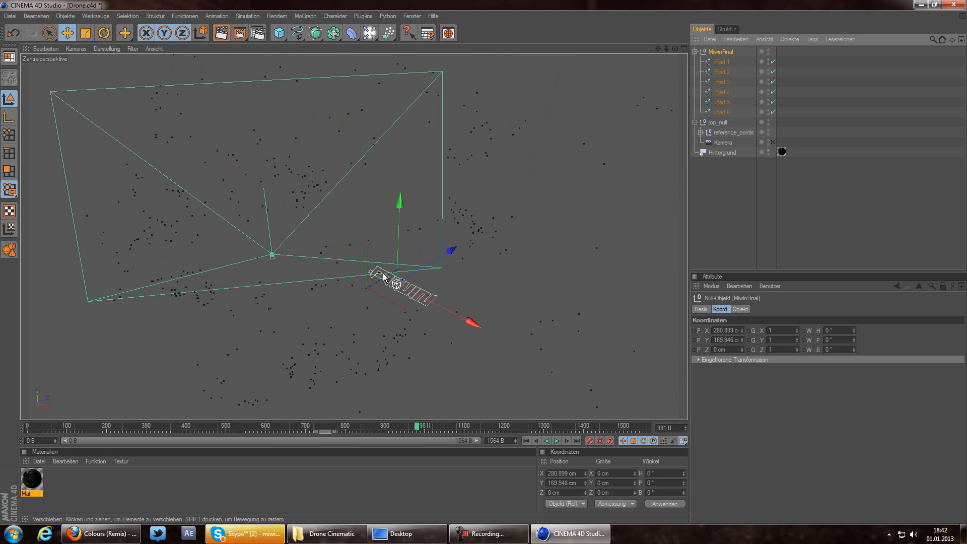
Step: Try moving the MiwinFinal logo in the viewport and undo the move
{"action": "mouse_move", "coordinate": [433, 304]}
{"action": "left_mouse_down"}
{"action": "mouse_move", "coordinate": [481, 259]}
{"action": "mouse_move", "coordinate": [431, 302]}
{"action": "left_mouse_up"}
{"action": "key", "text": "ctrl+z"}
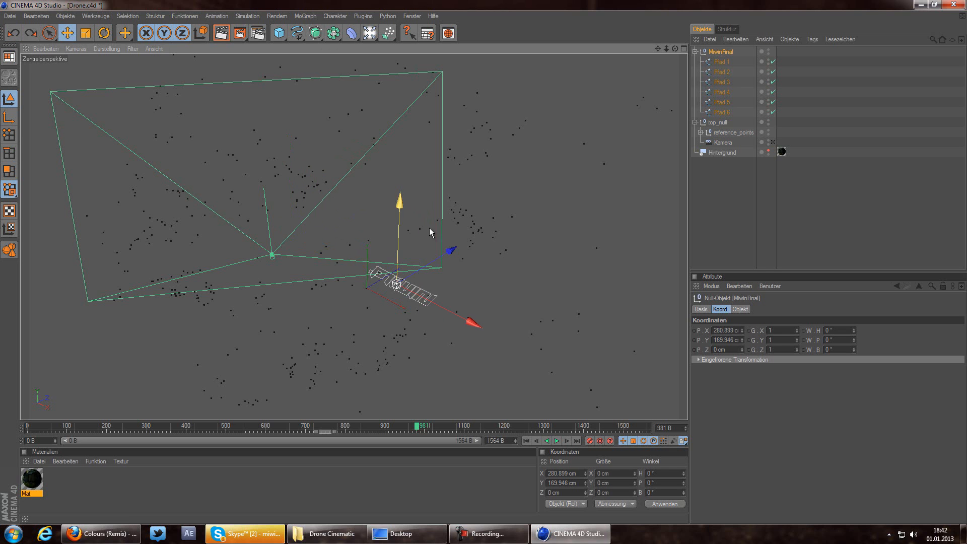
{"action": "scroll", "coordinate": [575, 185], "scroll_direction": "up", "scroll_amount": 1}
{"action": "scroll", "coordinate": [575, 185], "scroll_direction": "up", "scroll_amount": 1}
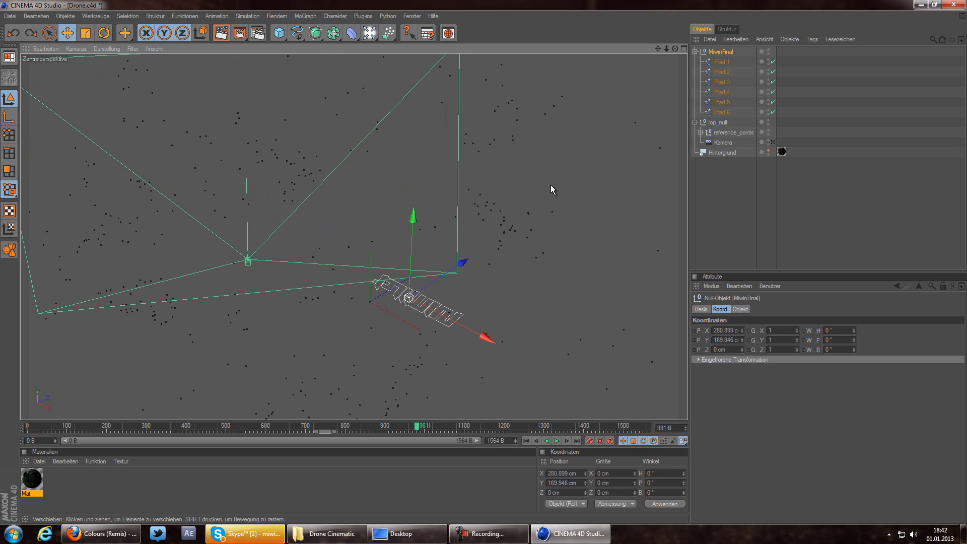
Step: Add an Extrude-NURBS object and place it inside the MiwinFinal group above Pfad 1
{"action": "left_click", "coordinate": [315, 32]}
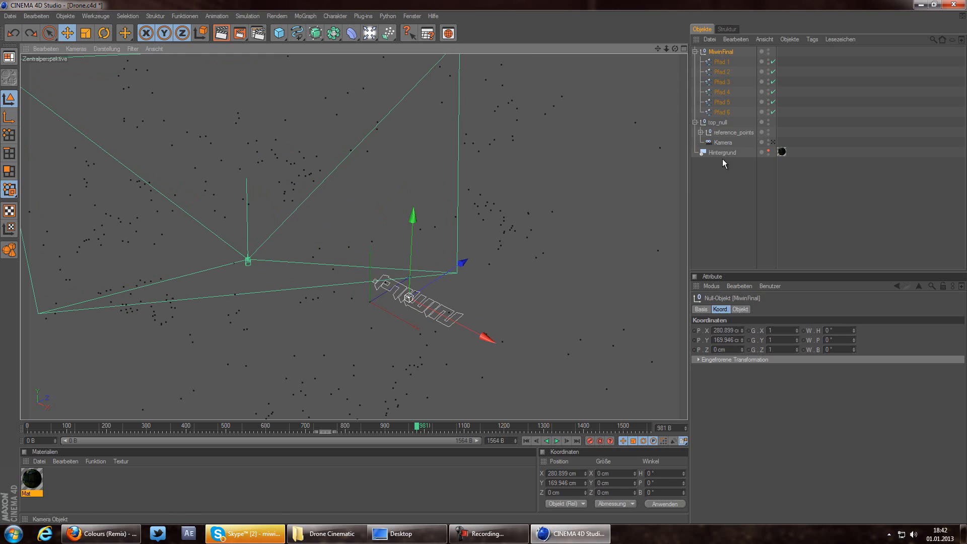
{"action": "left_click", "coordinate": [711, 175]}
{"action": "left_click", "coordinate": [725, 52]}
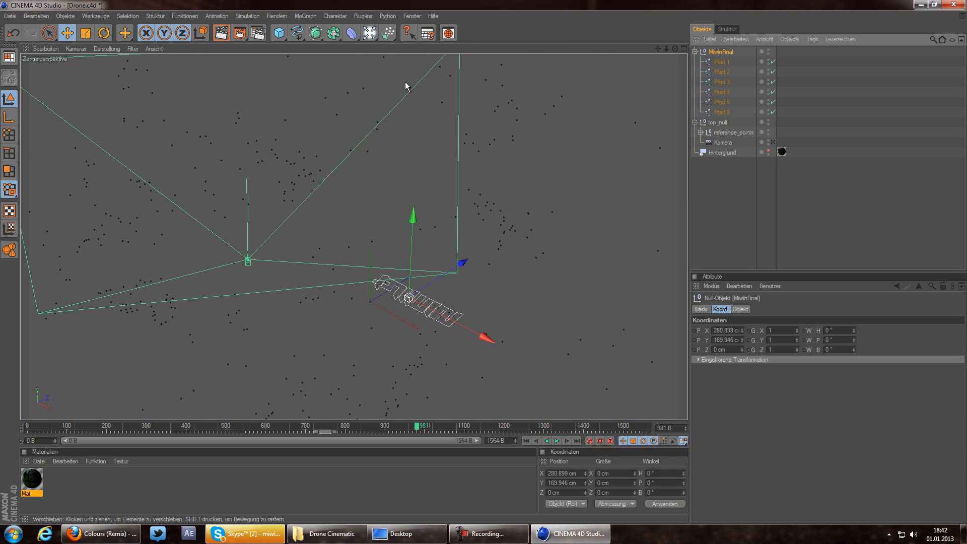
{"action": "left_click", "coordinate": [314, 34]}
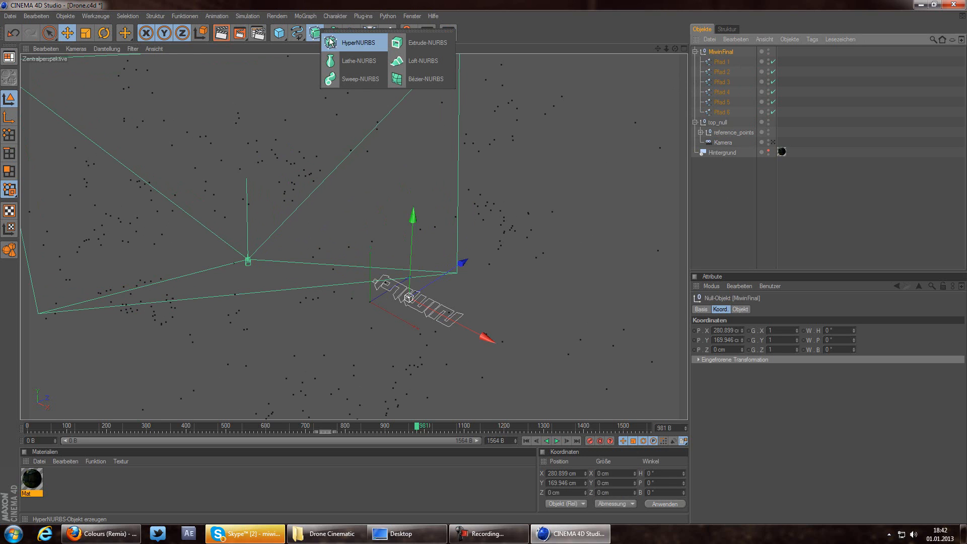
{"action": "left_click", "coordinate": [435, 43]}
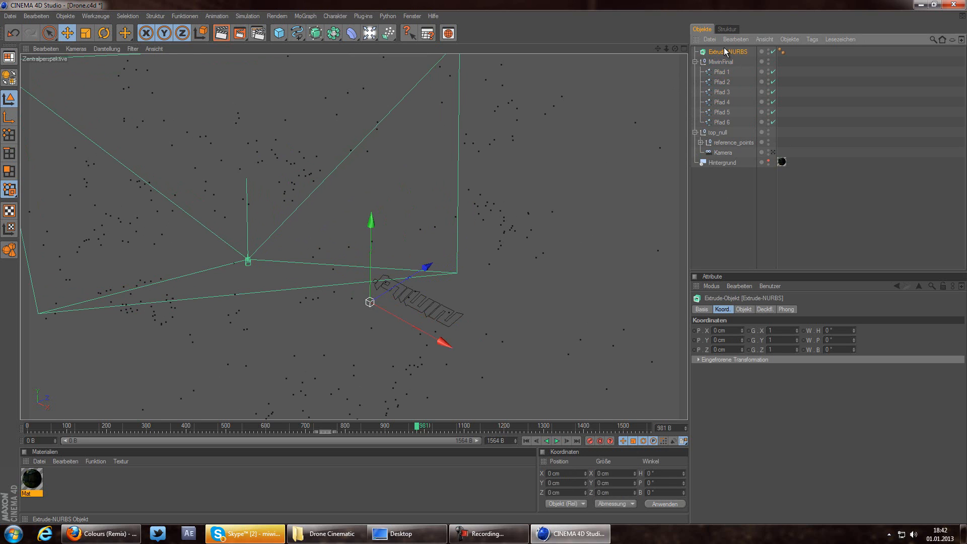
{"action": "left_click_drag", "start_coordinate": [724, 67], "coordinate": [723, 67]}
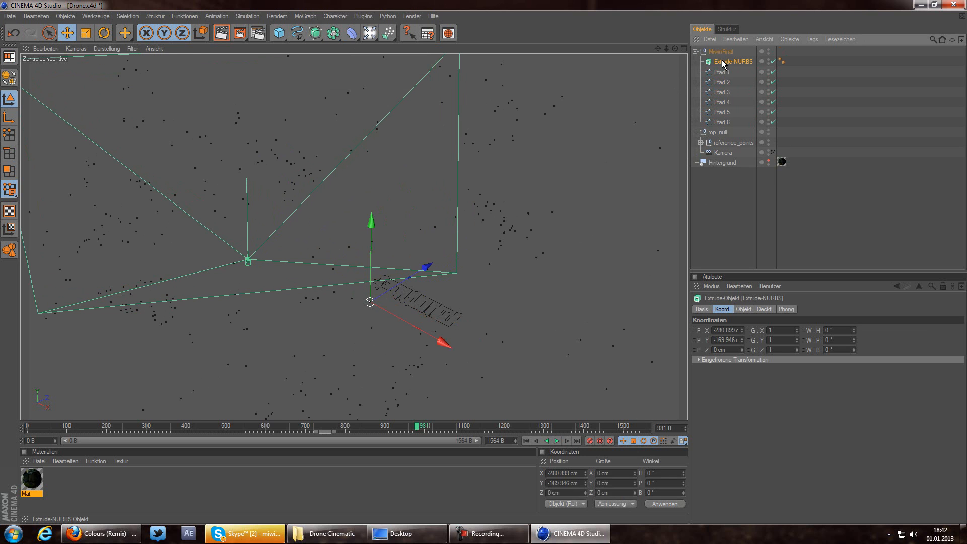
Step: Duplicate the Extrude-NURBS for every path and nest Pfad 1 to Pfad 6 each under its own Extrude-NURBS
{"action": "left_click_drag", "start_coordinate": [728, 75], "coordinate": [725, 75], "text": "ctrl"}
{"action": "left_click", "coordinate": [725, 75]}
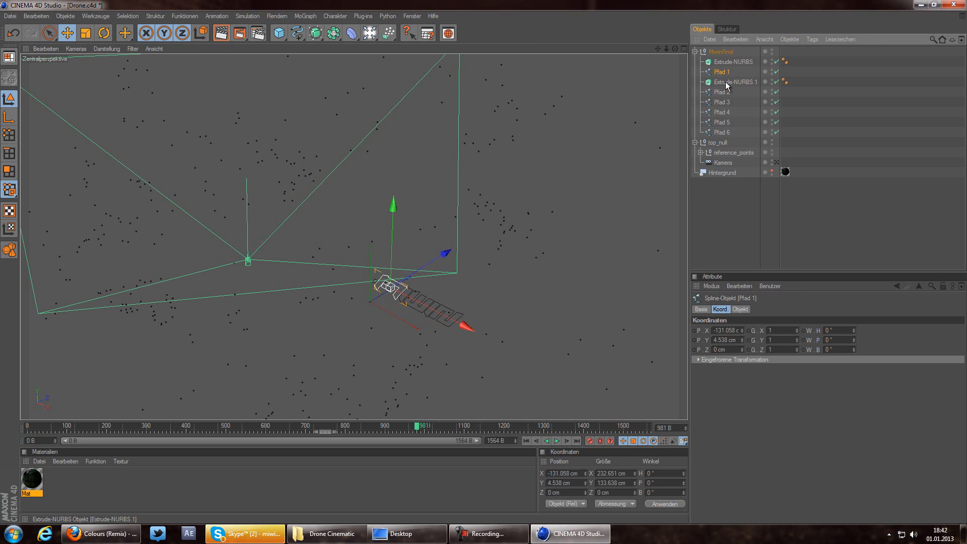
{"action": "left_click", "coordinate": [727, 83]}
{"action": "left_click_drag", "start_coordinate": [727, 83], "coordinate": [723, 64], "text": "ctrl"}
{"action": "left_click", "coordinate": [722, 174]}
Step: Collapse all six Extrude-NURBS objects inside the MiwinFinal group
{"action": "left_click", "coordinate": [701, 61]}
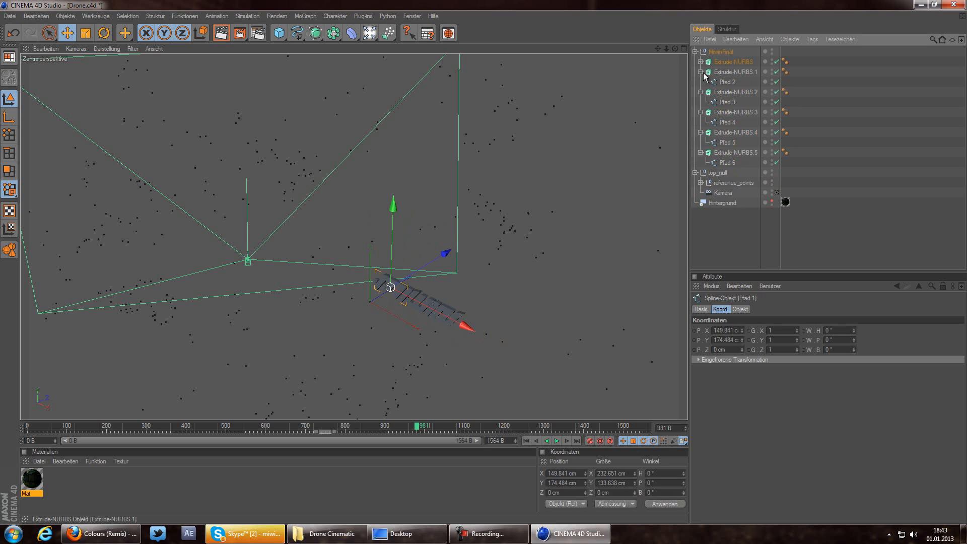
{"action": "left_click", "coordinate": [700, 72]}
{"action": "left_click", "coordinate": [700, 82]}
{"action": "left_click", "coordinate": [700, 92]}
{"action": "left_click", "coordinate": [700, 102]}
{"action": "left_click", "coordinate": [701, 112]}
Step: Move the MiwinFinal group's axis to the bottom centre of the logo, at about X 341 cm and Y 103 cm
{"action": "left_click", "coordinate": [721, 51]}
{"action": "scroll", "coordinate": [409, 201], "scroll_direction": "up", "scroll_amount": 3}
{"action": "left_click_drag", "start_coordinate": [659, 49], "coordinate": [483, 262]}
{"action": "scroll", "coordinate": [641, 149], "scroll_direction": "up", "scroll_amount": 3}
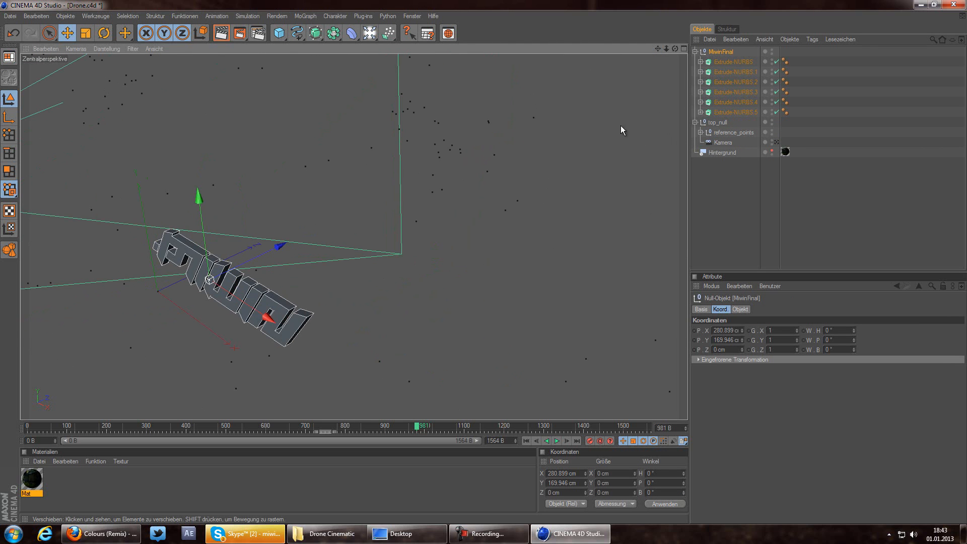
{"action": "left_click_drag", "start_coordinate": [678, 50], "coordinate": [484, 262]}
{"action": "left_click_drag", "start_coordinate": [659, 50], "coordinate": [484, 262]}
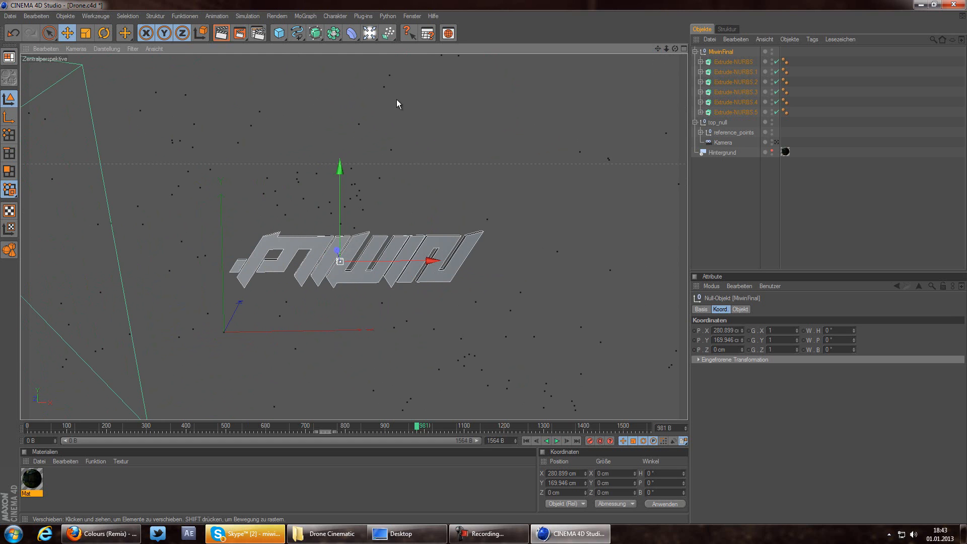
{"action": "left_click", "coordinate": [7, 118]}
{"action": "left_click_drag", "start_coordinate": [432, 261], "coordinate": [485, 262]}
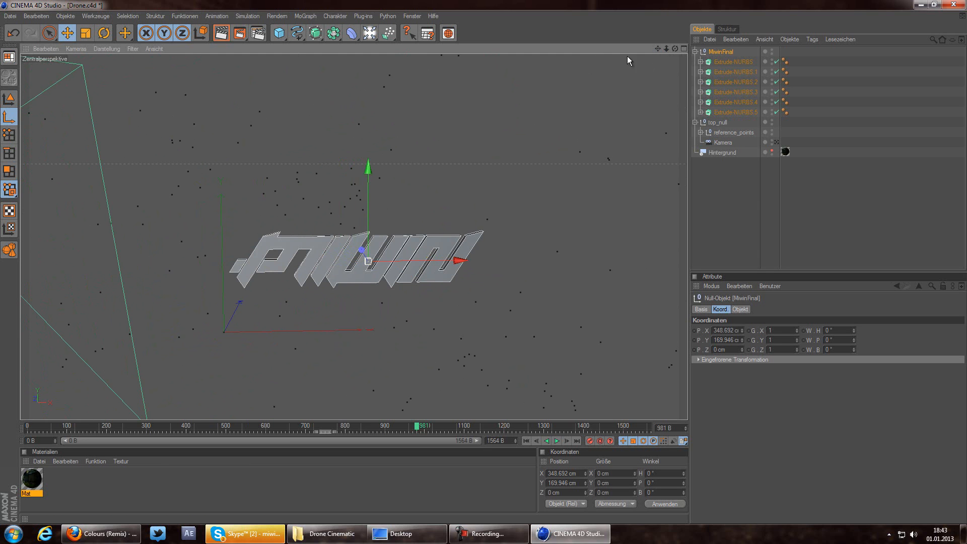
{"action": "left_click_drag", "start_coordinate": [673, 47], "coordinate": [484, 262]}
{"action": "left_click_drag", "start_coordinate": [365, 220], "coordinate": [484, 263]}
{"action": "left_click_drag", "start_coordinate": [399, 295], "coordinate": [485, 267]}
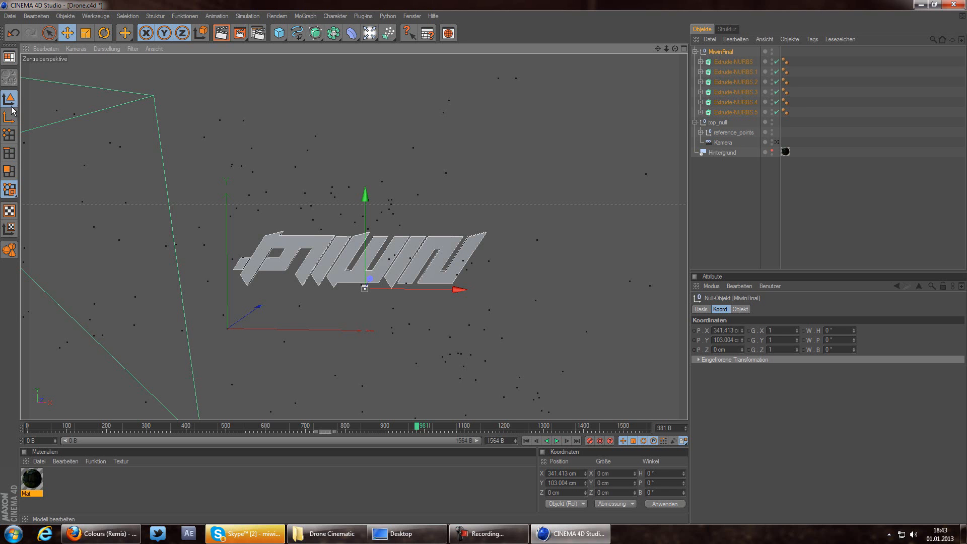
Step: Move the logo along X to about -57 cm, and restore the tracked camera view with the Hintergrund object shown
{"action": "left_click_drag", "start_coordinate": [459, 290], "coordinate": [330, 263]}
{"action": "left_click", "coordinate": [776, 143]}
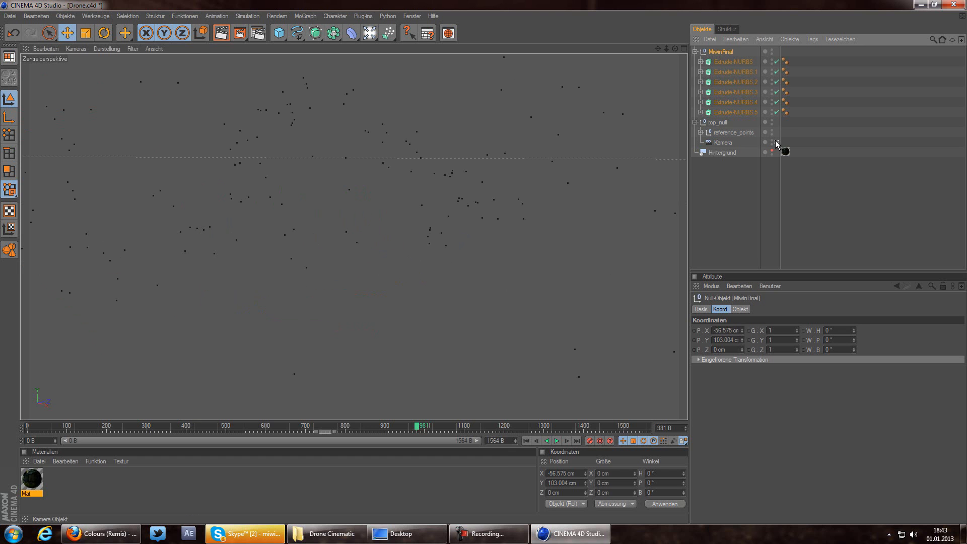
{"action": "left_click", "coordinate": [772, 151]}
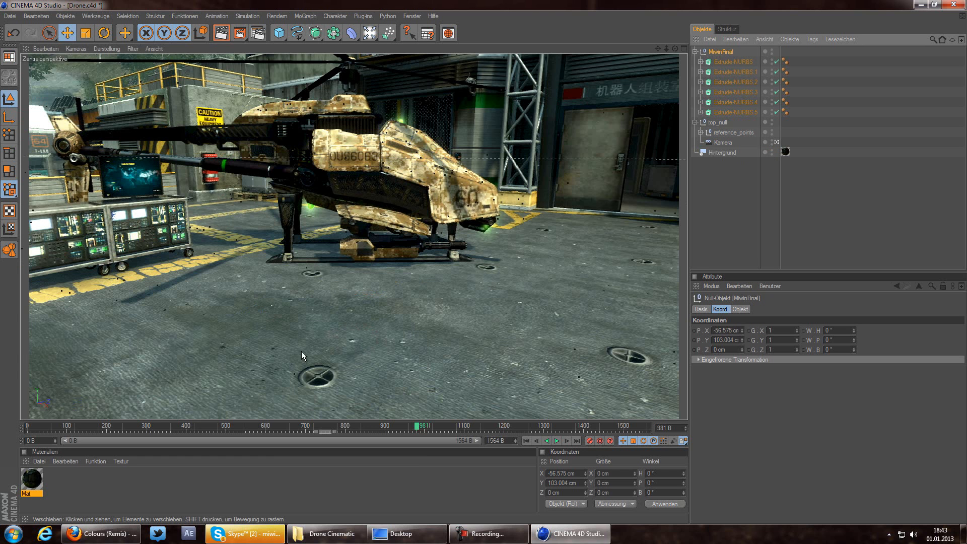
Step: Copy the X position of the reference point beside the foreground floor drain and set MiwinFinal's X position to -892.941 cm
{"action": "left_click", "coordinate": [292, 374]}
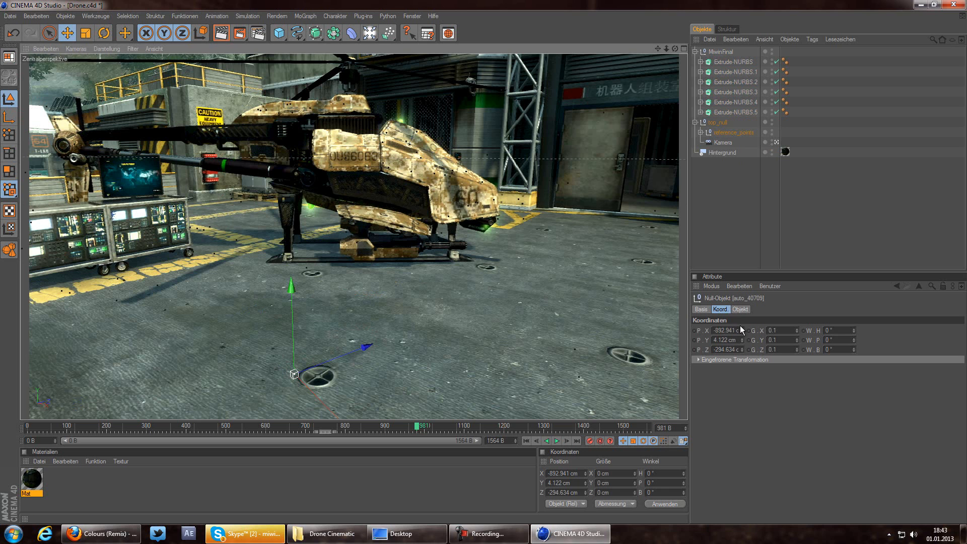
{"action": "key", "text": "ctrl+z"}
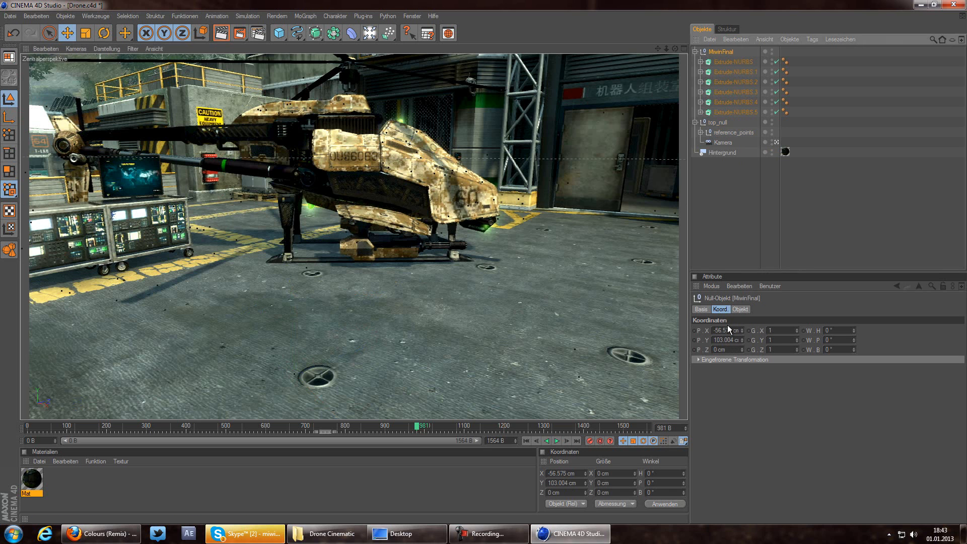
{"action": "double_click", "coordinate": [733, 332]}
{"action": "type", "text": "892.941"}
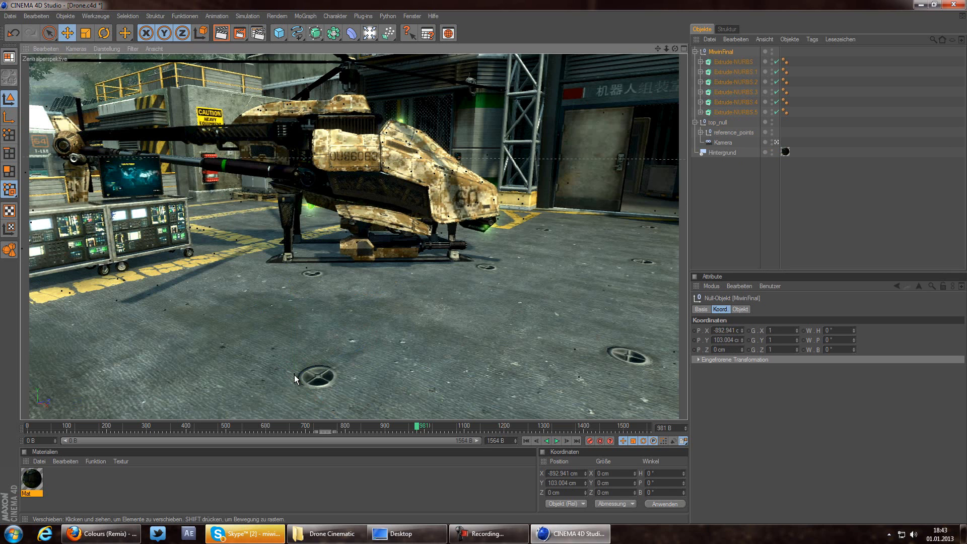
Step: Copy all coordinate values of the reference point beside the foreground floor drain and paste them onto the MiwinFinal group
{"action": "left_click", "coordinate": [294, 375]}
{"action": "right_click", "coordinate": [717, 327]}
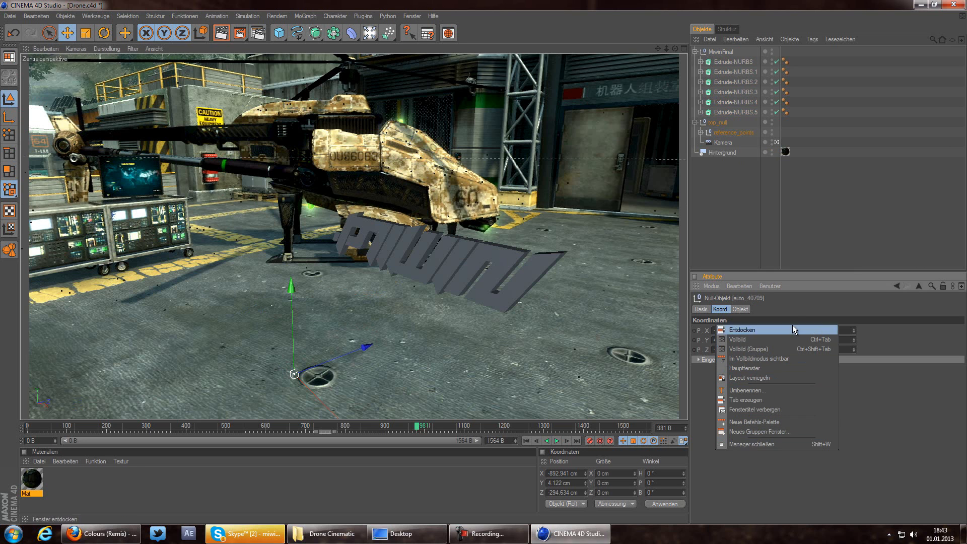
{"action": "left_click", "coordinate": [922, 354]}
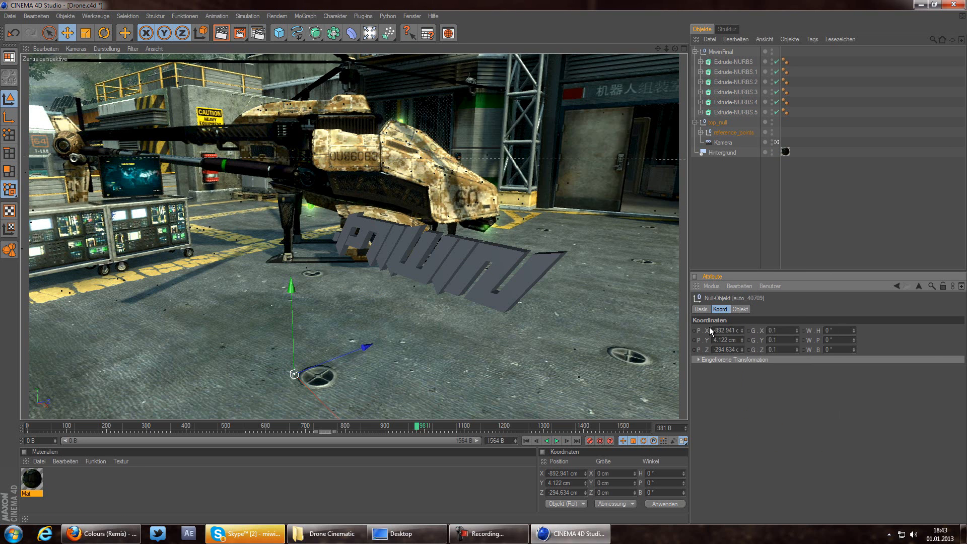
{"action": "right_click", "coordinate": [712, 329]}
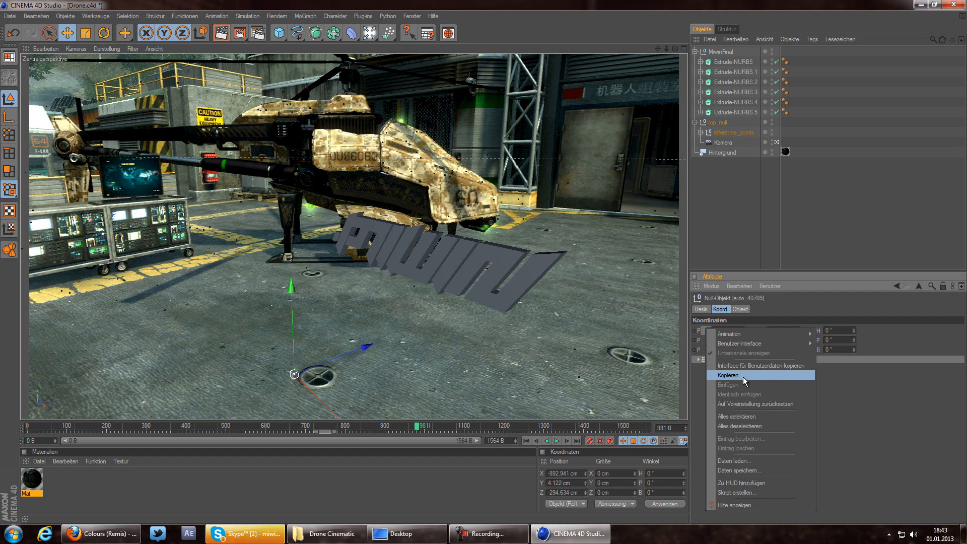
{"action": "left_click", "coordinate": [746, 417]}
{"action": "right_click", "coordinate": [709, 336]}
{"action": "left_click", "coordinate": [731, 384]}
{"action": "left_click", "coordinate": [728, 52]}
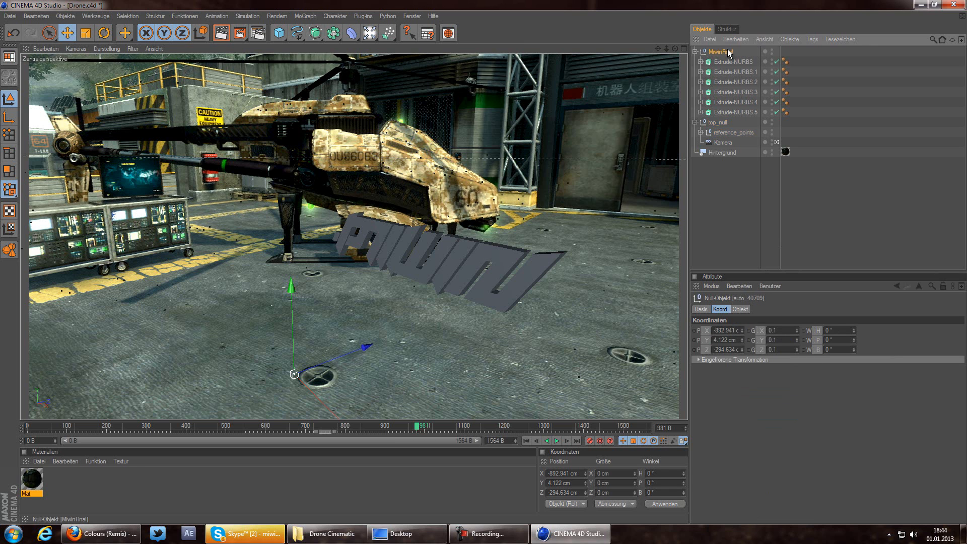
{"action": "right_click", "coordinate": [707, 331]}
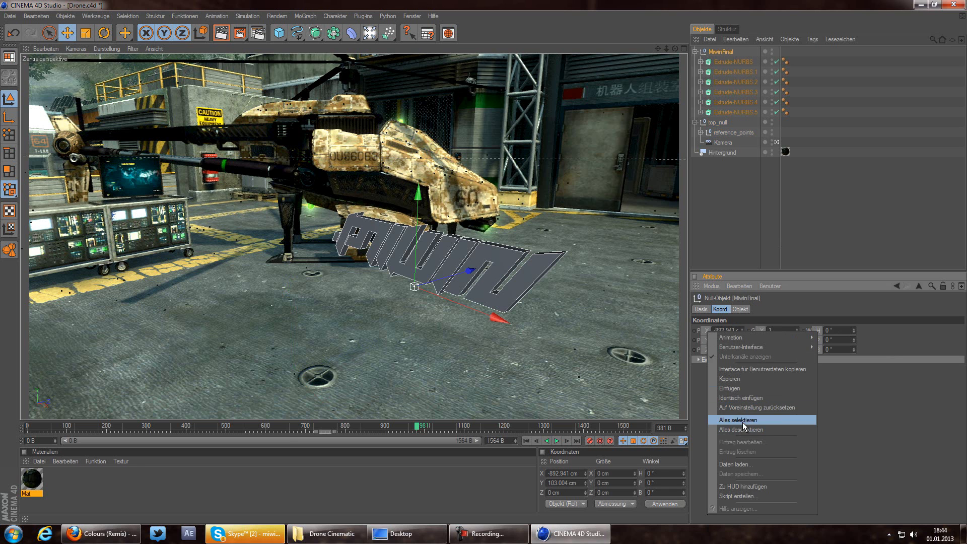
{"action": "left_click", "coordinate": [741, 387]}
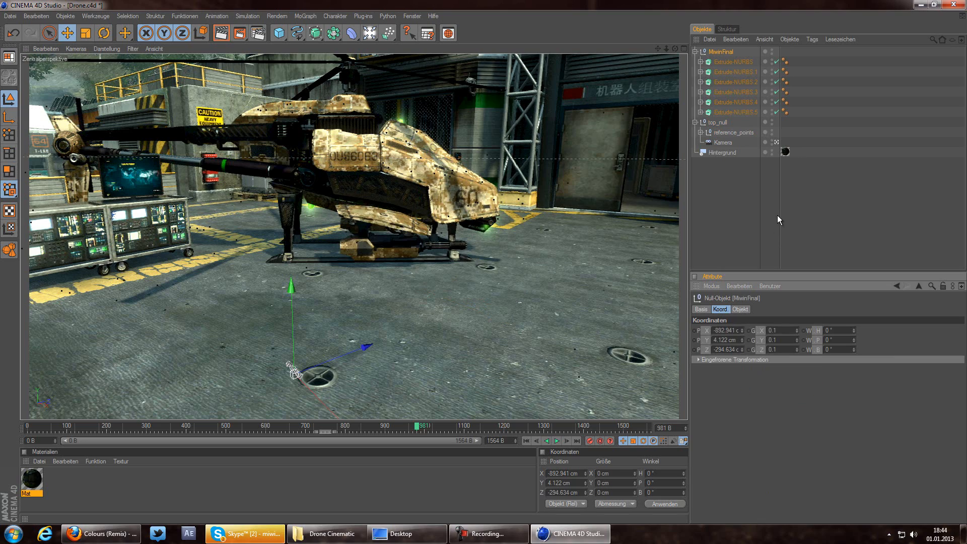
Step: At frame 913, raise the MiwinFinal group along Y to about 213.5 cm
{"action": "mouse_move", "coordinate": [419, 428]}
{"action": "left_mouse_down"}
{"action": "mouse_move", "coordinate": [370, 439]}
{"action": "mouse_move", "coordinate": [389, 431]}
{"action": "left_mouse_up"}
{"action": "left_click_drag", "start_coordinate": [192, 297], "coordinate": [185, 212]}
Step: Try a scale of 100 in X, Y and Z on the MiwinFinal group
{"action": "left_click", "coordinate": [780, 331]}
{"action": "type", "text": "0"}
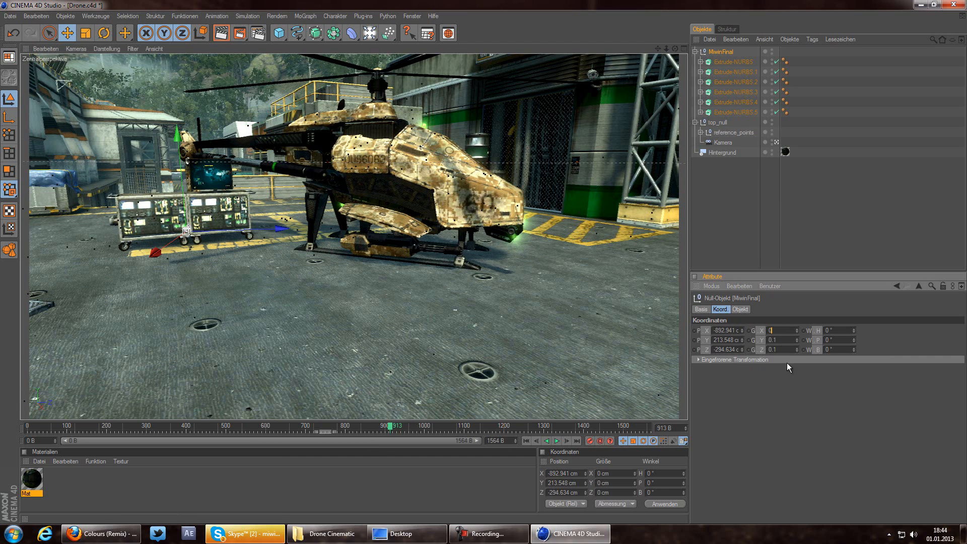
{"action": "type", "text": "0"}
{"action": "left_click_drag", "start_coordinate": [782, 341], "coordinate": [724, 351]}
{"action": "type", "text": "0"}
{"action": "left_click", "coordinate": [786, 340]}
{"action": "type", "text": "10"}
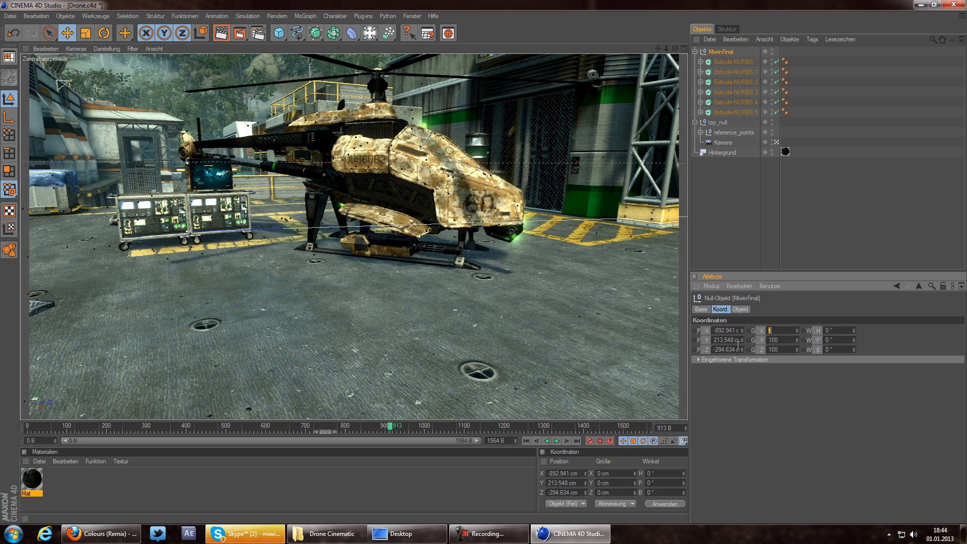
{"action": "type", "text": "100"}
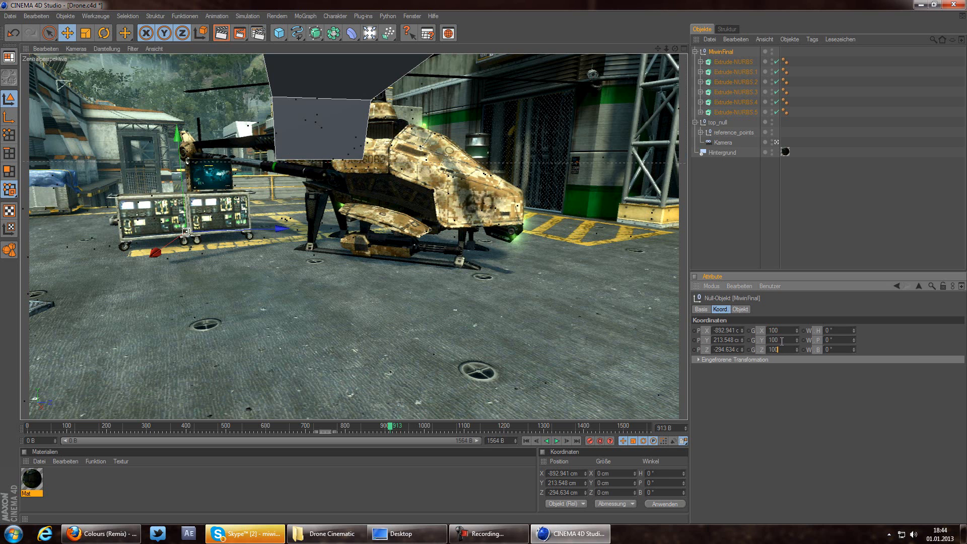
Step: Set the MiwinFinal group's scale to 1 in X, Y and Z
{"action": "type", "text": "1"}
{"action": "left_click_drag", "start_coordinate": [789, 331], "coordinate": [751, 331]}
{"action": "type", "text": "1"}
{"action": "left_click", "coordinate": [782, 341]}
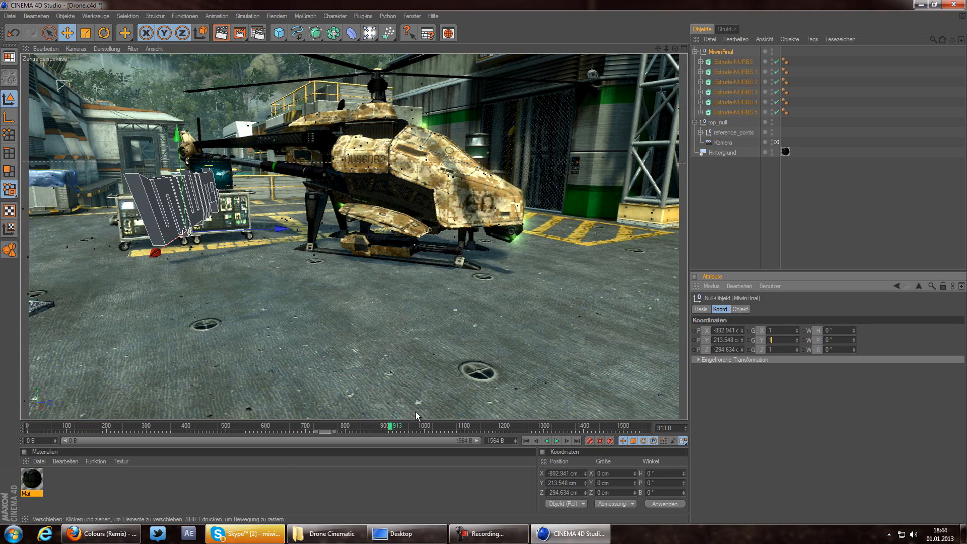
Step: Rotate the logo about its vertical axis to a heading of about 43.3°, checking it at frames 985 and 843
{"action": "left_click_drag", "start_coordinate": [383, 430], "coordinate": [419, 427]}
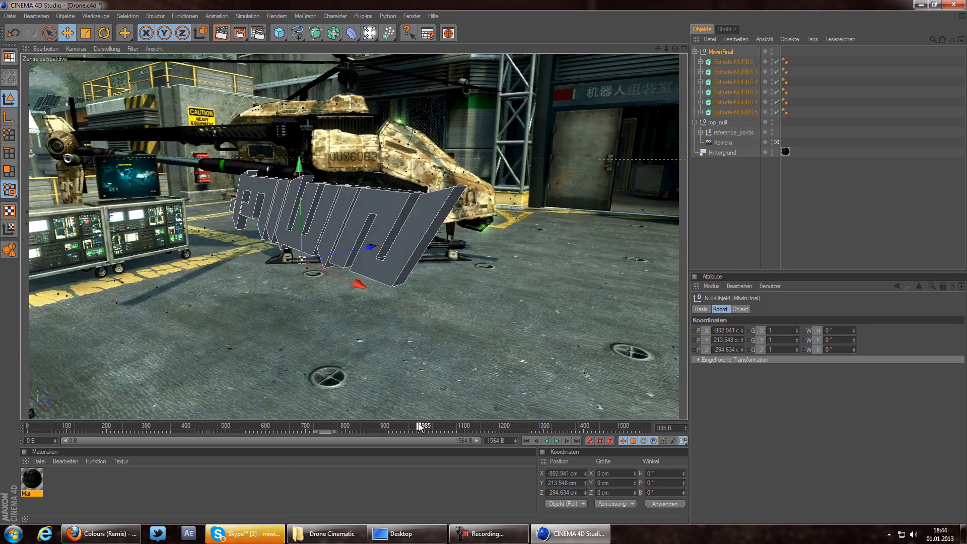
{"action": "left_click", "coordinate": [104, 33]}
{"action": "left_click_drag", "start_coordinate": [313, 289], "coordinate": [349, 271]}
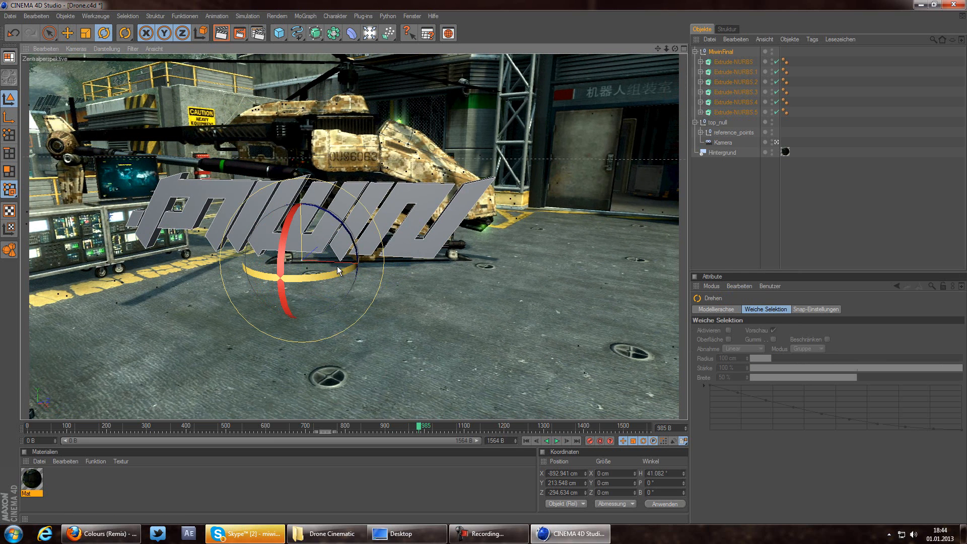
{"action": "left_click_drag", "start_coordinate": [409, 428], "coordinate": [362, 434]}
{"action": "left_click_drag", "start_coordinate": [220, 222], "coordinate": [222, 223]}
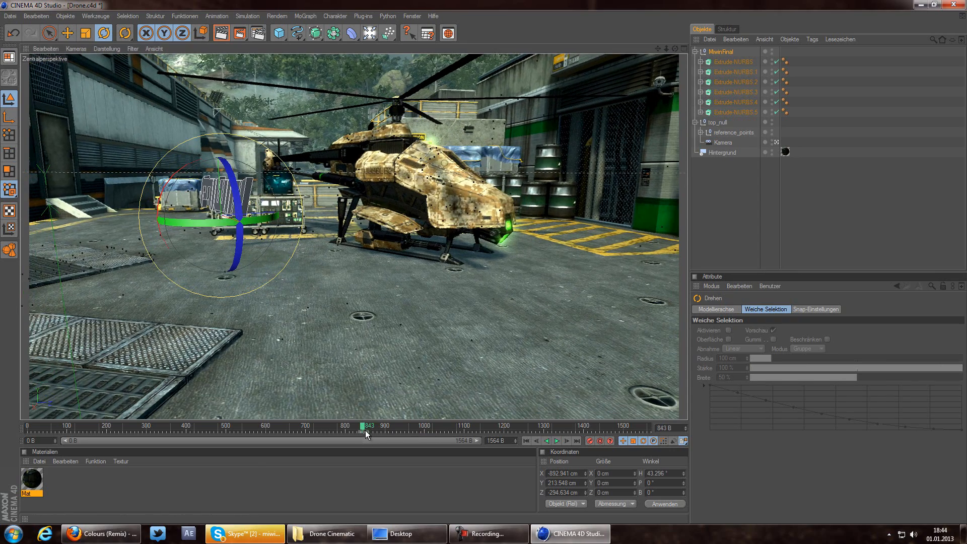
Step: Lower the logo to about Y 159 cm and shift it to about X -846 cm, Z -251 cm
{"action": "left_click", "coordinate": [381, 429]}
{"action": "left_click_drag", "start_coordinate": [382, 427], "coordinate": [415, 404]}
{"action": "key", "text": "e"}
{"action": "left_click_drag", "start_coordinate": [292, 227], "coordinate": [293, 260]}
{"action": "left_click_drag", "start_coordinate": [367, 292], "coordinate": [503, 259]}
{"action": "left_click", "coordinate": [425, 428]}
Step: Reposition the logo in front of the drone at about X -896 cm, Z -257 cm, checking frames 805 and 994
{"action": "left_click_drag", "start_coordinate": [425, 428], "coordinate": [347, 428]}
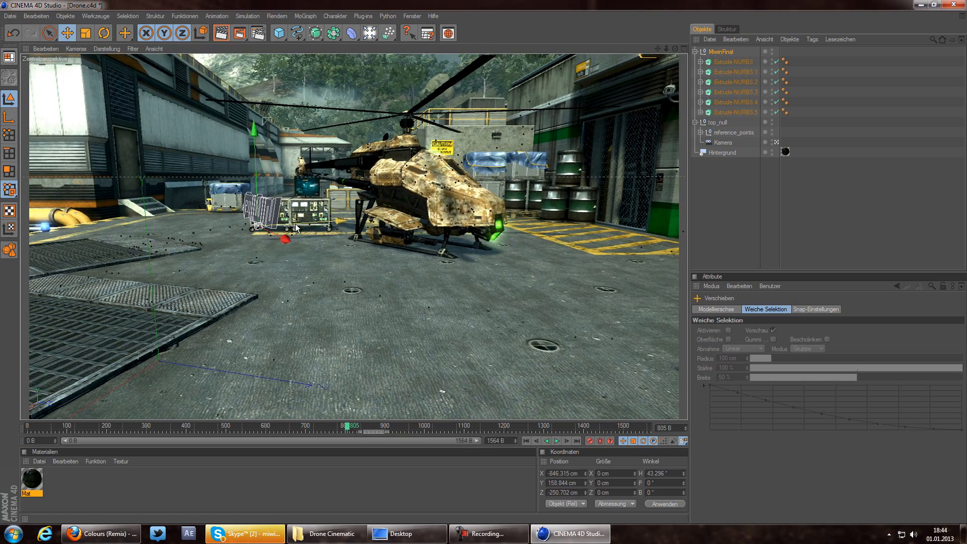
{"action": "left_click_drag", "start_coordinate": [342, 222], "coordinate": [483, 261]}
{"action": "left_click_drag", "start_coordinate": [284, 237], "coordinate": [484, 261]}
{"action": "left_click_drag", "start_coordinate": [348, 427], "coordinate": [423, 428]}
{"action": "left_click_drag", "start_coordinate": [574, 295], "coordinate": [438, 292]}
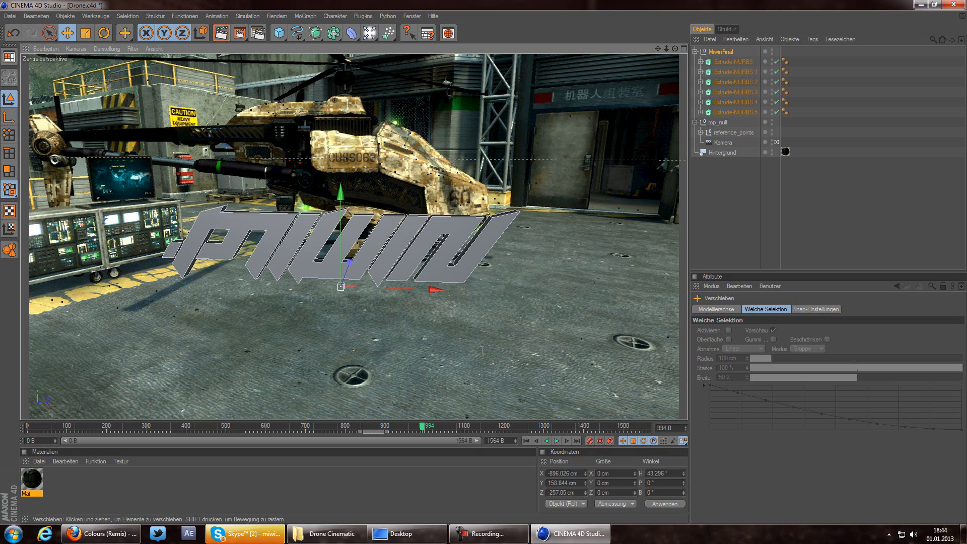
Step: Render the current view at frame 994 and check the logo's placement at frame 1014 with nothing selected
{"action": "left_click", "coordinate": [222, 34]}
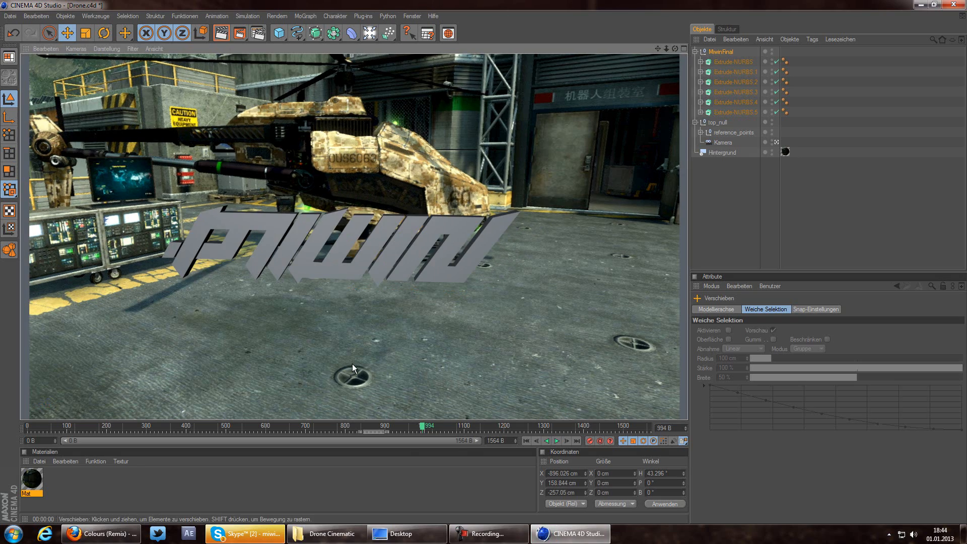
{"action": "mouse_move", "coordinate": [418, 427]}
{"action": "left_mouse_down"}
{"action": "mouse_move", "coordinate": [449, 425]}
{"action": "mouse_move", "coordinate": [430, 426]}
{"action": "left_mouse_up"}
{"action": "left_click", "coordinate": [709, 182]}
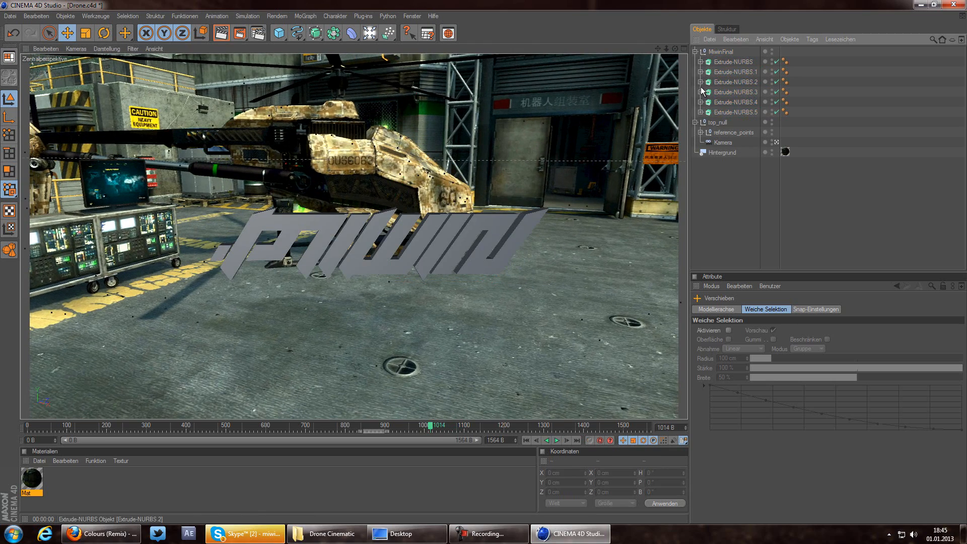
Step: Give Extrude-NURBS.5 caps with rounding (Deckflächen und Rundung) at start and end, both with a 2 cm radius
{"action": "left_click", "coordinate": [719, 112]}
{"action": "left_click", "coordinate": [764, 310]}
{"action": "left_click", "coordinate": [771, 359]}
{"action": "left_click", "coordinate": [786, 398]}
{"action": "double_click", "coordinate": [783, 379]}
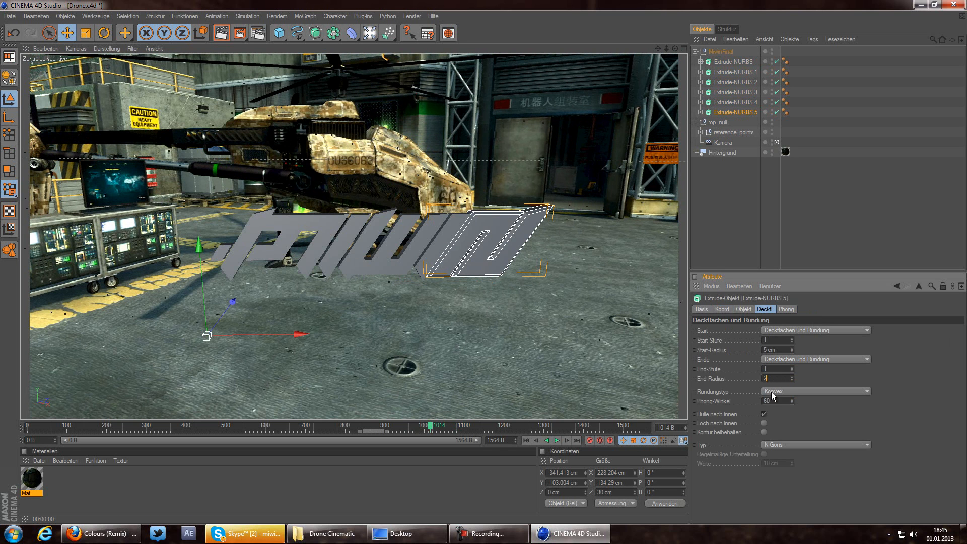
{"action": "key", "text": "Return"}
{"action": "double_click", "coordinate": [774, 349]}
{"action": "type", "text": "2"}
{"action": "key", "text": "Return"}
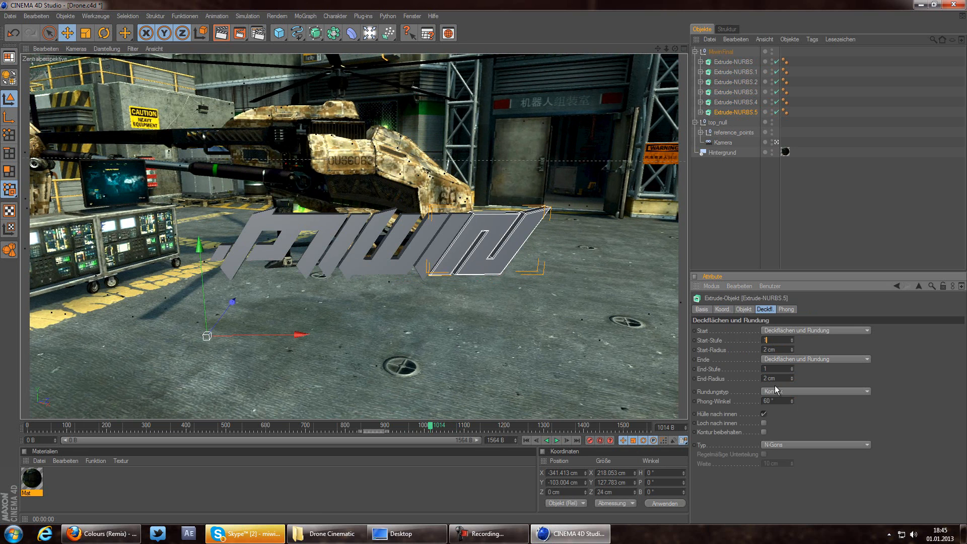
{"action": "left_click", "coordinate": [785, 228]}
Step: Give the other five Extrude-NURBS objects caps with rounding at start and end, both with a 2 cm radius
{"action": "left_click", "coordinate": [731, 102]}
{"action": "left_click", "coordinate": [731, 63], "text": "shift"}
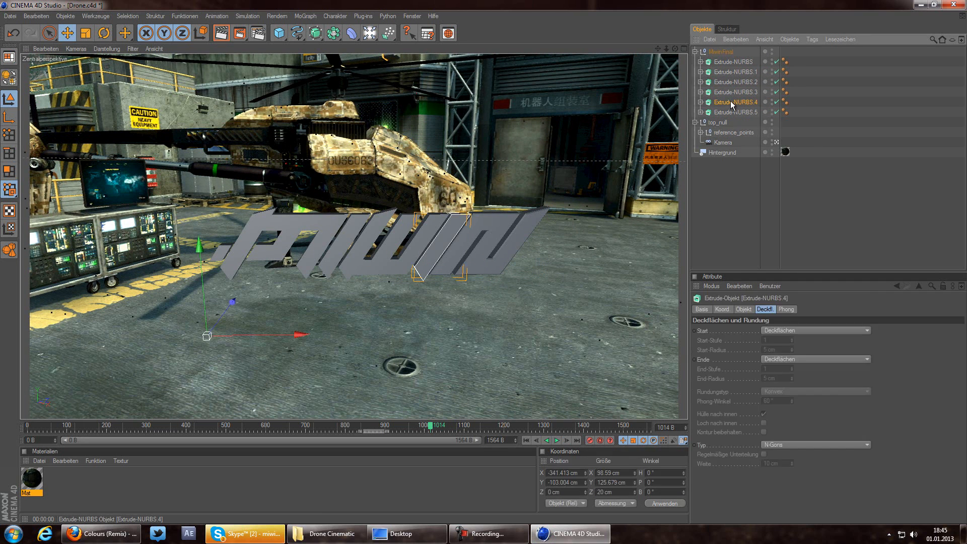
{"action": "left_click", "coordinate": [786, 331]}
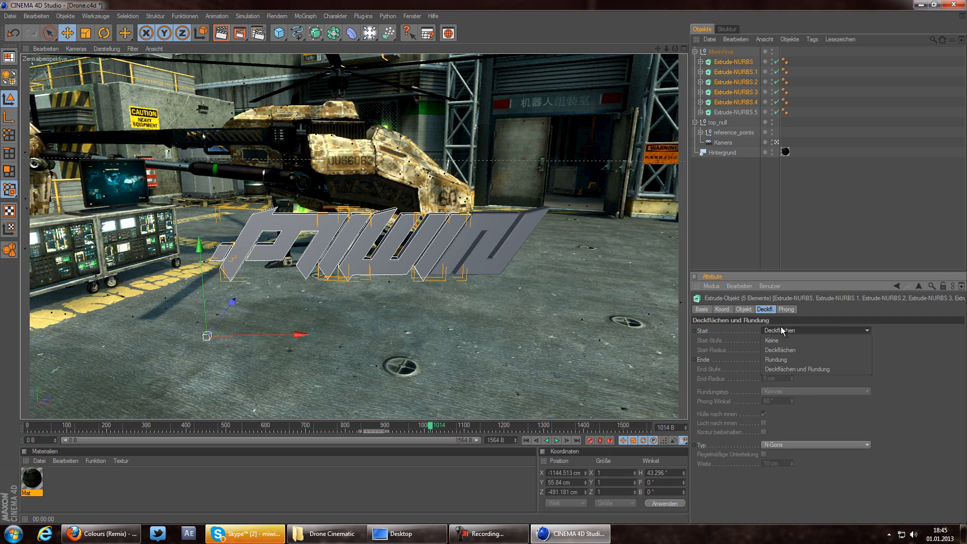
{"action": "left_click", "coordinate": [782, 364]}
{"action": "left_click", "coordinate": [789, 359]}
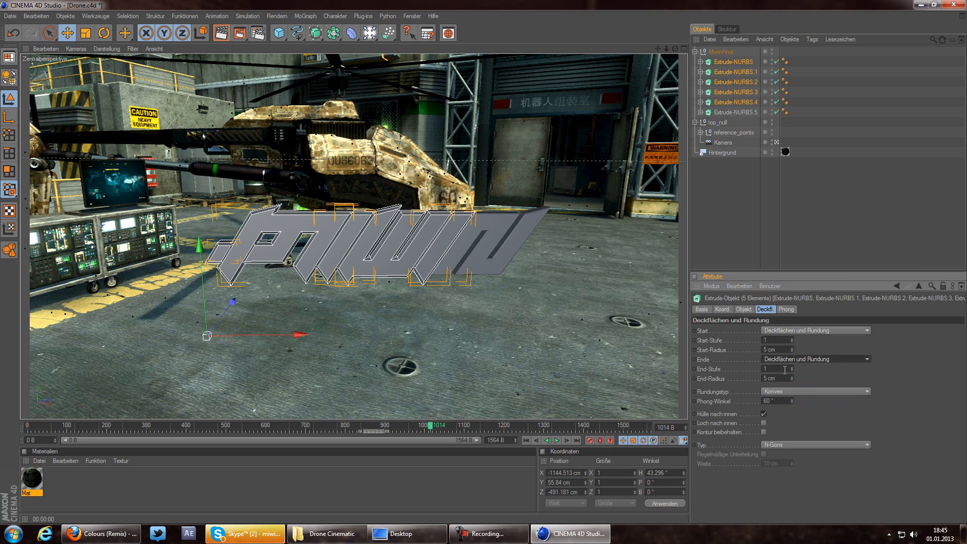
{"action": "left_click", "coordinate": [785, 392]}
{"action": "type", "text": "2"}
{"action": "key", "text": "Return"}
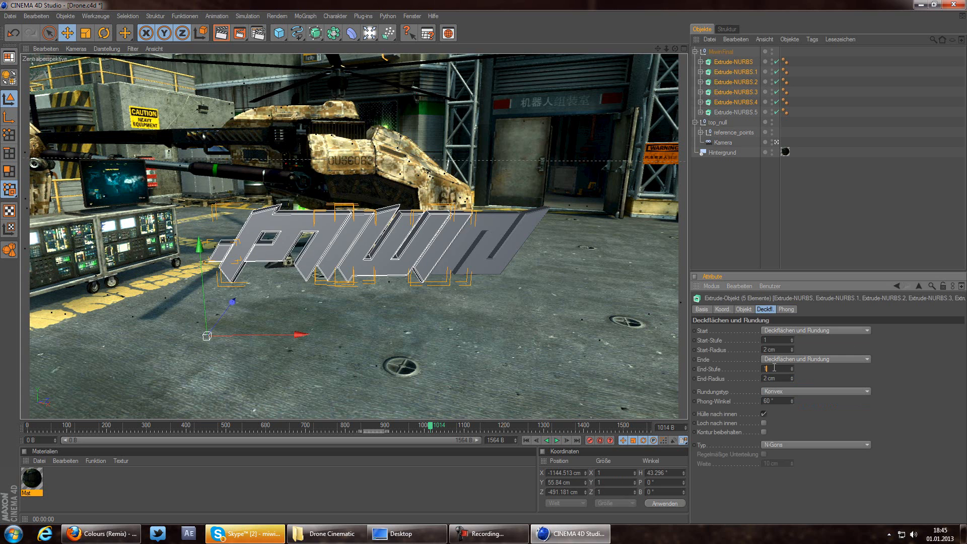
{"action": "left_click", "coordinate": [584, 245]}
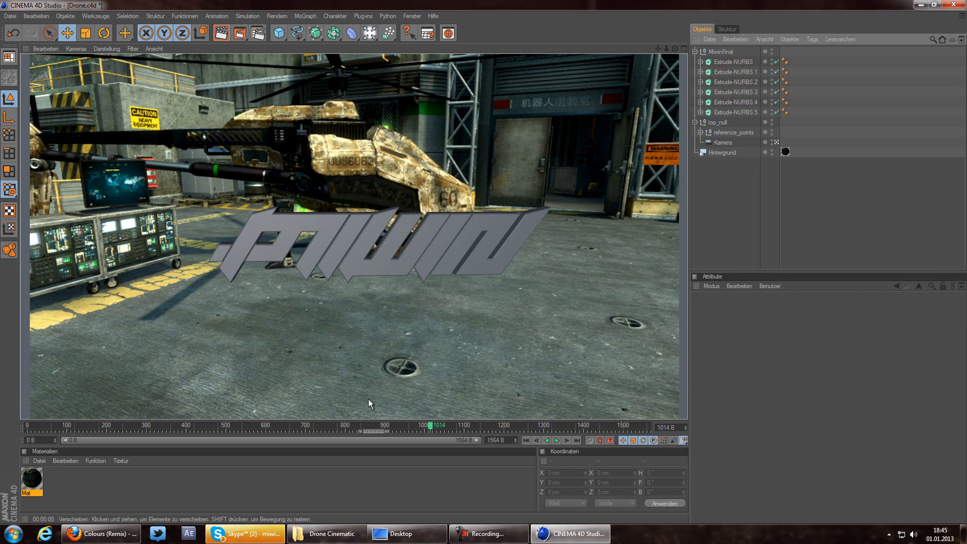
Step: Render the view at frame 995 and check how the logo tracks between frames 484 and 984
{"action": "left_click_drag", "start_coordinate": [428, 424], "coordinate": [422, 425]}
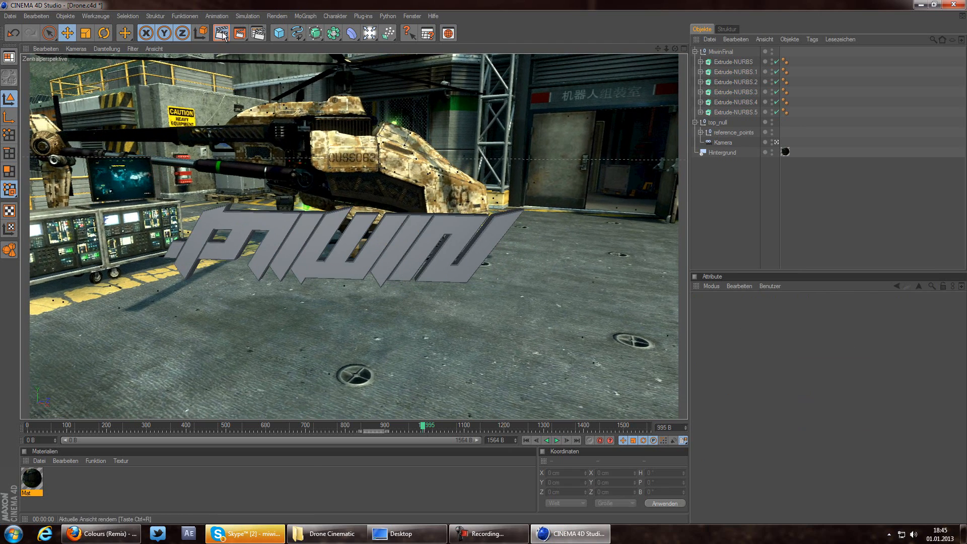
{"action": "left_click", "coordinate": [224, 36]}
{"action": "left_click_drag", "start_coordinate": [422, 425], "coordinate": [220, 436]}
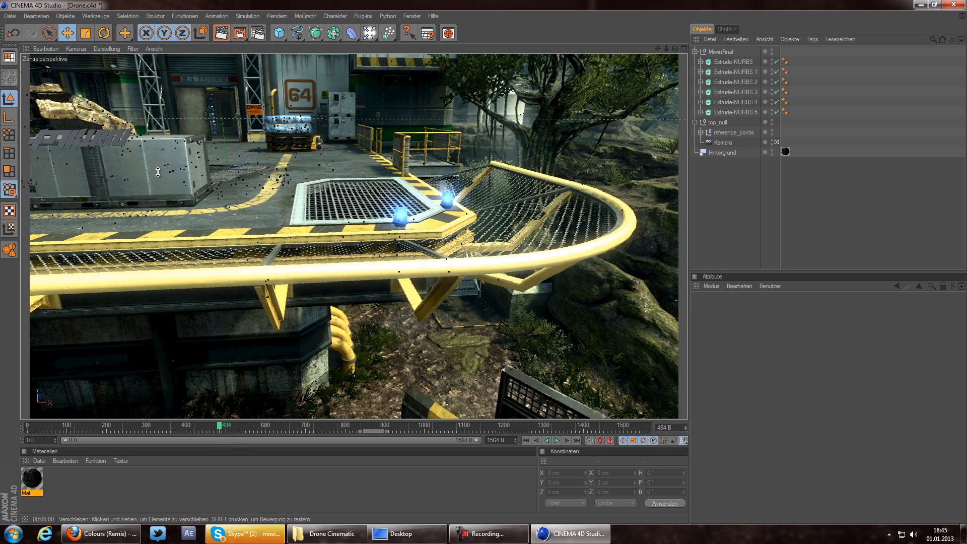
{"action": "left_click_drag", "start_coordinate": [219, 427], "coordinate": [419, 407]}
Step: Open the Content Browser and look through the materials in the Materialien folder of user.lib4d
{"action": "left_click", "coordinate": [412, 16]}
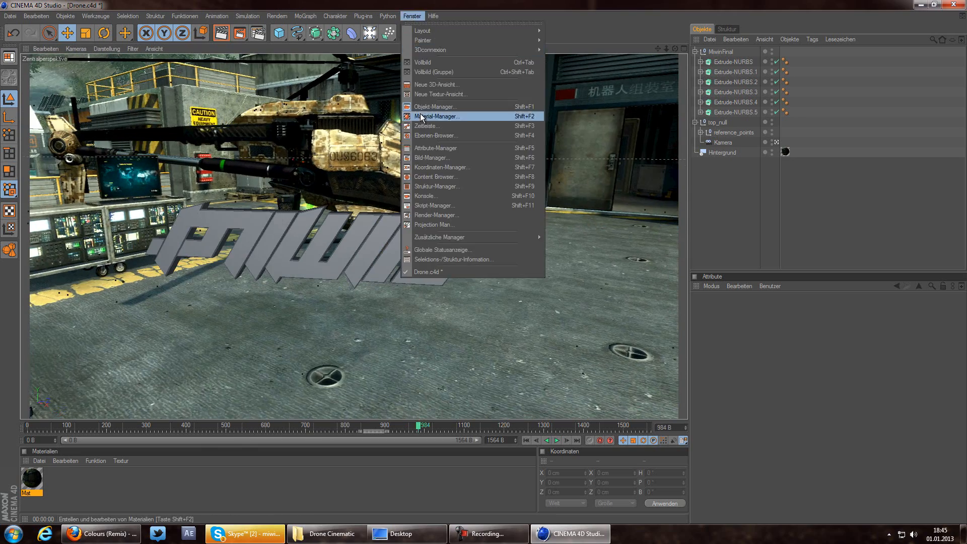
{"action": "left_click", "coordinate": [421, 177]}
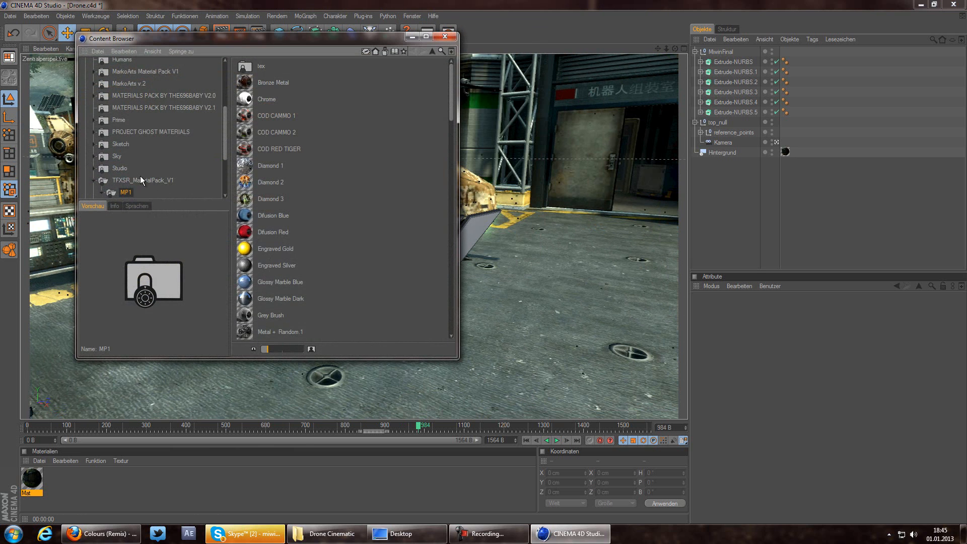
{"action": "scroll", "coordinate": [136, 172], "scroll_direction": "down", "scroll_amount": 3}
{"action": "left_click", "coordinate": [122, 134]}
{"action": "double_click", "coordinate": [244, 68]}
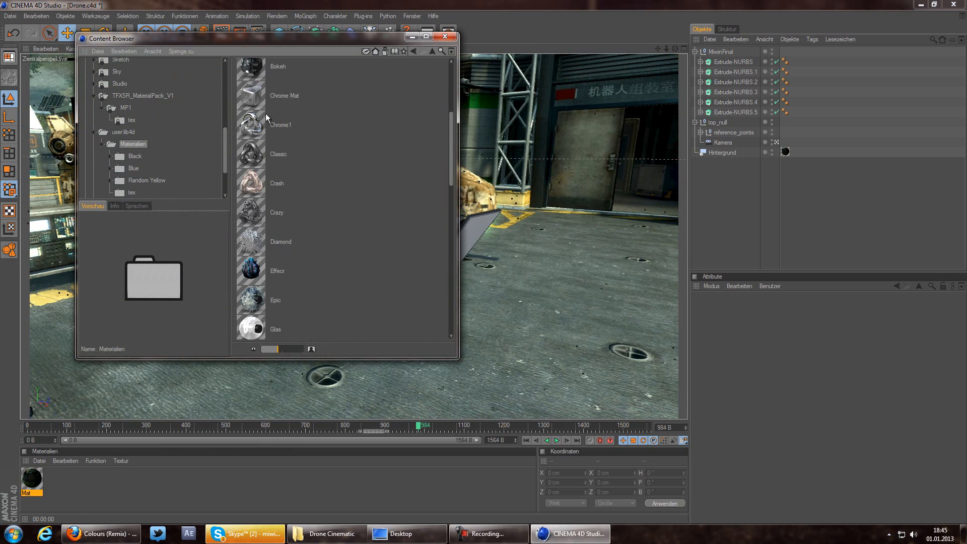
{"action": "left_click_drag", "start_coordinate": [274, 351], "coordinate": [264, 350]}
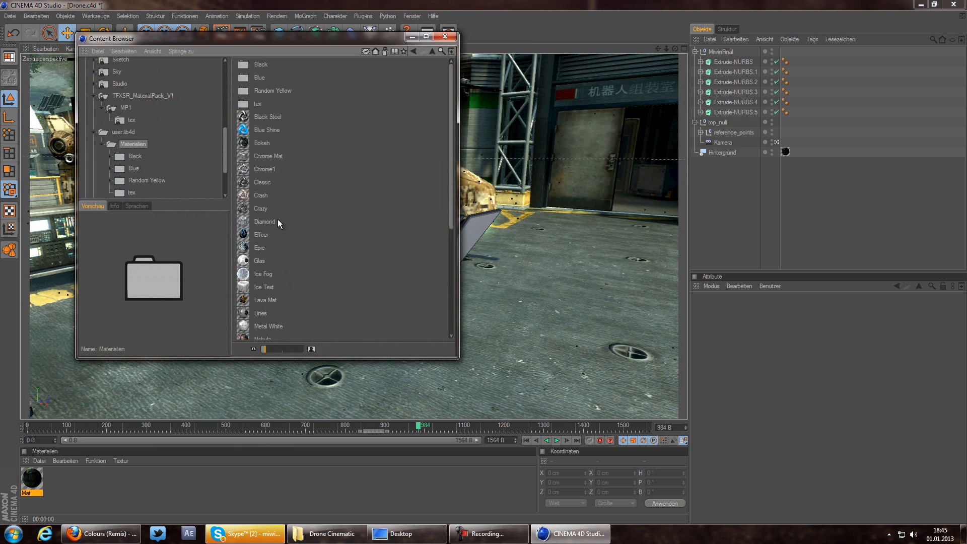
{"action": "scroll", "coordinate": [136, 144], "scroll_direction": "up", "scroll_amount": 2}
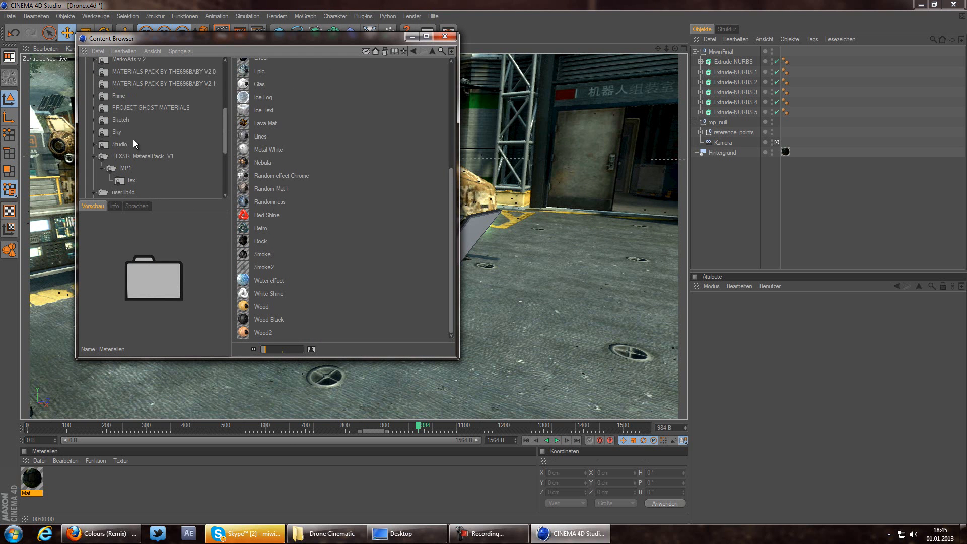
Step: Load the Chrome material from the MP1 folder of TFXSR_MaterialPack_V1 into the scene
{"action": "left_click", "coordinate": [122, 157]}
{"action": "left_click", "coordinate": [125, 168]}
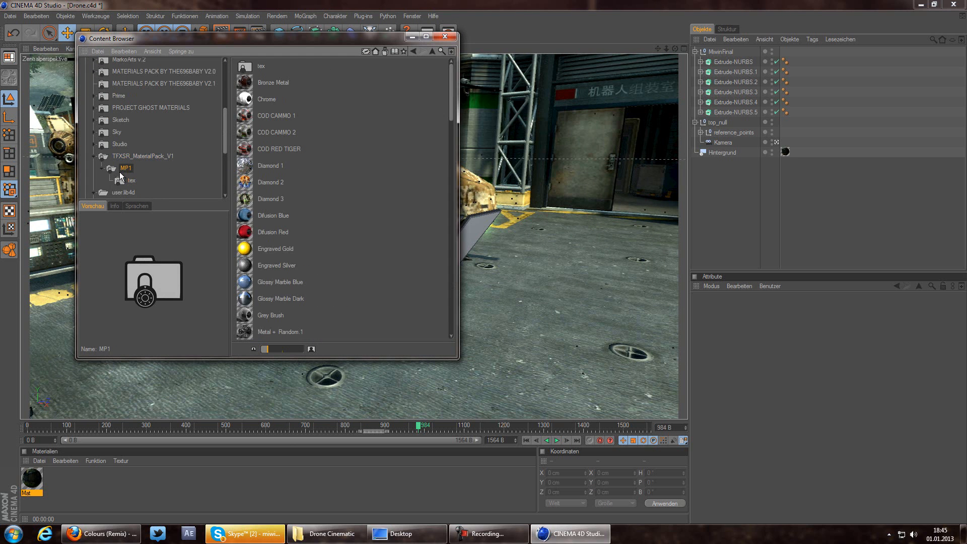
{"action": "double_click", "coordinate": [258, 99]}
Step: Browse the MP1 materials, load Bronze Metal into the scene and close the Content Browser
{"action": "left_click", "coordinate": [268, 83]}
{"action": "scroll", "coordinate": [287, 162], "scroll_direction": "down", "scroll_amount": 4}
{"action": "scroll", "coordinate": [286, 164], "scroll_direction": "down", "scroll_amount": 9}
{"action": "scroll", "coordinate": [295, 275], "scroll_direction": "up", "scroll_amount": 9}
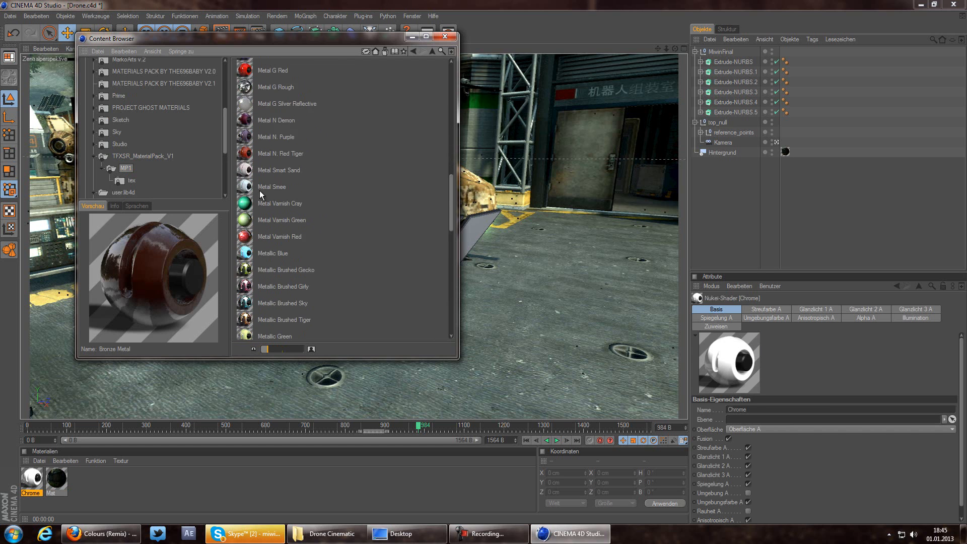
{"action": "scroll", "coordinate": [261, 96], "scroll_direction": "up", "scroll_amount": 3}
{"action": "double_click", "coordinate": [258, 87]}
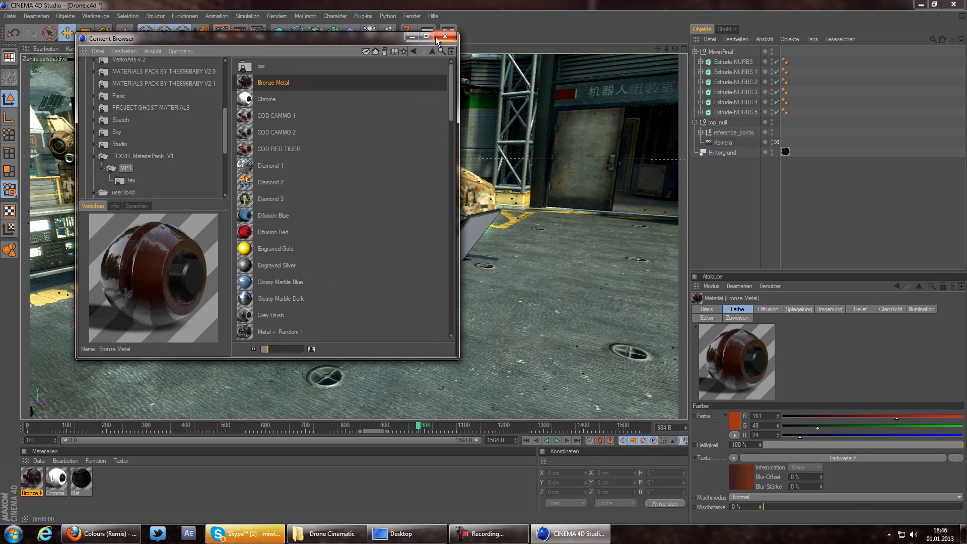
{"action": "left_click", "coordinate": [444, 36]}
Step: Apply the Bronze Metal material to the first Extrude-NURBS of the logo and set its projection to Quader-Mapping
{"action": "left_click", "coordinate": [31, 480]}
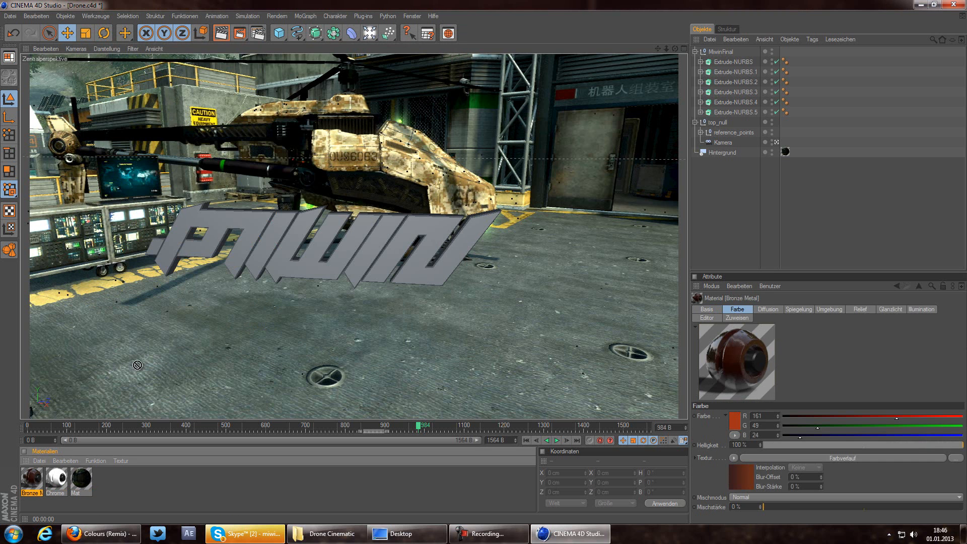
{"action": "left_click_drag", "start_coordinate": [724, 62], "coordinate": [726, 63]}
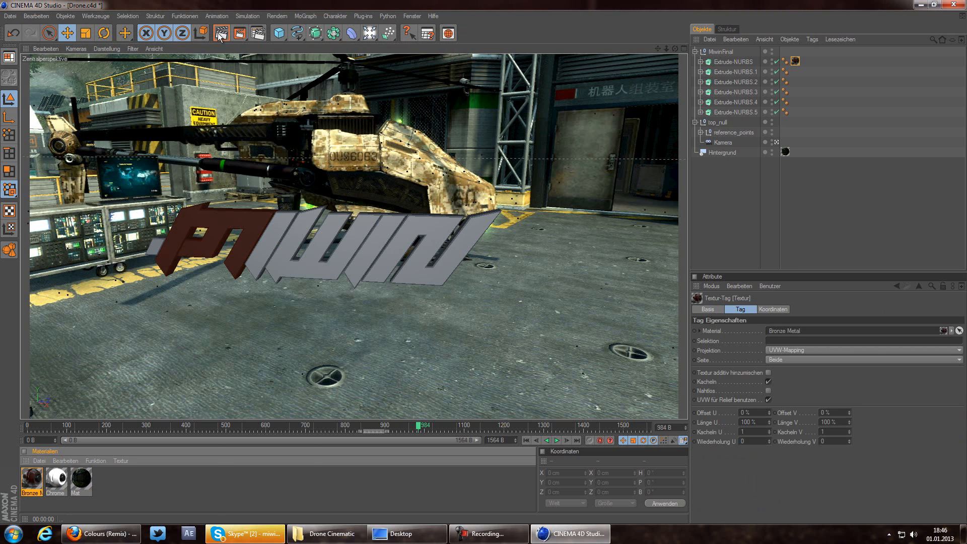
{"action": "left_click", "coordinate": [767, 350]}
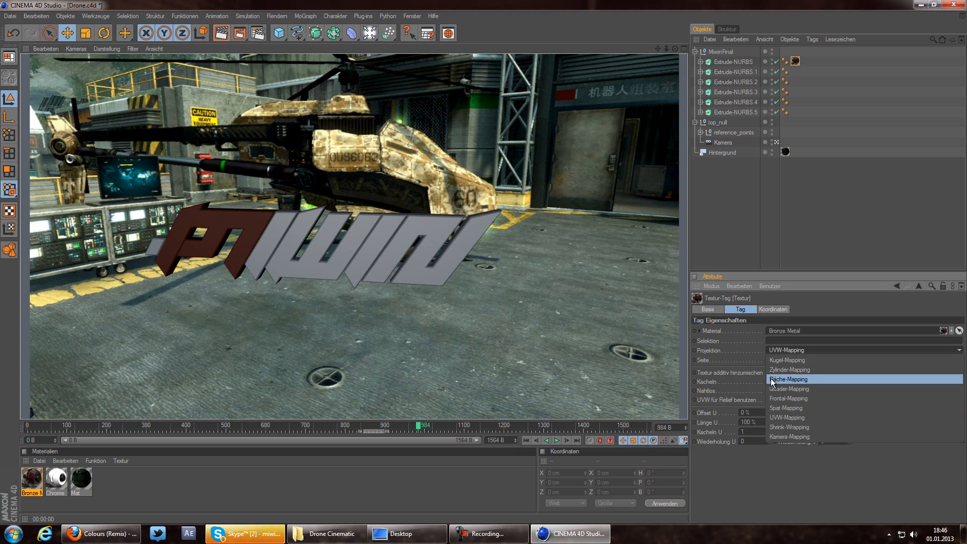
{"action": "left_click", "coordinate": [786, 388]}
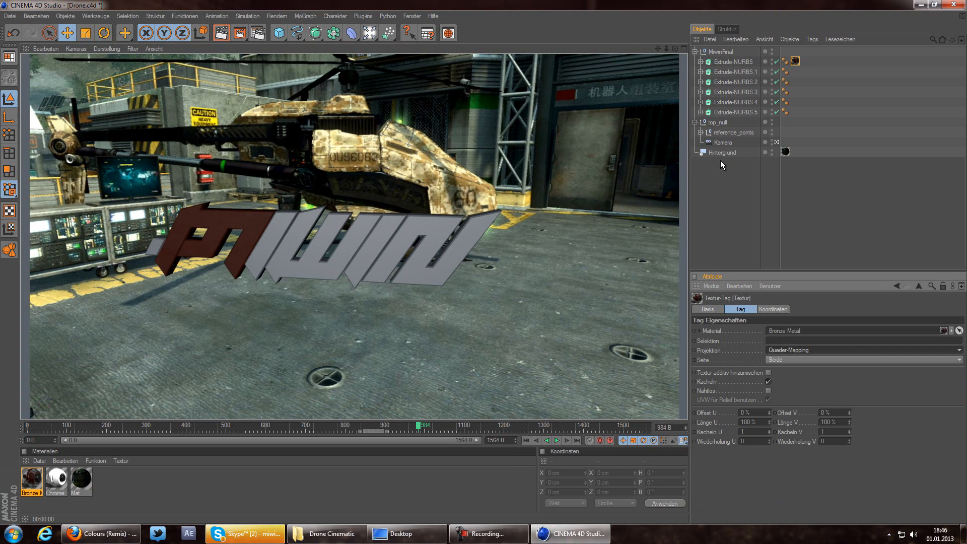
Step: Copy the Bronze Metal texture tag to Extrude-NURBS.1 through Extrude-NURBS.5 and render the view
{"action": "left_click", "coordinate": [796, 61]}
{"action": "left_click", "coordinate": [796, 82]}
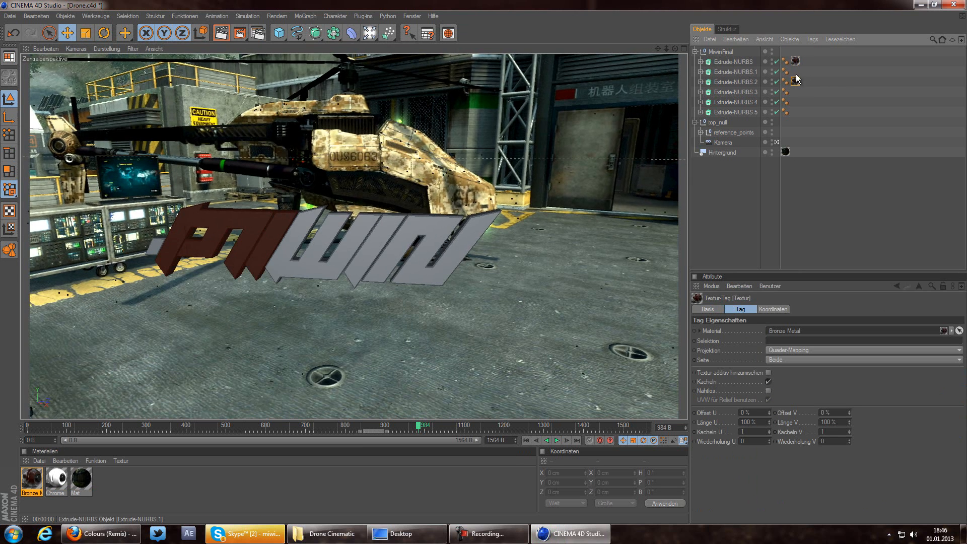
{"action": "left_click_drag", "start_coordinate": [796, 74], "coordinate": [797, 103], "text": "ctrl"}
{"action": "mouse_move", "coordinate": [796, 103]}
{"action": "left_mouse_down", "text": "ctrl"}
{"action": "mouse_move", "coordinate": [796, 111]}
{"action": "mouse_move", "coordinate": [805, 89]}
{"action": "left_mouse_up", "text": "ctrl"}
{"action": "left_click", "coordinate": [806, 90]}
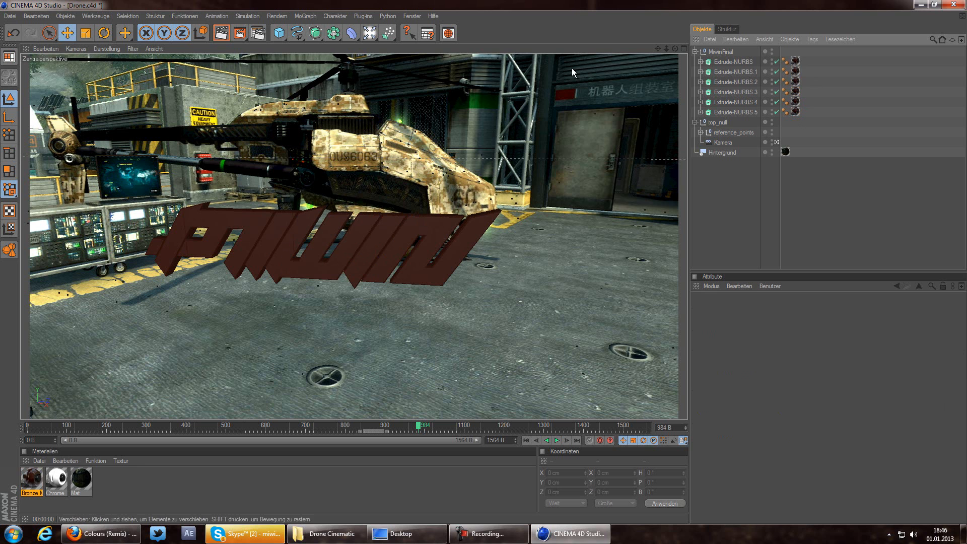
{"action": "left_click", "coordinate": [216, 36]}
Step: Replace the Bronze Metal tag on Extrude-NURBS.1 with the Chrome material and render the view
{"action": "left_click", "coordinate": [56, 478]}
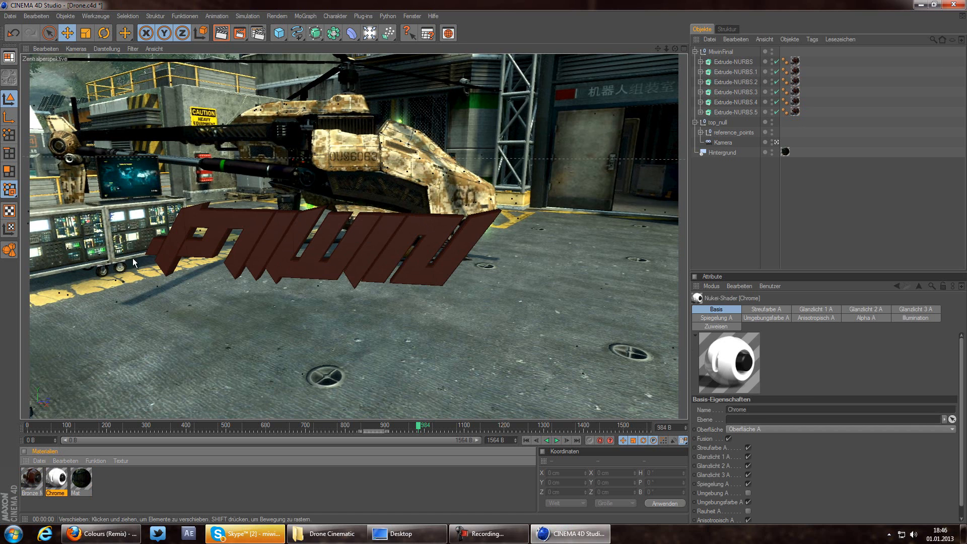
{"action": "left_click", "coordinate": [154, 256]}
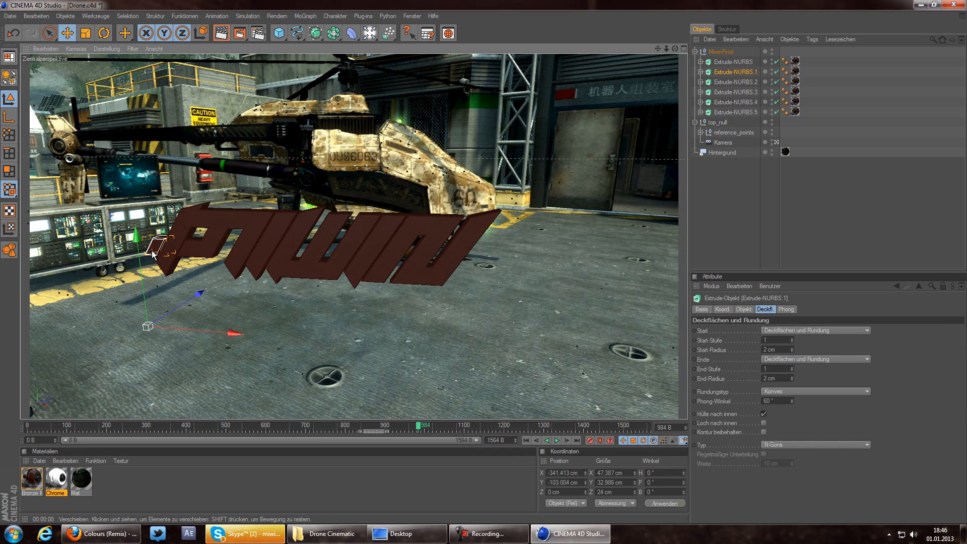
{"action": "left_click", "coordinate": [795, 71]}
{"action": "key", "text": "Delete"}
{"action": "left_click_drag", "start_coordinate": [62, 485], "coordinate": [761, 74]}
{"action": "left_click", "coordinate": [215, 32]}
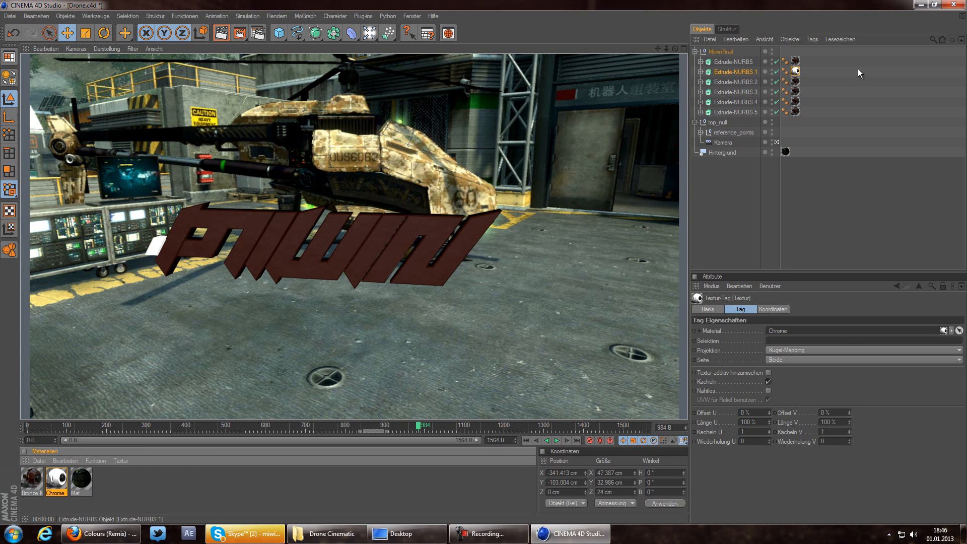
Step: Copy the Chrome texture tag to the first Extrude-NURBS and restrict it to the selection R1
{"action": "left_click", "coordinate": [796, 71]}
{"action": "left_click_drag", "start_coordinate": [808, 62], "coordinate": [806, 61], "text": "ctrl"}
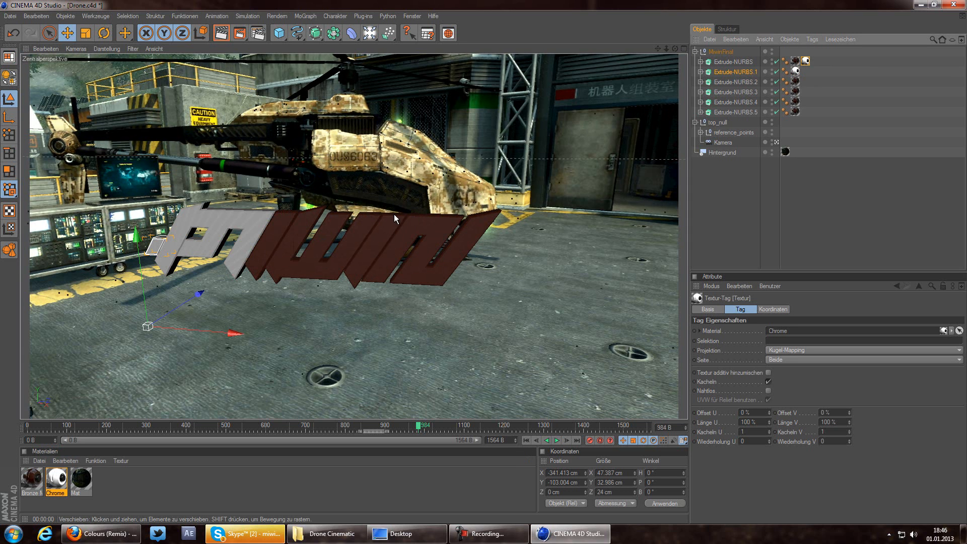
{"action": "left_click", "coordinate": [813, 58]}
{"action": "left_click", "coordinate": [806, 61]}
{"action": "left_click", "coordinate": [780, 340]}
{"action": "type", "text": "RBS."}
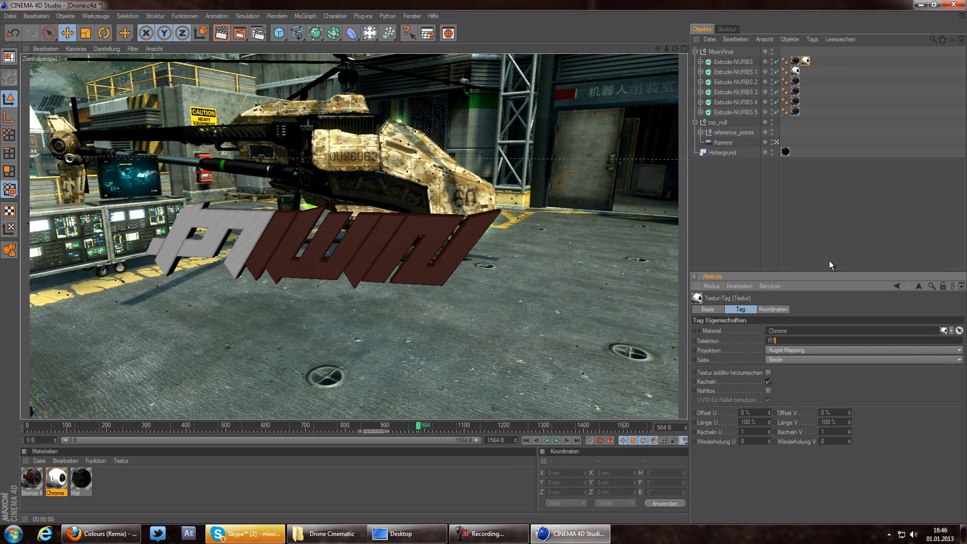
{"action": "type", "text": "1"}
{"action": "left_click", "coordinate": [835, 161]}
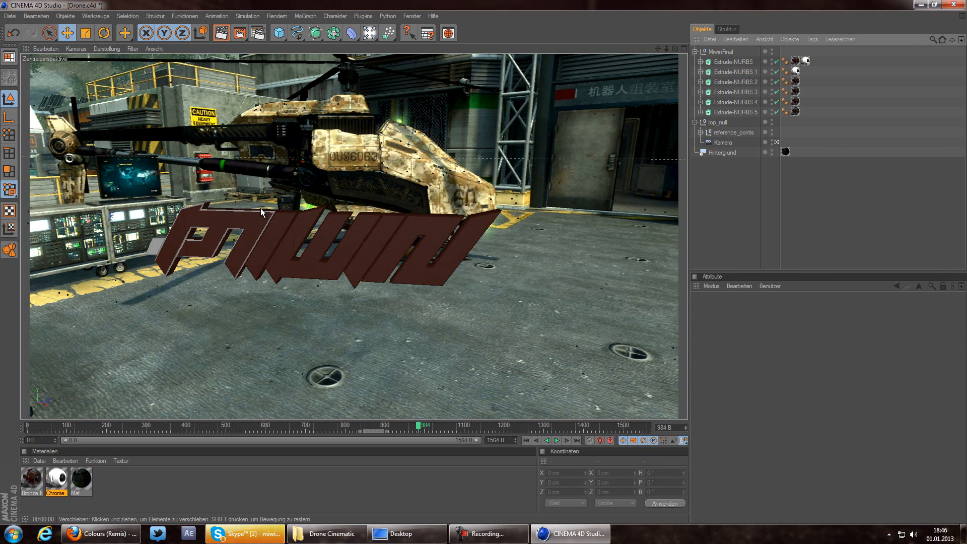
Step: Duplicate the Chrome tag on the first Extrude-NURBS with selection R2 for the rear edges, and render through the tracked camera
{"action": "left_click", "coordinate": [777, 142]}
{"action": "left_click_drag", "start_coordinate": [444, 151], "coordinate": [607, 167], "text": "alt"}
{"action": "left_click_drag", "start_coordinate": [658, 48], "coordinate": [630, 101]}
{"action": "left_click", "coordinate": [721, 62]}
{"action": "left_click_drag", "start_coordinate": [675, 49], "coordinate": [720, 139]}
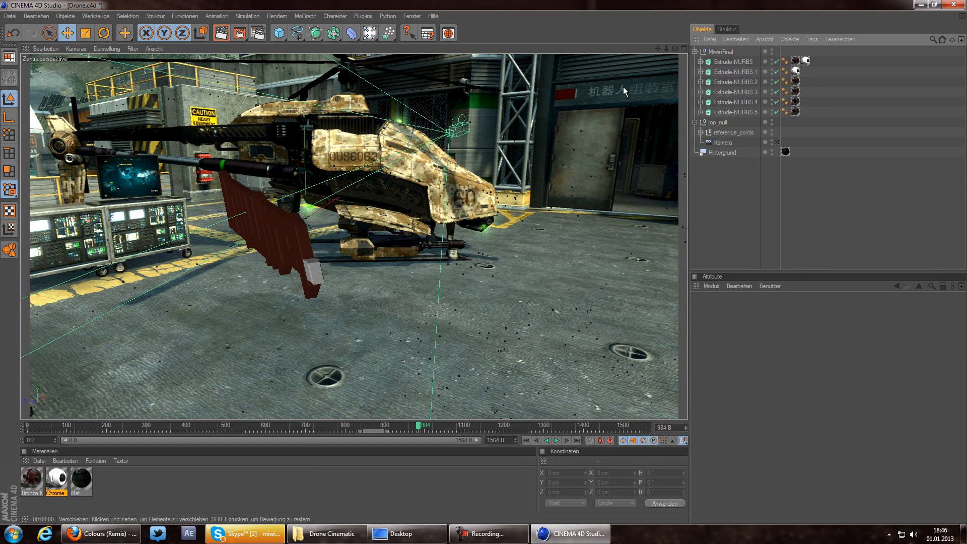
{"action": "left_click", "coordinate": [805, 61]}
{"action": "left_click_drag", "start_coordinate": [803, 62], "coordinate": [816, 64], "text": "ctrl"}
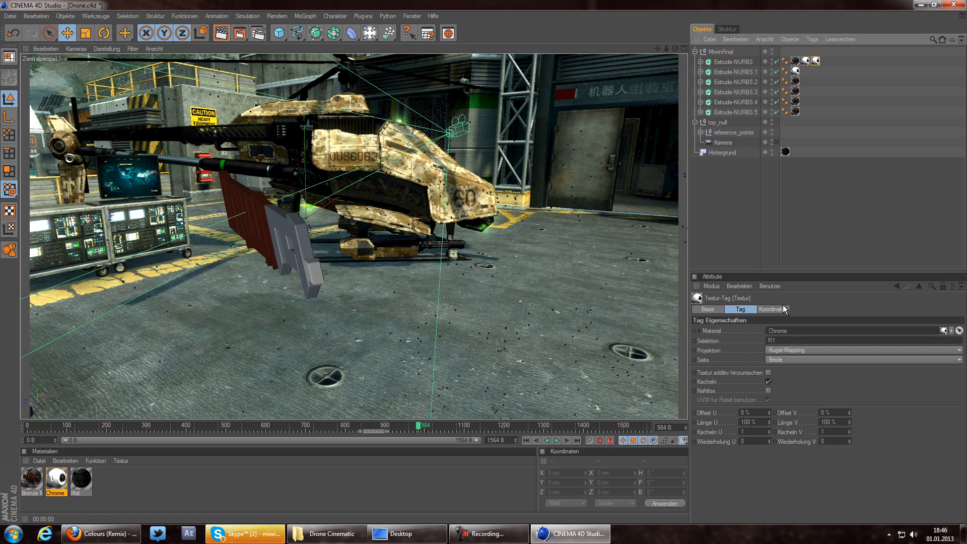
{"action": "left_click", "coordinate": [783, 341]}
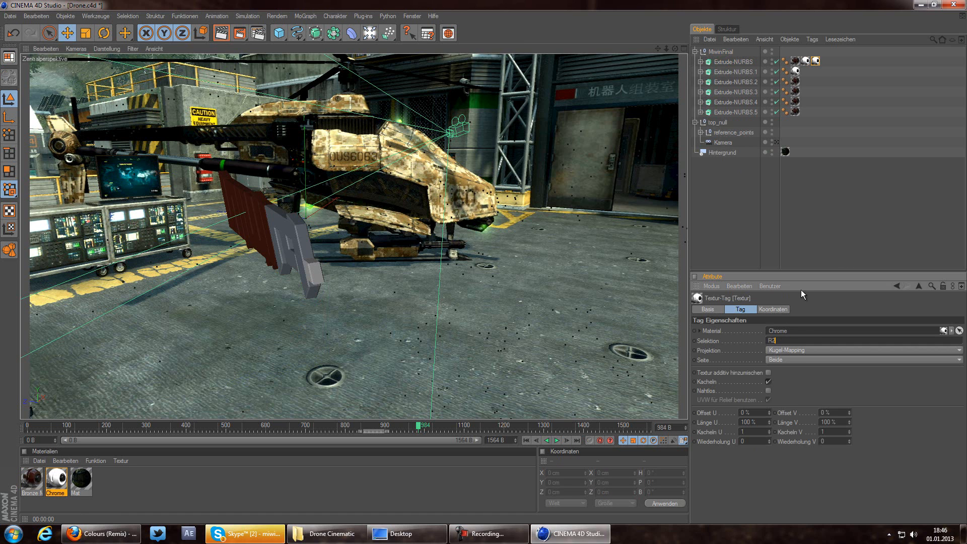
{"action": "left_click", "coordinate": [878, 92]}
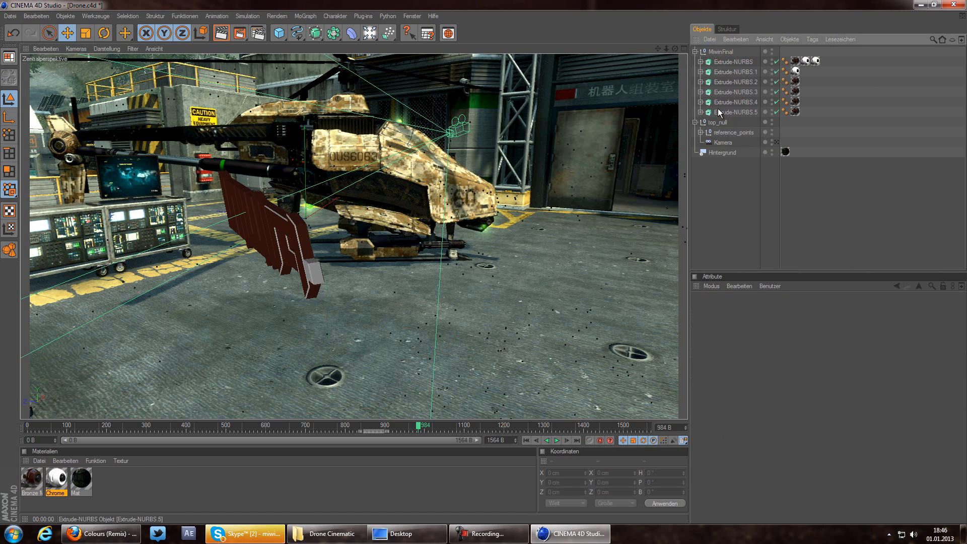
{"action": "left_click", "coordinate": [222, 33]}
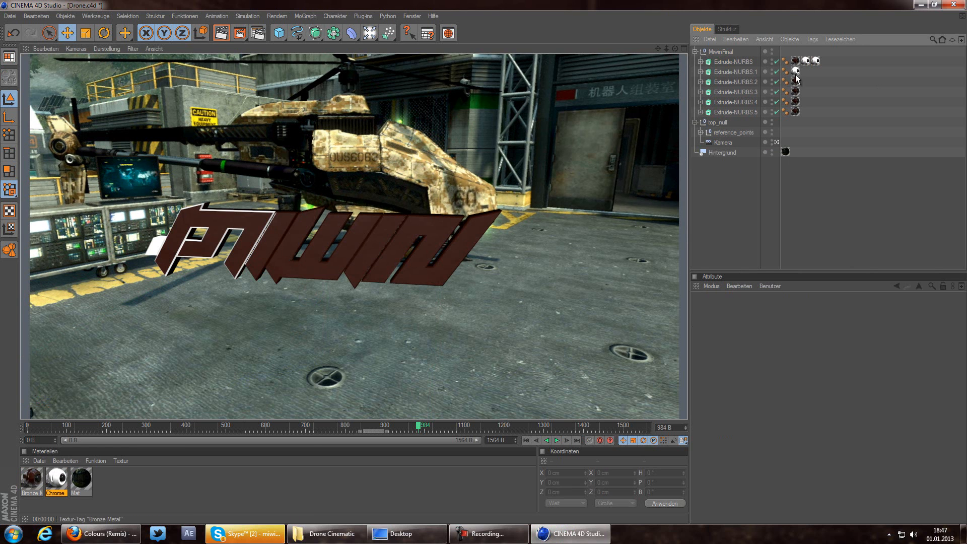
Step: Copy both edge-restricted Chrome tags to Extrude-NURBS.2 through Extrude-NURBS.5
{"action": "left_click_drag", "start_coordinate": [808, 69], "coordinate": [806, 92]}
{"action": "left_click_drag", "start_coordinate": [806, 93], "coordinate": [807, 112], "text": "ctrl"}
{"action": "left_click", "coordinate": [840, 103]}
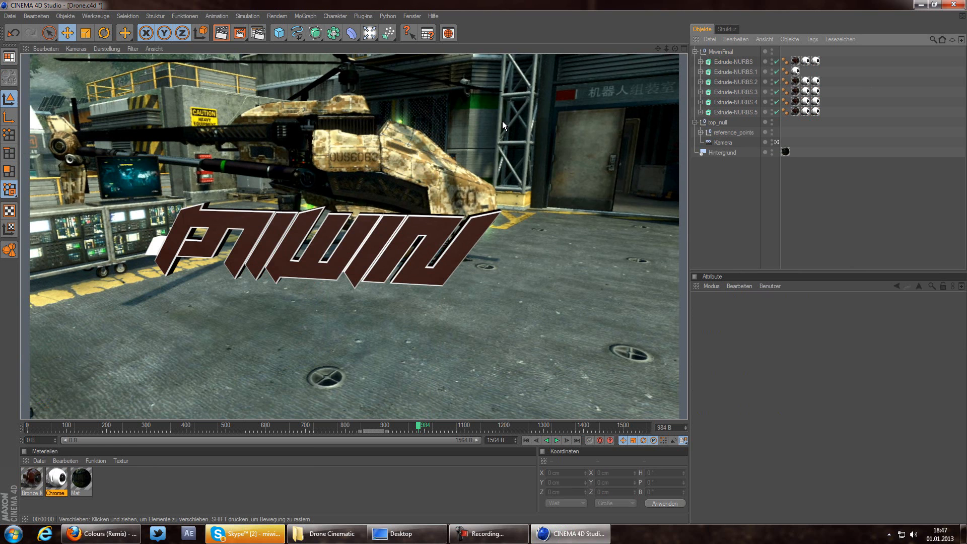
Step: Apply Bronze Metal to Extrude-NURBS.1 on top of its Chrome and set the projection to Quader-Mapping
{"action": "left_click", "coordinate": [32, 484]}
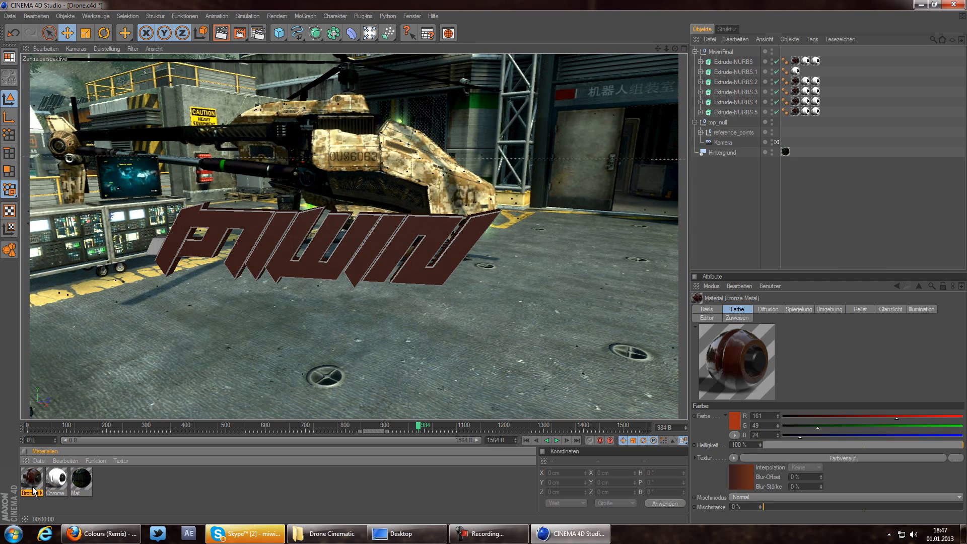
{"action": "left_click_drag", "start_coordinate": [723, 66], "coordinate": [728, 71]}
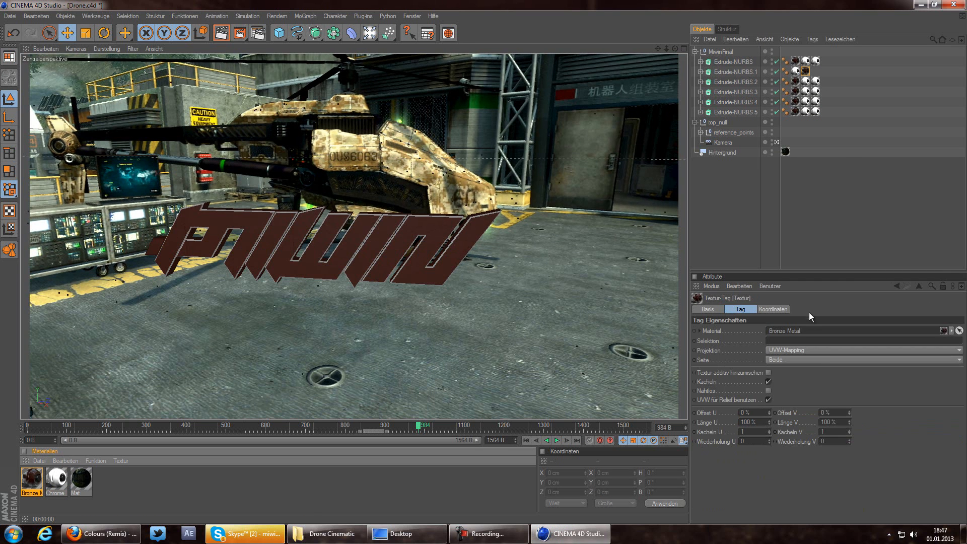
{"action": "left_click", "coordinate": [787, 350]}
{"action": "left_click", "coordinate": [787, 391]}
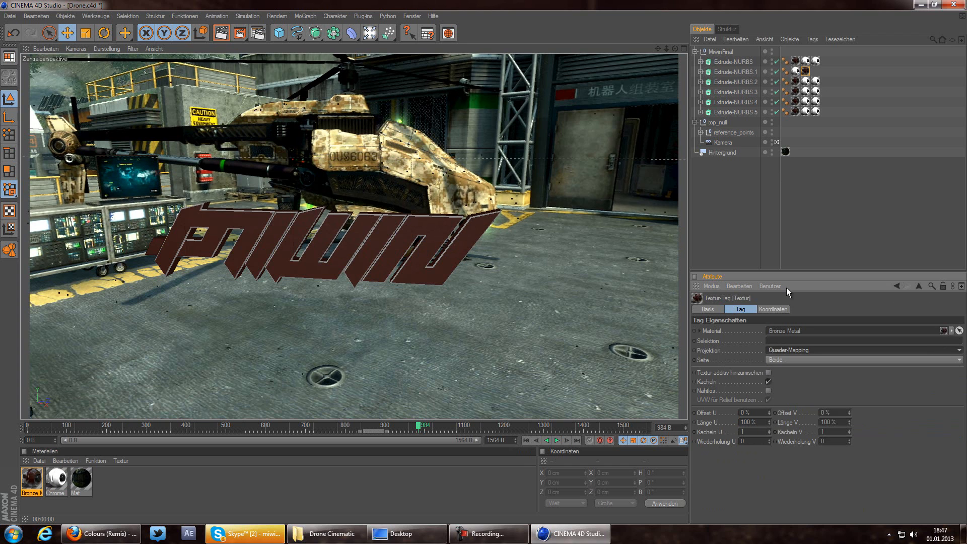
Step: Restrict the Bronze Metal tag on Extrude-NURBS.1 to a rounding selection, duplicate it for the other rounding and render the view
{"action": "left_click", "coordinate": [781, 340]}
{"action": "left_click", "coordinate": [845, 75]}
{"action": "left_click_drag", "start_coordinate": [806, 71], "coordinate": [815, 73], "text": "ctrl"}
{"action": "left_click", "coordinate": [779, 340]}
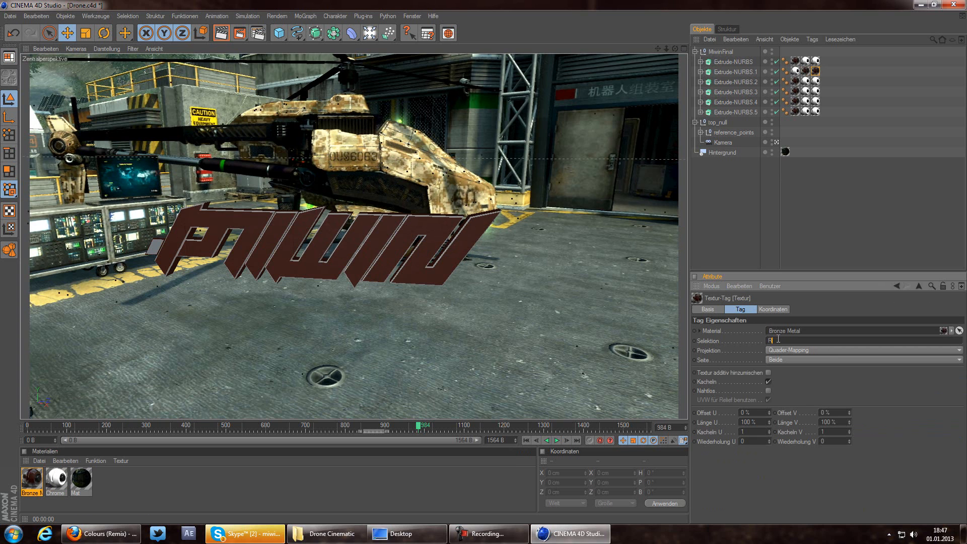
{"action": "left_click", "coordinate": [833, 212]}
{"action": "left_click", "coordinate": [221, 34]}
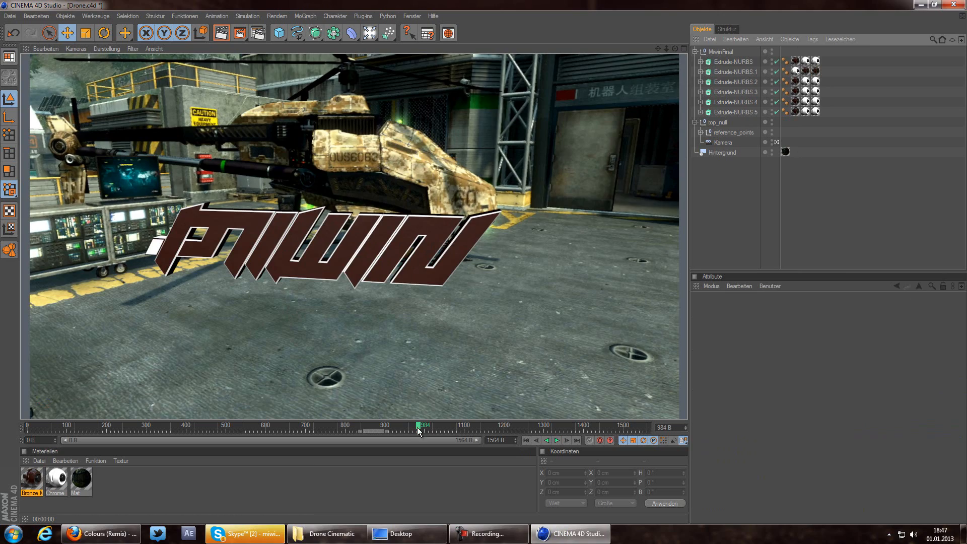
Step: Check how the textured logo tracks between frames 965 and 995 and render the view at frame 965
{"action": "mouse_move", "coordinate": [416, 425]}
{"action": "left_mouse_down"}
{"action": "mouse_move", "coordinate": [366, 438]}
{"action": "mouse_move", "coordinate": [415, 427]}
{"action": "left_mouse_up"}
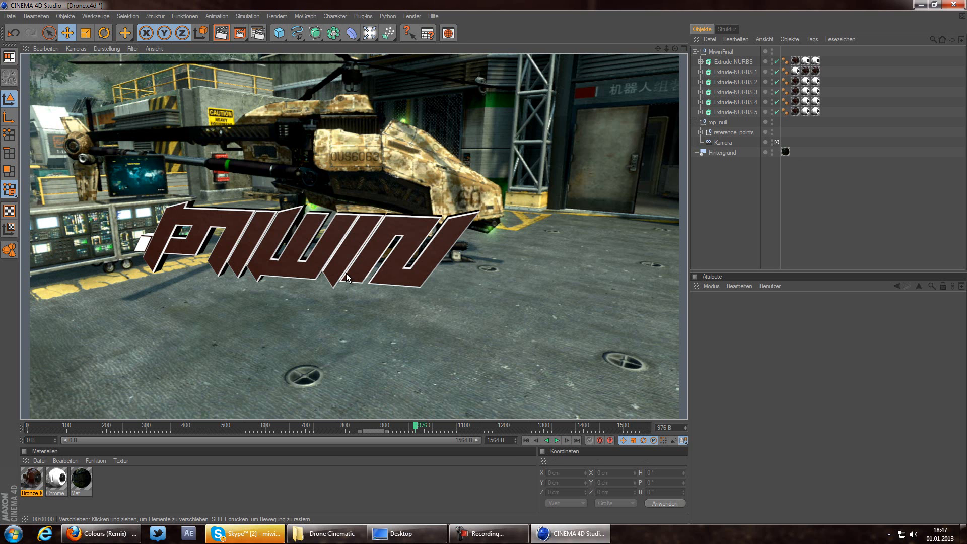
{"action": "mouse_move", "coordinate": [413, 426]}
{"action": "left_mouse_down"}
{"action": "mouse_move", "coordinate": [313, 435]}
{"action": "mouse_move", "coordinate": [234, 429]}
{"action": "mouse_move", "coordinate": [406, 427]}
{"action": "left_mouse_up"}
{"action": "mouse_move", "coordinate": [422, 427]}
{"action": "left_mouse_down"}
{"action": "mouse_move", "coordinate": [455, 432]}
{"action": "mouse_move", "coordinate": [423, 429]}
{"action": "left_mouse_up"}
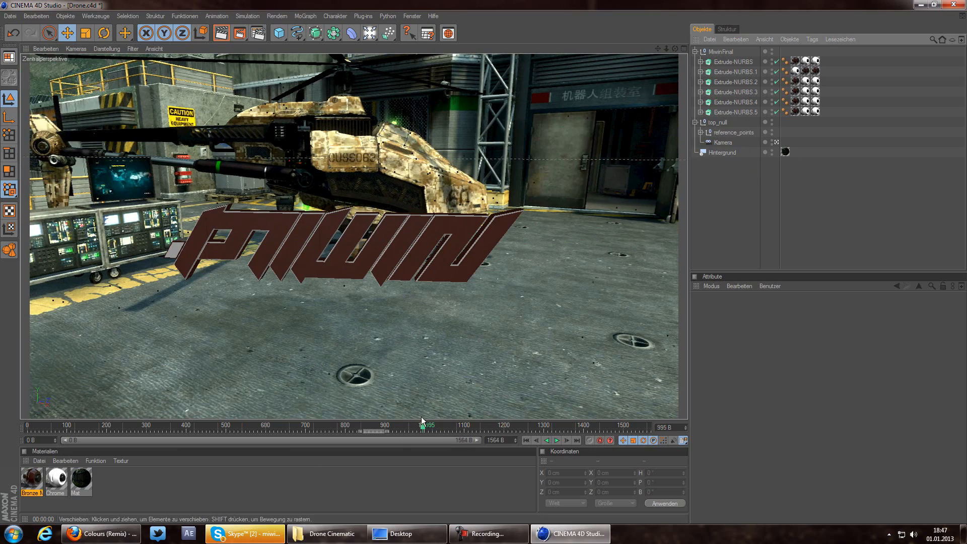
{"action": "left_click", "coordinate": [429, 429]}
{"action": "mouse_move", "coordinate": [418, 430]}
{"action": "left_mouse_down"}
{"action": "mouse_move", "coordinate": [387, 428]}
{"action": "mouse_move", "coordinate": [411, 428]}
{"action": "left_mouse_up"}
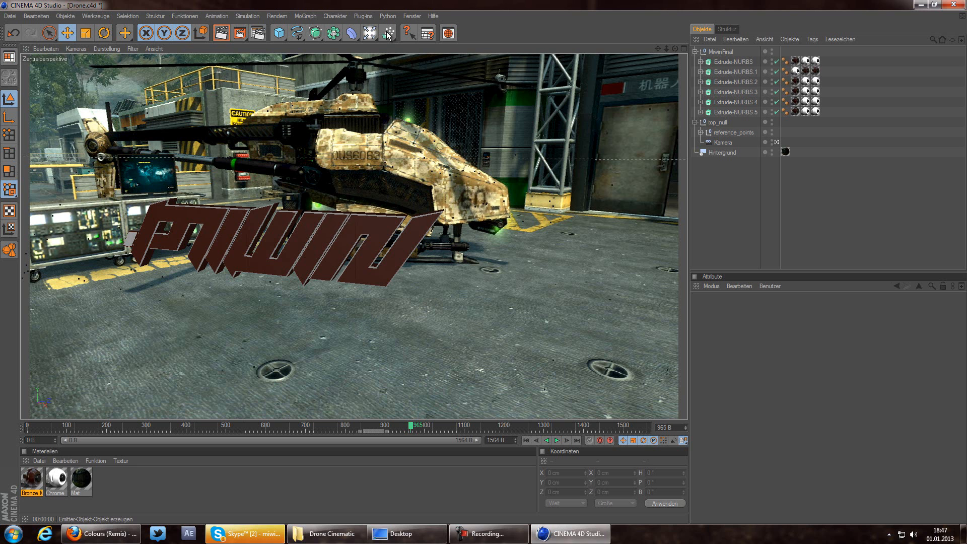
{"action": "left_click", "coordinate": [216, 33]}
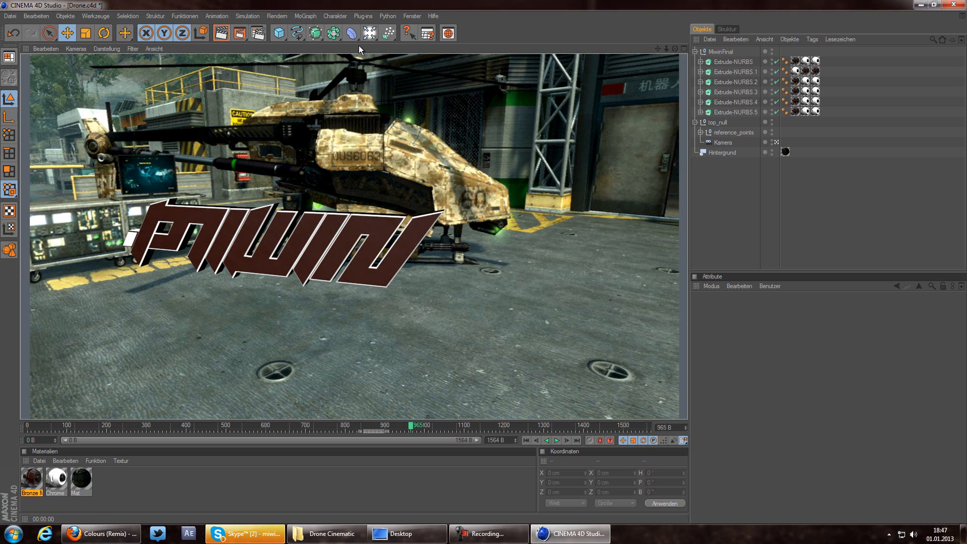
Step: Add a Himmel sky object, apply the background's Mat material to it and render the view
{"action": "left_click", "coordinate": [366, 34]}
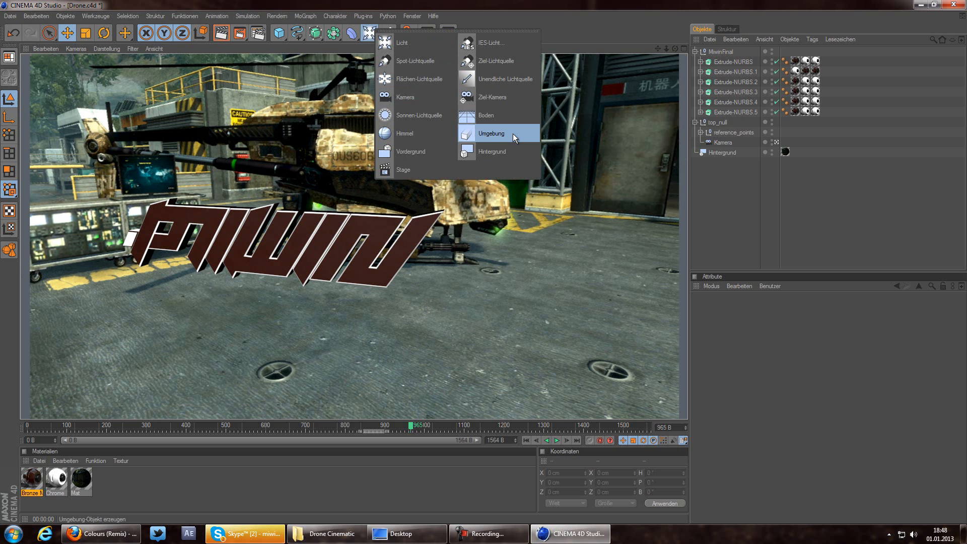
{"action": "left_click", "coordinate": [424, 135]}
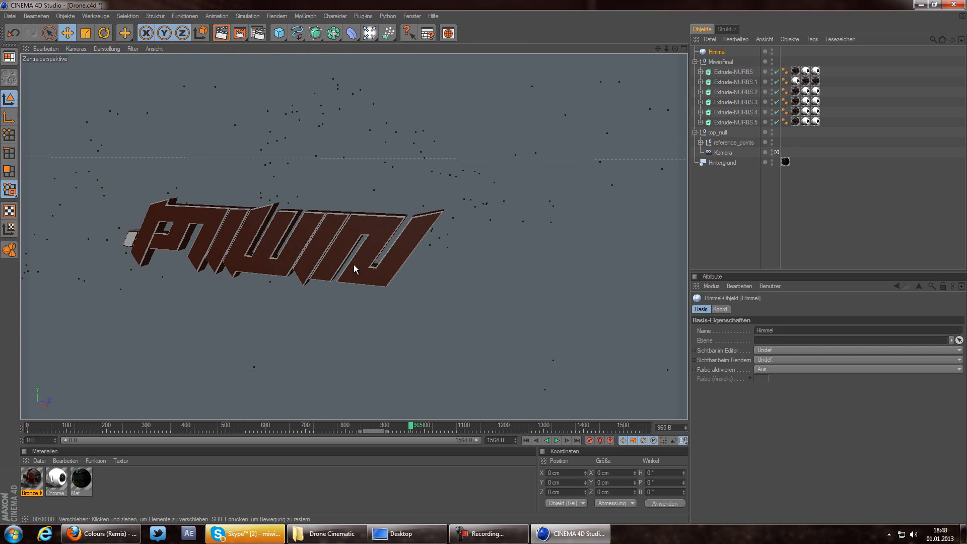
{"action": "left_click", "coordinate": [84, 481]}
{"action": "left_click_drag", "start_coordinate": [86, 483], "coordinate": [711, 53]}
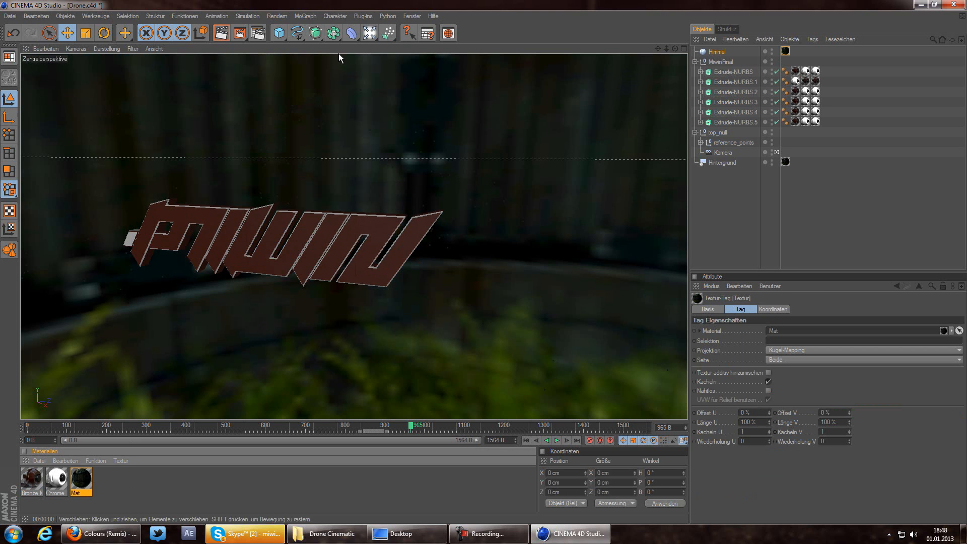
{"action": "left_click", "coordinate": [223, 34]}
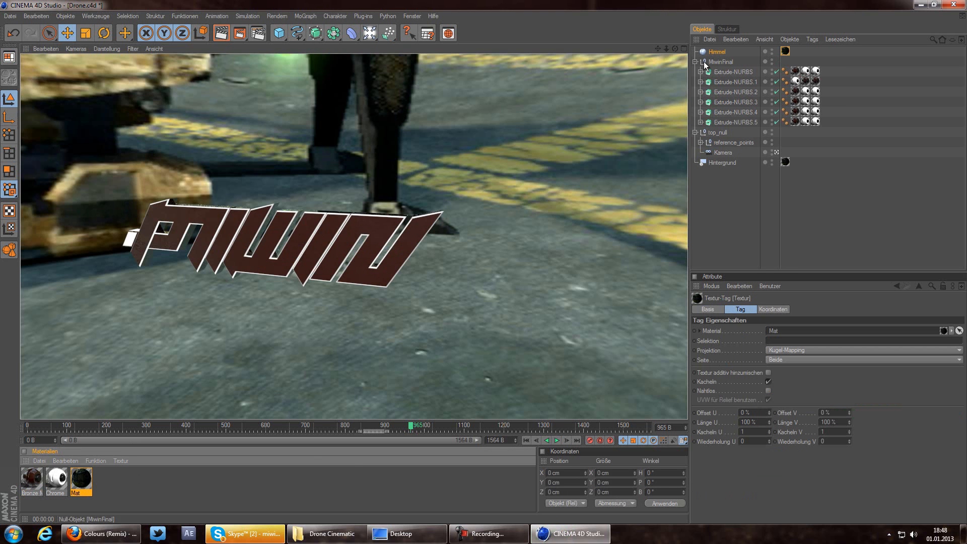
Step: Add a Render tag to the Himmel object, turn off Sichtbar für Kamera and render the view
{"action": "right_click", "coordinate": [712, 52]}
{"action": "mouse_move", "coordinate": [730, 58]}
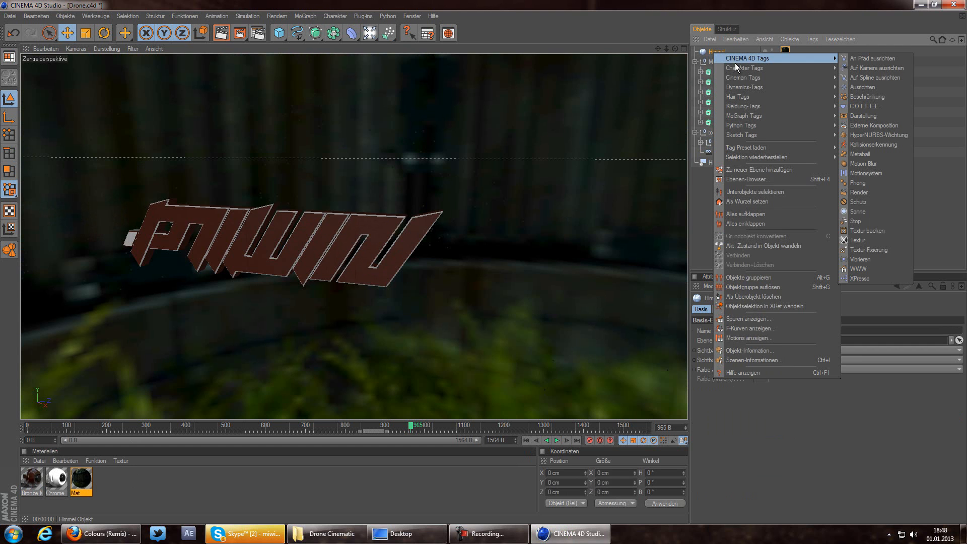
{"action": "left_click", "coordinate": [869, 192]}
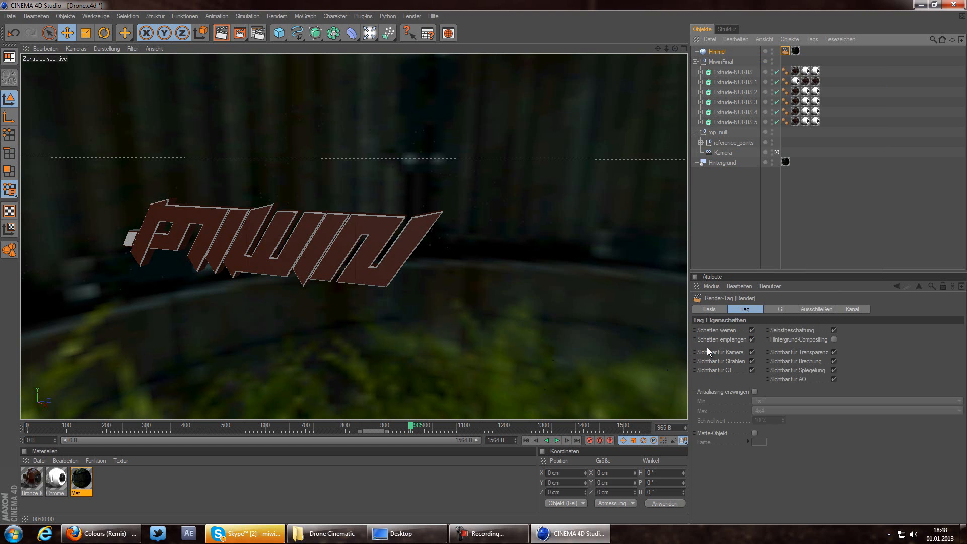
{"action": "left_click", "coordinate": [752, 352]}
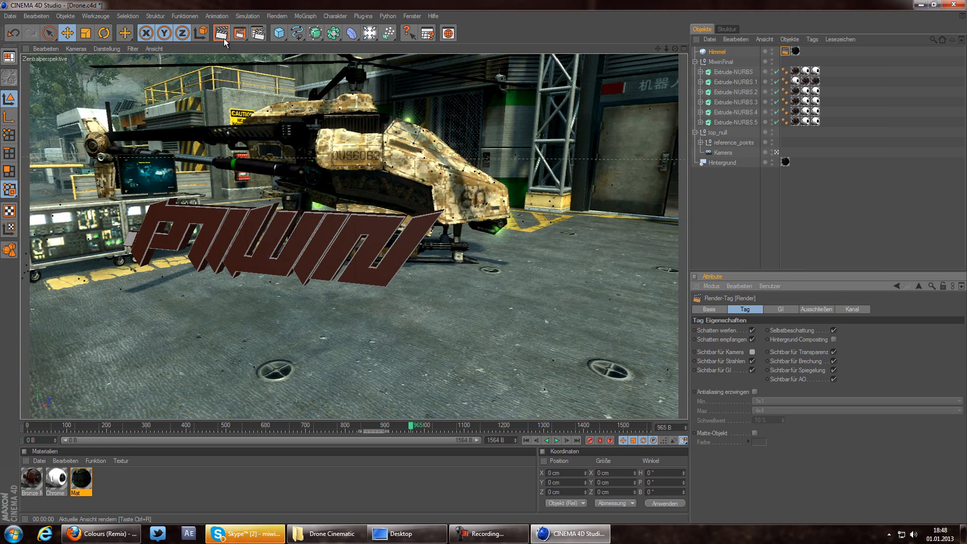
{"action": "left_click", "coordinate": [223, 38]}
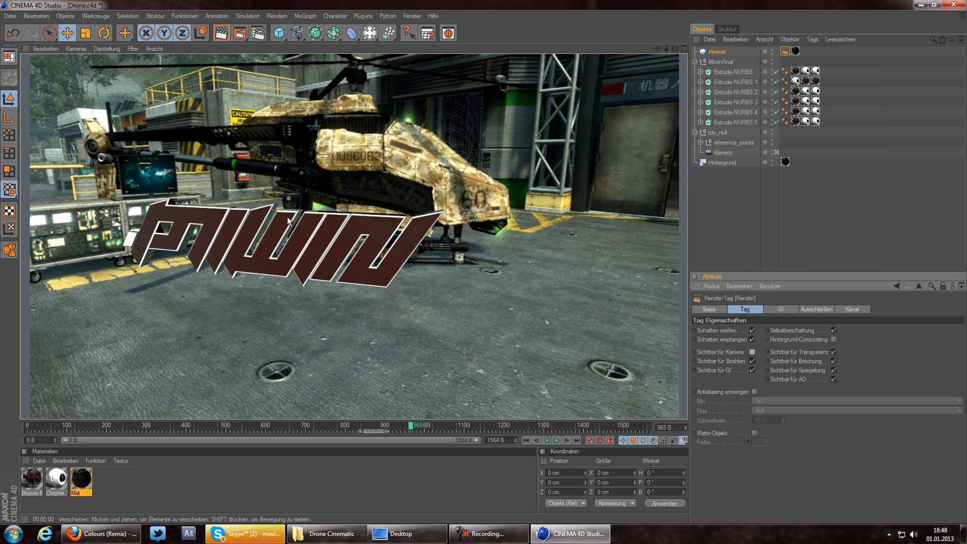
Step: Check the logo's tracking and reflections by rendering the view at frames 1018 and 1065
{"action": "left_click_drag", "start_coordinate": [412, 424], "coordinate": [435, 425]}
{"action": "left_click", "coordinate": [218, 35]}
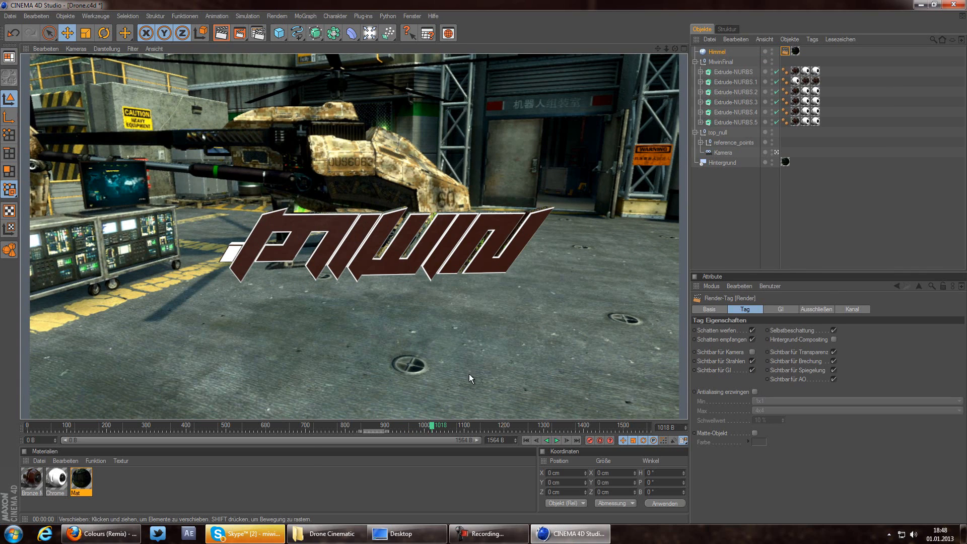
{"action": "left_click_drag", "start_coordinate": [431, 425], "coordinate": [450, 425]}
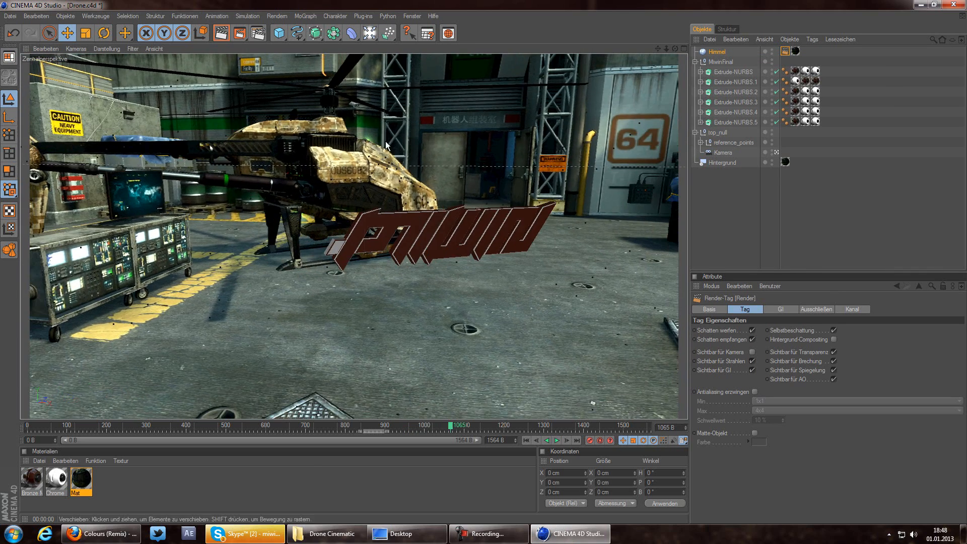
{"action": "left_click", "coordinate": [219, 35]}
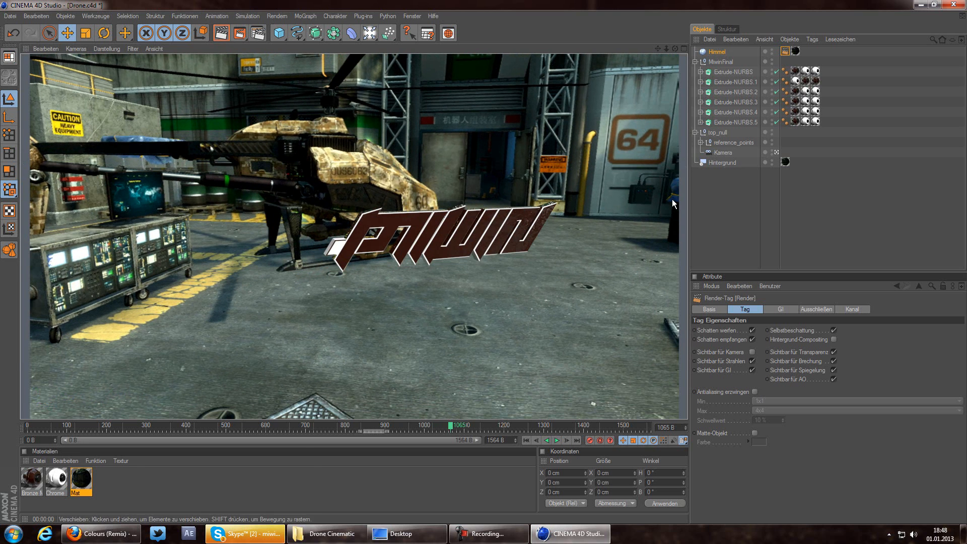
Step: Create a new material and enable its Spiegelung channel
{"action": "left_click", "coordinate": [741, 207]}
{"action": "left_click", "coordinate": [28, 481]}
{"action": "key", "text": "ctrl+n"}
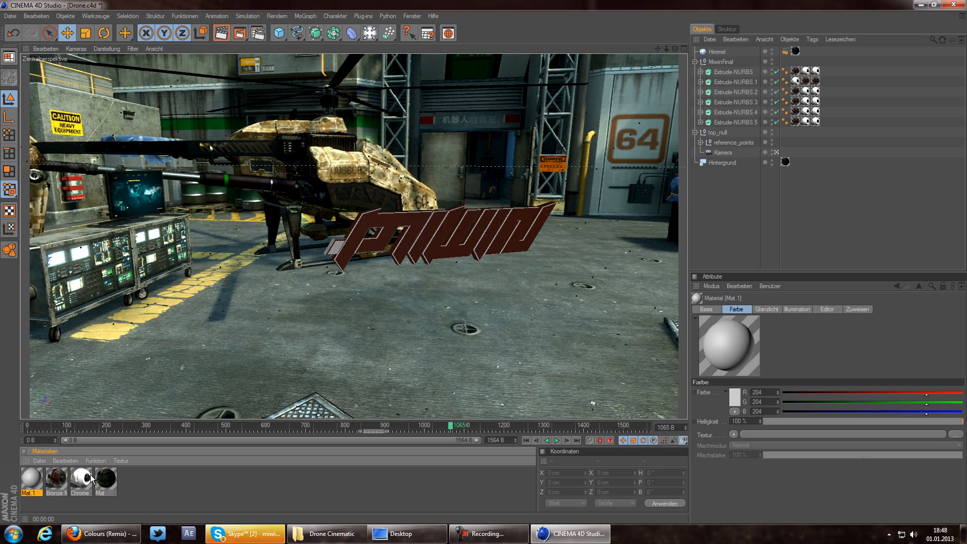
{"action": "double_click", "coordinate": [38, 483]}
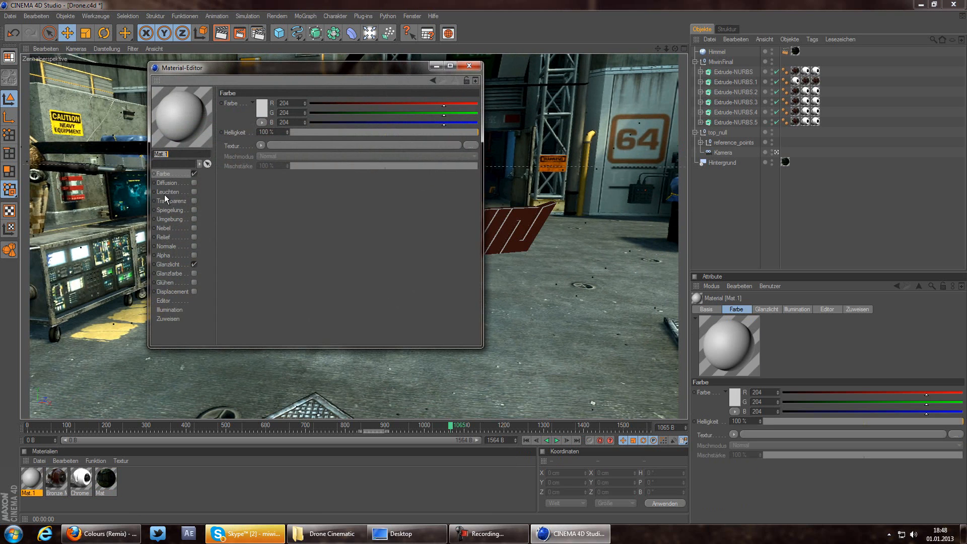
{"action": "left_click", "coordinate": [194, 210]}
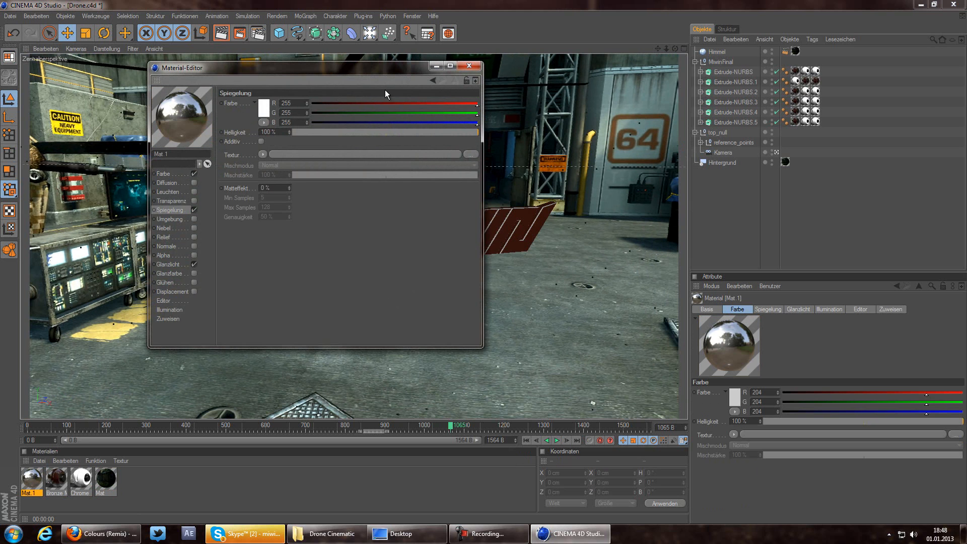
{"action": "left_click", "coordinate": [468, 68]}
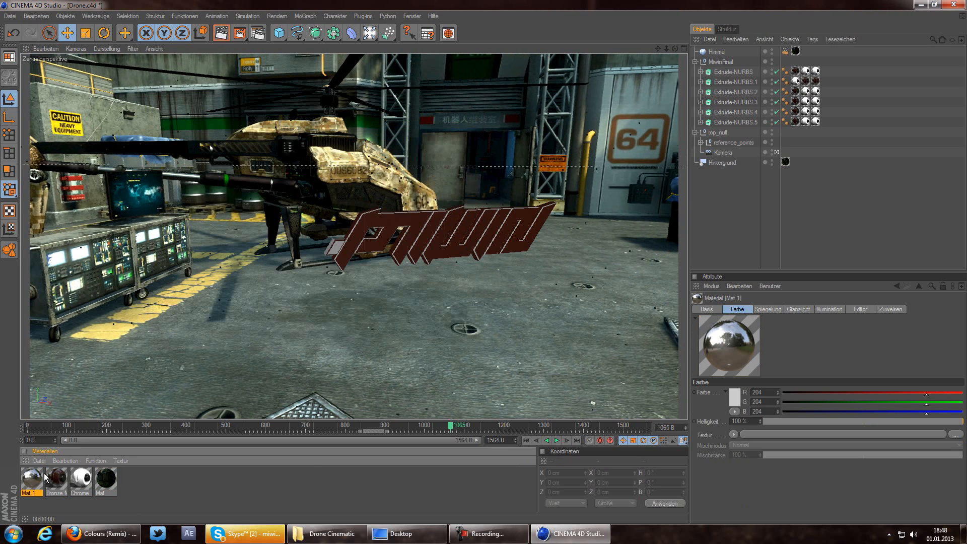
Step: Try the new reflective material on Extrude-NURBS with a view render, and delete the material
{"action": "left_click_drag", "start_coordinate": [777, 93], "coordinate": [738, 74]}
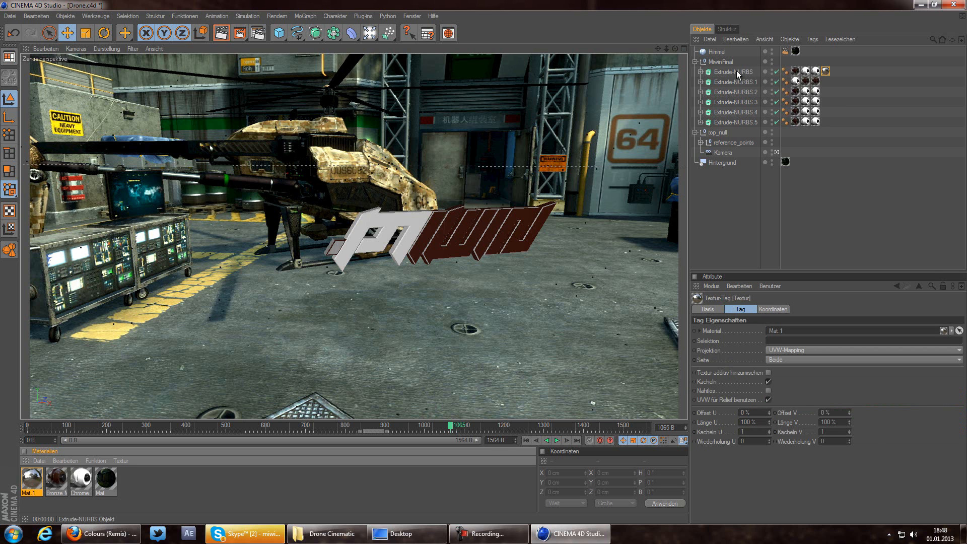
{"action": "left_click", "coordinate": [221, 34]}
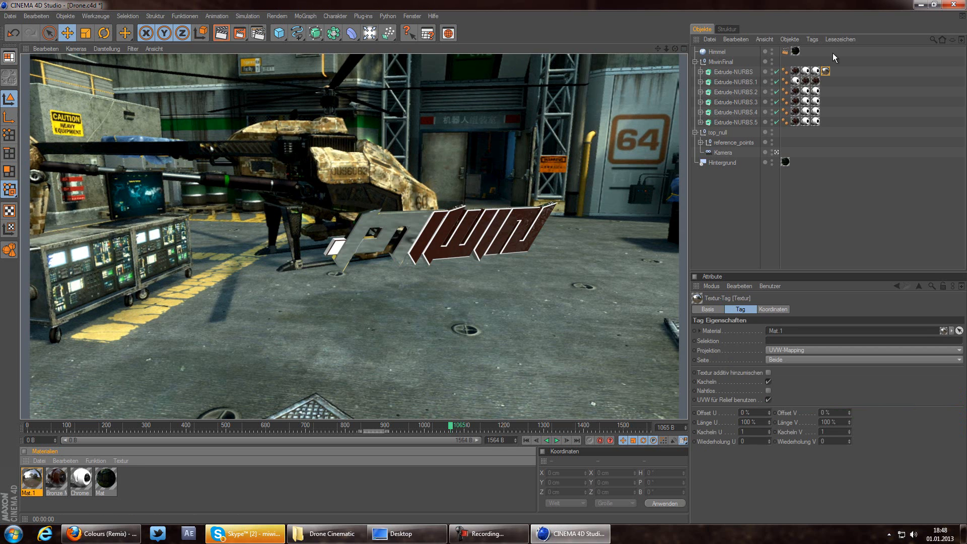
{"action": "left_click", "coordinate": [826, 71]}
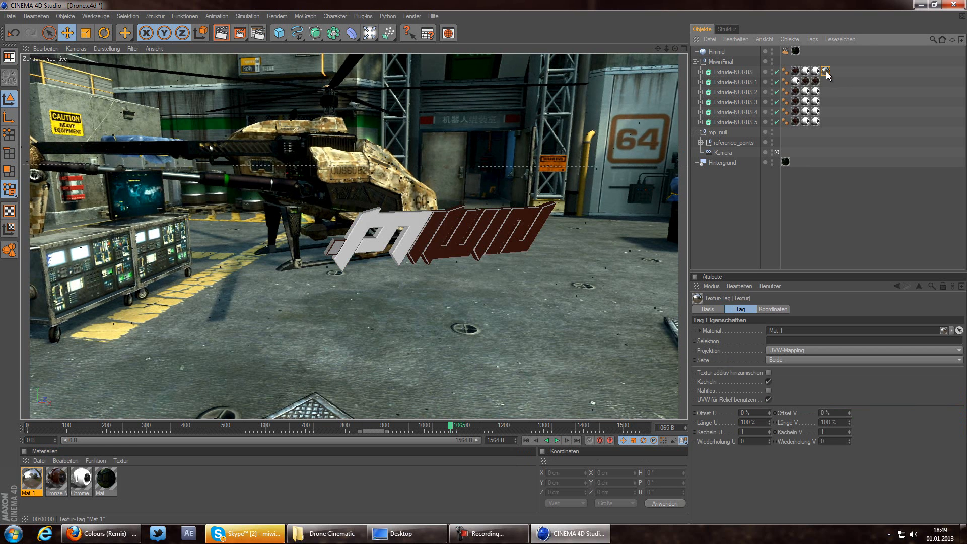
{"action": "left_click", "coordinate": [22, 484]}
{"action": "key", "text": "Delete"}
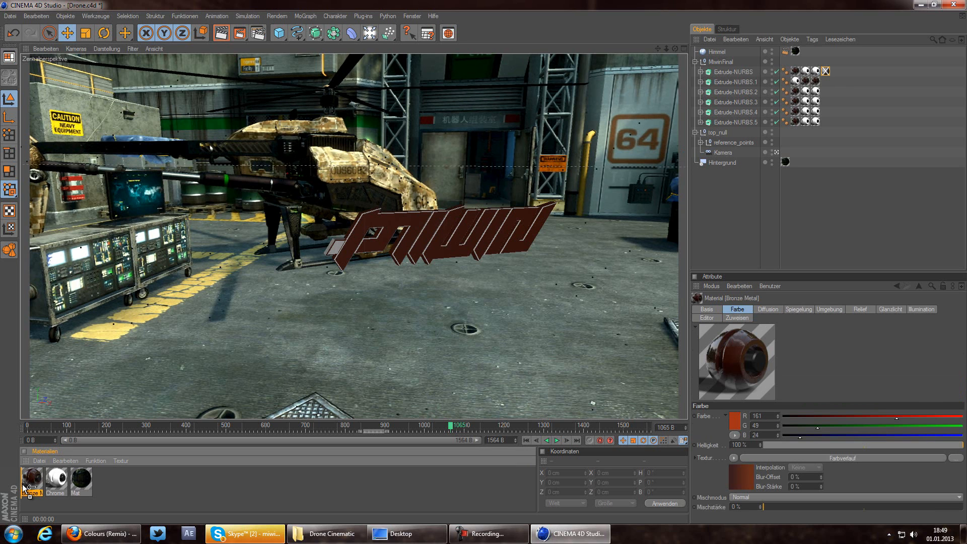
Step: Duplicate the Bronze Metal material and apply the copy to Extrude-NURBS in place of its leftover empty texture tag
{"action": "left_click_drag", "start_coordinate": [23, 485], "coordinate": [34, 484], "text": "ctrl"}
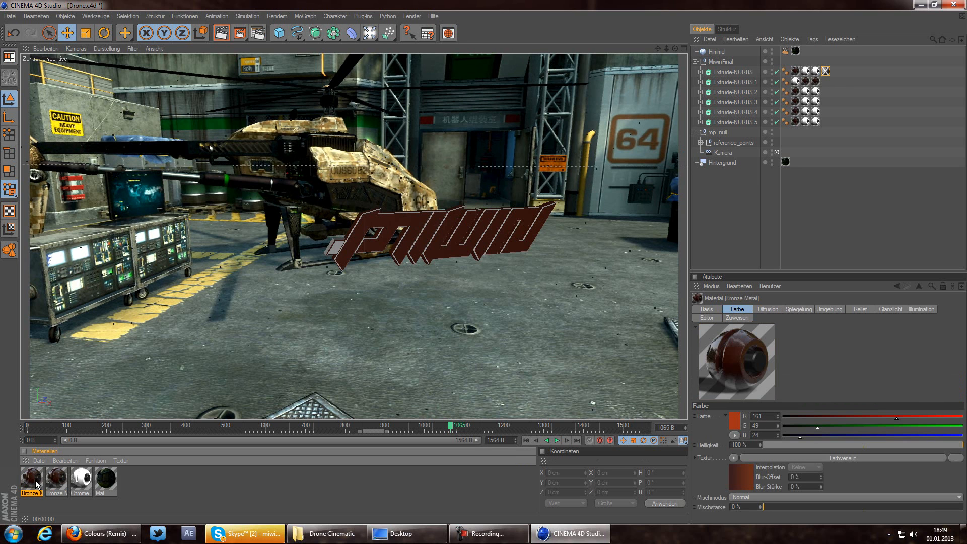
{"action": "left_click", "coordinate": [825, 72]}
{"action": "key", "text": "Delete"}
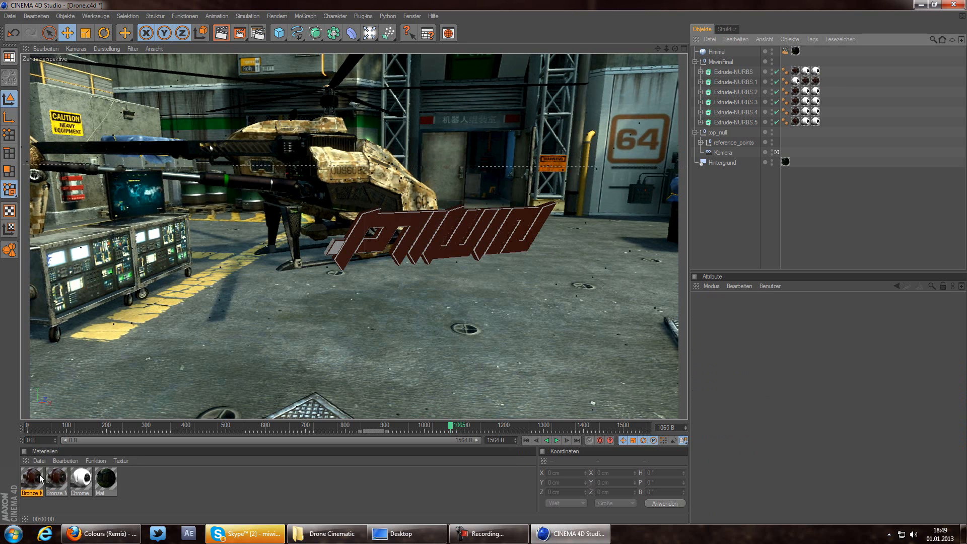
{"action": "left_click_drag", "start_coordinate": [44, 478], "coordinate": [763, 172]}
{"action": "left_click_drag", "start_coordinate": [734, 101], "coordinate": [736, 74]}
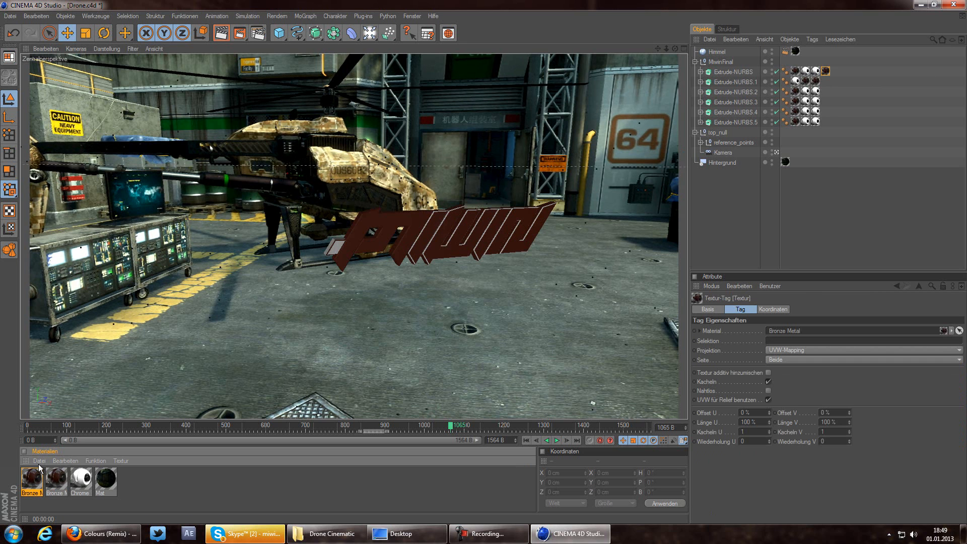
Step: Set the Spiegelung Mischstärke of the copied Bronze Metal material to 50 % and render the view
{"action": "double_click", "coordinate": [29, 486]}
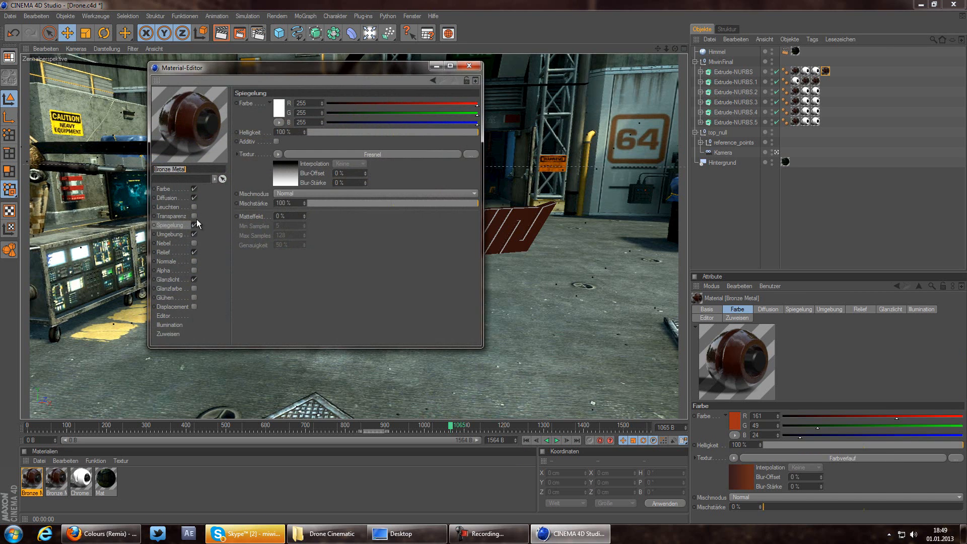
{"action": "left_click", "coordinate": [394, 203]}
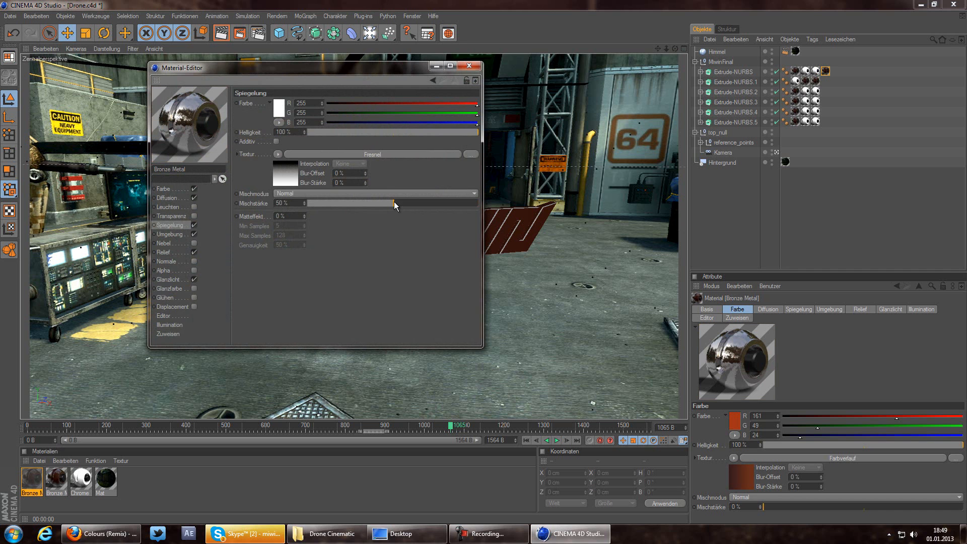
{"action": "left_click_drag", "start_coordinate": [396, 67], "coordinate": [752, 110]}
{"action": "left_click", "coordinate": [224, 34]}
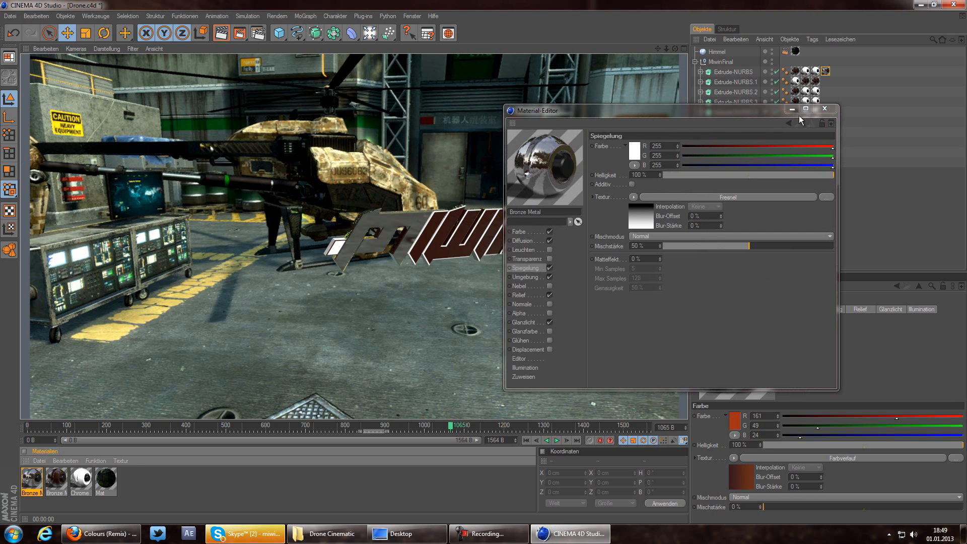
Step: Restrict the Bronze Metal texture tag on the first Extrude-NURBS object to selection C1 and render the view
{"action": "left_click", "coordinate": [825, 109]}
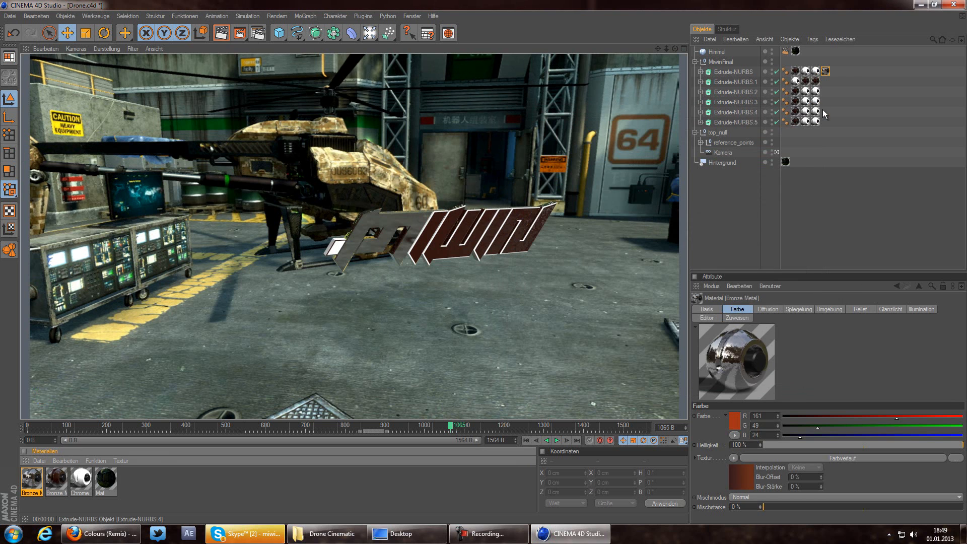
{"action": "left_click", "coordinate": [826, 71]}
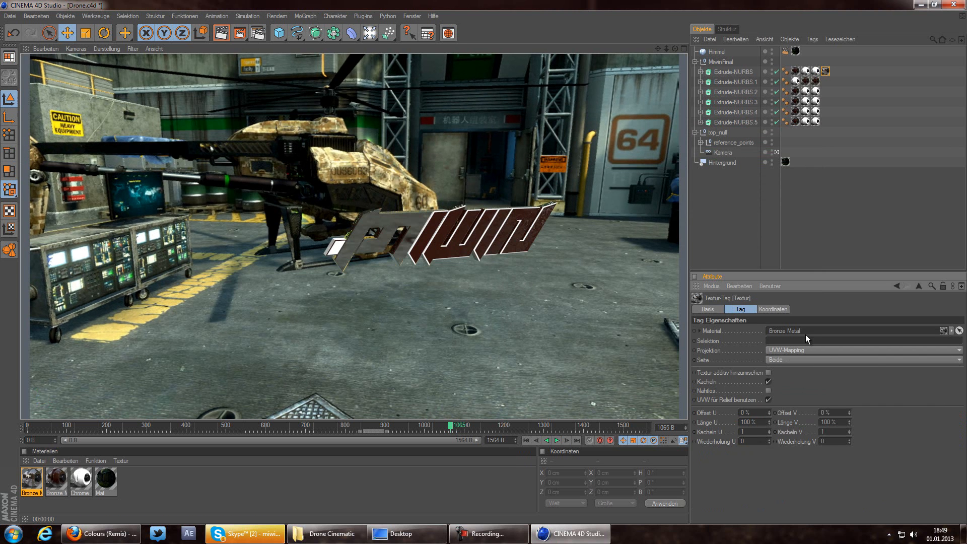
{"action": "left_click", "coordinate": [835, 243]}
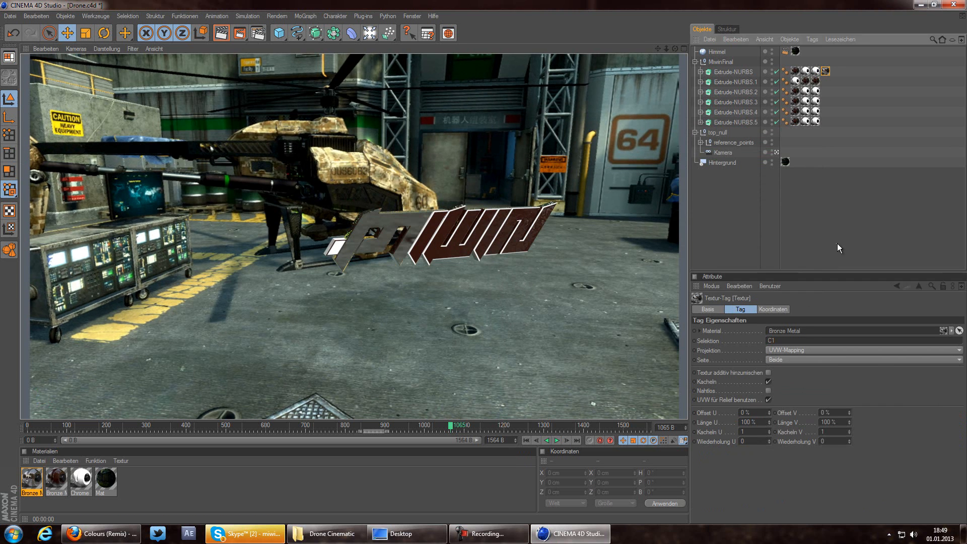
{"action": "left_click", "coordinate": [222, 33]}
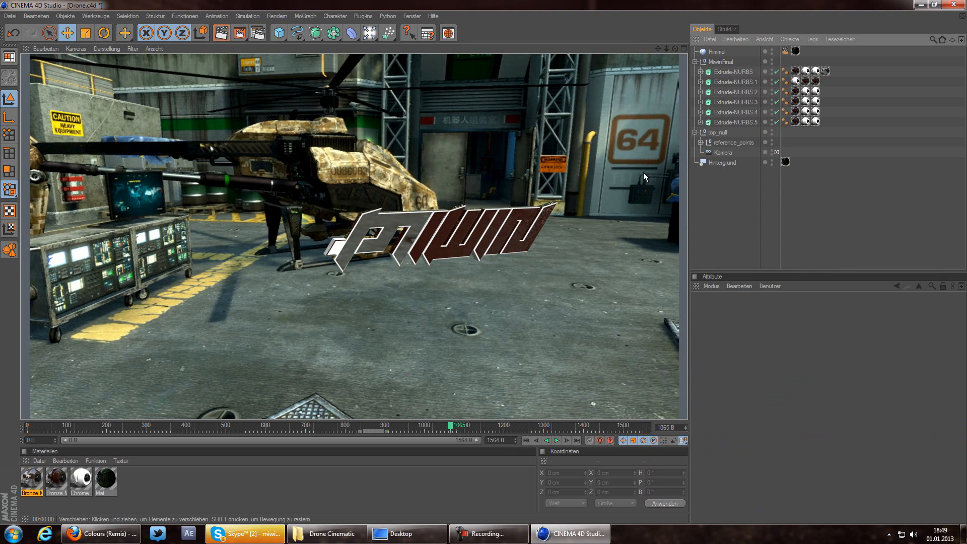
Step: Try a duplicate Bronze Metal tag with selection C2 on the first Extrude-NURBS object and render the view
{"action": "left_click", "coordinate": [826, 71]}
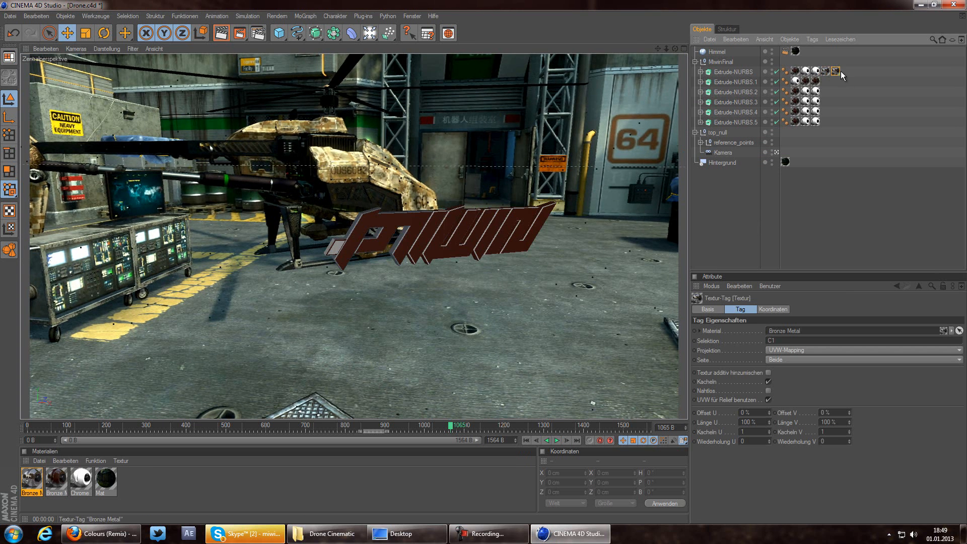
{"action": "left_click", "coordinate": [780, 340]}
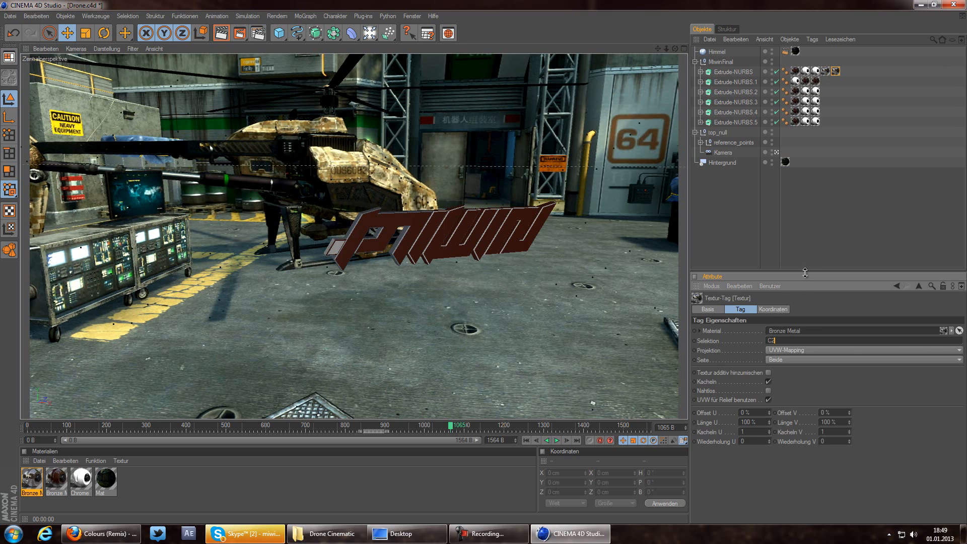
{"action": "left_click", "coordinate": [808, 252]}
{"action": "left_click", "coordinate": [226, 33]}
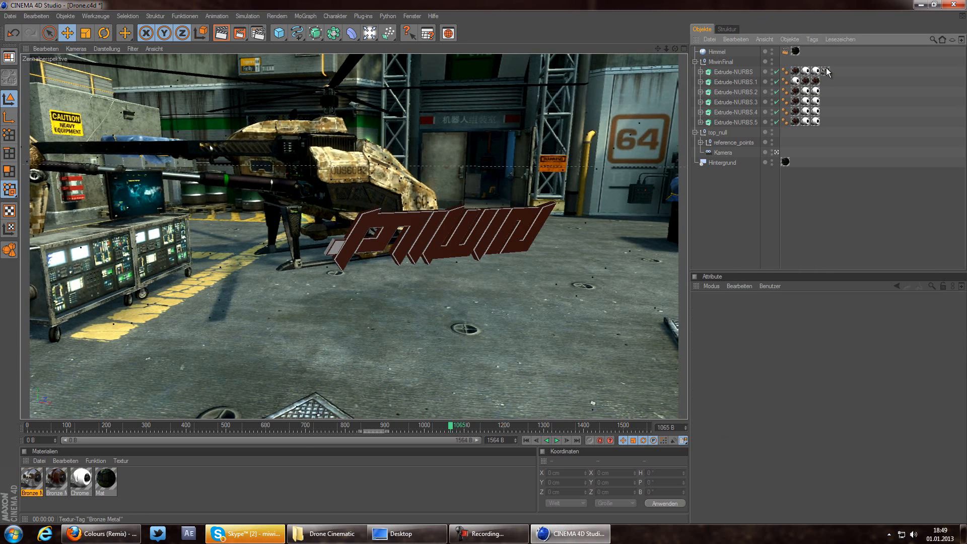
Step: Copy the C1 Bronze Metal tag to Extrude-NURBS.2 through Extrude-NURBS.5 and render the view
{"action": "left_click", "coordinate": [826, 71]}
{"action": "left_click_drag", "start_coordinate": [824, 92], "coordinate": [824, 120], "text": "ctrl"}
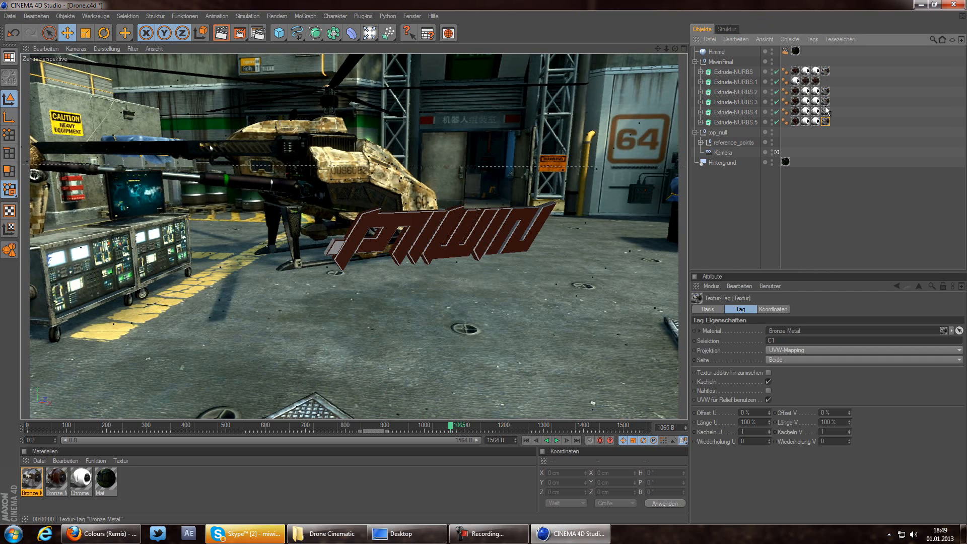
{"action": "left_click", "coordinate": [835, 104]}
{"action": "left_click", "coordinate": [221, 32]}
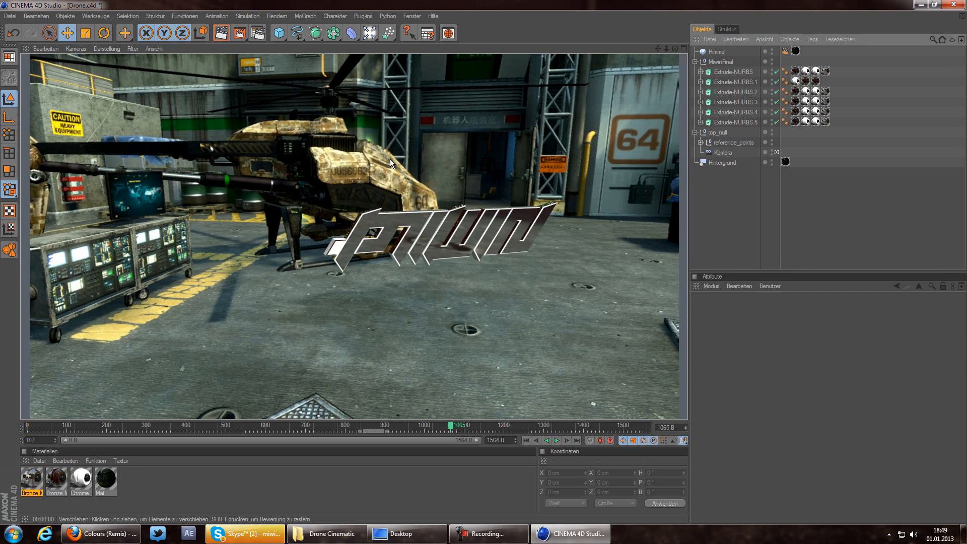
Step: Open the Bronze Metal material, set its reflection brightness to 79 % and mix strength to 63 %, and render the view
{"action": "double_click", "coordinate": [31, 479]}
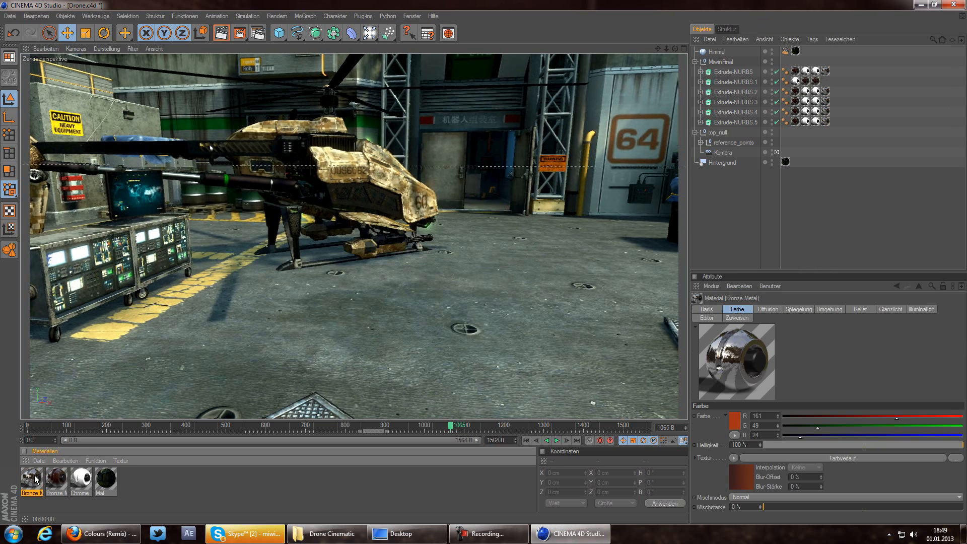
{"action": "left_click_drag", "start_coordinate": [353, 201], "coordinate": [415, 206]}
{"action": "left_click", "coordinate": [444, 133]}
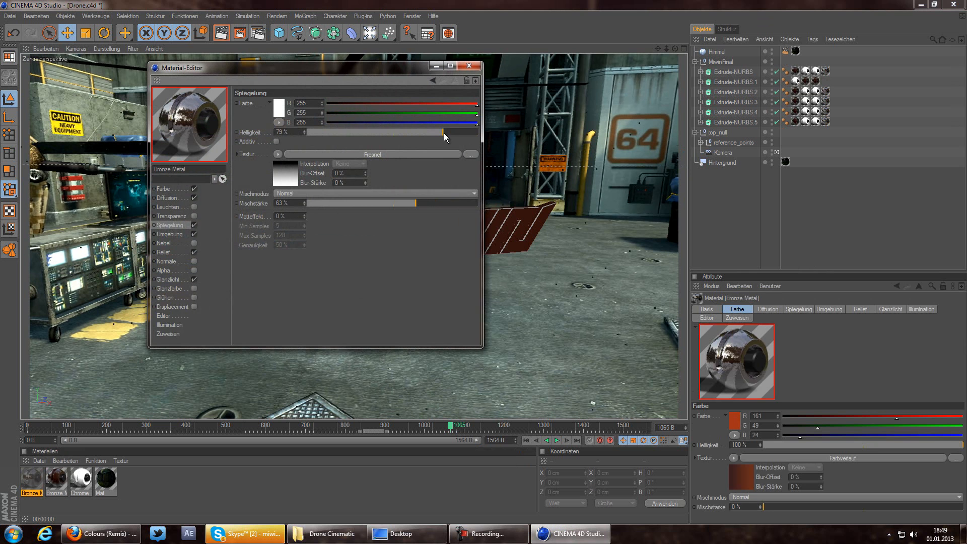
{"action": "left_click_drag", "start_coordinate": [412, 75], "coordinate": [841, 192]}
{"action": "left_click", "coordinate": [220, 33]}
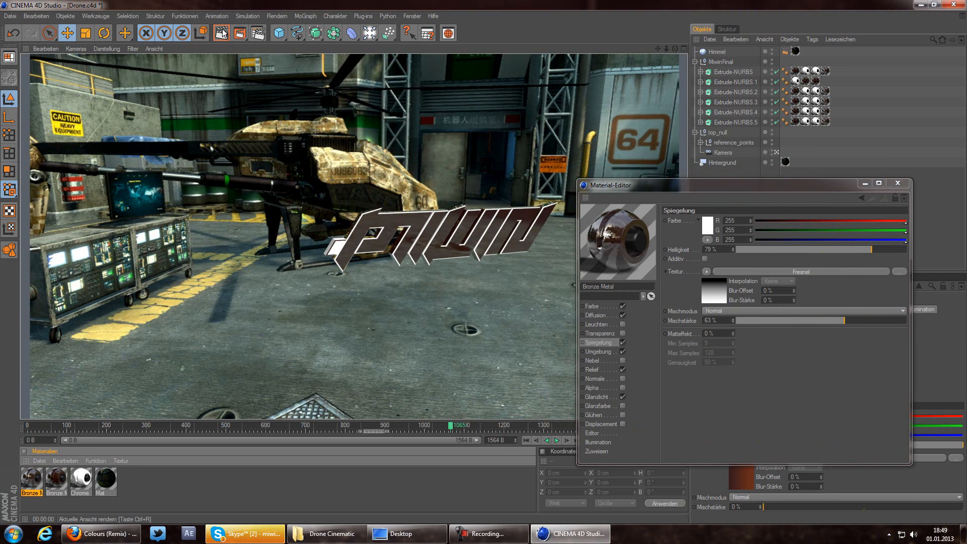
Step: Try the reflection at 53 % brightness, and at 100 % brightness with 87 % mix strength, rendering the view each time
{"action": "left_click_drag", "start_coordinate": [854, 249], "coordinate": [827, 250]}
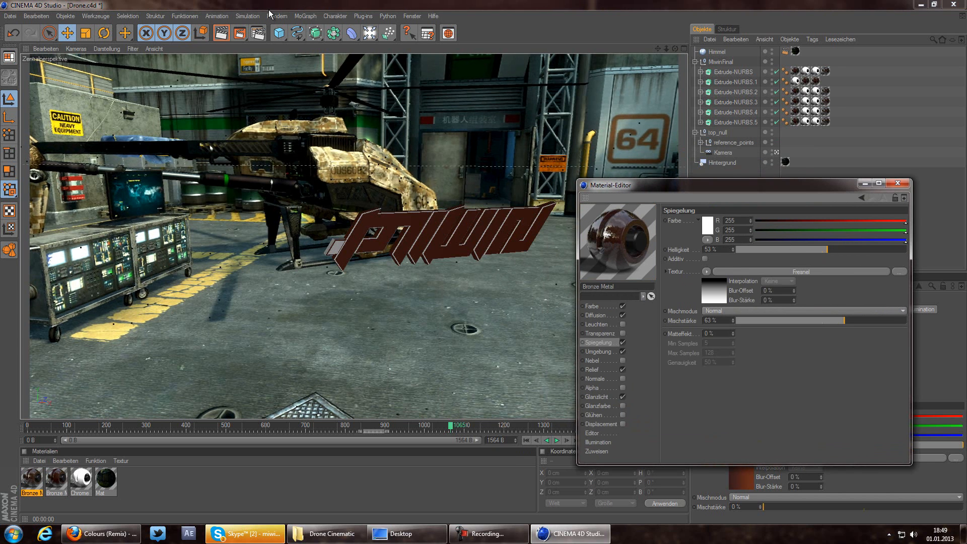
{"action": "left_click", "coordinate": [221, 33]}
{"action": "left_click_drag", "start_coordinate": [834, 250], "coordinate": [908, 250]}
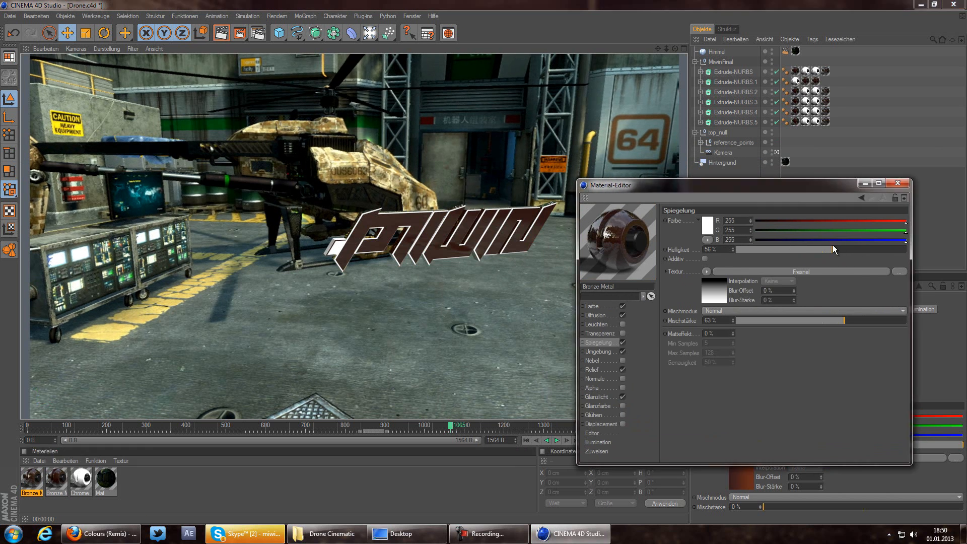
{"action": "left_click_drag", "start_coordinate": [874, 323], "coordinate": [886, 322]}
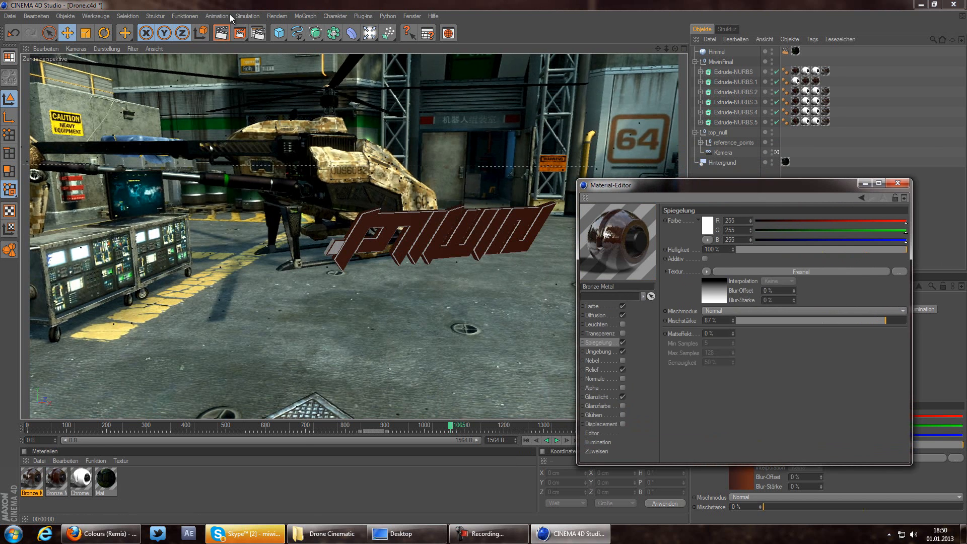
{"action": "left_click", "coordinate": [220, 33]}
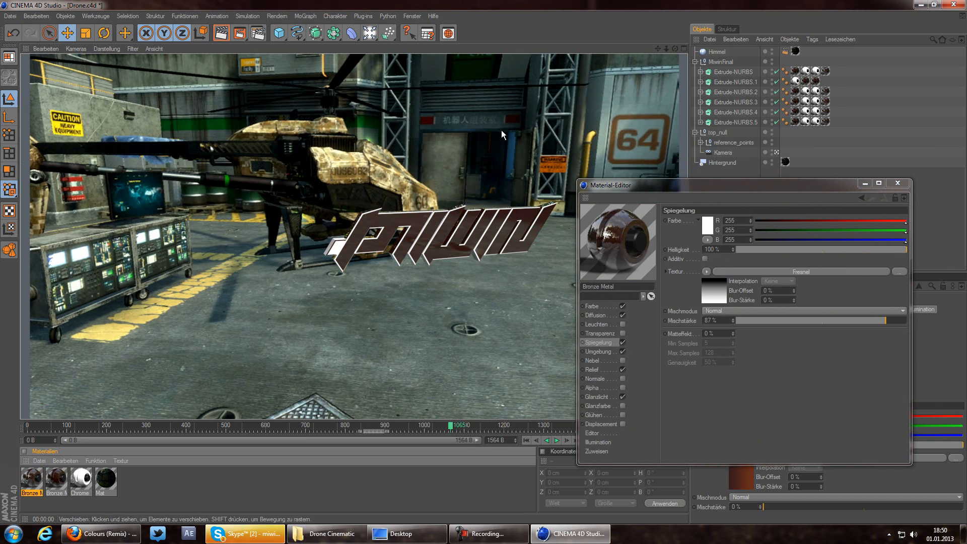
Step: Try the Bronze Metal reflection with 0 % mix strength and 100 % brightness, and render the view
{"action": "left_click_drag", "start_coordinate": [740, 185], "coordinate": [776, 197]}
{"action": "left_click_drag", "start_coordinate": [813, 261], "coordinate": [756, 262]}
{"action": "left_click", "coordinate": [318, 96]}
{"action": "left_click_drag", "start_coordinate": [813, 331], "coordinate": [751, 326]}
{"action": "left_click_drag", "start_coordinate": [857, 260], "coordinate": [944, 260]}
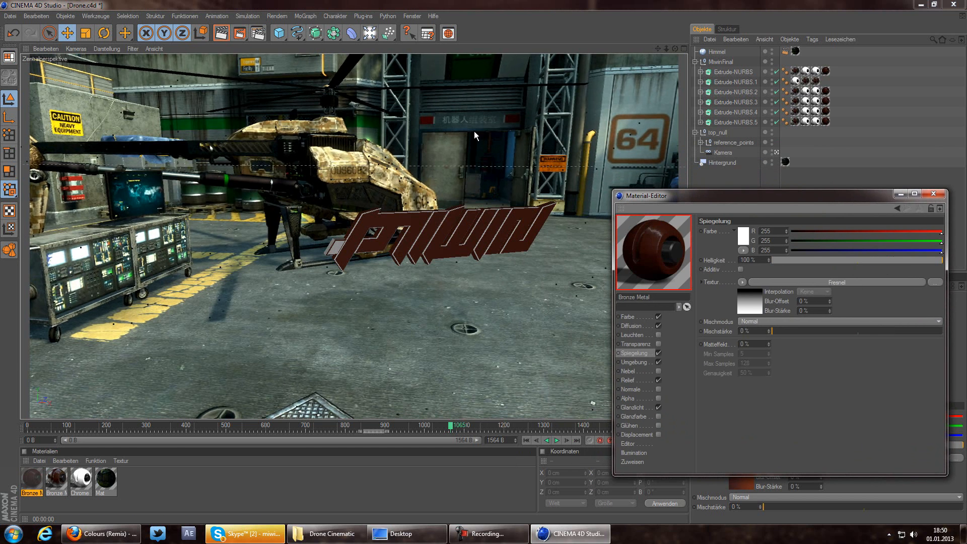
{"action": "left_click", "coordinate": [218, 33]}
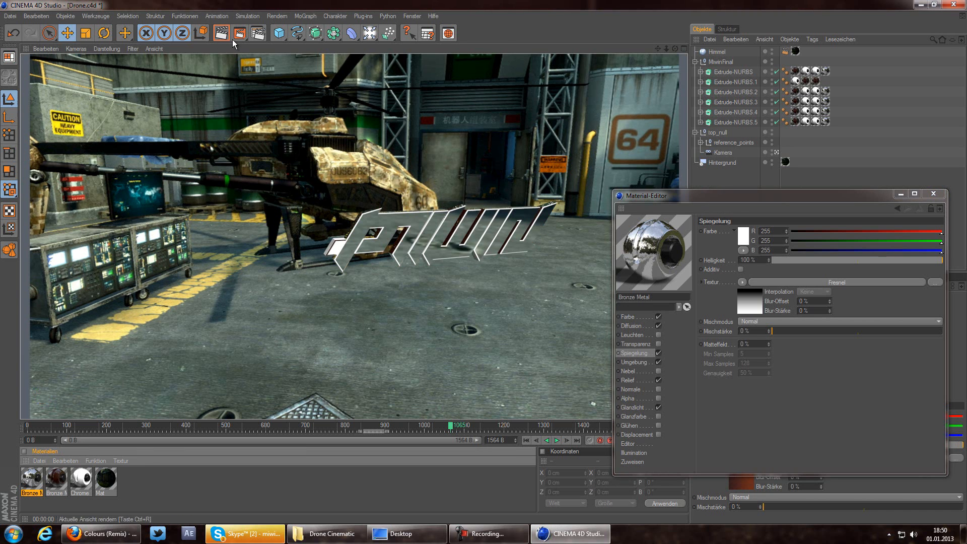
Step: Disable the Relief channel of Bronze Metal, set reflection brightness to 70 % and mix strength to 40 %, rendering the view to compare
{"action": "left_click", "coordinate": [648, 379]}
{"action": "left_click", "coordinate": [658, 381]}
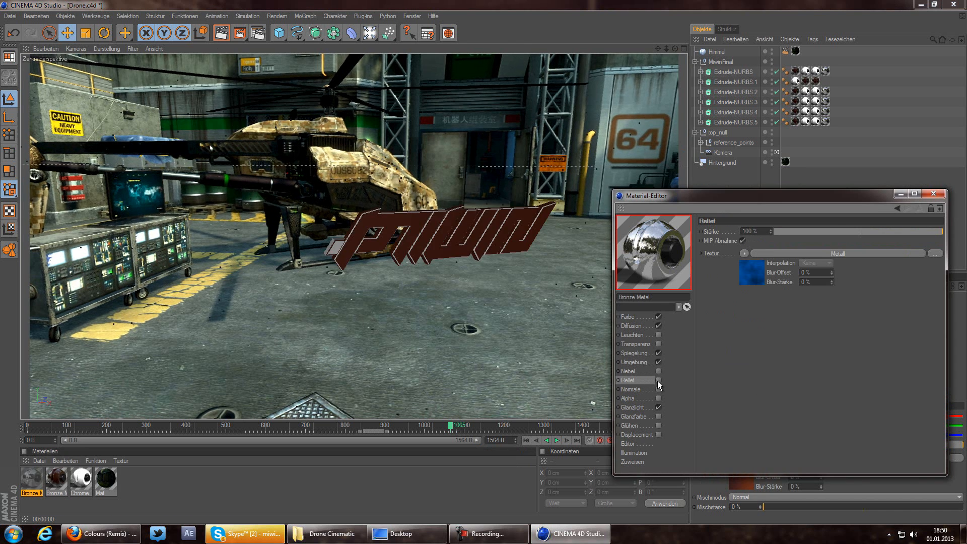
{"action": "left_click", "coordinate": [630, 353]}
{"action": "left_click_drag", "start_coordinate": [860, 258], "coordinate": [862, 261]}
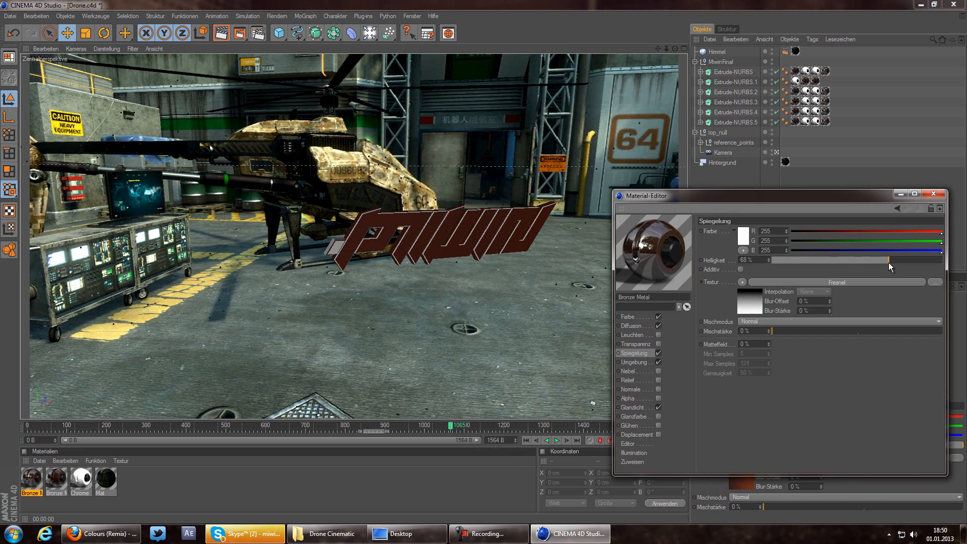
{"action": "left_click", "coordinate": [224, 33]}
{"action": "left_click", "coordinate": [840, 331]}
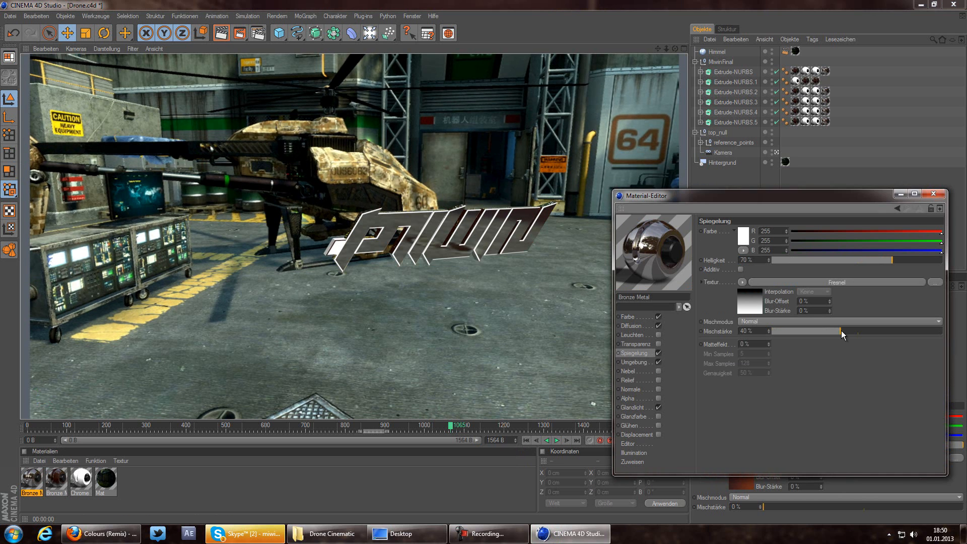
{"action": "left_click", "coordinate": [224, 34]}
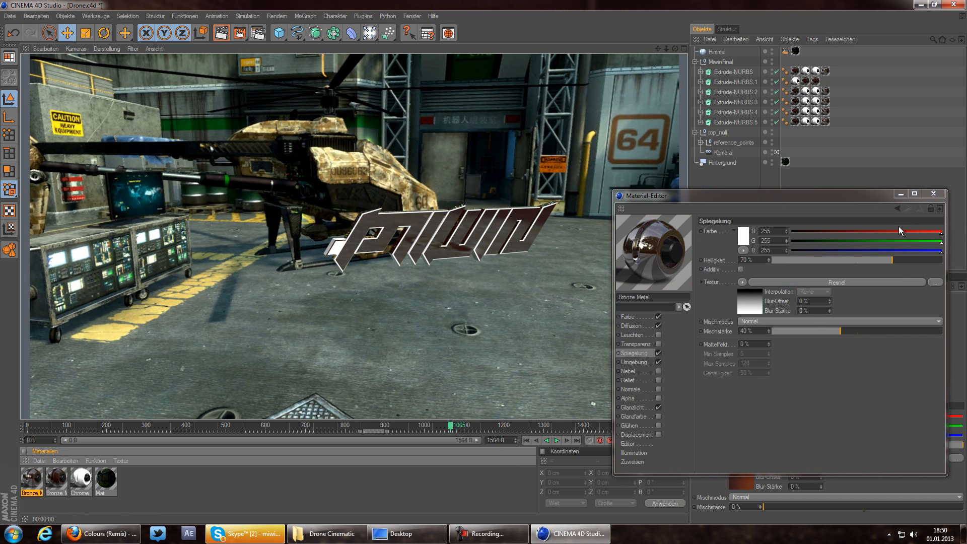
Step: Set the reflection mix strength to 58 % and brightness to 79 %, render the view, and close the material editor
{"action": "left_click", "coordinate": [871, 331]}
{"action": "left_click", "coordinate": [907, 260]}
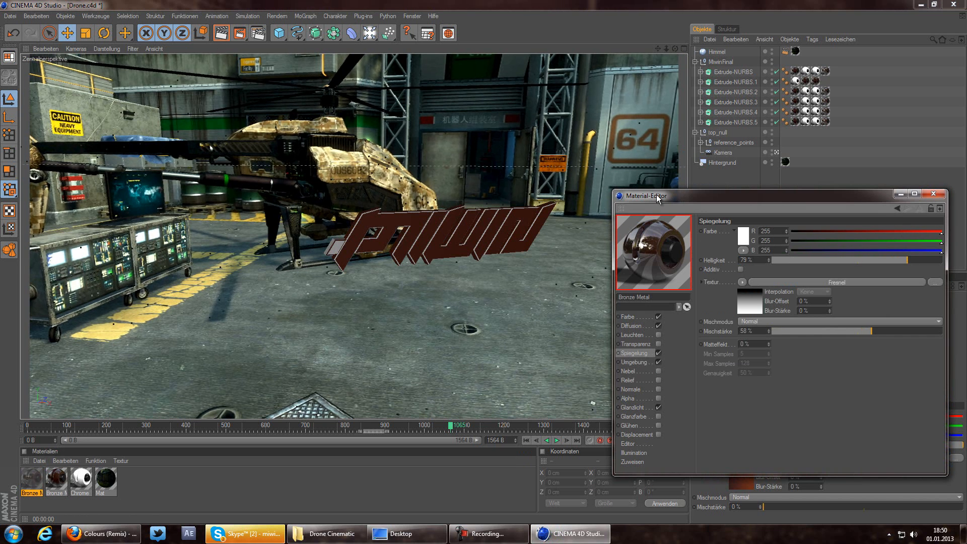
{"action": "left_click", "coordinate": [222, 34]}
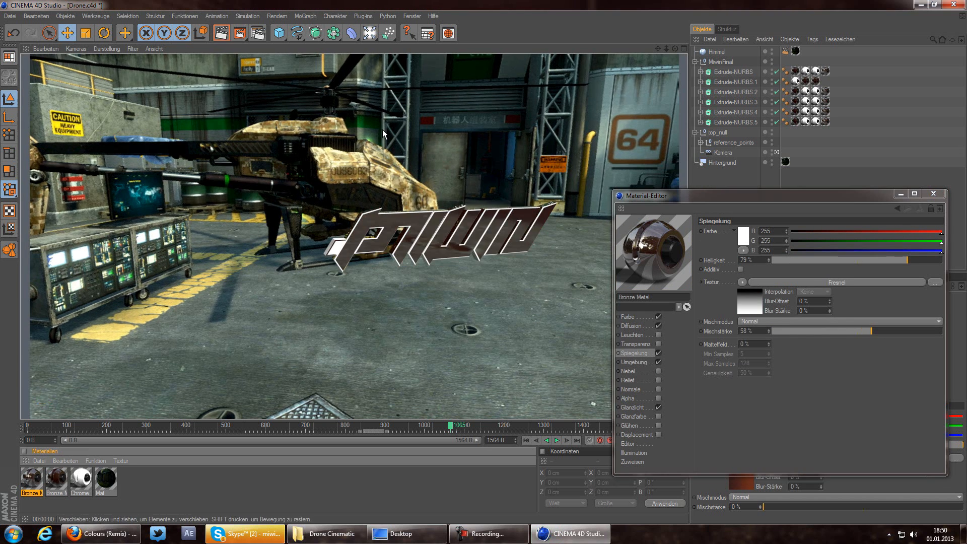
{"action": "left_click", "coordinate": [933, 193]}
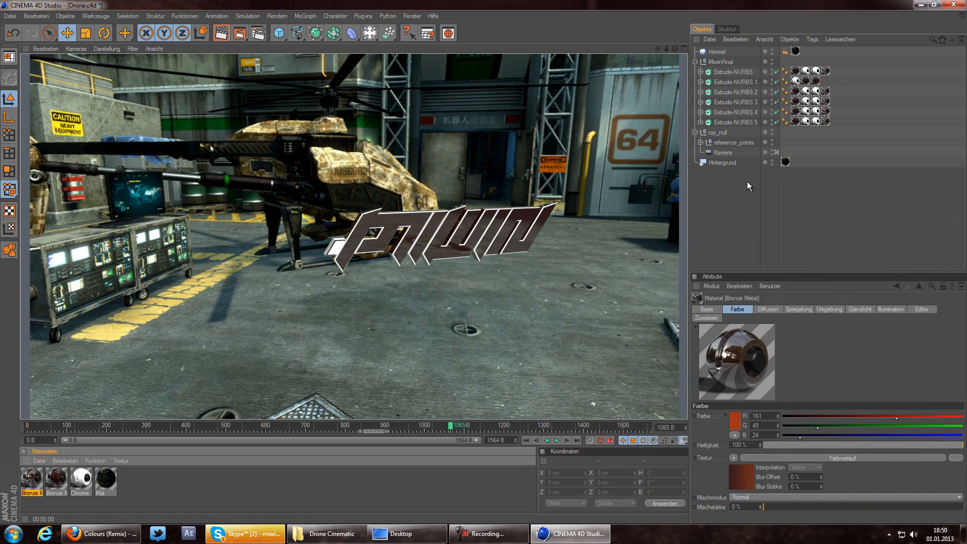
Step: Render the view at frames 900 and 992 to examine how the logo's material looks during the camera move
{"action": "left_click_drag", "start_coordinate": [450, 430], "coordinate": [385, 426]}
{"action": "left_click", "coordinate": [222, 34]}
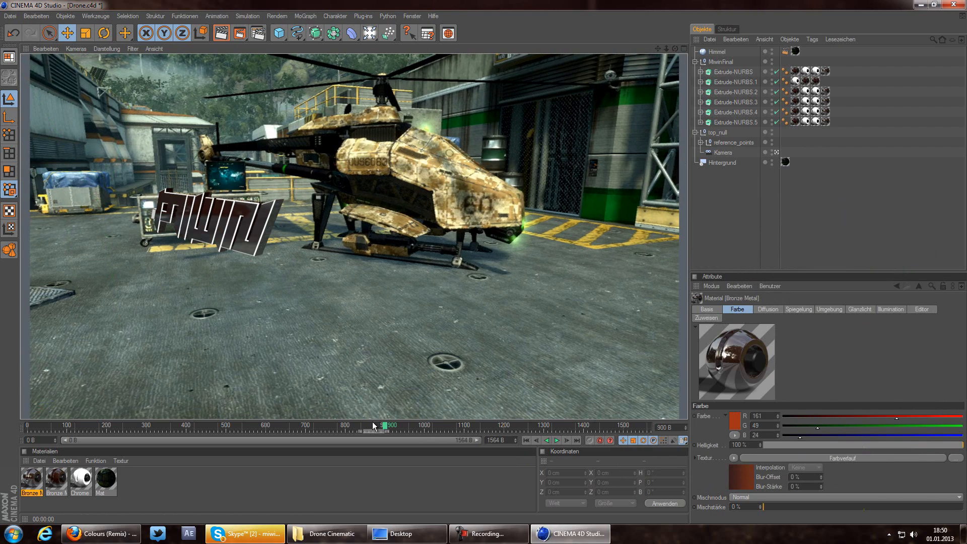
{"action": "left_click_drag", "start_coordinate": [379, 423], "coordinate": [422, 427]}
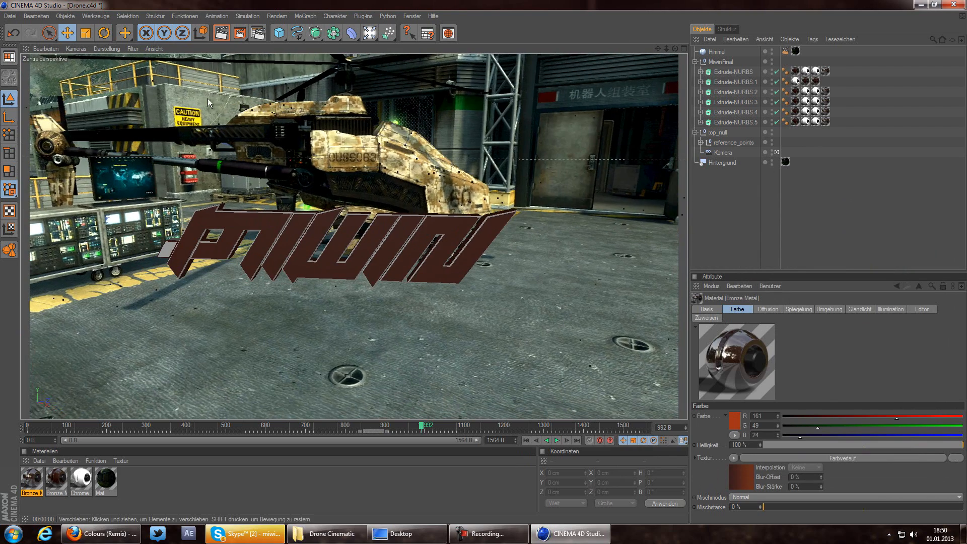
{"action": "left_click", "coordinate": [215, 31]}
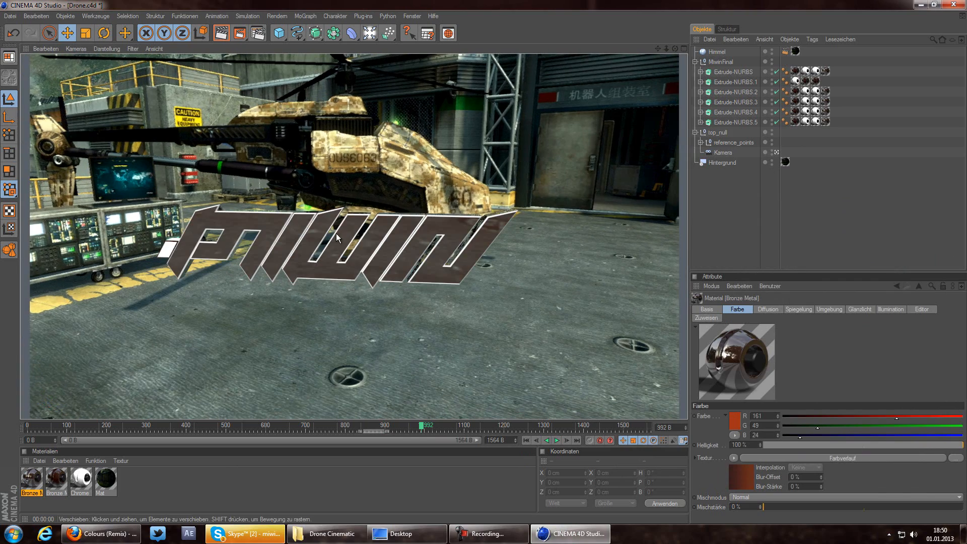
Step: Try a floor object (Boden) in the scene at frame 875 and delete it
{"action": "left_click_drag", "start_coordinate": [424, 427], "coordinate": [379, 411]}
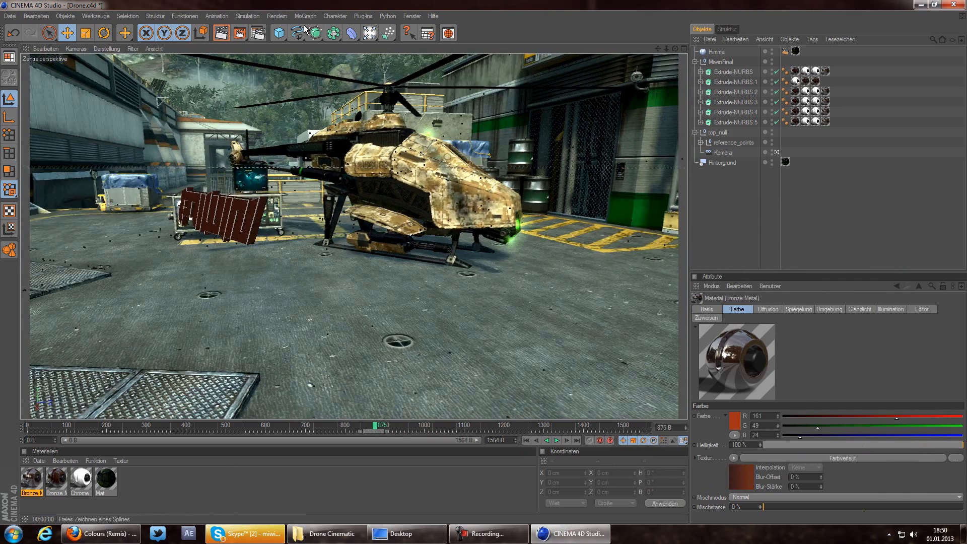
{"action": "left_click", "coordinate": [277, 35]}
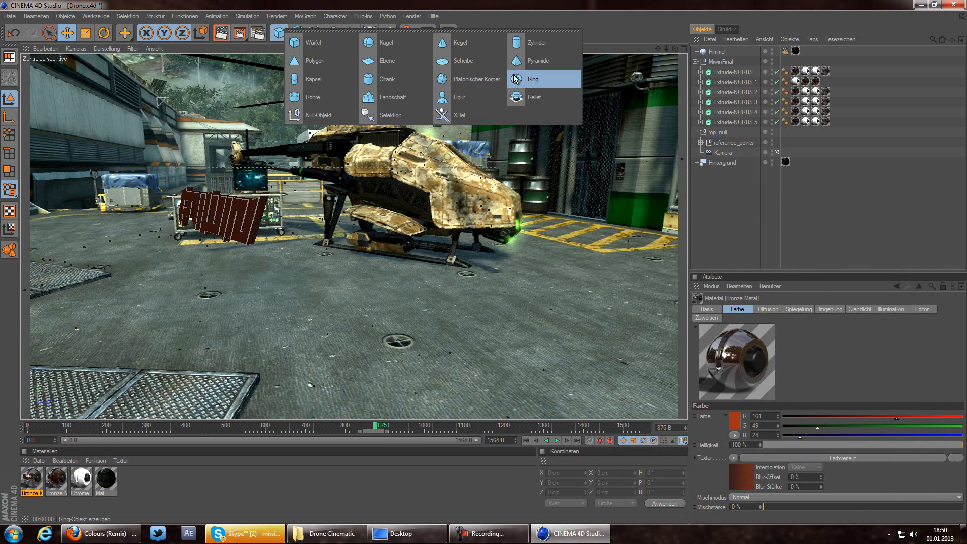
{"action": "left_click", "coordinate": [269, 2]}
{"action": "left_click", "coordinate": [370, 34]}
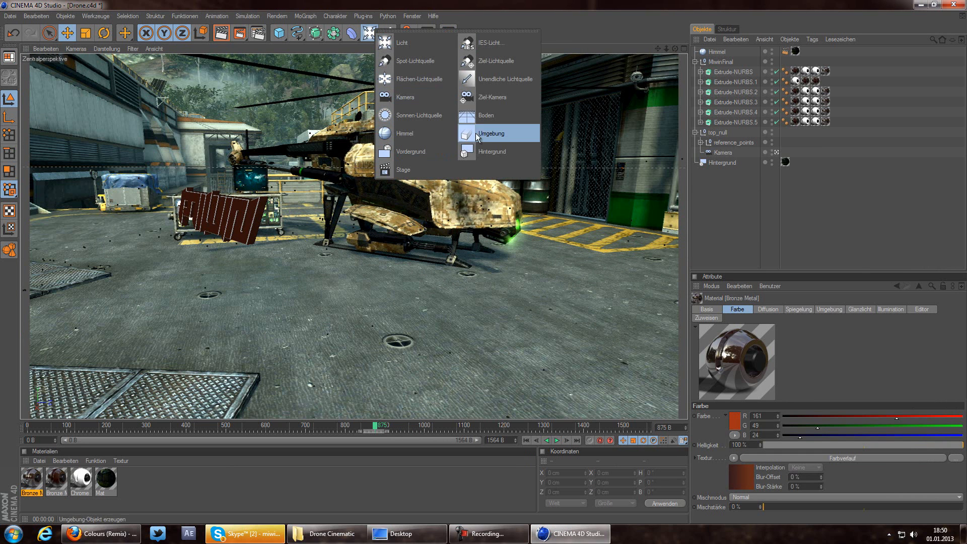
{"action": "left_click", "coordinate": [485, 119]}
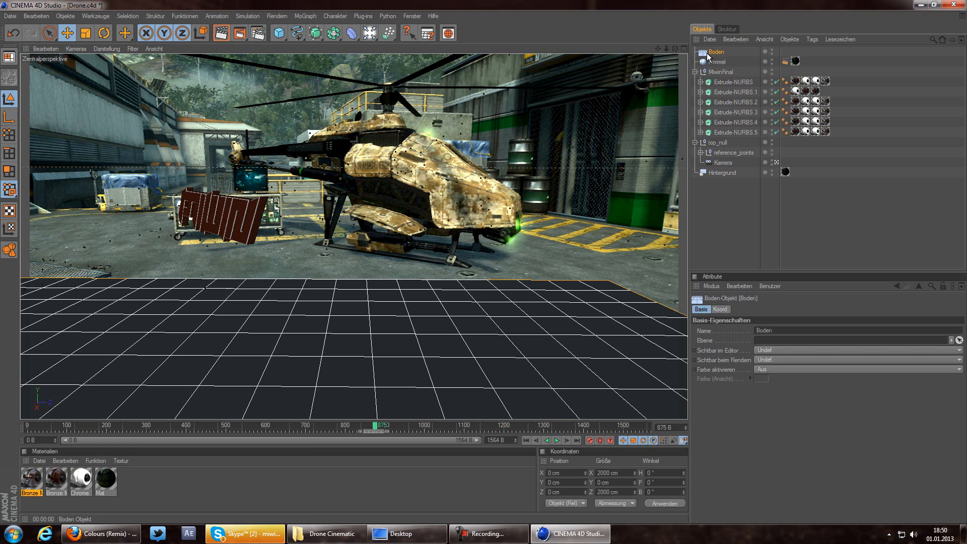
{"action": "key", "text": "Delete"}
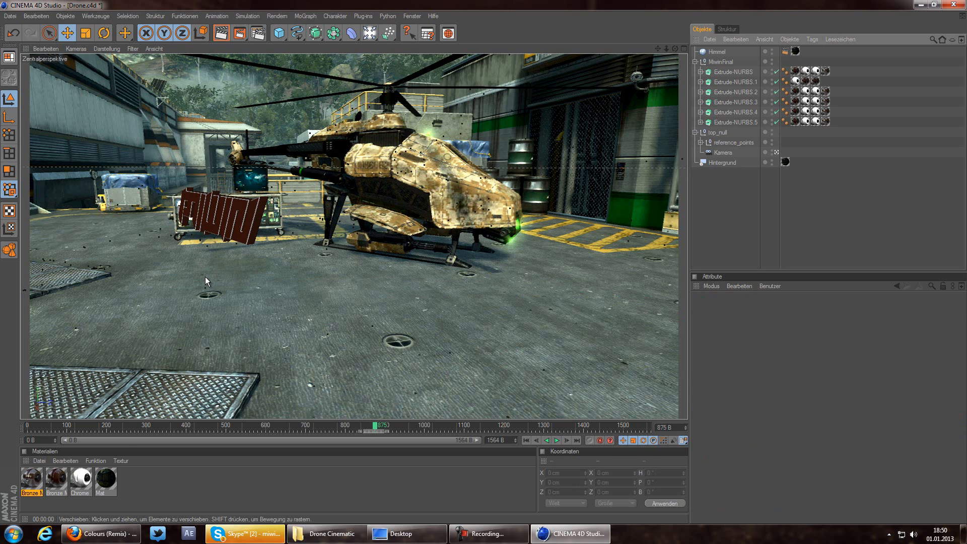
Step: Add a plane object (Ebene) to the scene with the timeline at frame 816
{"action": "left_click", "coordinate": [204, 290]}
{"action": "left_click_drag", "start_coordinate": [379, 426], "coordinate": [187, 423]}
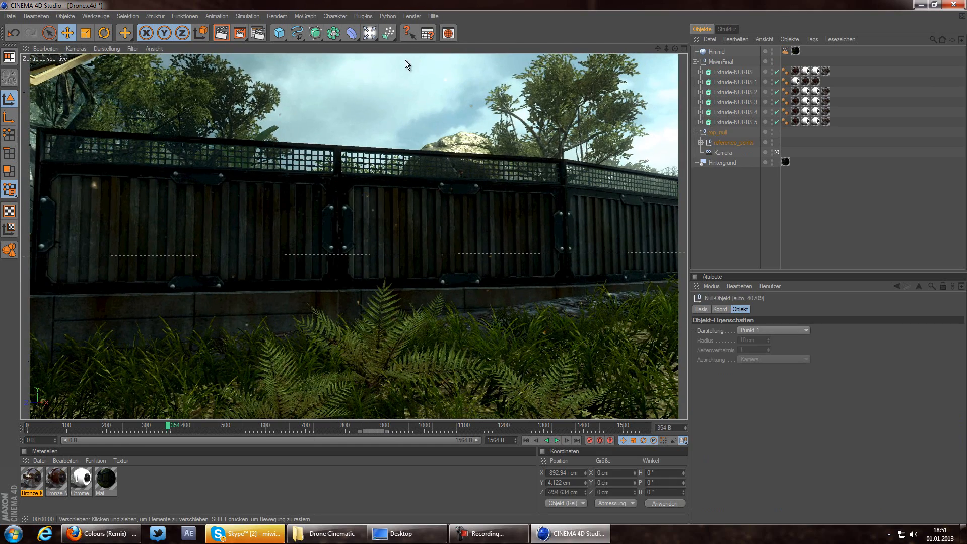
{"action": "left_click_drag", "start_coordinate": [185, 427], "coordinate": [352, 428]}
{"action": "left_click_drag", "start_coordinate": [279, 33], "coordinate": [383, 55]}
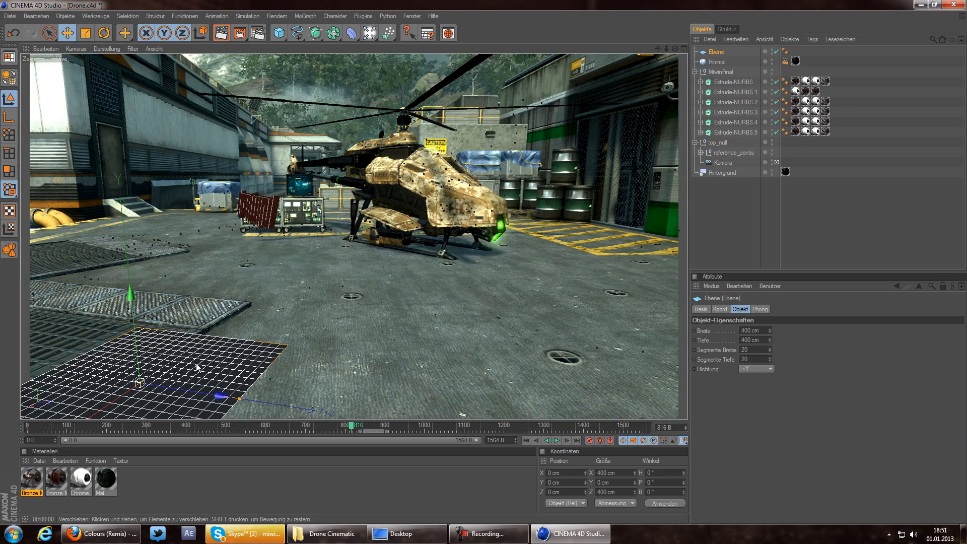
Step: Copy the coordinates of the MiwinFinal null at frame 906 and paste them onto the plane
{"action": "left_click_drag", "start_coordinate": [126, 394], "coordinate": [173, 361]}
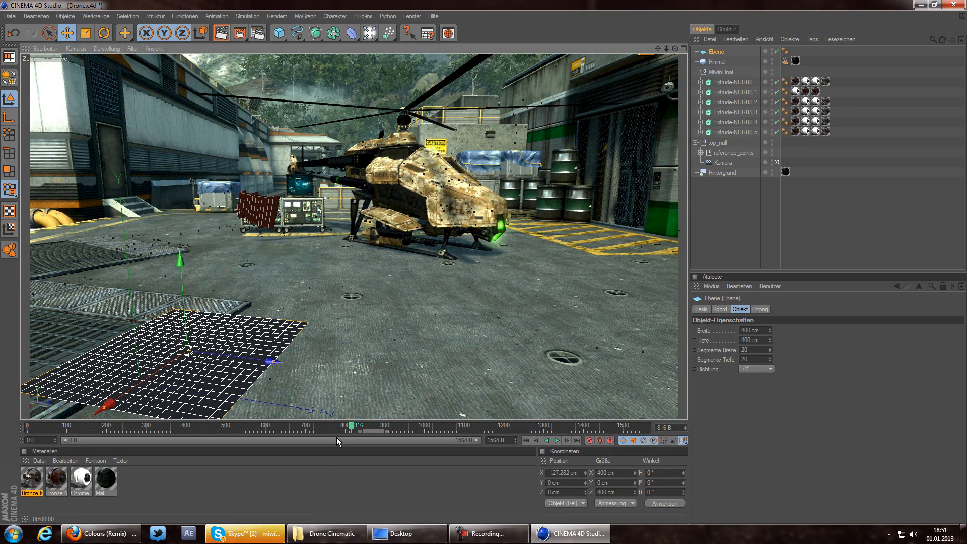
{"action": "left_click_drag", "start_coordinate": [351, 427], "coordinate": [388, 427]}
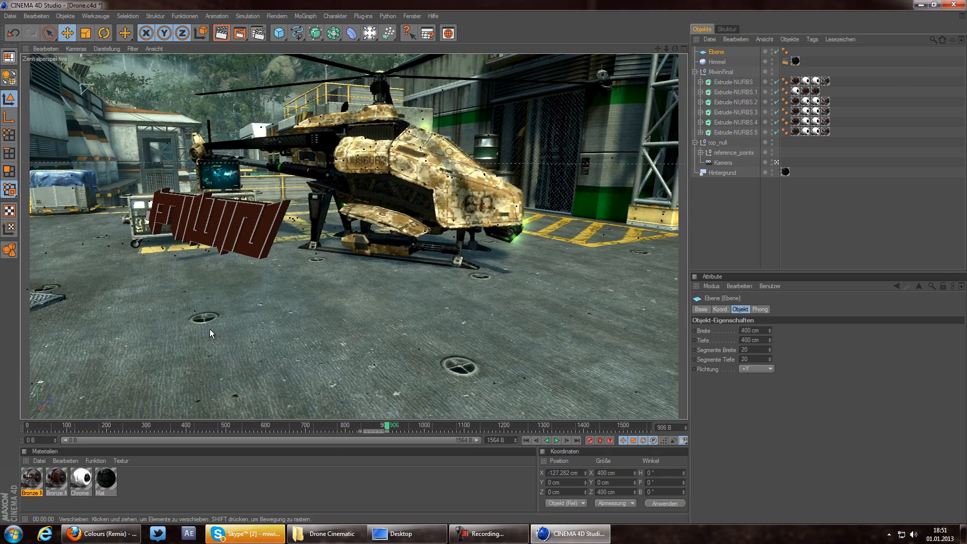
{"action": "left_click", "coordinate": [721, 73]}
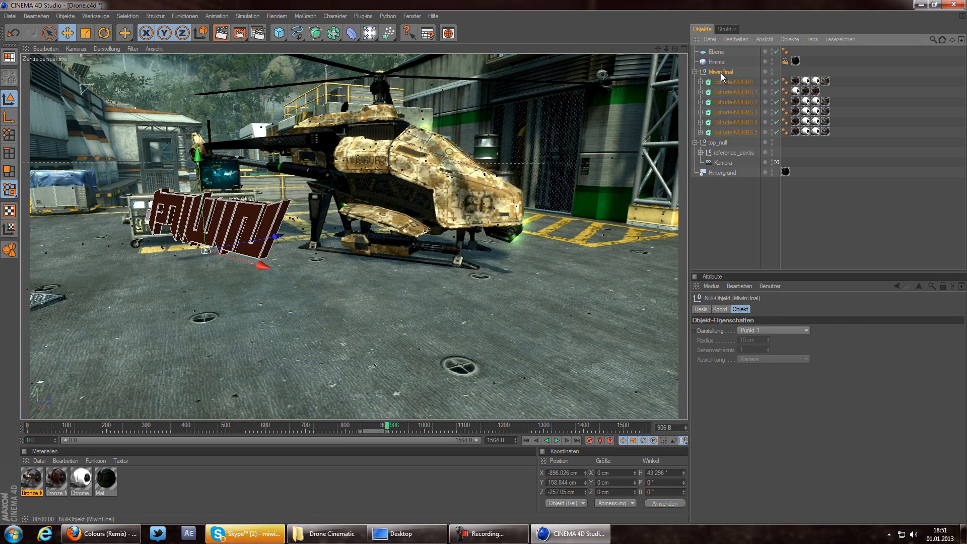
{"action": "left_click", "coordinate": [728, 310]}
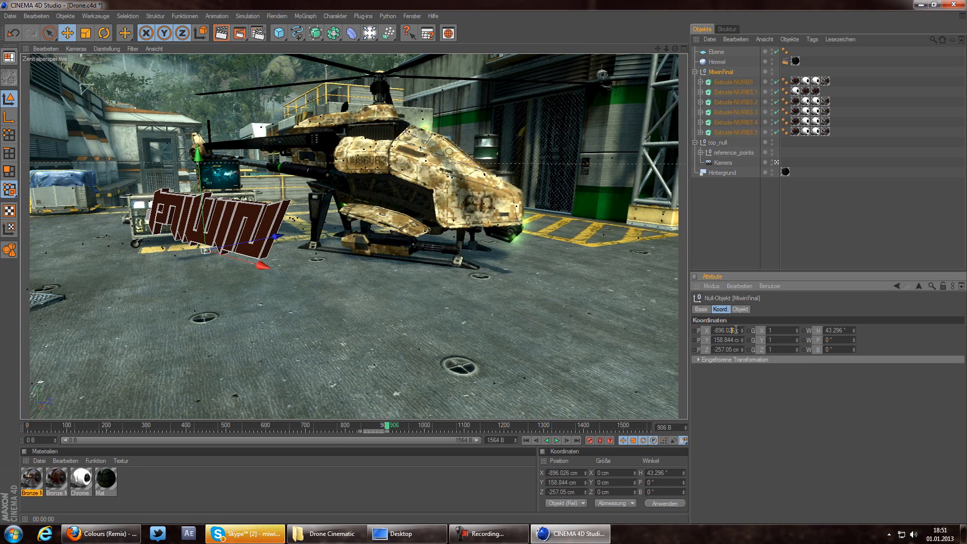
{"action": "right_click", "coordinate": [705, 329]}
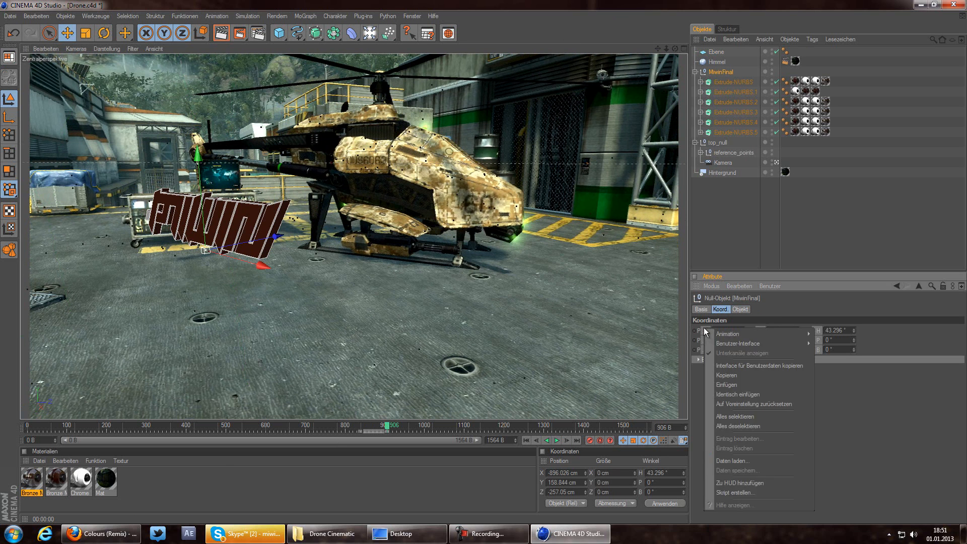
{"action": "left_click", "coordinate": [736, 376]}
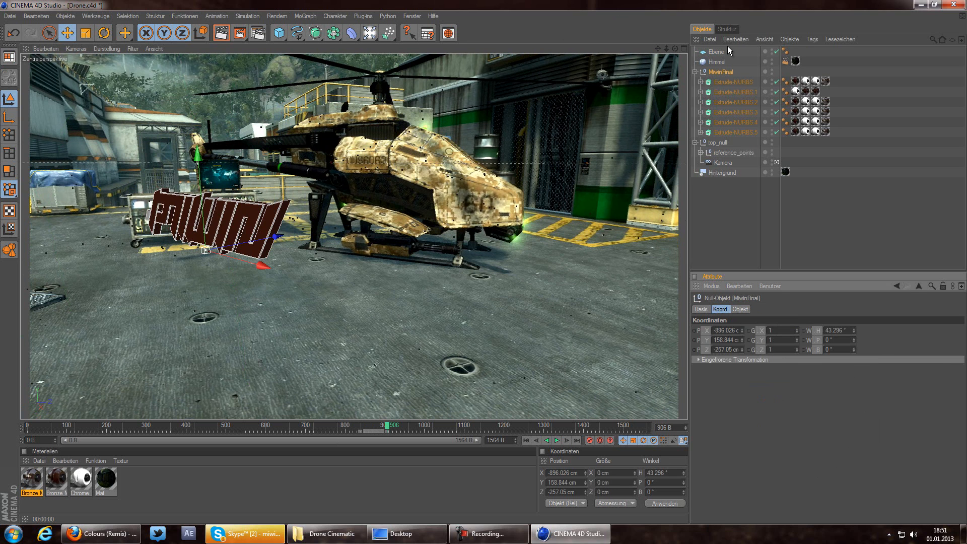
{"action": "left_click", "coordinate": [716, 52]}
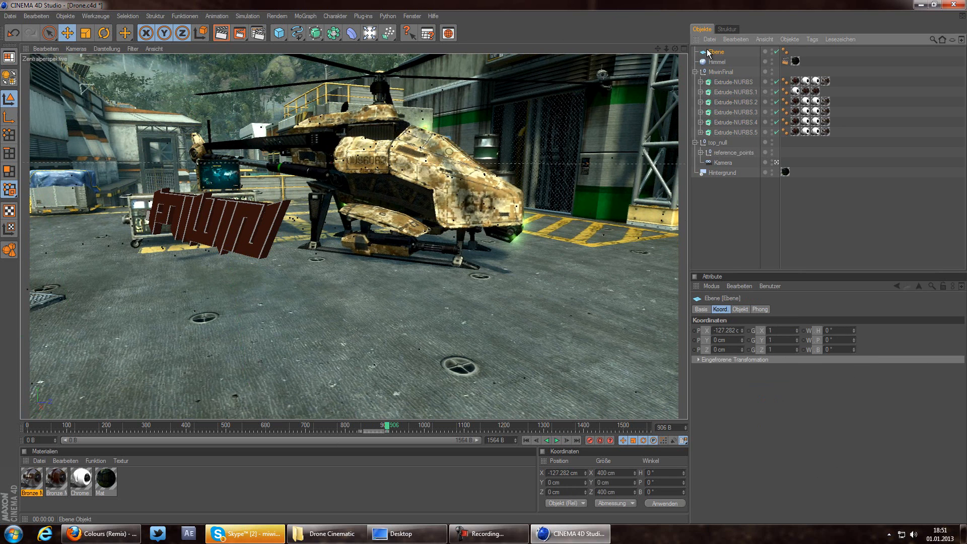
{"action": "right_click", "coordinate": [709, 332]}
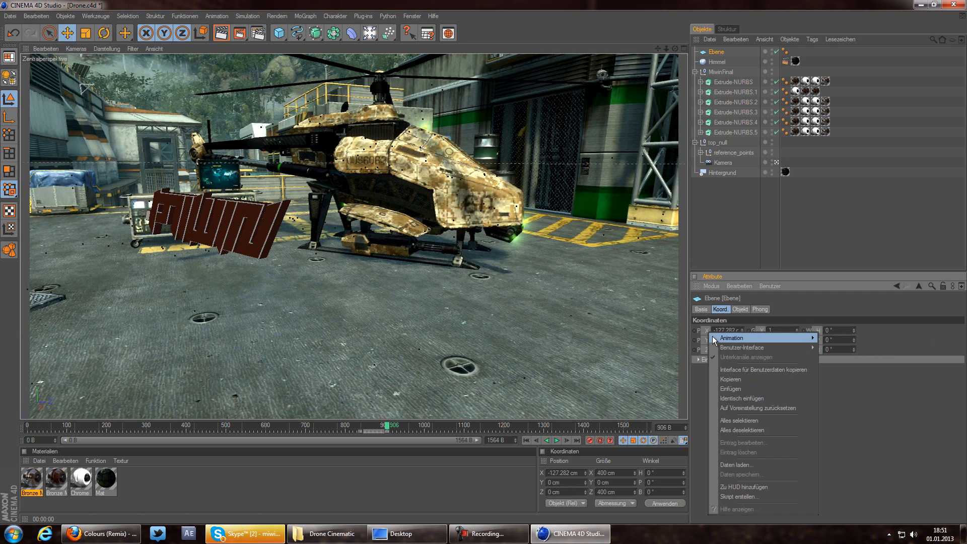
{"action": "left_click", "coordinate": [738, 387]}
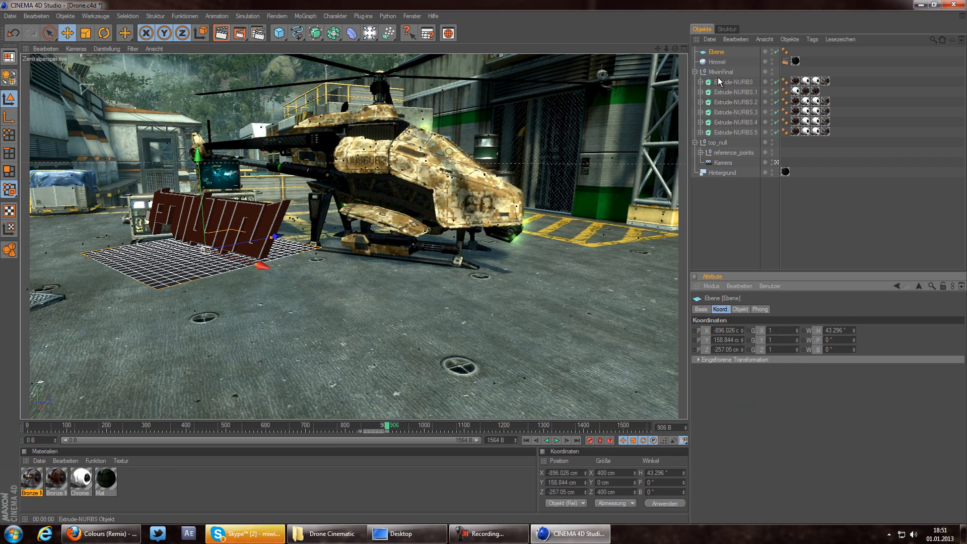
Step: Rename the plane as Plane Shadow and collapse the MiwinFinal group in the object list
{"action": "right_click", "coordinate": [719, 52]}
{"action": "double_click", "coordinate": [713, 52]}
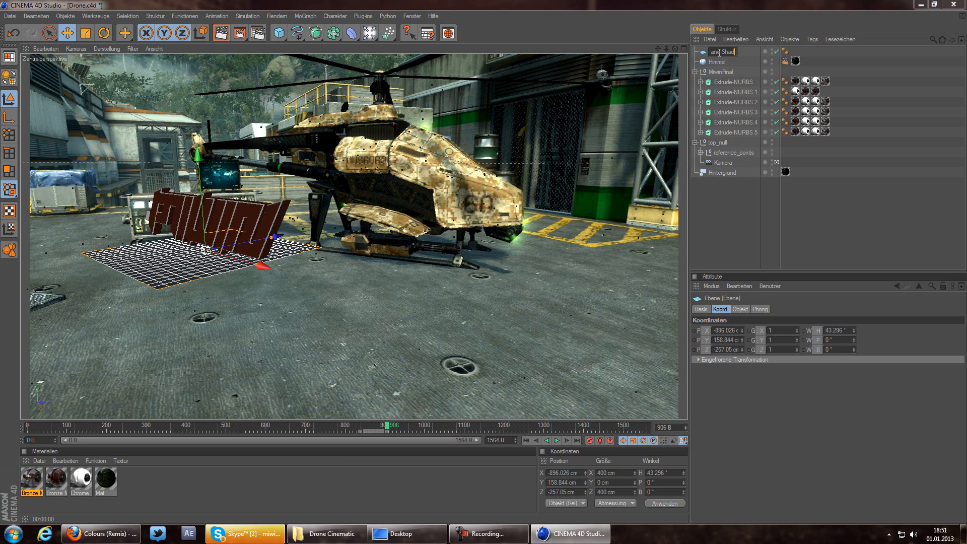
{"action": "key", "text": "Return"}
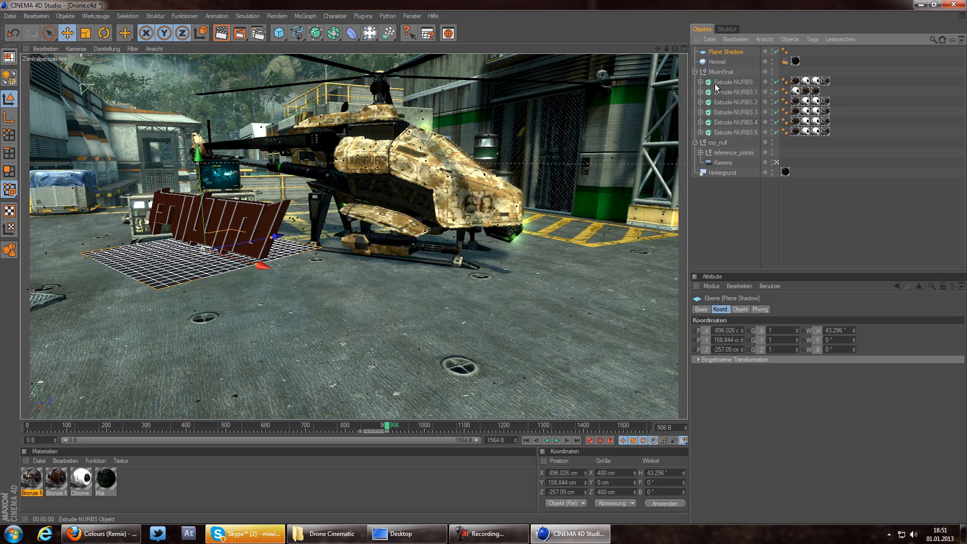
{"action": "left_click", "coordinate": [693, 73]}
{"action": "left_click", "coordinate": [695, 72]}
{"action": "left_click", "coordinate": [720, 72]}
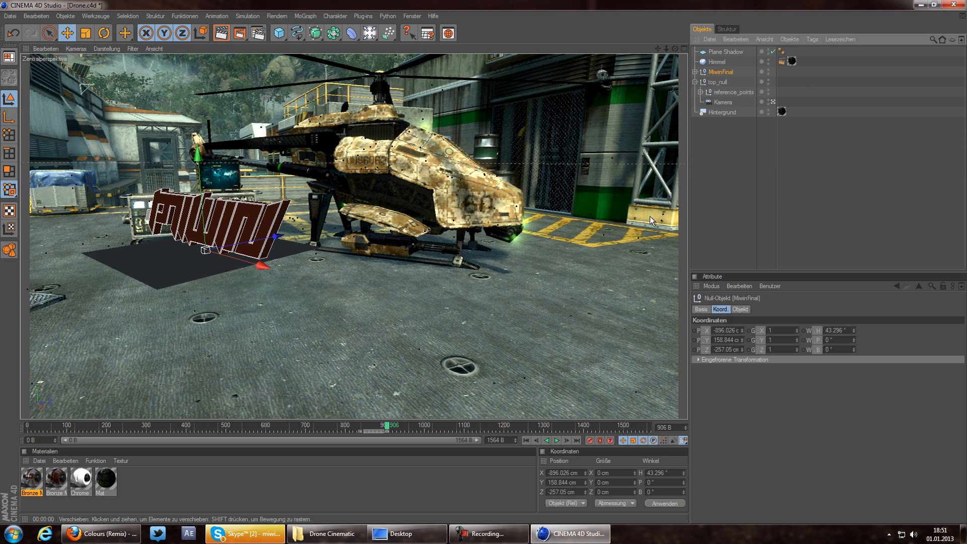
Step: At frame 1006, leave the tracked camera, hide the background in the viewport, and lower Plane Shadow to about 3.4 cm in Y
{"action": "mouse_move", "coordinate": [416, 426]}
{"action": "left_mouse_down"}
{"action": "mouse_move", "coordinate": [378, 425]}
{"action": "mouse_move", "coordinate": [427, 426]}
{"action": "left_mouse_up"}
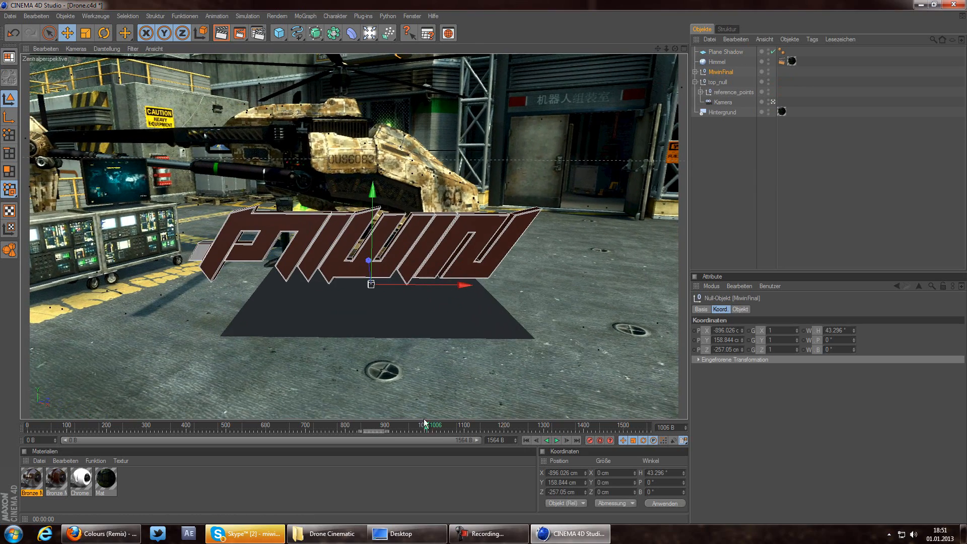
{"action": "left_click", "coordinate": [725, 51]}
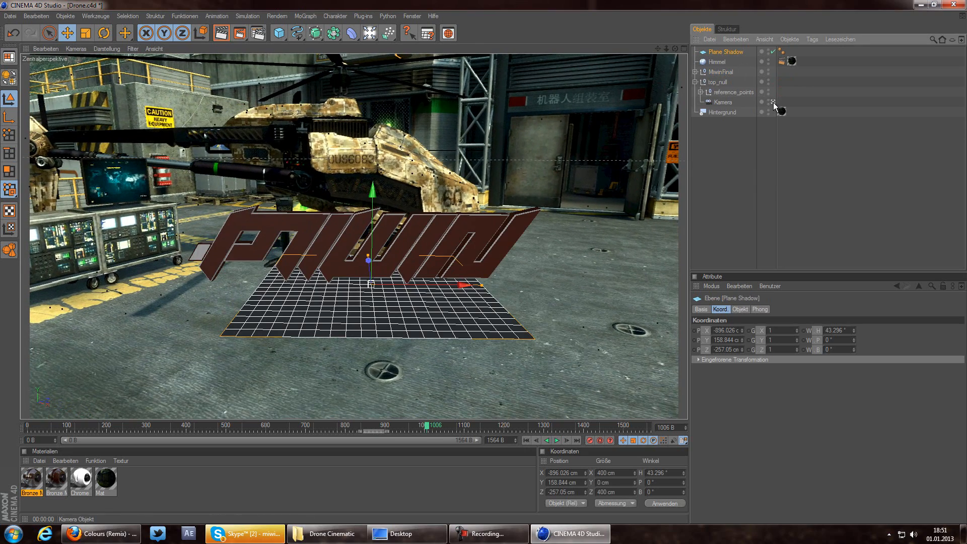
{"action": "left_click", "coordinate": [773, 102]}
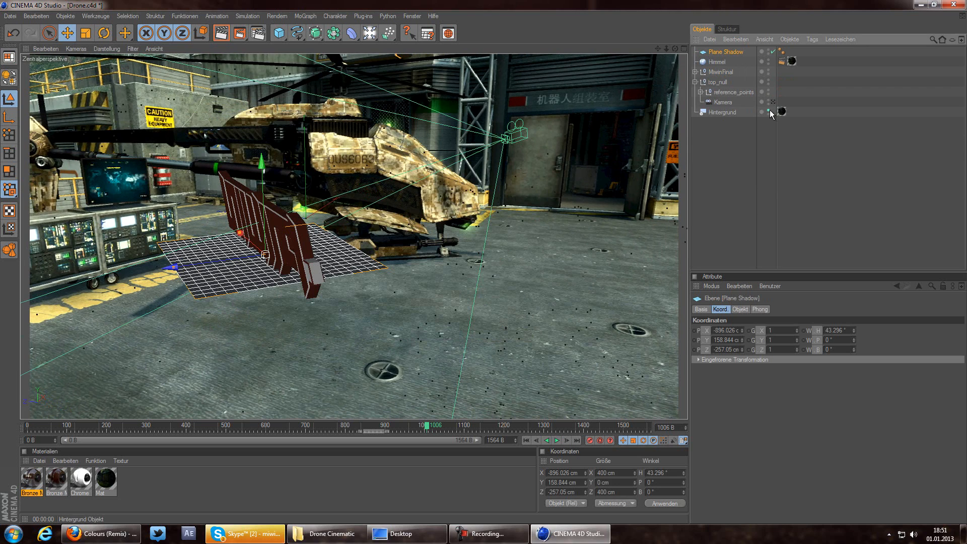
{"action": "double_click", "coordinate": [769, 110]}
{"action": "scroll", "coordinate": [544, 104], "scroll_direction": "up", "scroll_amount": 3}
{"action": "left_click_drag", "start_coordinate": [675, 49], "coordinate": [483, 262]}
{"action": "left_click_drag", "start_coordinate": [230, 204], "coordinate": [483, 262]}
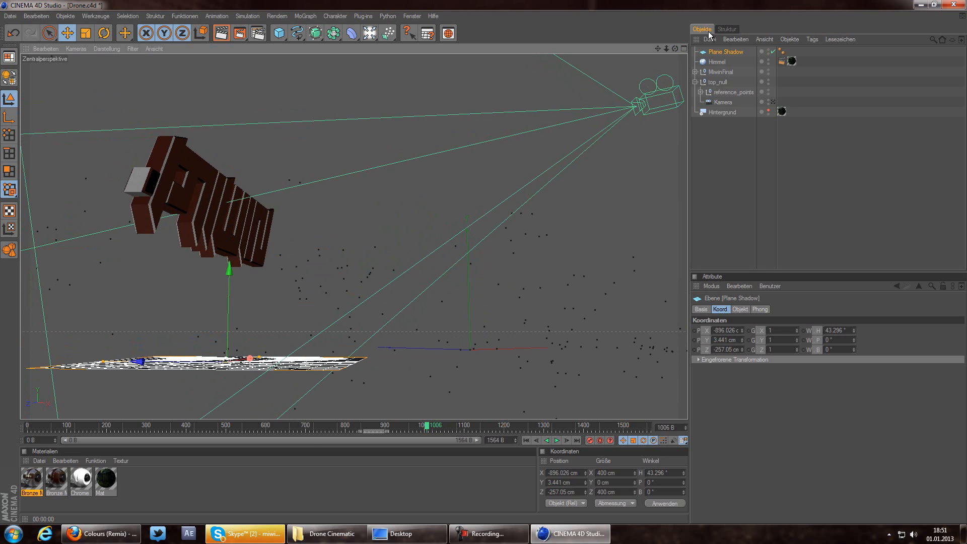
Step: Enlarge Plane Shadow to about 990 cm wide and 551 cm deep so it extends beyond the logo
{"action": "left_click_drag", "start_coordinate": [675, 49], "coordinate": [204, 245]}
{"action": "scroll", "coordinate": [394, 344], "scroll_direction": "down", "scroll_amount": 2}
{"action": "left_click_drag", "start_coordinate": [333, 292], "coordinate": [407, 267]}
{"action": "left_click_drag", "start_coordinate": [675, 49], "coordinate": [478, 262]}
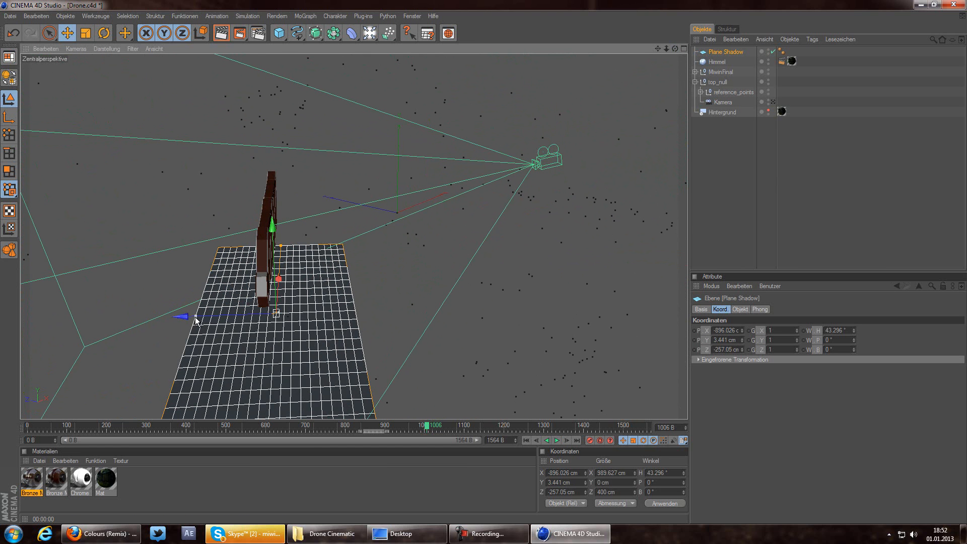
{"action": "left_click_drag", "start_coordinate": [194, 317], "coordinate": [482, 262]}
Step: Add a light object to the scene
{"action": "left_click", "coordinate": [709, 151]}
{"action": "left_click_drag", "start_coordinate": [369, 33], "coordinate": [385, 41]}
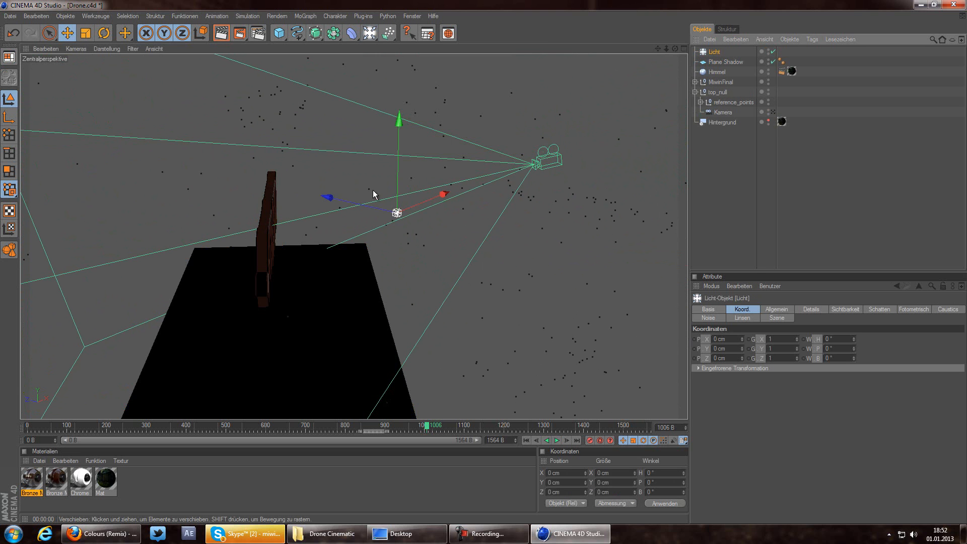
Step: Try to align the light with the logo by moving it to about -622 cm in X and turning its heading to about -46°
{"action": "left_click_drag", "start_coordinate": [675, 49], "coordinate": [486, 266]}
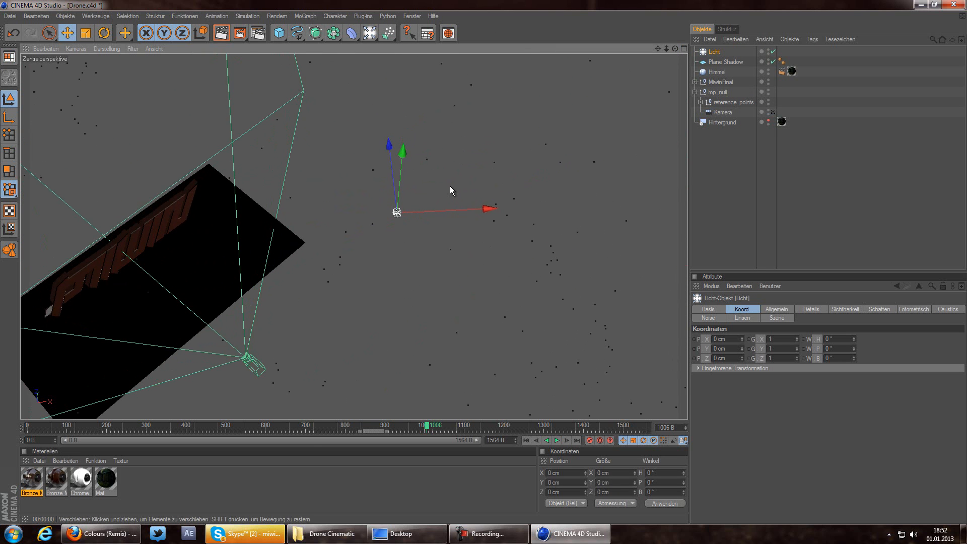
{"action": "left_click_drag", "start_coordinate": [445, 210], "coordinate": [275, 216]}
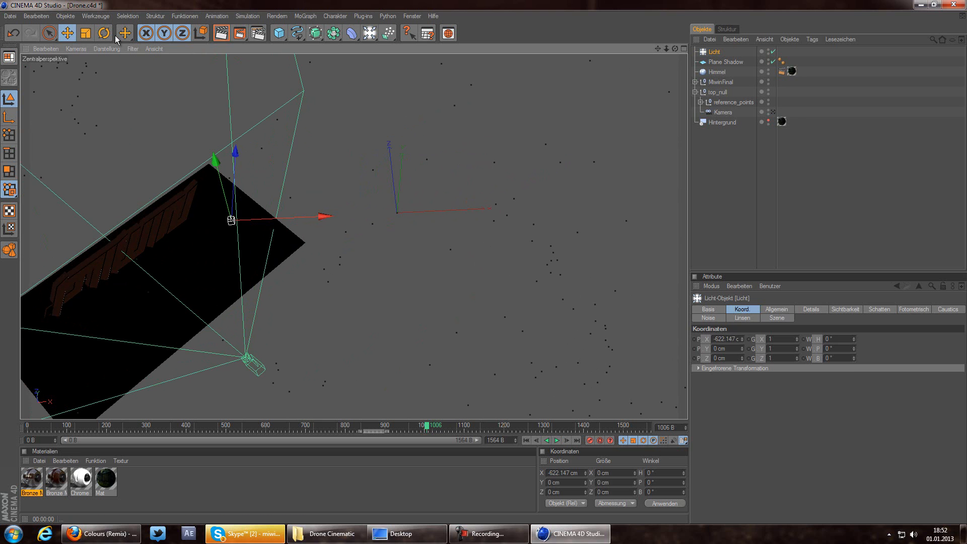
{"action": "key", "text": "r"}
{"action": "left_click_drag", "start_coordinate": [258, 272], "coordinate": [209, 270]}
Step: Copy Plane Shadow's coordinates and paste them onto the light
{"action": "left_click", "coordinate": [726, 62]}
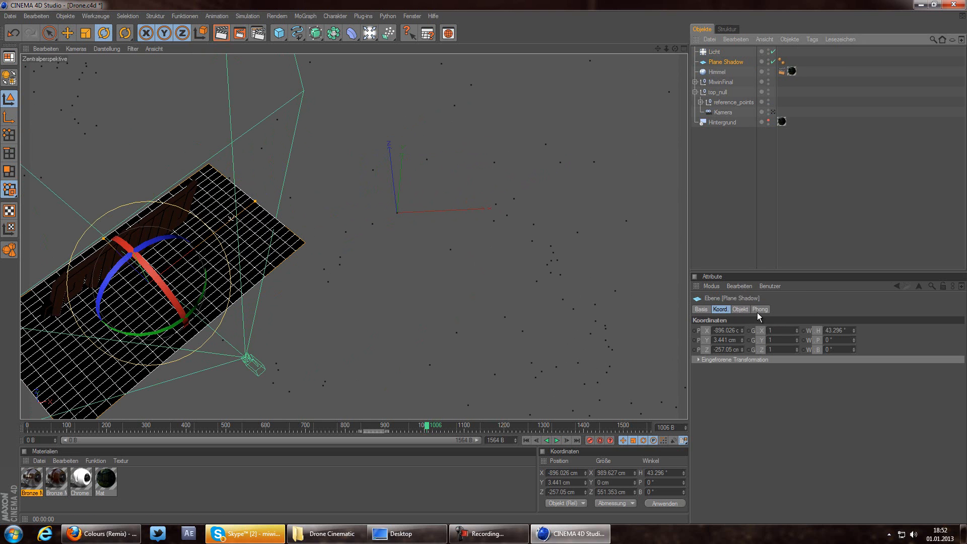
{"action": "right_click", "coordinate": [705, 333]}
{"action": "left_click", "coordinate": [725, 382]}
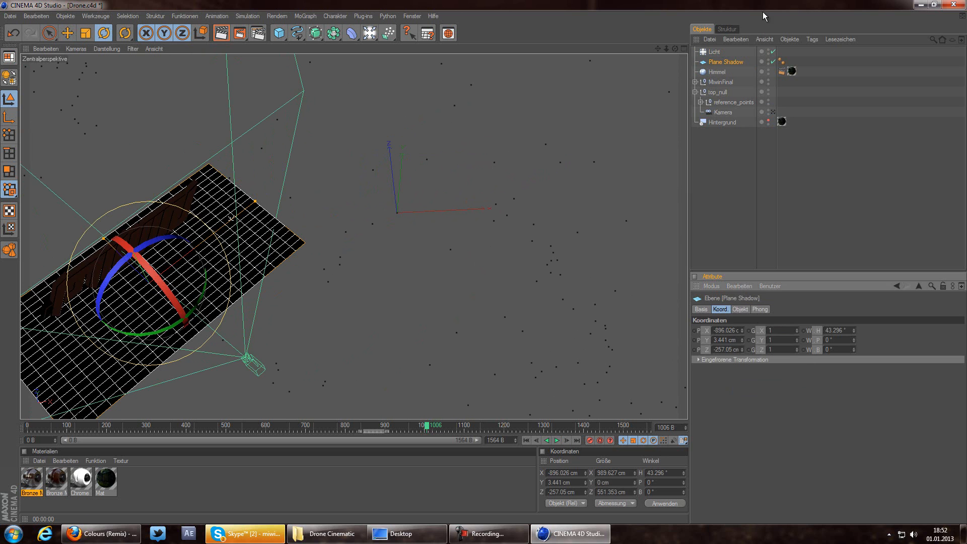
{"action": "left_click", "coordinate": [715, 53]}
{"action": "right_click", "coordinate": [706, 343]}
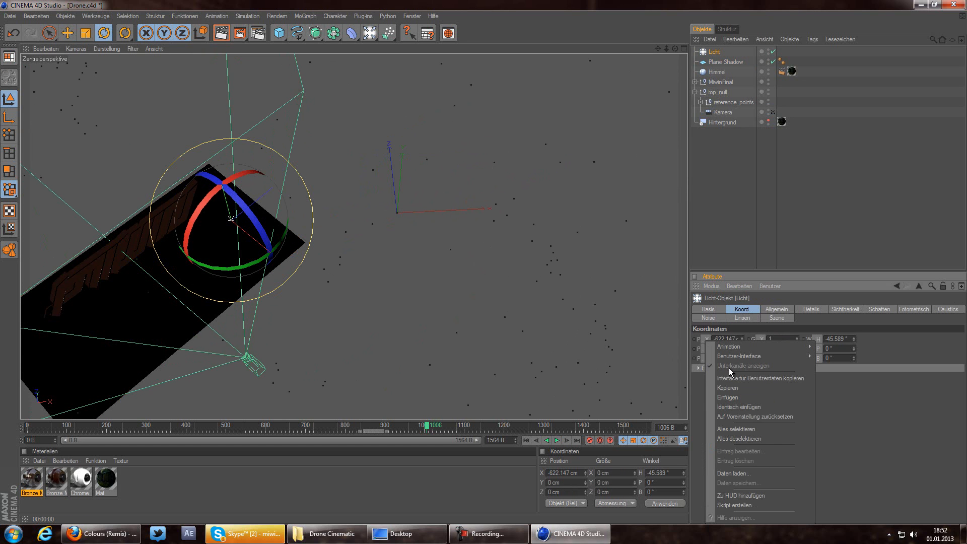
{"action": "left_click", "coordinate": [728, 398]}
Step: Raise the light above the logo to about 1109 cm in Y and return to the tracked camera view with the background shown
{"action": "left_click", "coordinate": [73, 35]}
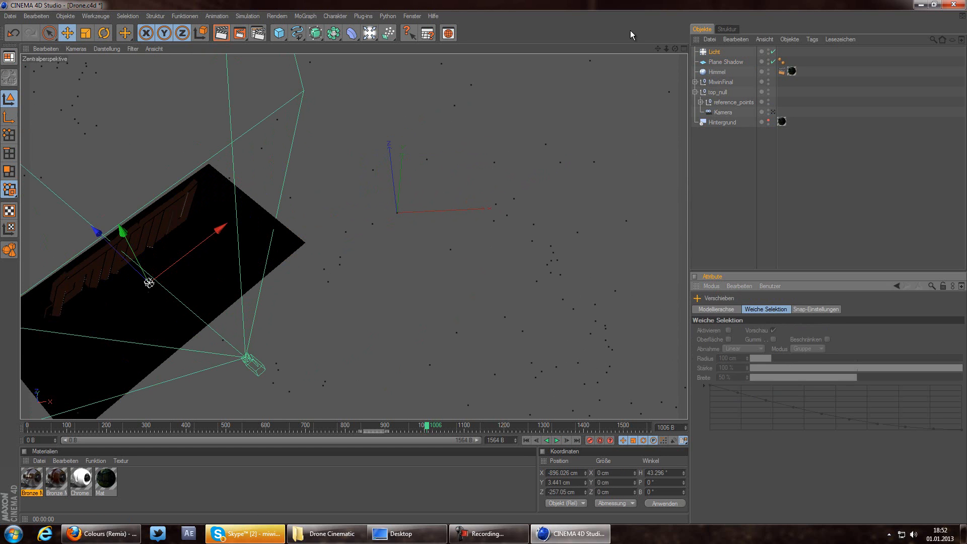
{"action": "left_click_drag", "start_coordinate": [675, 49], "coordinate": [489, 262]}
{"action": "left_click_drag", "start_coordinate": [135, 201], "coordinate": [484, 262]}
{"action": "scroll", "coordinate": [205, 276], "scroll_direction": "down", "scroll_amount": 5}
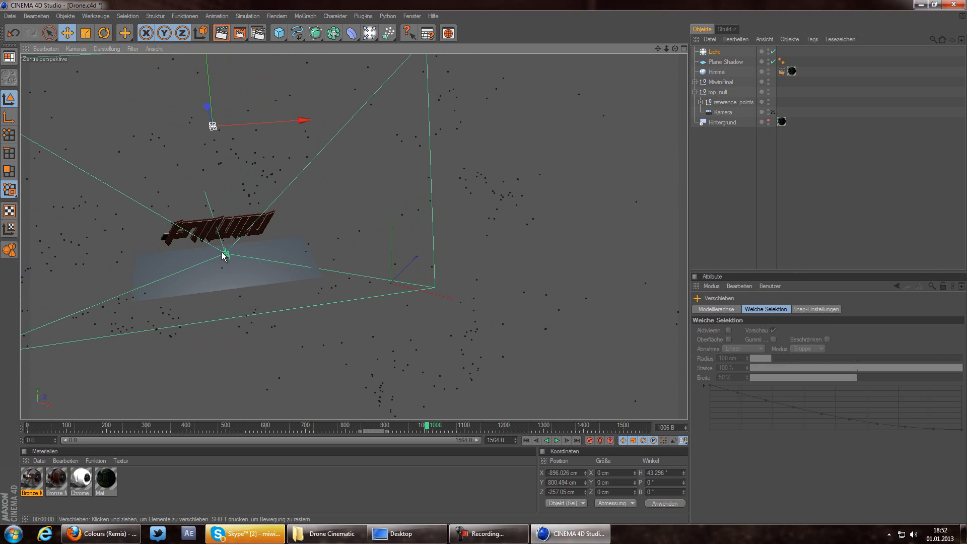
{"action": "left_click_drag", "start_coordinate": [210, 98], "coordinate": [484, 260]}
{"action": "left_click", "coordinate": [773, 112]}
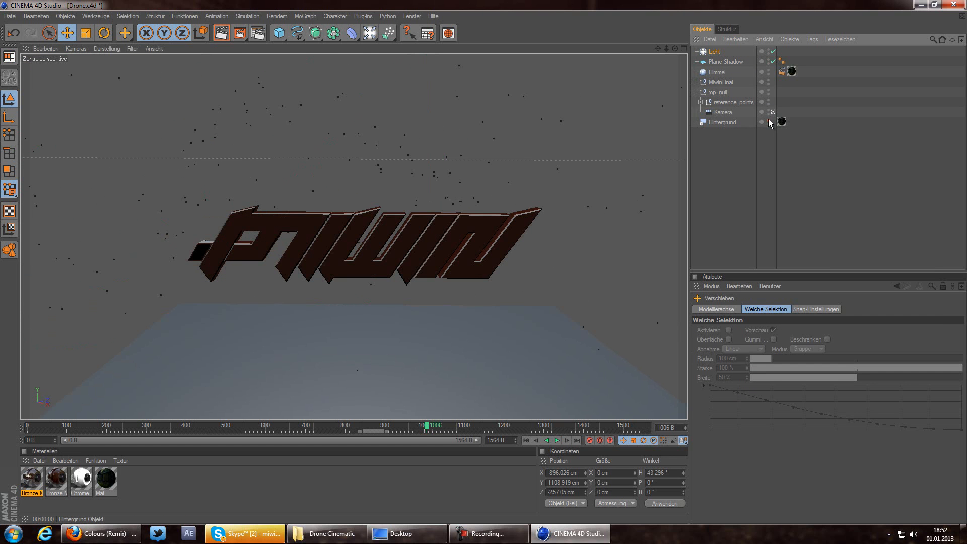
{"action": "left_click", "coordinate": [768, 121]}
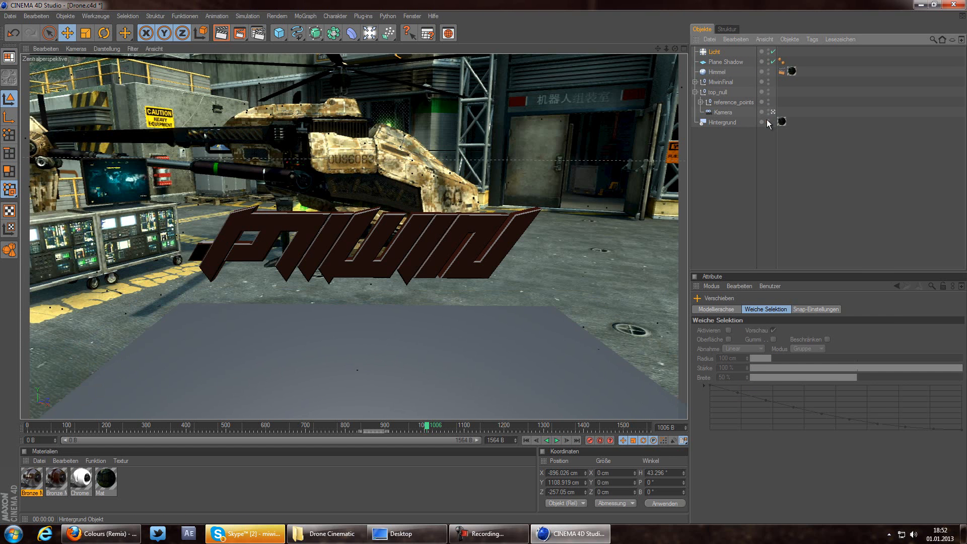
Step: Set the light's shadow type to Shad.-Maps (Weich) and render the view
{"action": "left_click", "coordinate": [737, 50]}
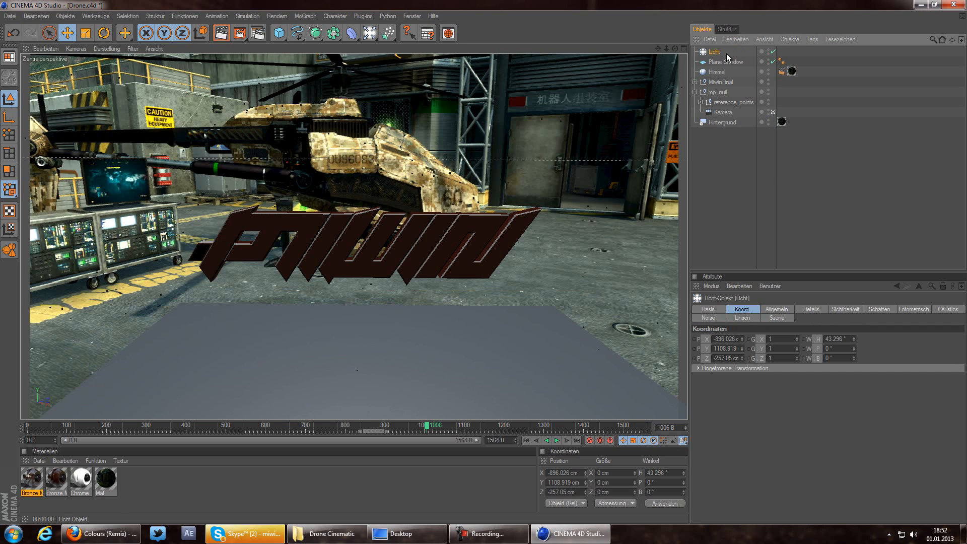
{"action": "left_click", "coordinate": [886, 310]}
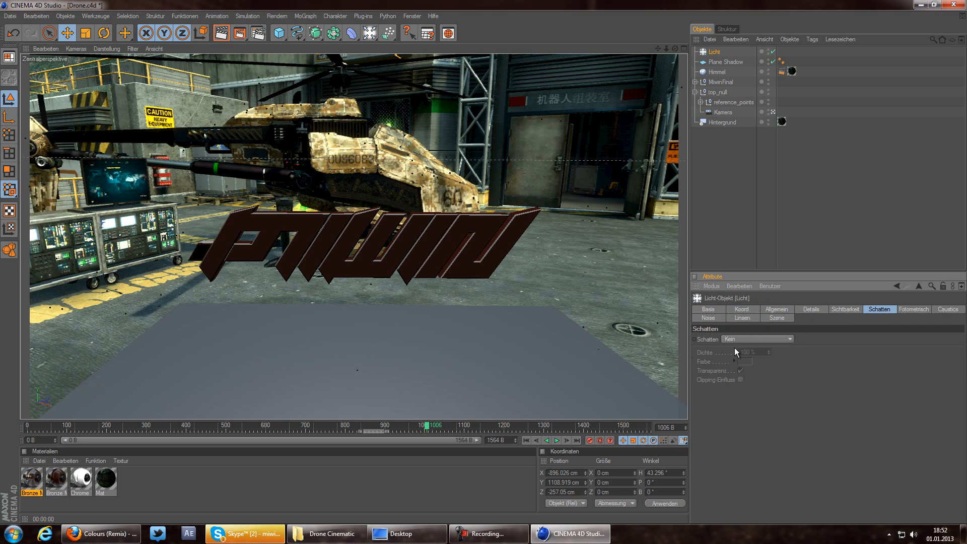
{"action": "left_click", "coordinate": [756, 339]}
{"action": "left_click", "coordinate": [756, 355]}
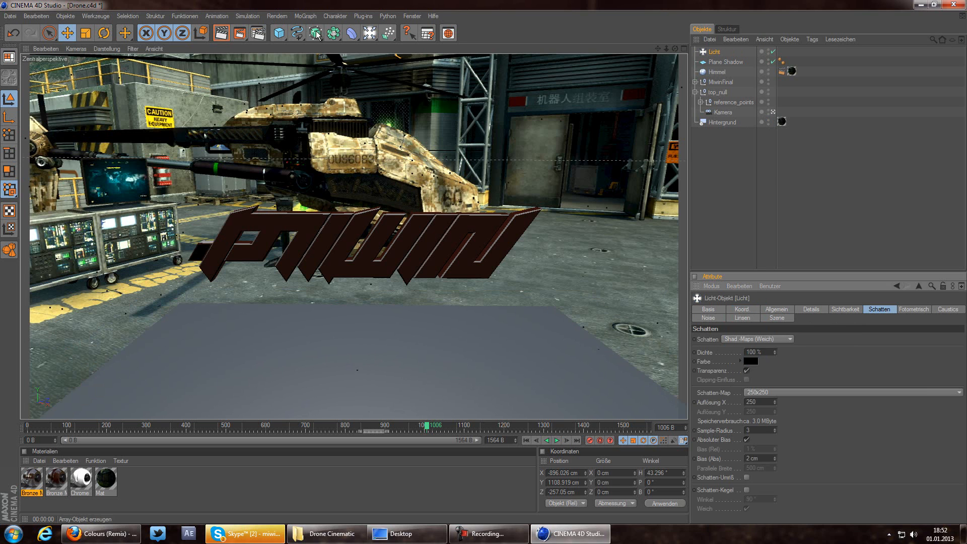
{"action": "left_click", "coordinate": [221, 33]}
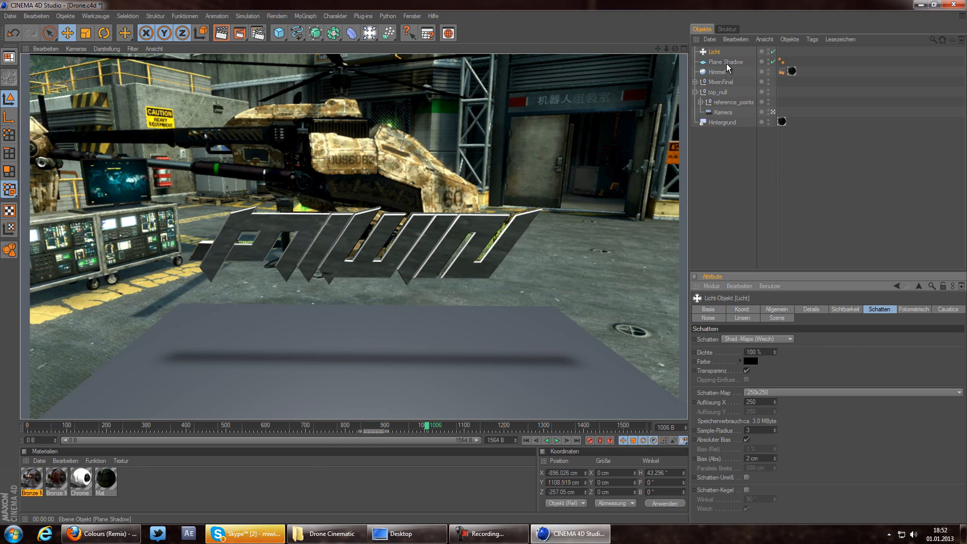
Step: Move Plane Shadow in the object hierarchy to directly above Hintergrund
{"action": "left_click", "coordinate": [715, 53]}
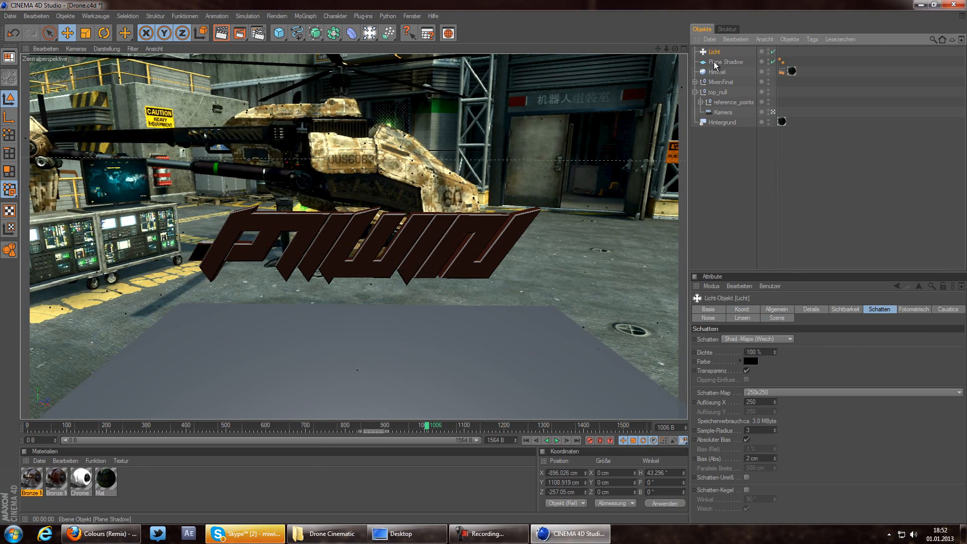
{"action": "left_click", "coordinate": [715, 64]}
{"action": "left_click_drag", "start_coordinate": [723, 117], "coordinate": [721, 117]}
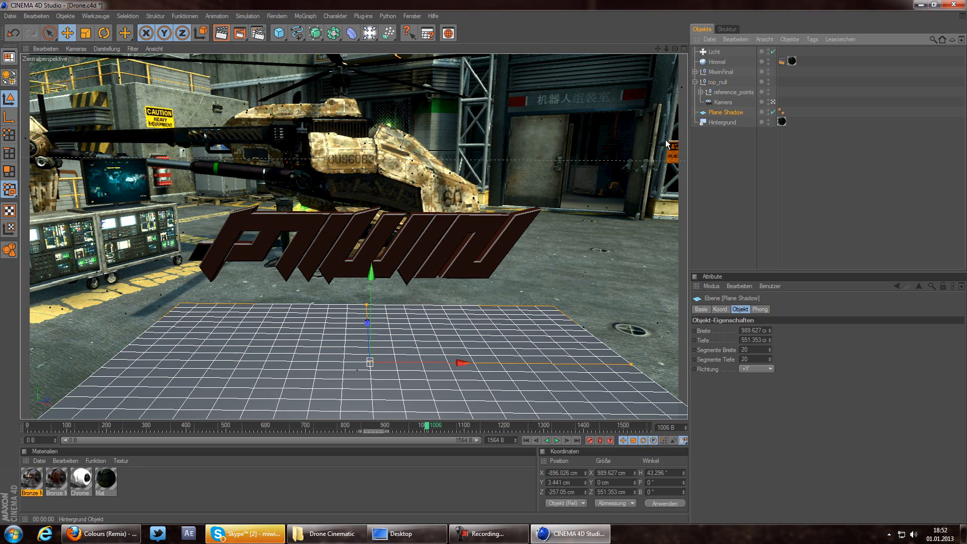
Step: Apply the Mat footage material to Plane Shadow and set its projection to Frontal-Mapping
{"action": "left_click", "coordinate": [140, 485]}
{"action": "left_click_drag", "start_coordinate": [115, 479], "coordinate": [742, 113]}
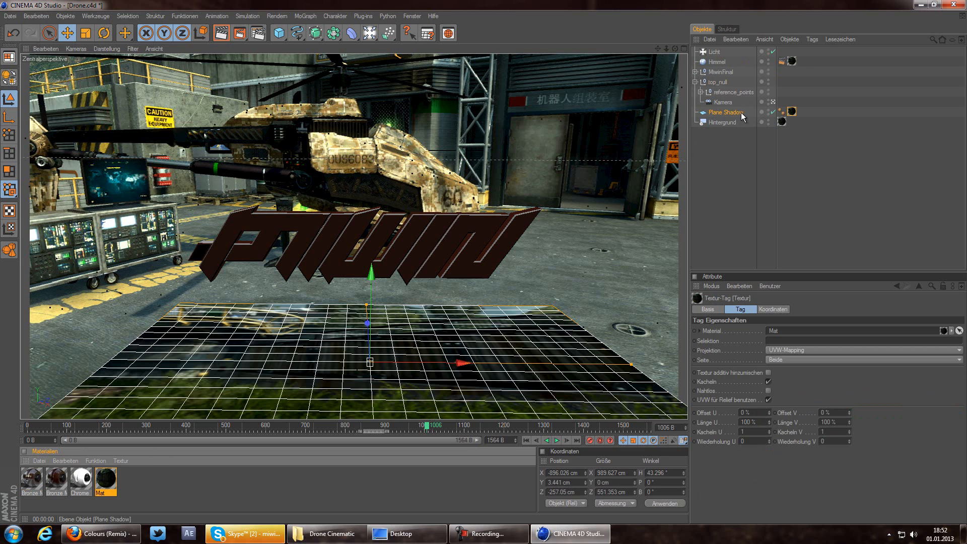
{"action": "left_click", "coordinate": [786, 350]}
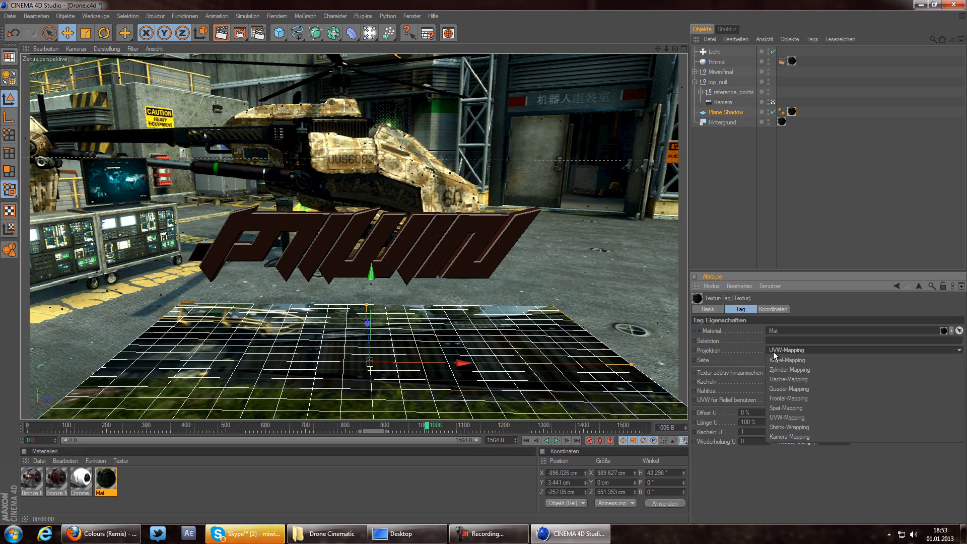
{"action": "left_click", "coordinate": [781, 352]}
{"action": "left_click", "coordinate": [782, 353]}
{"action": "left_click", "coordinate": [779, 399]}
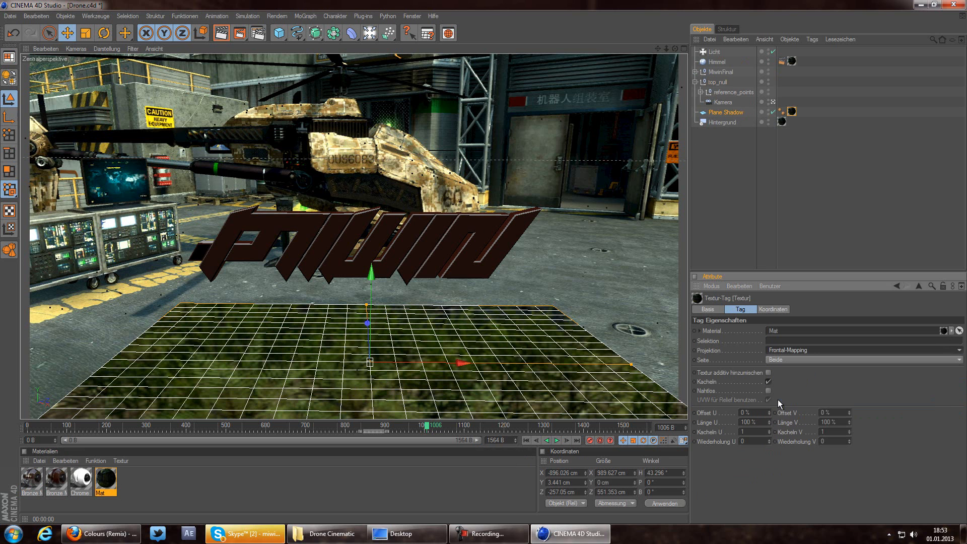
Step: Add a Render tag to Plane Shadow with Selbstbeschattung disabled and Hintergrund-Compositing enabled
{"action": "left_click", "coordinate": [728, 112]}
{"action": "right_click", "coordinate": [730, 110]}
{"action": "mouse_move", "coordinate": [806, 118]}
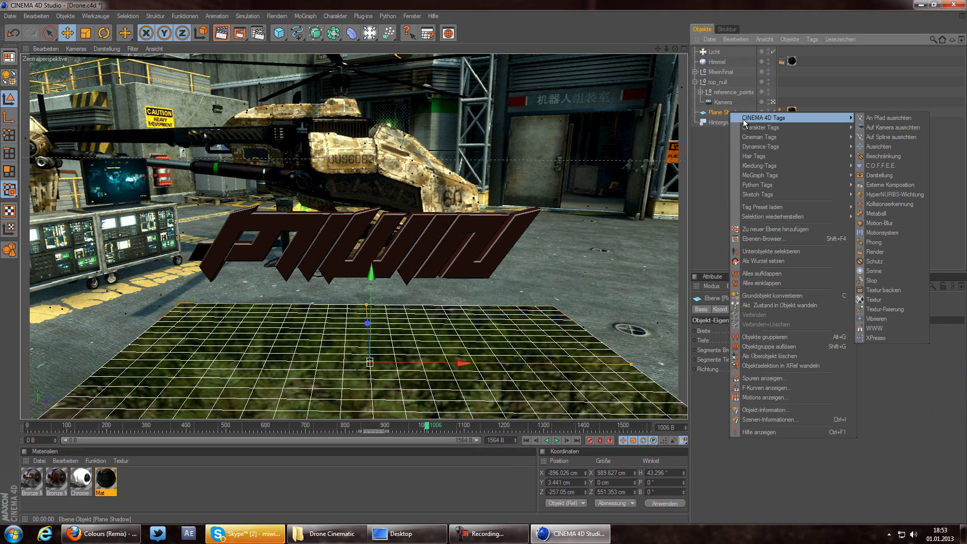
{"action": "left_click", "coordinate": [878, 252]}
{"action": "left_click", "coordinate": [833, 330]}
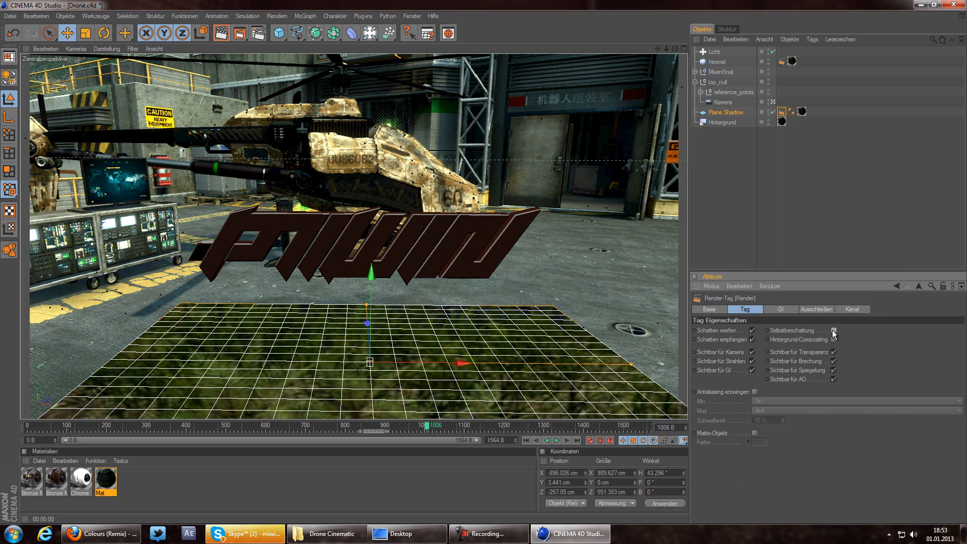
{"action": "left_click", "coordinate": [834, 340]}
Step: Render the camera view at frames 1006 and 952 to check the logo's shadow on the ground
{"action": "left_click", "coordinate": [222, 29]}
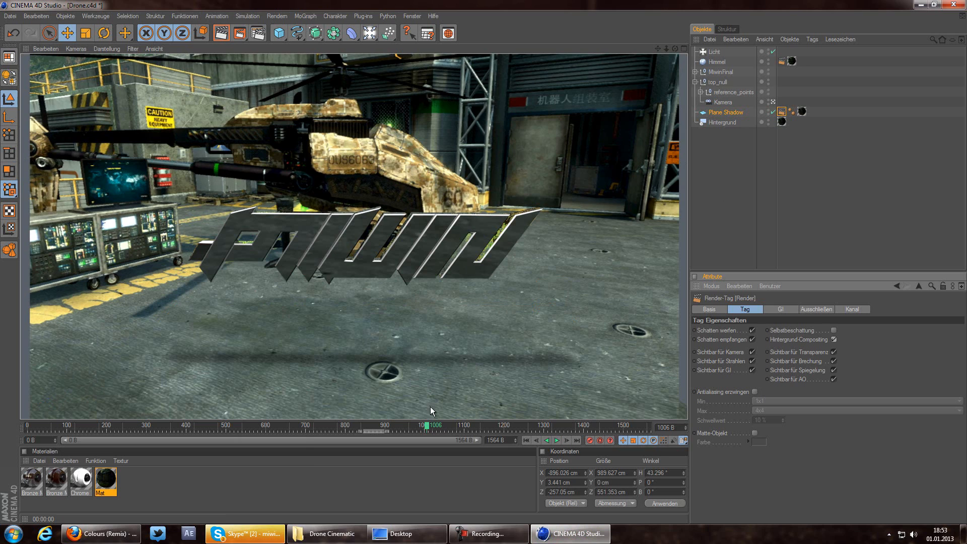
{"action": "mouse_move", "coordinate": [409, 423]}
{"action": "left_mouse_down"}
{"action": "mouse_move", "coordinate": [419, 425]}
{"action": "mouse_move", "coordinate": [406, 425]}
{"action": "left_mouse_up"}
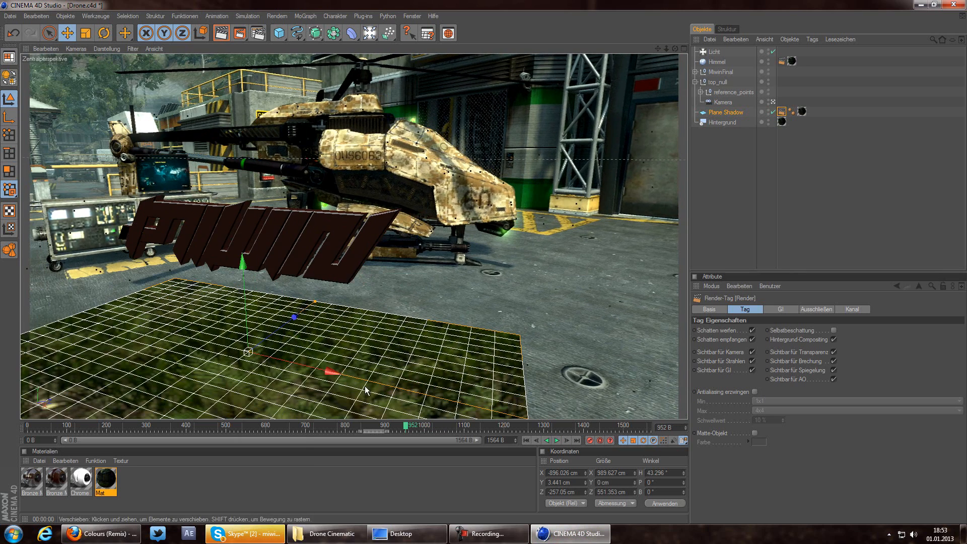
{"action": "left_click", "coordinate": [222, 34]}
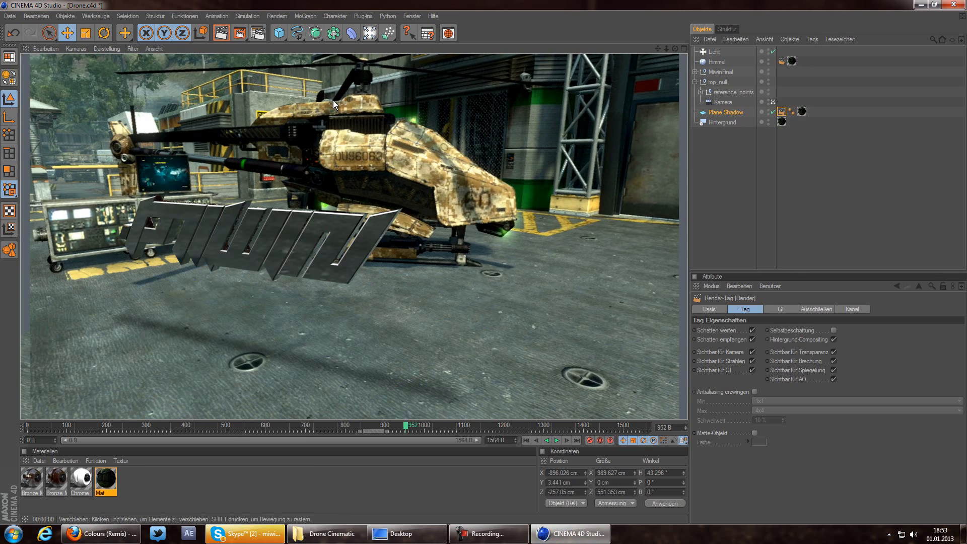
Step: Hide Plane Shadow in the editor view only and test-render the shadow up to frame 1068
{"action": "left_click", "coordinate": [754, 112]}
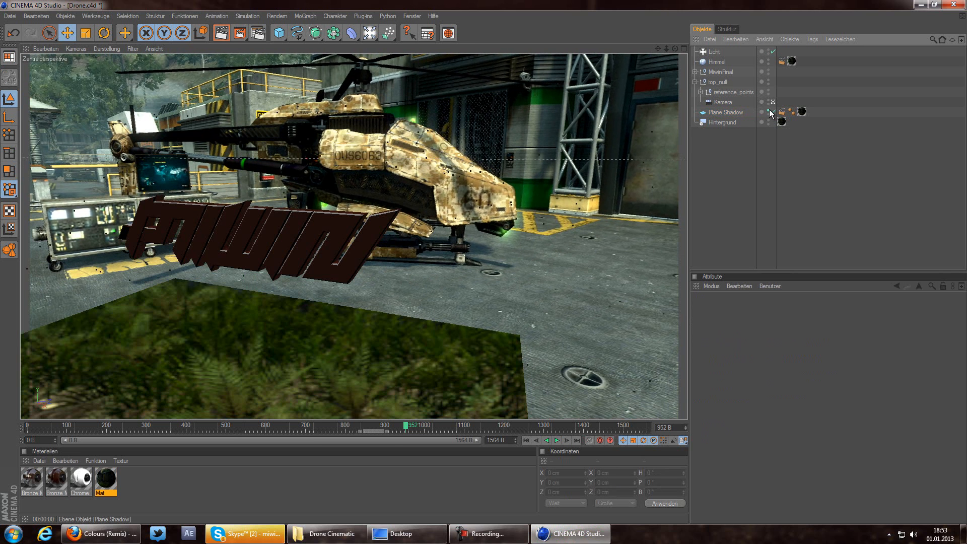
{"action": "left_click", "coordinate": [769, 111]}
{"action": "left_click", "coordinate": [421, 428]}
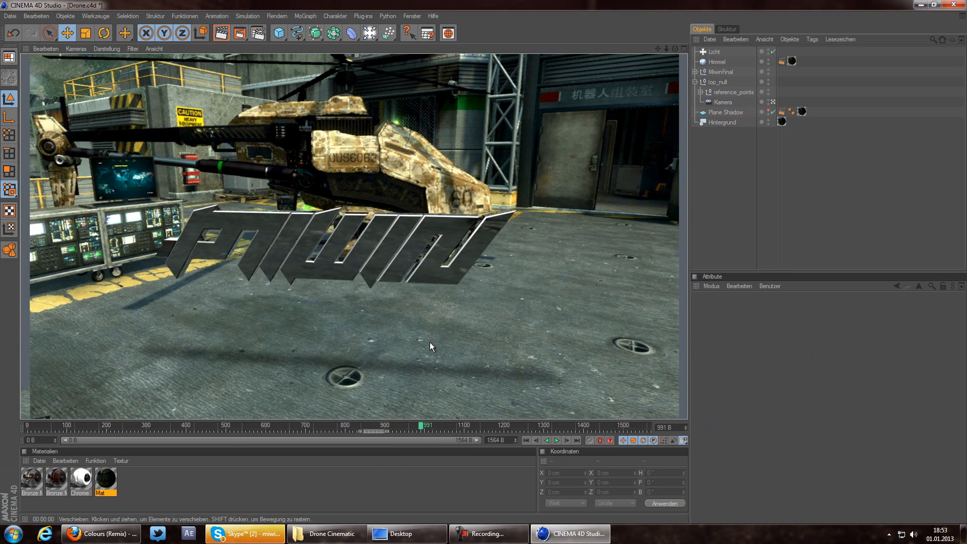
{"action": "left_click_drag", "start_coordinate": [423, 427], "coordinate": [451, 426]}
{"action": "left_click", "coordinate": [222, 34]}
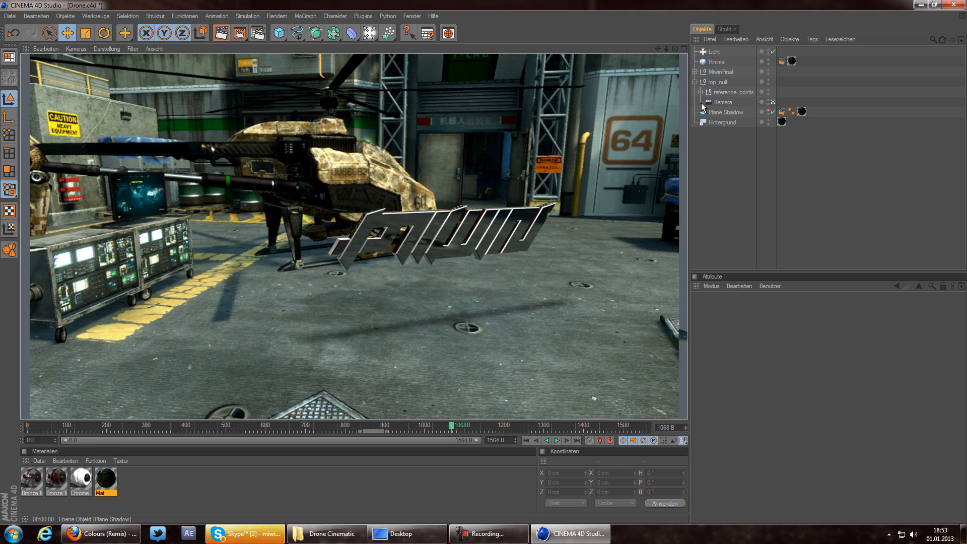
{"action": "left_click", "coordinate": [725, 172]}
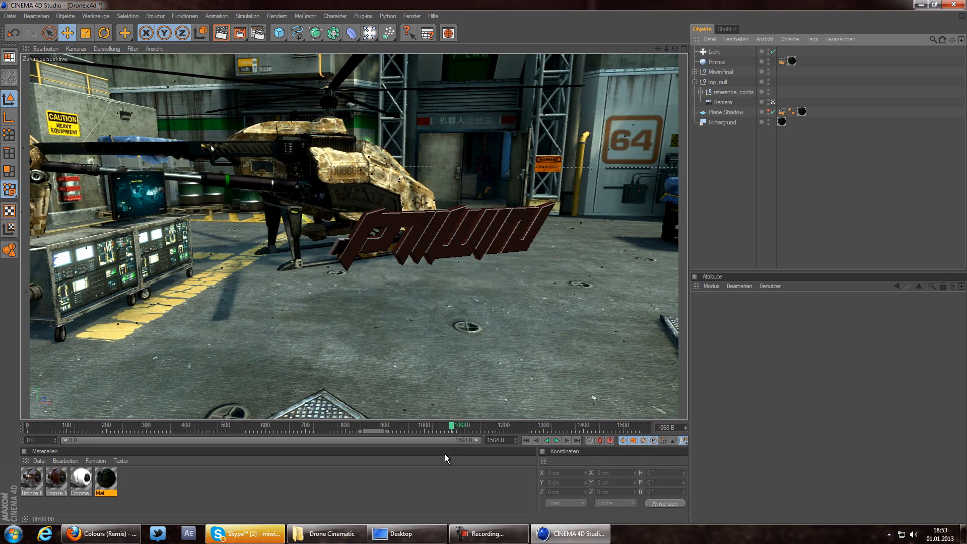
Step: Move to frame 475 and set the render output range from frame 475 to 1564
{"action": "left_click_drag", "start_coordinate": [451, 433], "coordinate": [352, 433]}
{"action": "left_click_drag", "start_coordinate": [338, 396], "coordinate": [216, 403]}
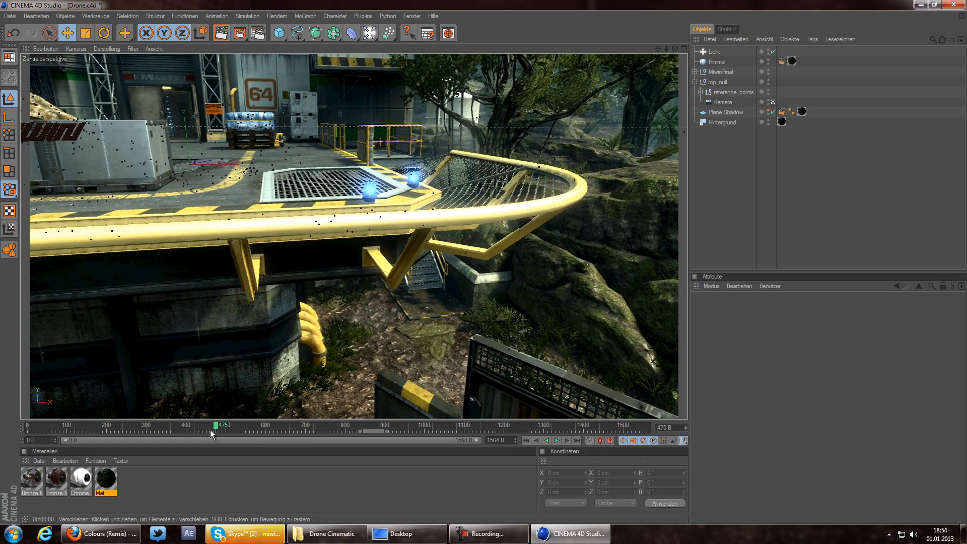
{"action": "left_click", "coordinate": [259, 34]}
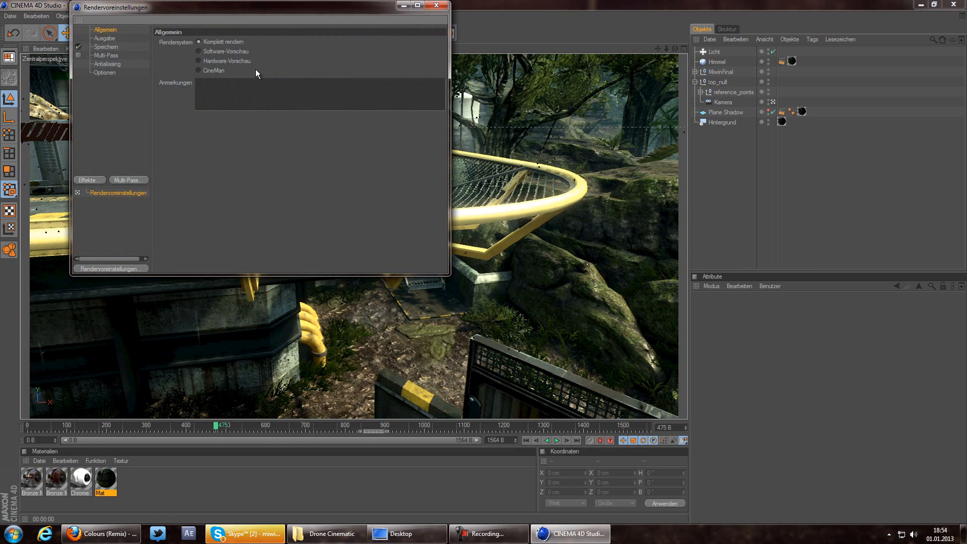
{"action": "left_click", "coordinate": [105, 38]}
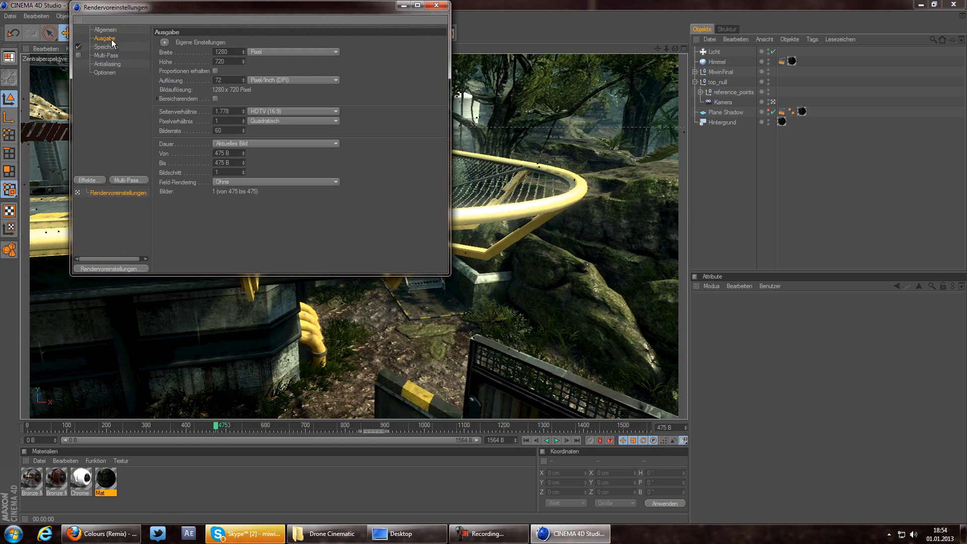
{"action": "left_click", "coordinate": [435, 9]}
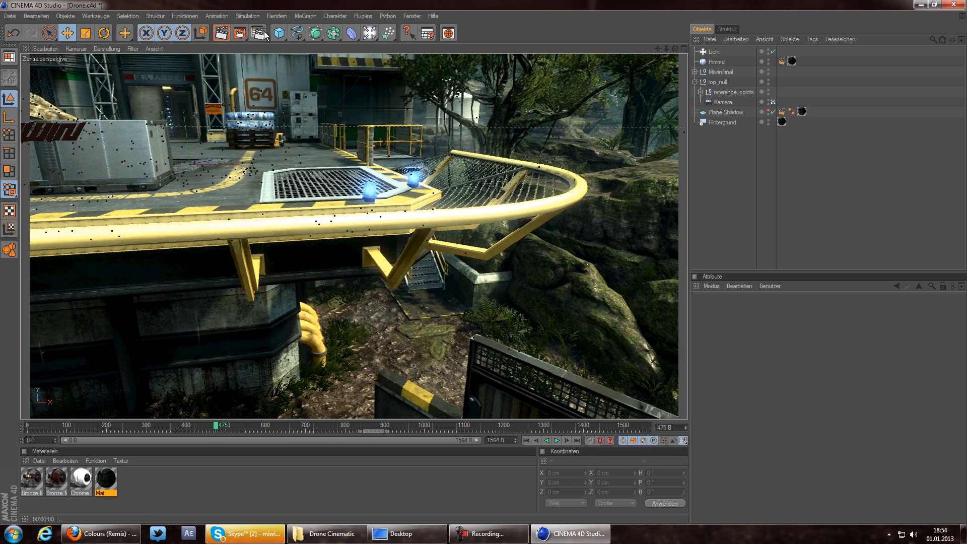
{"action": "left_click", "coordinate": [259, 33]}
{"action": "left_click_drag", "start_coordinate": [136, 10], "coordinate": [359, 116]}
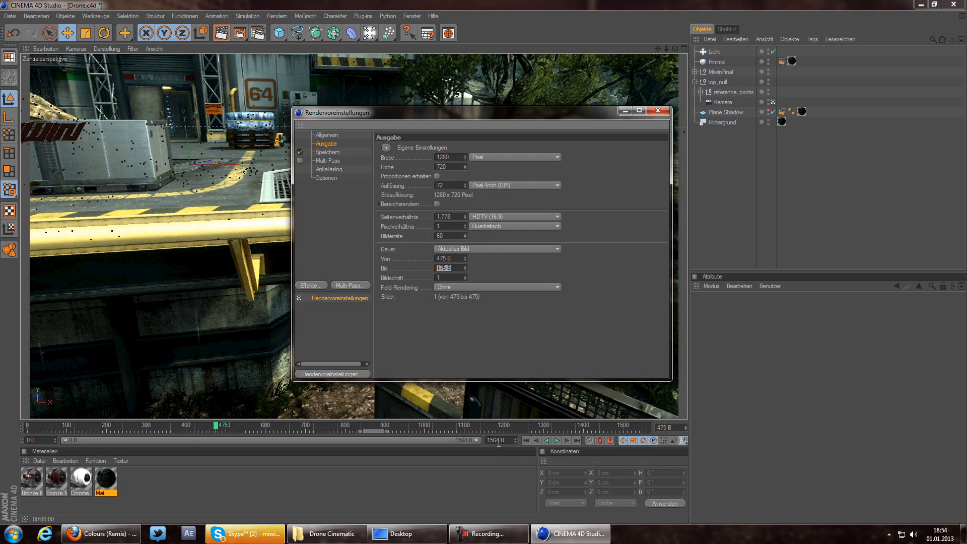
{"action": "type", "text": "156"}
{"action": "left_click", "coordinate": [459, 276]}
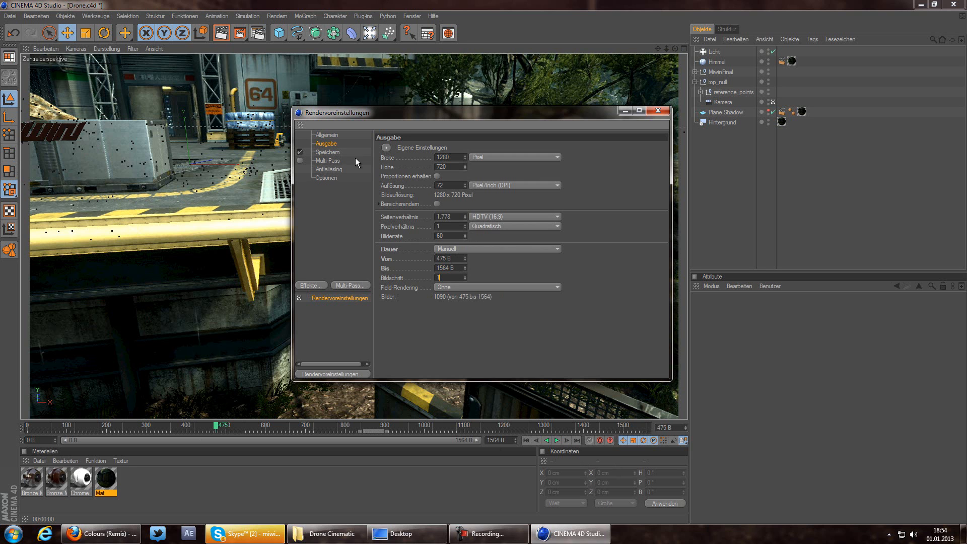
Step: Start choosing the render's save location and browse to the Drone Cinematic folder inside Motion Tracking Tutorial on the desktop
{"action": "left_click", "coordinate": [327, 153]}
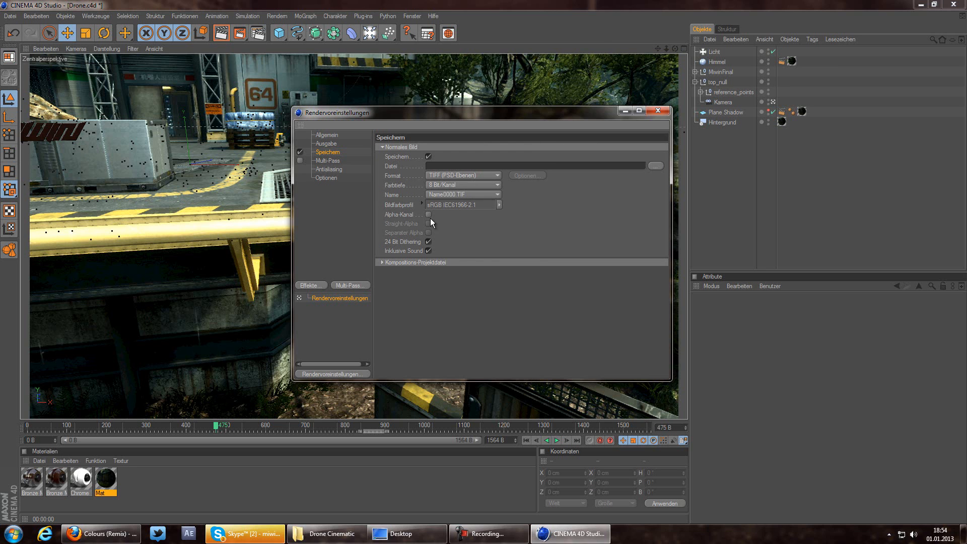
{"action": "left_click", "coordinate": [655, 167]}
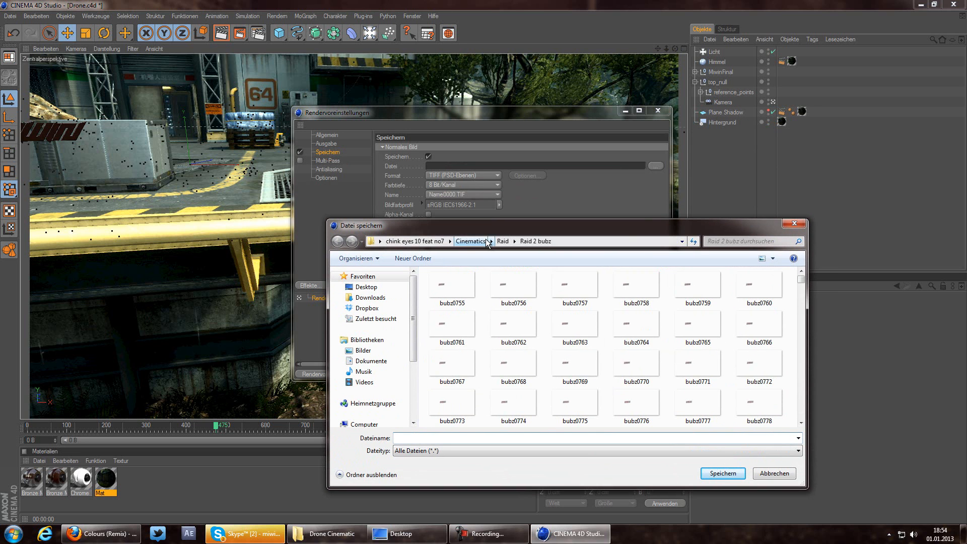
{"action": "left_click", "coordinate": [479, 241]}
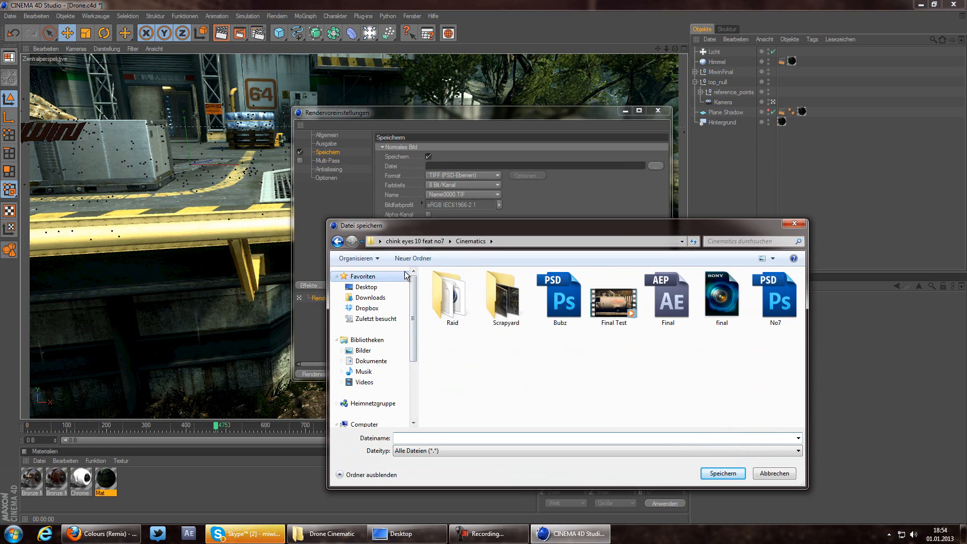
{"action": "left_click", "coordinate": [407, 241]}
{"action": "left_click", "coordinate": [366, 287]}
{"action": "left_click", "coordinate": [471, 328]}
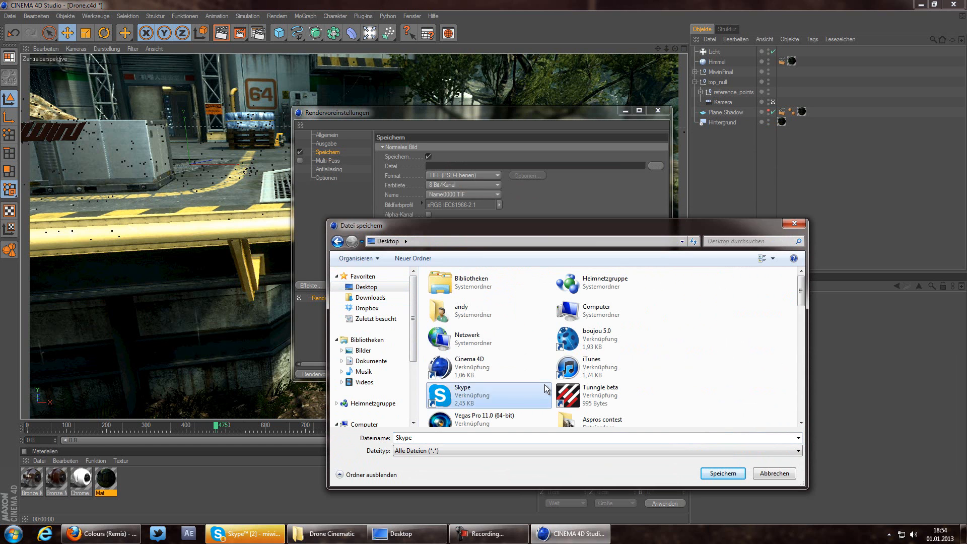
{"action": "scroll", "coordinate": [545, 384], "scroll_direction": "down", "scroll_amount": 3}
{"action": "double_click", "coordinate": [630, 330]}
{"action": "left_click", "coordinate": [467, 292]}
{"action": "double_click", "coordinate": [467, 297]}
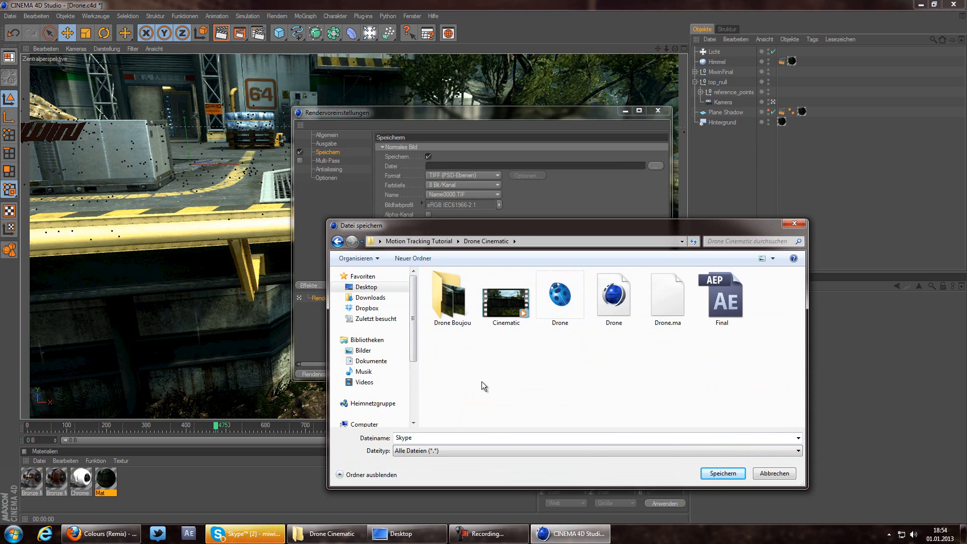
Step: Create a folder named Miwin Shadow inside Drone Cinematic and open it
{"action": "right_click", "coordinate": [482, 382]}
{"action": "mouse_move", "coordinate": [507, 491]}
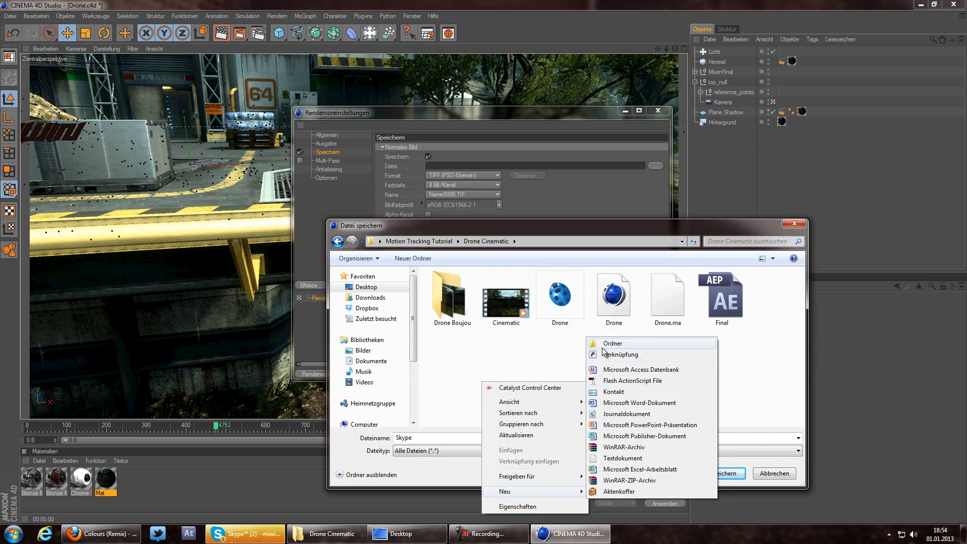
{"action": "left_click", "coordinate": [617, 343]}
{"action": "type", "text": "Mi"}
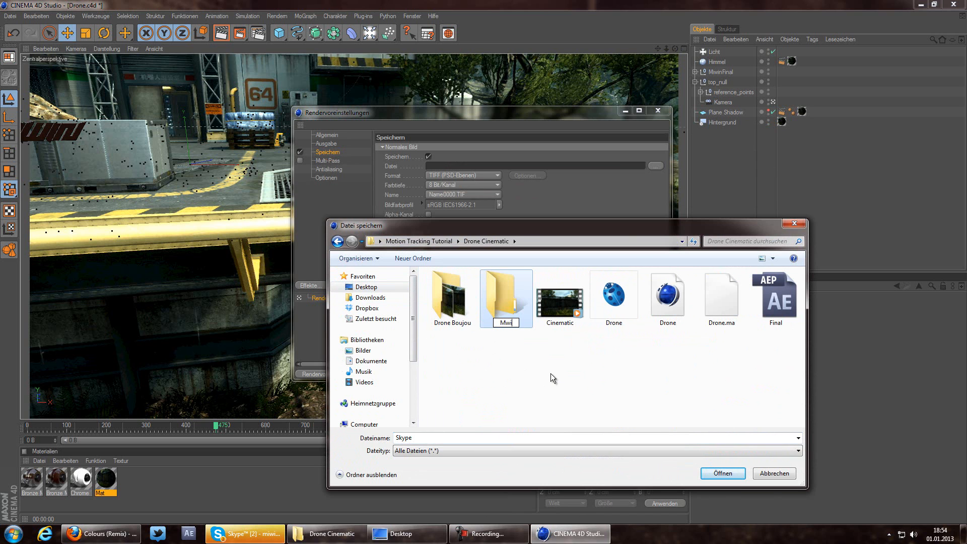
{"action": "type", "text": "win Shadow"}
{"action": "key", "text": "Return"}
{"action": "key", "text": "Return"}
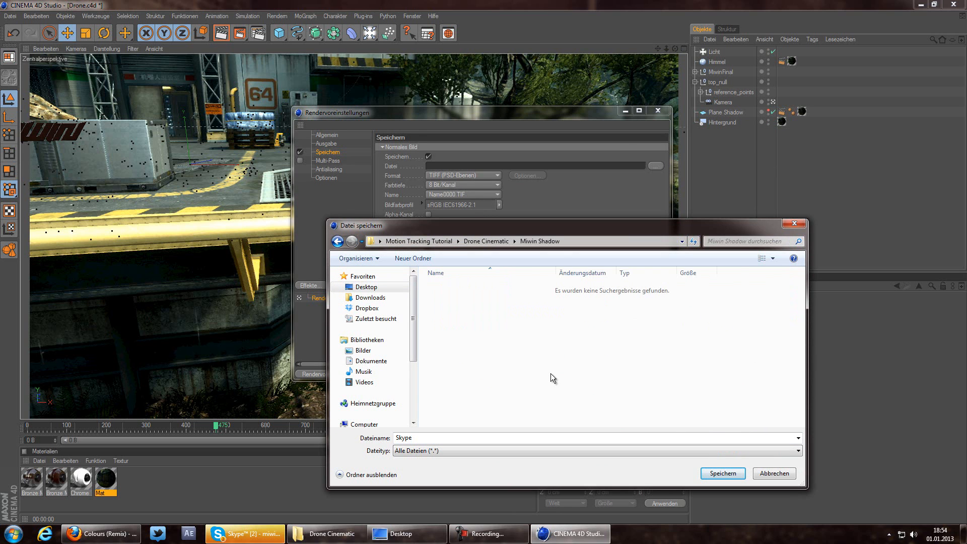
Step: Save the render output under the name miwin Shadow and choose TIFF (PSD-Ebenen) as its format
{"action": "double_click", "coordinate": [414, 437]}
{"action": "type", "text": "miwin Shadow"}
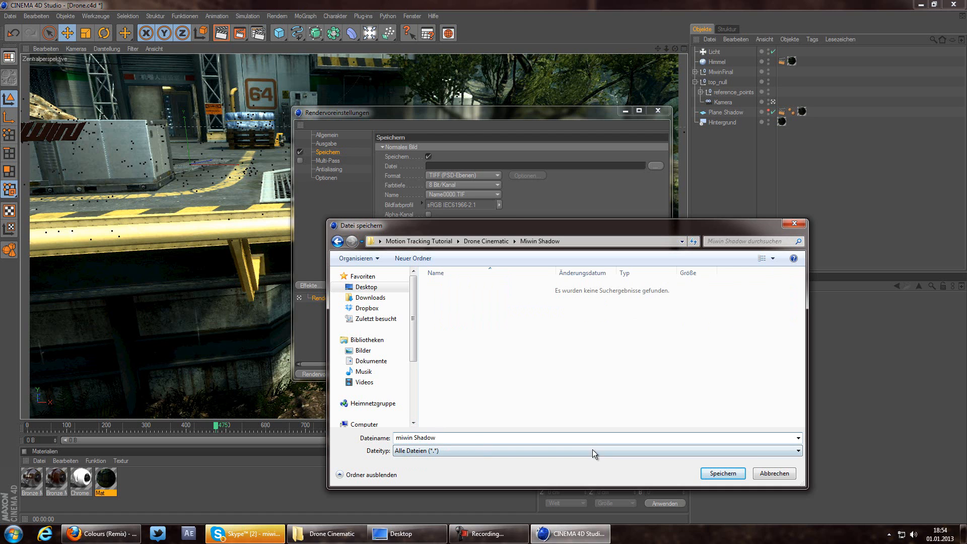
{"action": "left_click", "coordinate": [708, 476]}
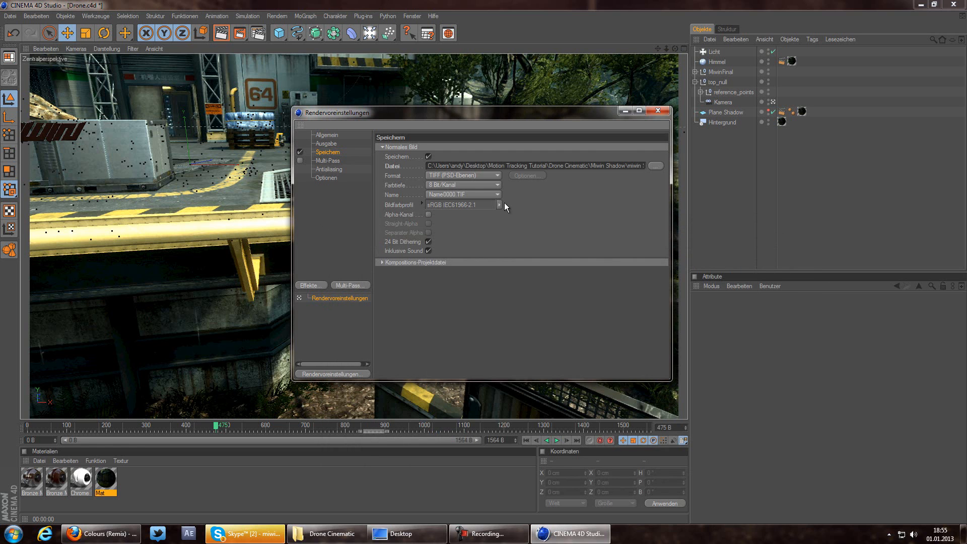
{"action": "left_click", "coordinate": [496, 175]}
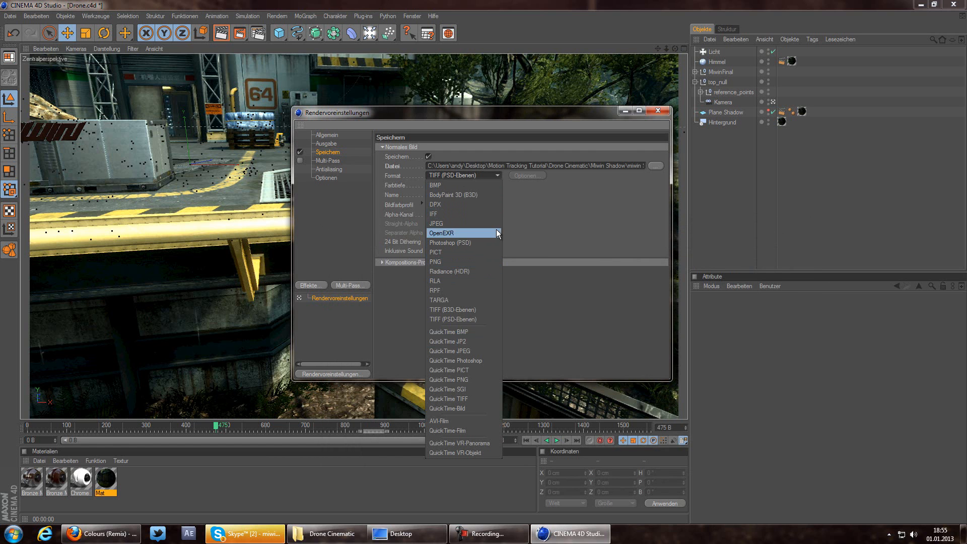
{"action": "left_click", "coordinate": [581, 214]}
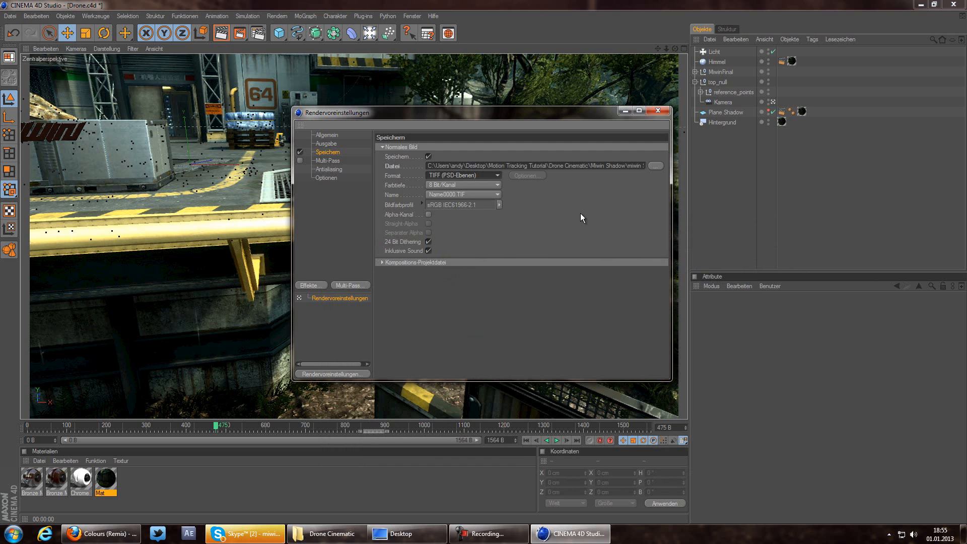
{"action": "left_click", "coordinate": [492, 176]}
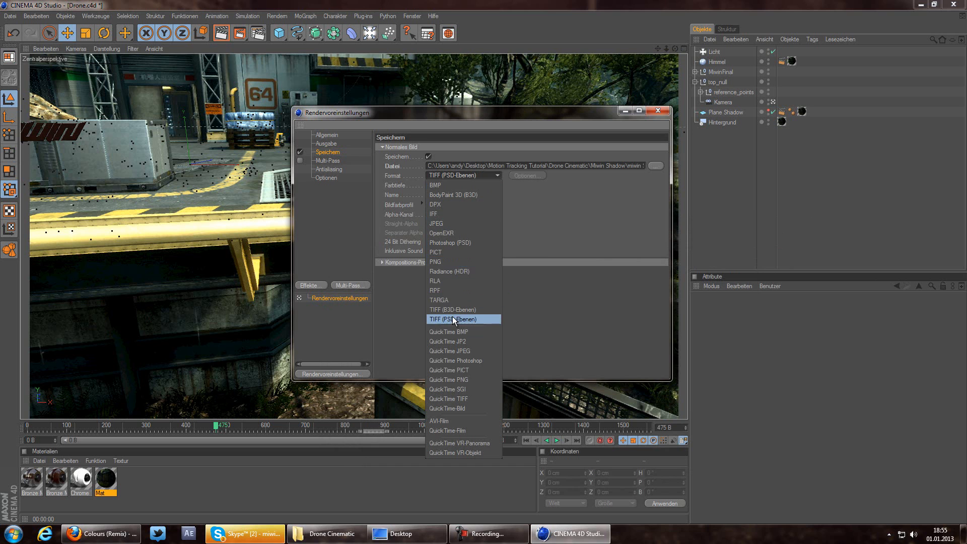
{"action": "left_click", "coordinate": [478, 318]}
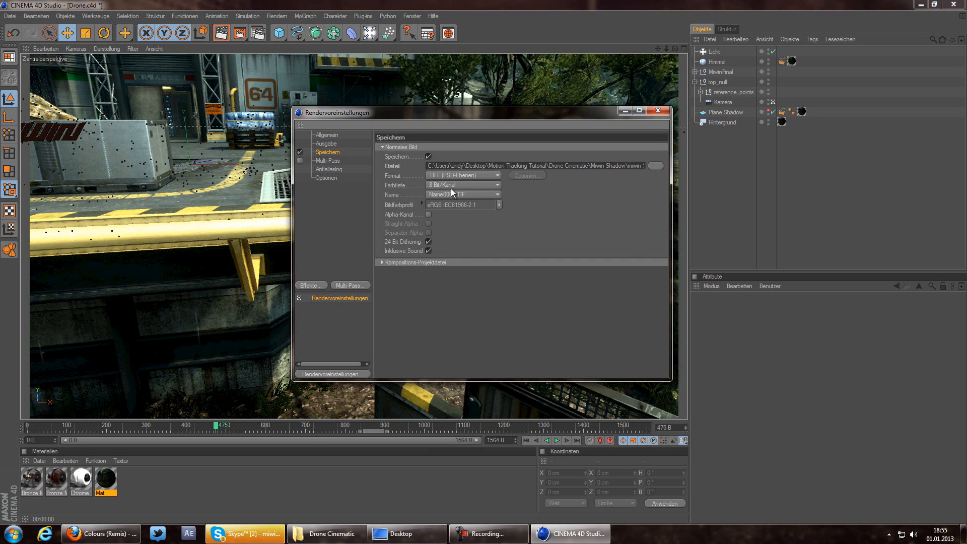
Step: Close the render settings and render the view at frames 475 and 940
{"action": "left_click", "coordinate": [666, 111]}
{"action": "left_click", "coordinate": [222, 33]}
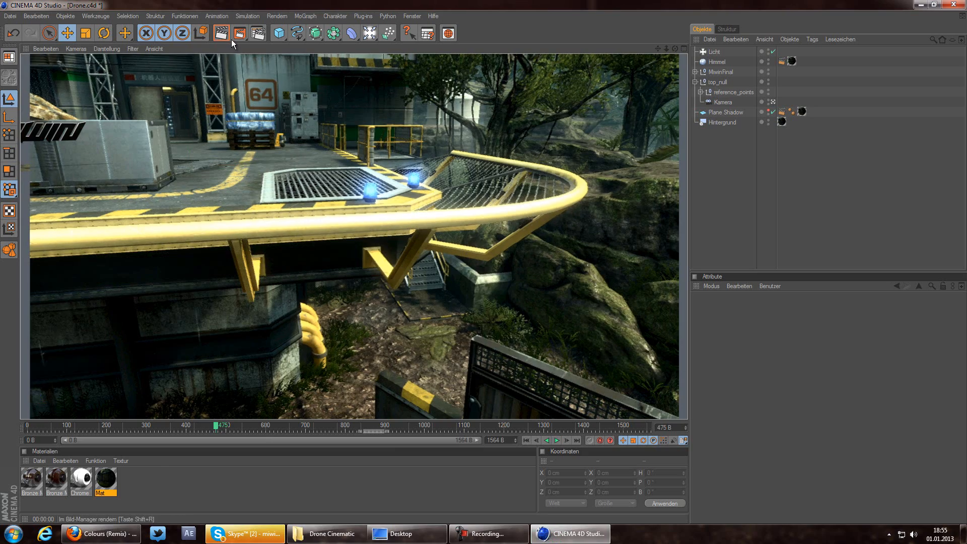
{"action": "left_click_drag", "start_coordinate": [216, 428], "coordinate": [401, 402]}
{"action": "left_click", "coordinate": [229, 37]}
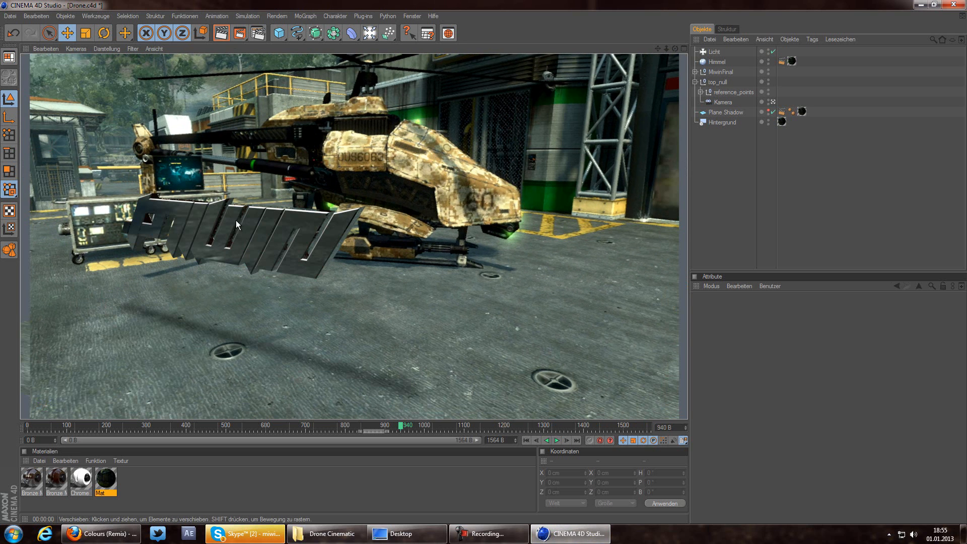
Step: Hide the MiwinFinal logo in both the editor and the render, and render frame 940
{"action": "left_click", "coordinate": [720, 72]}
{"action": "left_click", "coordinate": [770, 74]}
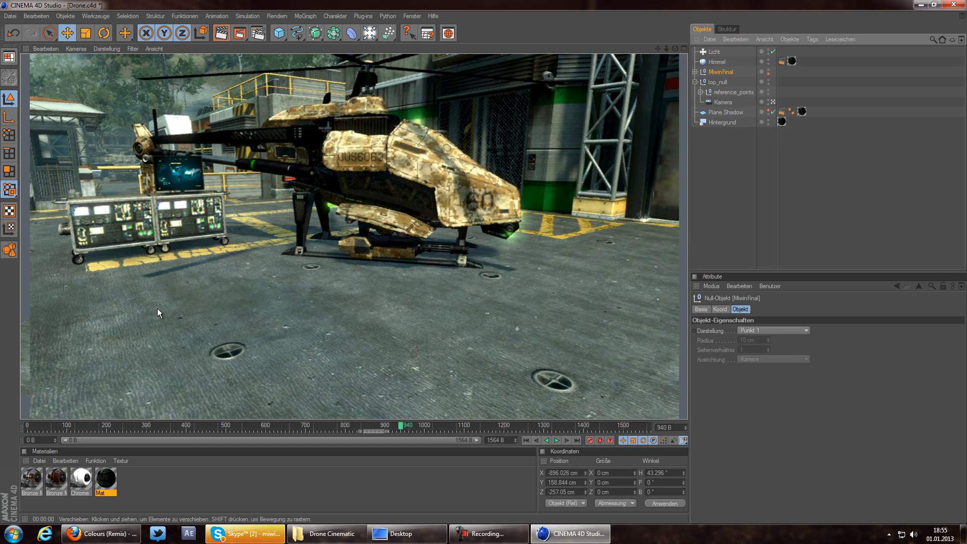
Step: Unhide the MiwinFinal logo, give it a Render tag with Sichtbar für Kamera disabled, and render the view at frame 940
{"action": "left_click", "coordinate": [768, 74]}
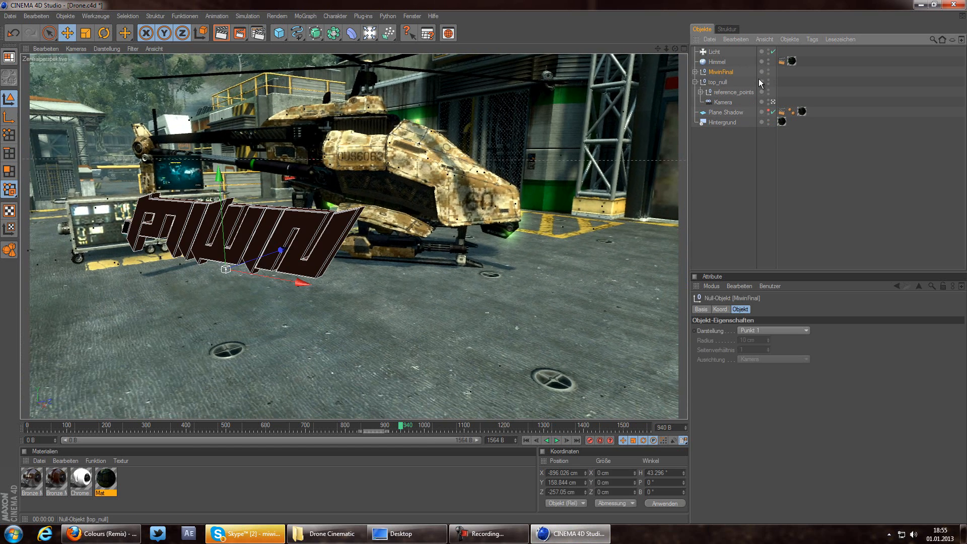
{"action": "right_click", "coordinate": [733, 73]}
{"action": "mouse_move", "coordinate": [750, 78]}
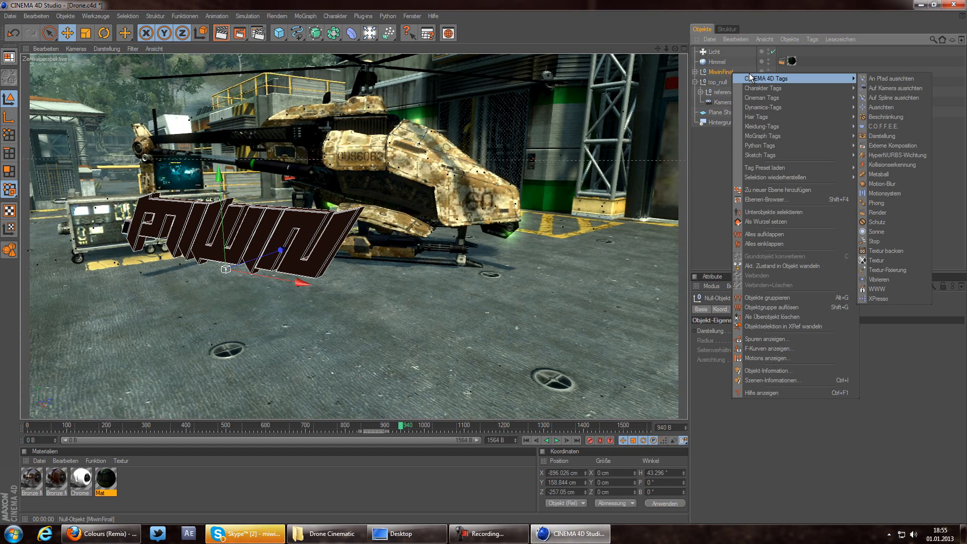
{"action": "left_click", "coordinate": [877, 213]}
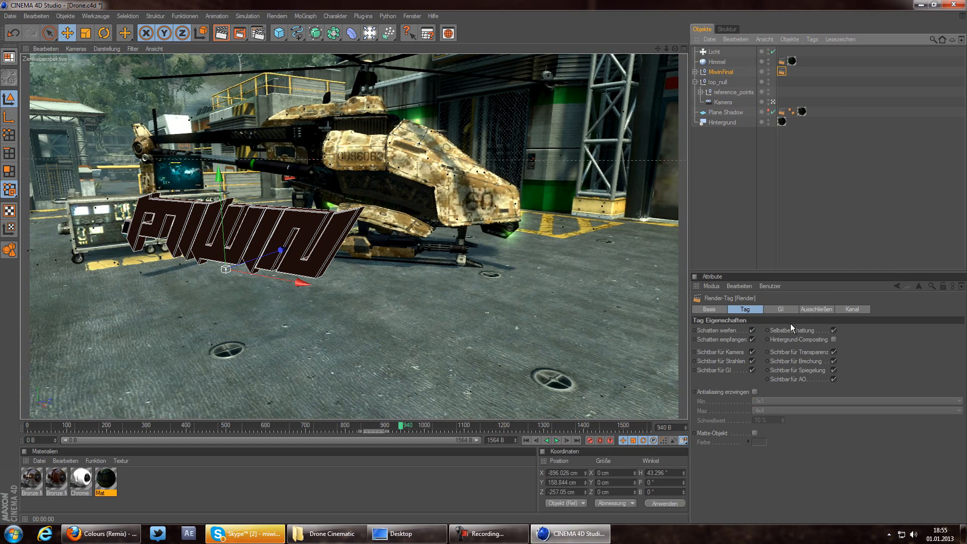
{"action": "left_click", "coordinate": [752, 352]}
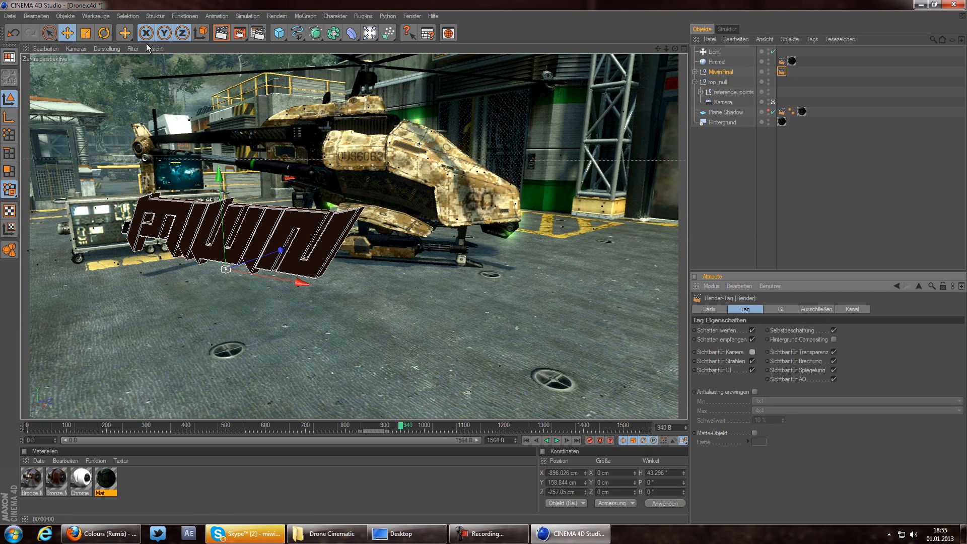
{"action": "left_click", "coordinate": [221, 34]}
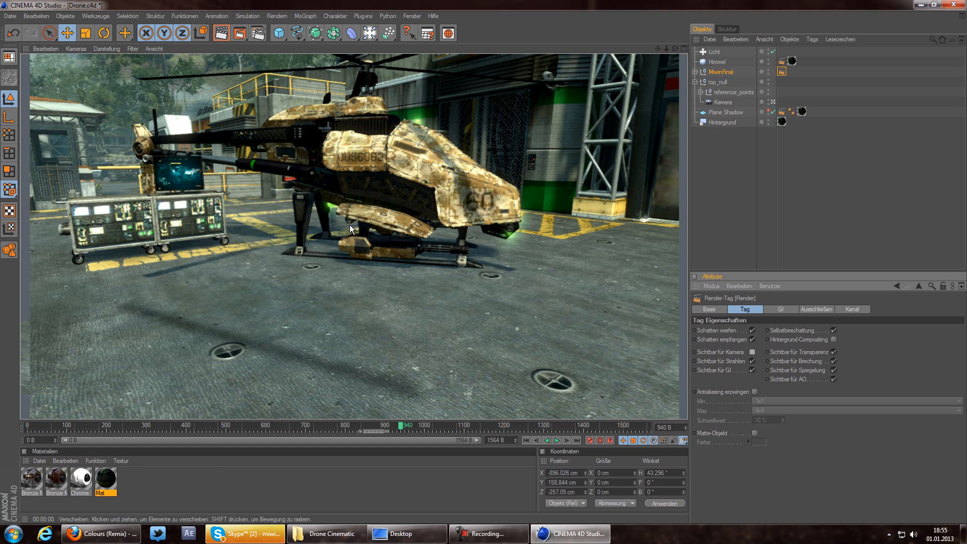
Step: Check the save settings, render the shadow sequence from frame 475 to 1564 in the Bild-Manager, and close it when complete
{"action": "left_click", "coordinate": [257, 34]}
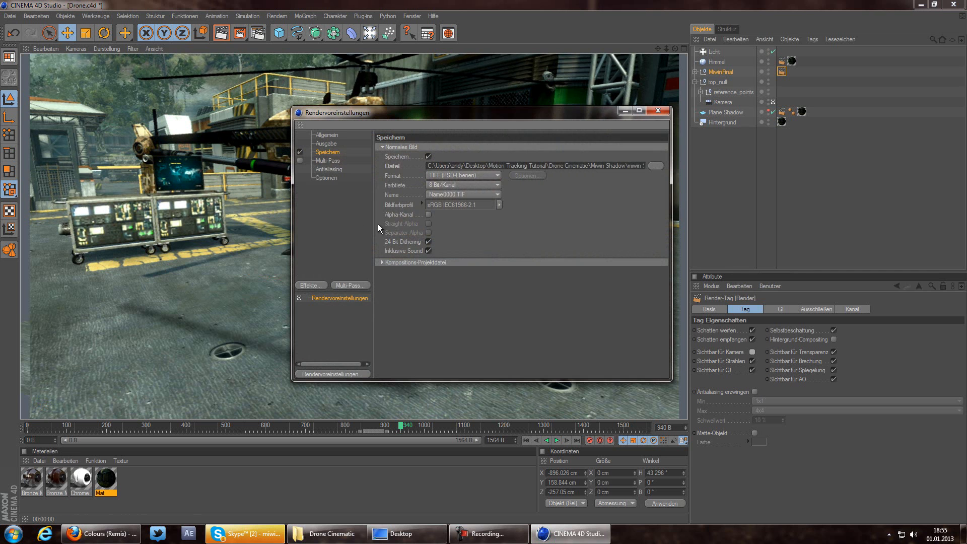
{"action": "left_click", "coordinate": [658, 111]}
{"action": "left_click", "coordinate": [241, 33]}
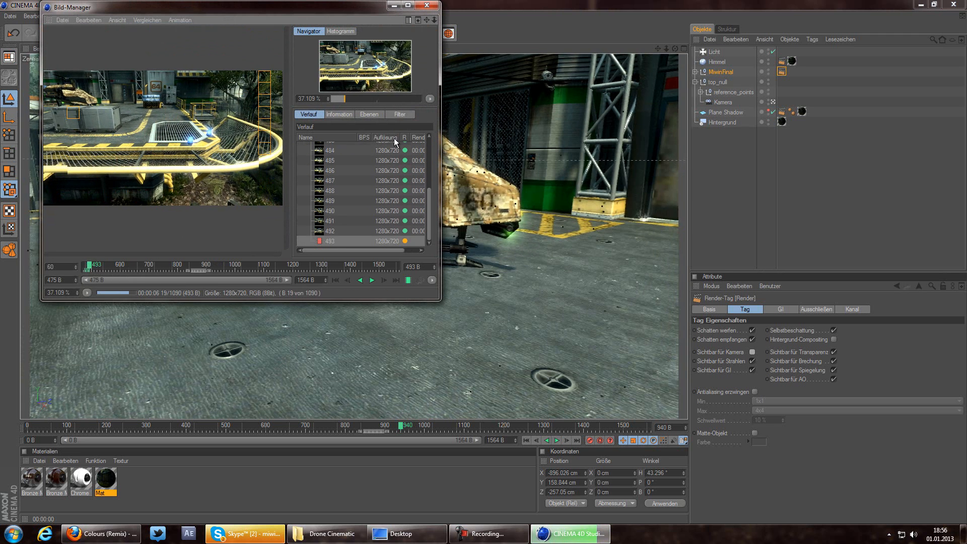
{"action": "left_click_drag", "start_coordinate": [235, 7], "coordinate": [504, 147]}
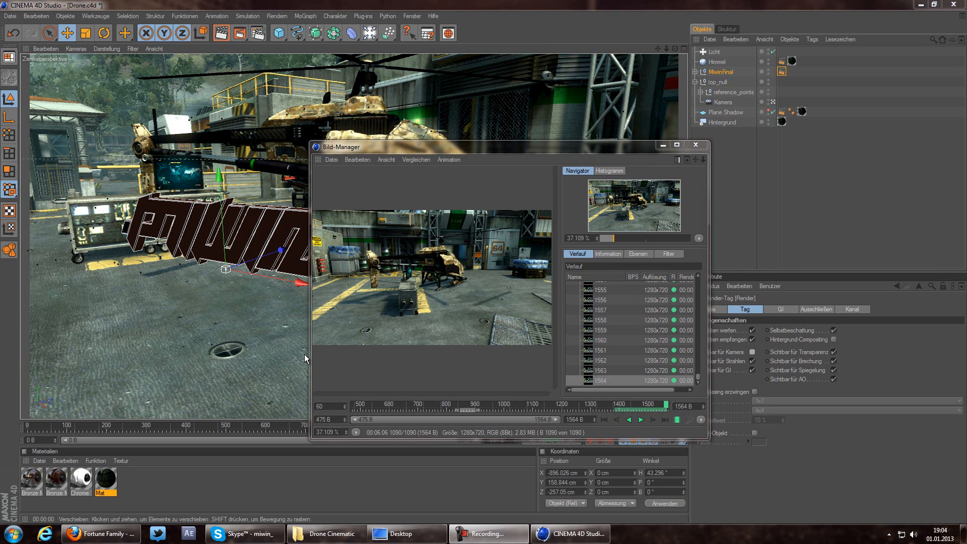
{"action": "mouse_move", "coordinate": [667, 406]}
{"action": "left_mouse_down"}
{"action": "mouse_move", "coordinate": [429, 409]}
{"action": "mouse_move", "coordinate": [668, 406]}
{"action": "left_mouse_up"}
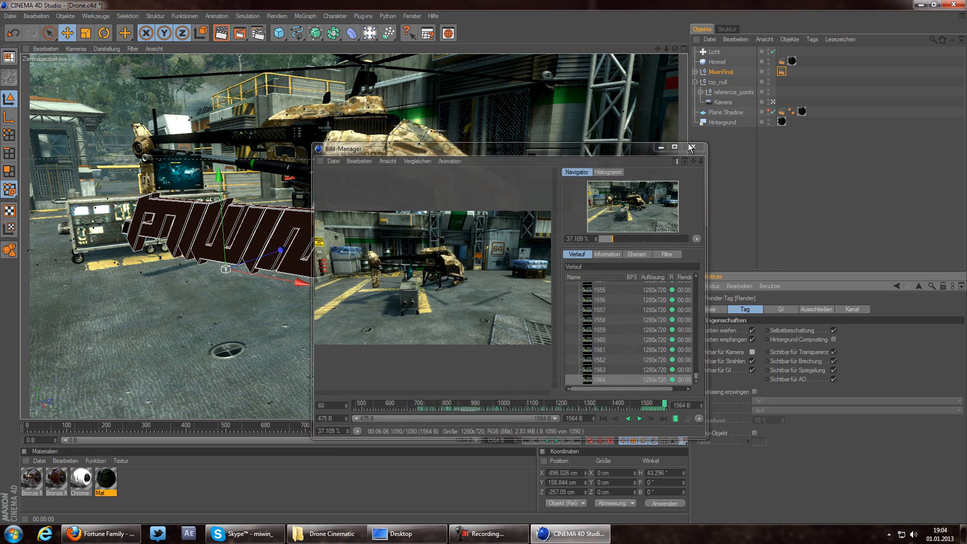
{"action": "left_click", "coordinate": [695, 144]}
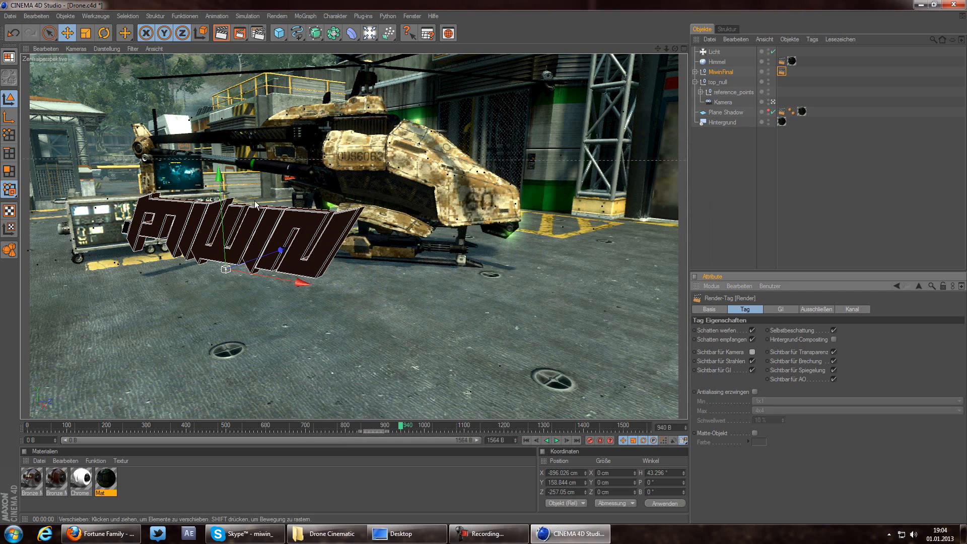
Step: Render the view at frame 1004 to inspect the logo's shadow
{"action": "mouse_move", "coordinate": [401, 424]}
{"action": "left_mouse_down"}
{"action": "mouse_move", "coordinate": [345, 423]}
{"action": "mouse_move", "coordinate": [427, 407]}
{"action": "left_mouse_up"}
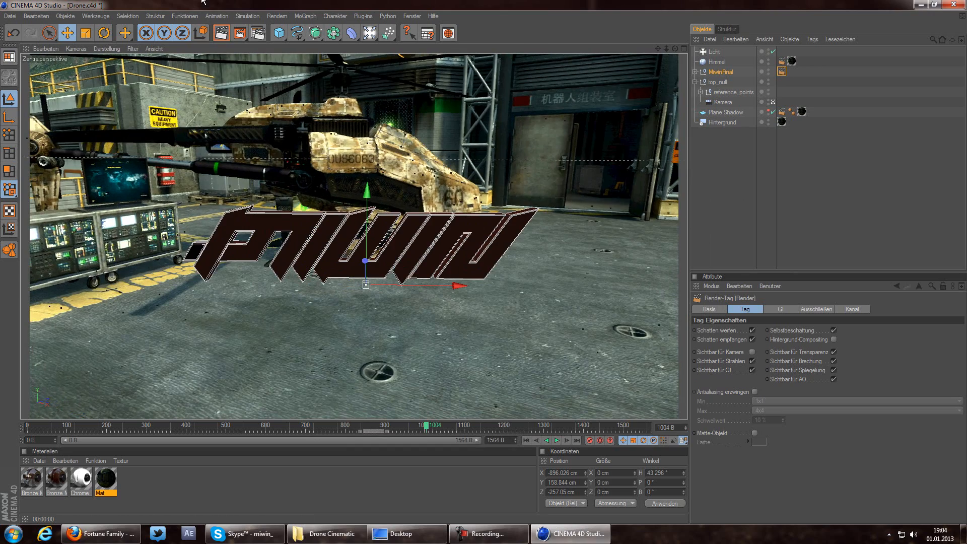
{"action": "left_click", "coordinate": [220, 35]}
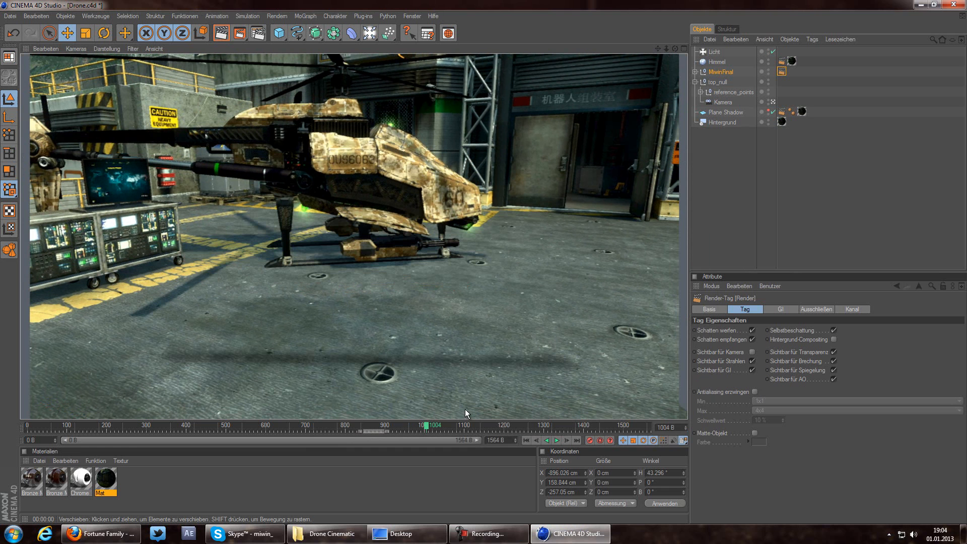
{"action": "left_click", "coordinate": [717, 164]}
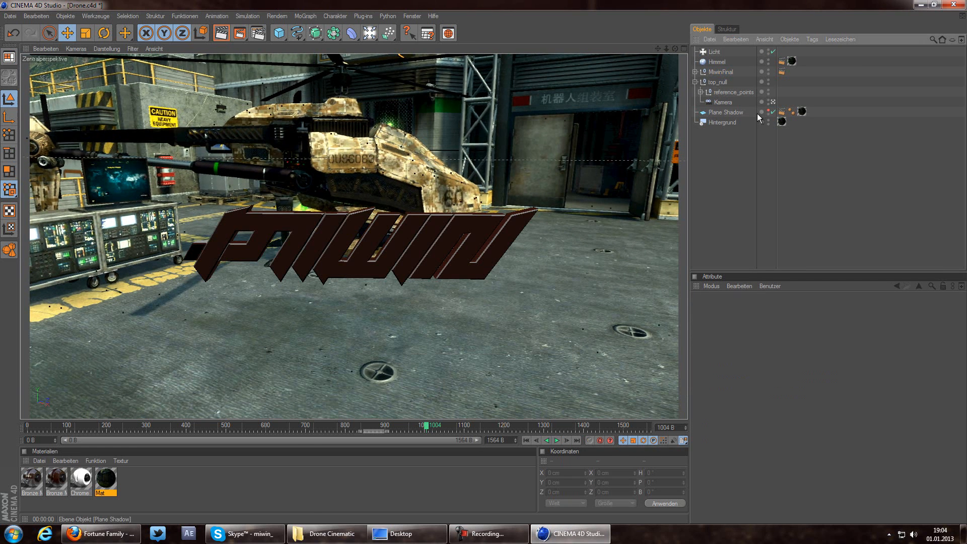
Step: Disable Plane Shadow, Hintergrund and Licht, re-enable Sichtbar für Kamera on the MiwinFinal Render tag, and render the view
{"action": "left_click", "coordinate": [727, 112]}
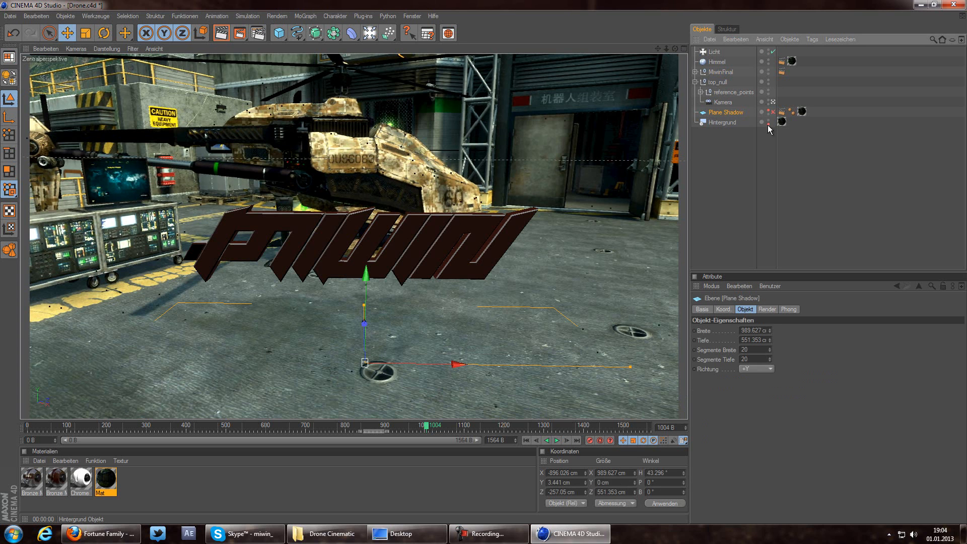
{"action": "left_click", "coordinate": [782, 71]}
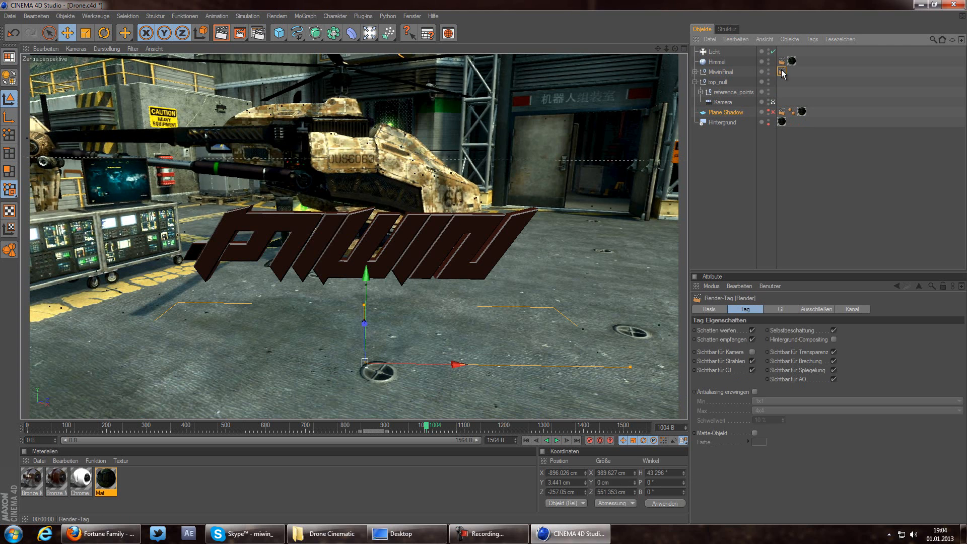
{"action": "left_click", "coordinate": [752, 352]}
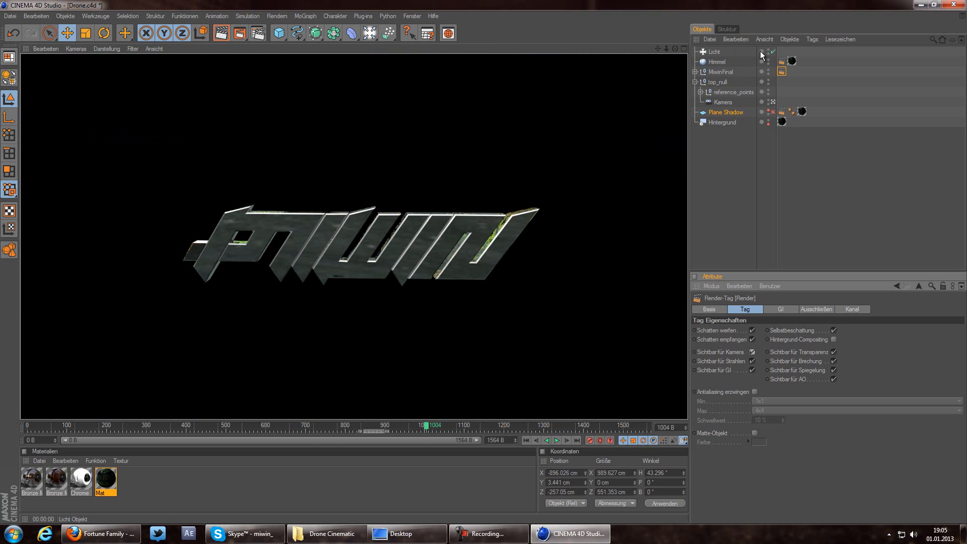
{"action": "left_click", "coordinate": [774, 51]}
{"action": "left_click", "coordinate": [221, 33]}
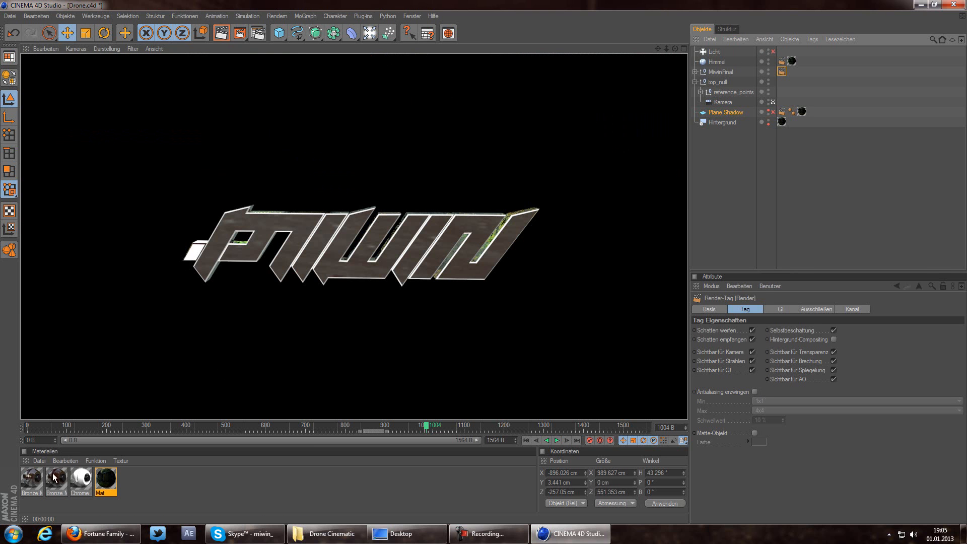
Step: Reduce the Spiegelung brightness of the first Bronze Metal material to 20 % and test-render the logo
{"action": "double_click", "coordinate": [38, 483]}
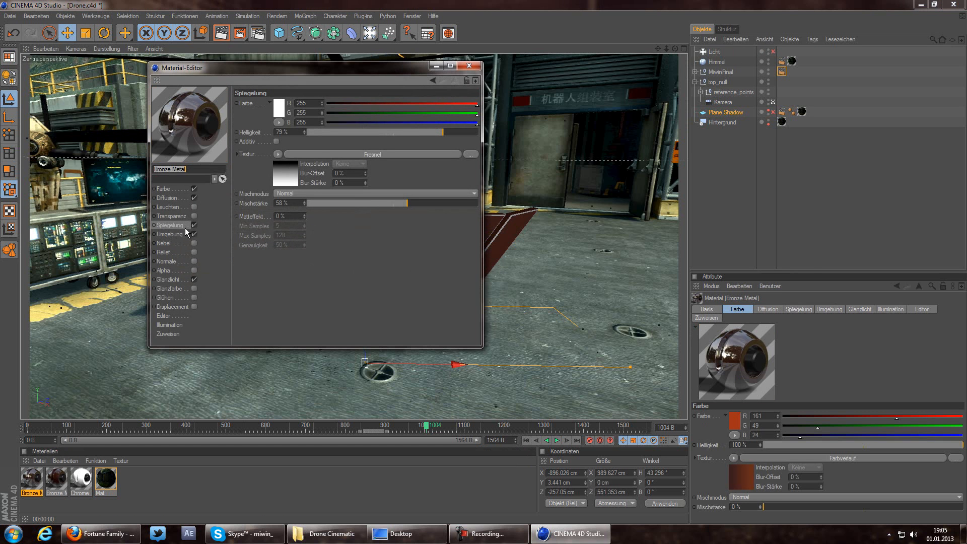
{"action": "left_click", "coordinate": [194, 226]}
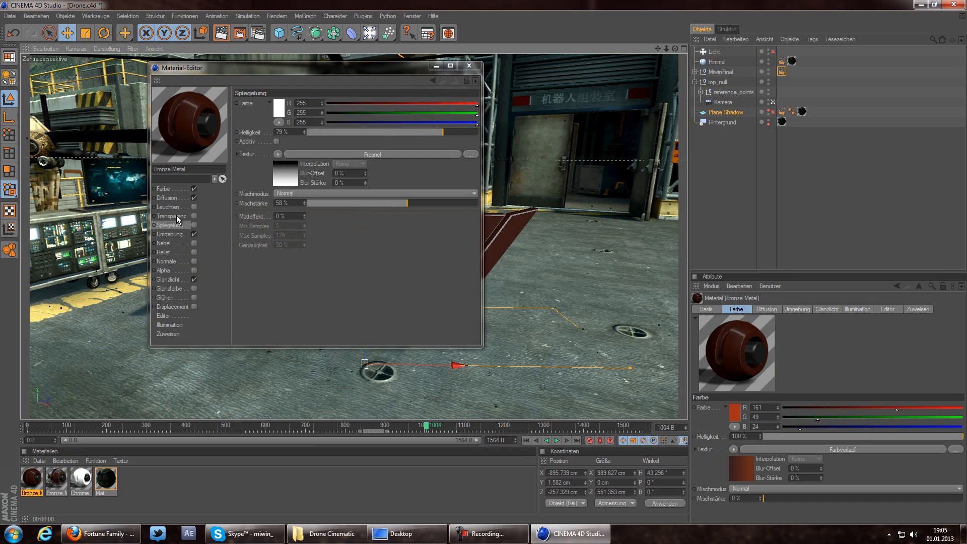
{"action": "left_click", "coordinate": [194, 225]}
{"action": "left_click", "coordinate": [422, 133]}
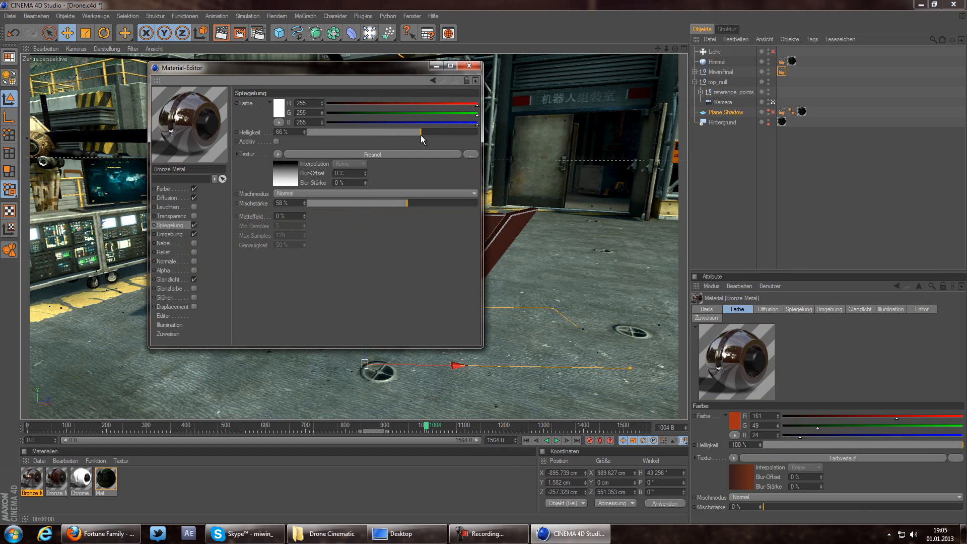
{"action": "left_click_drag", "start_coordinate": [419, 135], "coordinate": [328, 132]}
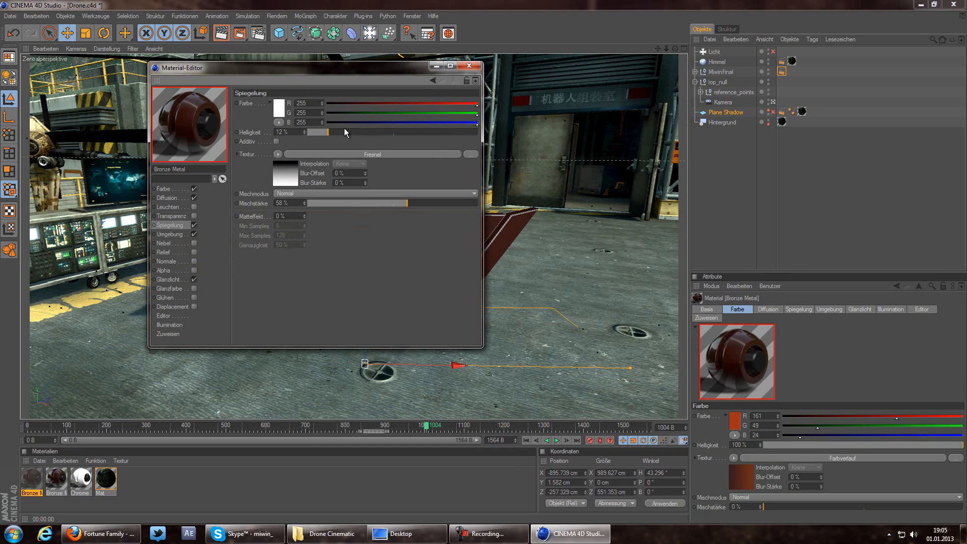
{"action": "left_click_drag", "start_coordinate": [252, 69], "coordinate": [637, 168]}
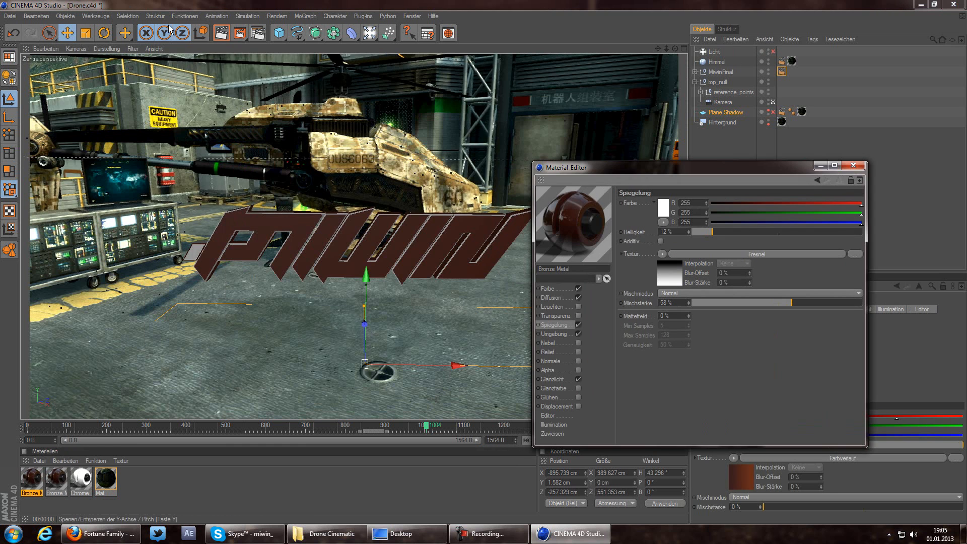
{"action": "left_click", "coordinate": [221, 33]}
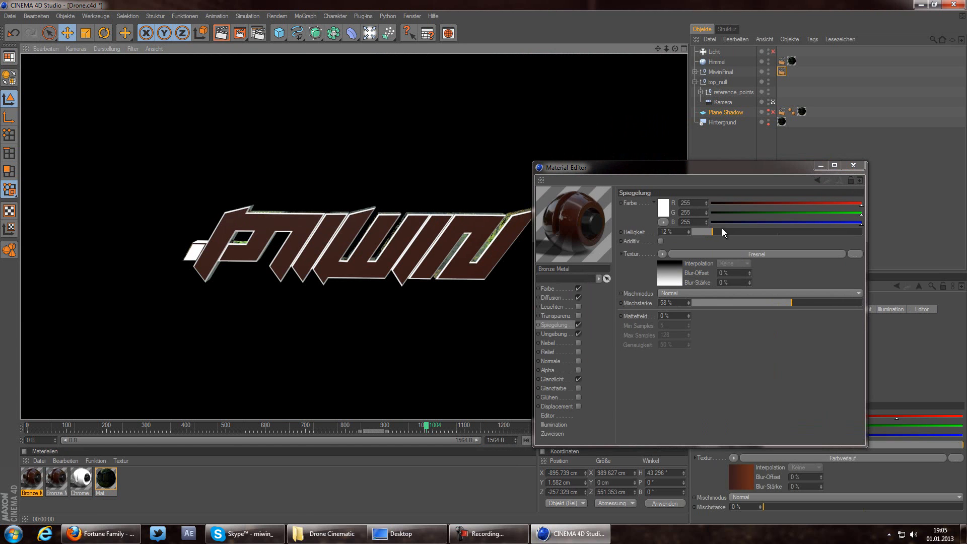
{"action": "left_click_drag", "start_coordinate": [721, 231], "coordinate": [726, 231]}
{"action": "left_click", "coordinate": [220, 34]}
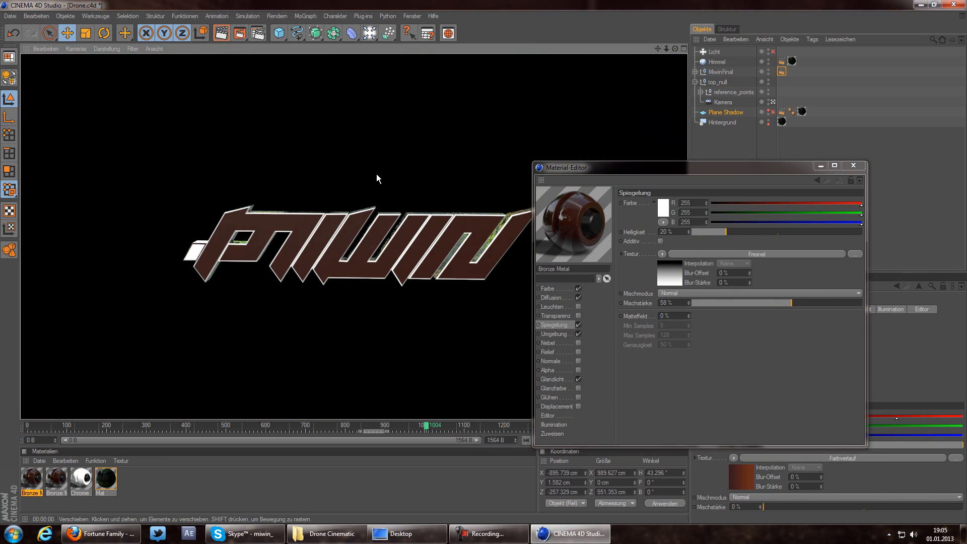
Step: Enable the Relief channel of the Bronze Metal material, set its Spiegelung brightness to 35 %, and test-render the logo
{"action": "left_click", "coordinate": [578, 352]}
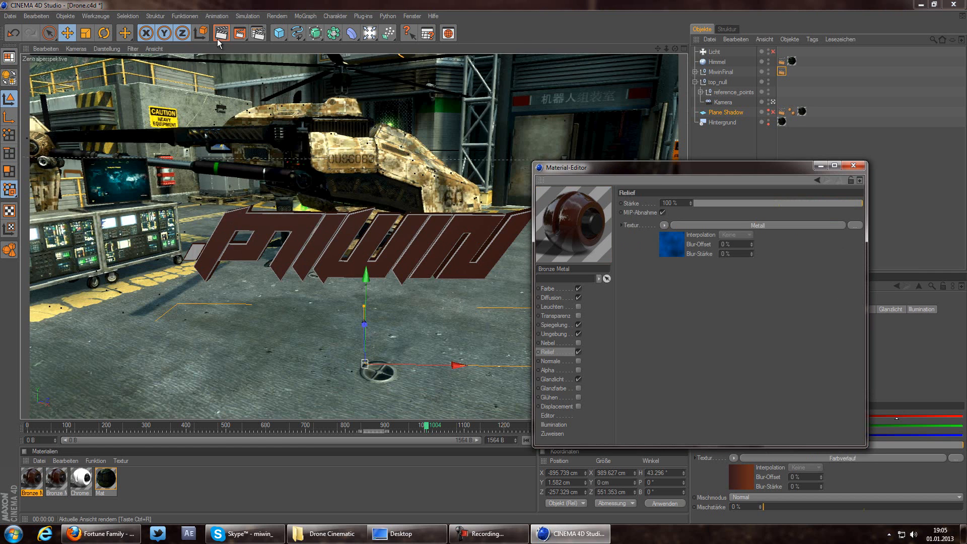
{"action": "left_click", "coordinate": [222, 34]}
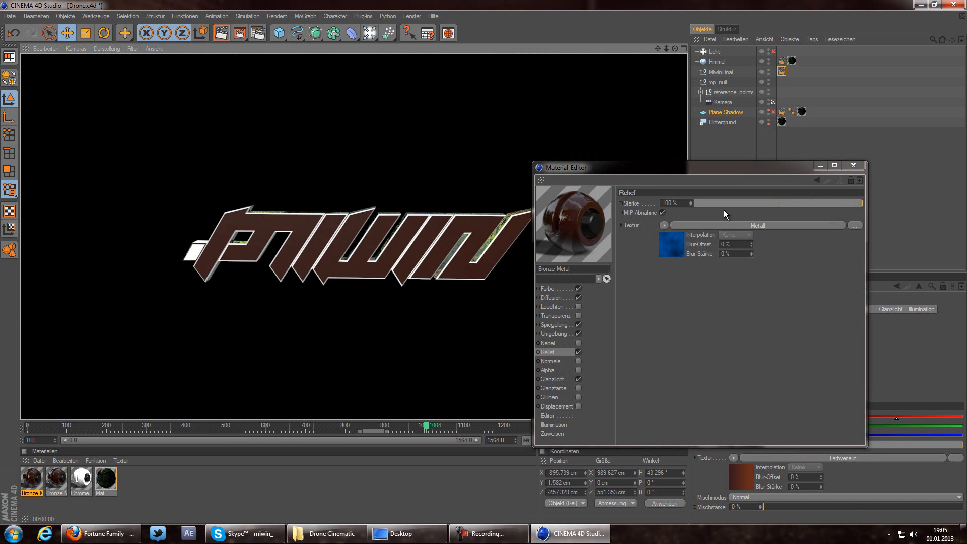
{"action": "left_click", "coordinate": [547, 325]}
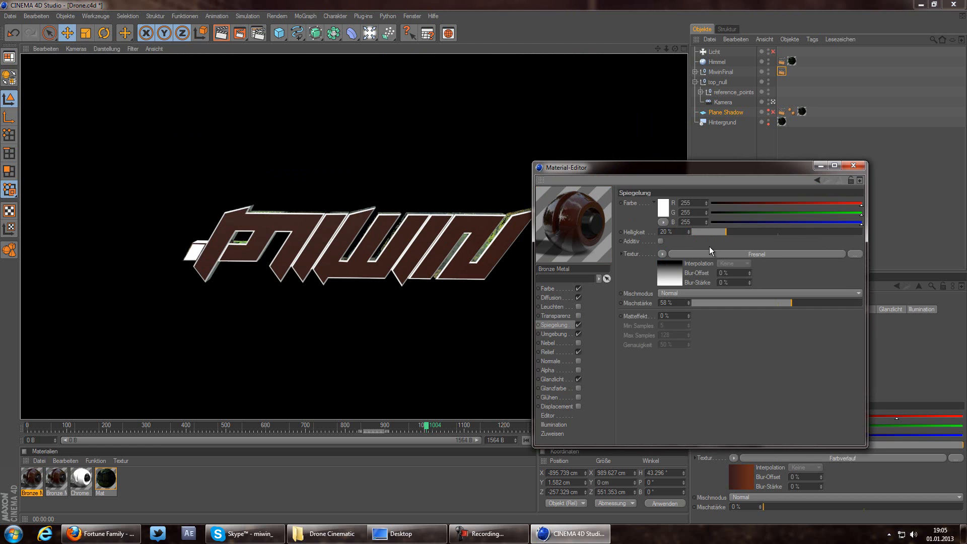
{"action": "left_click", "coordinate": [752, 232]}
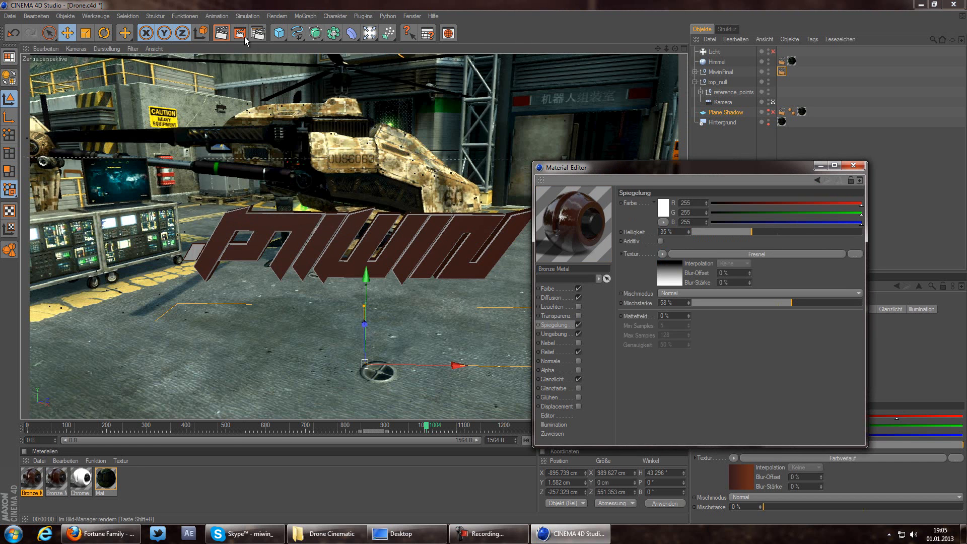
{"action": "left_click", "coordinate": [216, 35]}
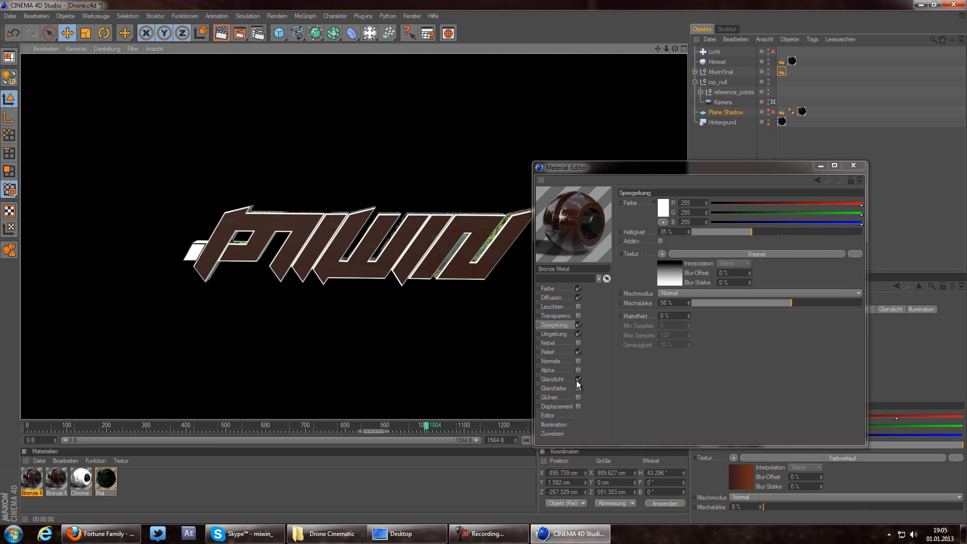
Step: Disable Glanzlicht in the Bronze Metal material, render the view, and close the material editor
{"action": "left_click", "coordinate": [578, 379]}
{"action": "left_click", "coordinate": [222, 34]}
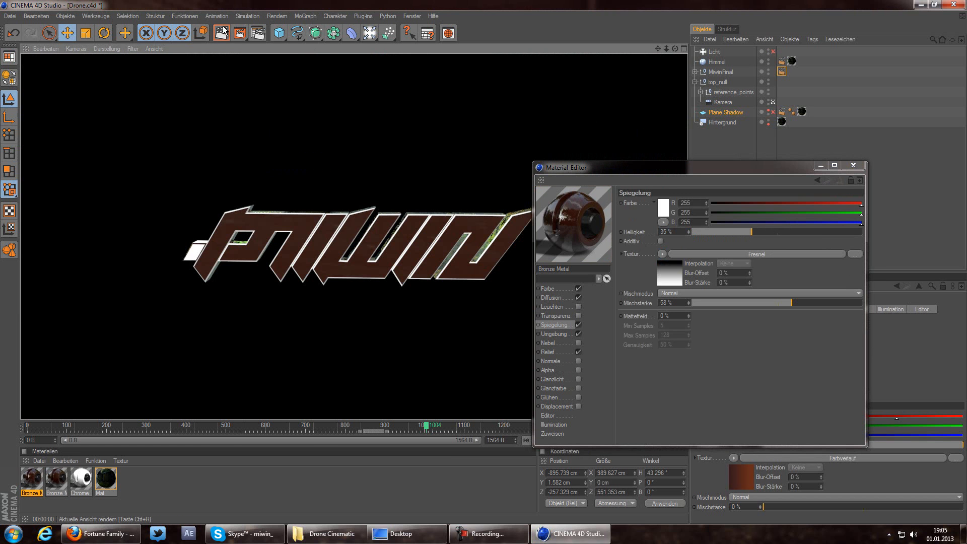
{"action": "left_click", "coordinate": [847, 170]}
Step: Check the frame range and resolution in the output section of the render settings
{"action": "left_click", "coordinate": [260, 34]}
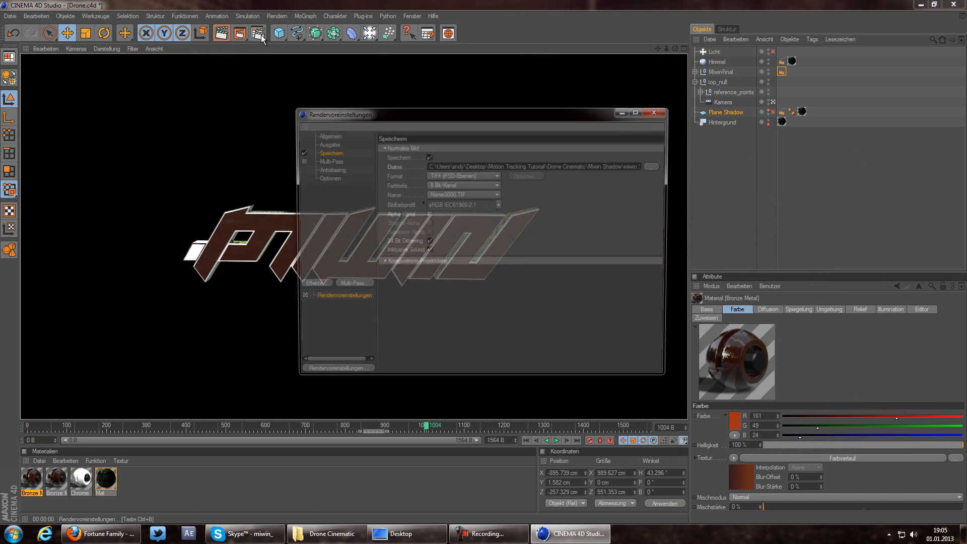
{"action": "left_click_drag", "start_coordinate": [330, 112], "coordinate": [290, 89]}
{"action": "left_click", "coordinate": [291, 121]}
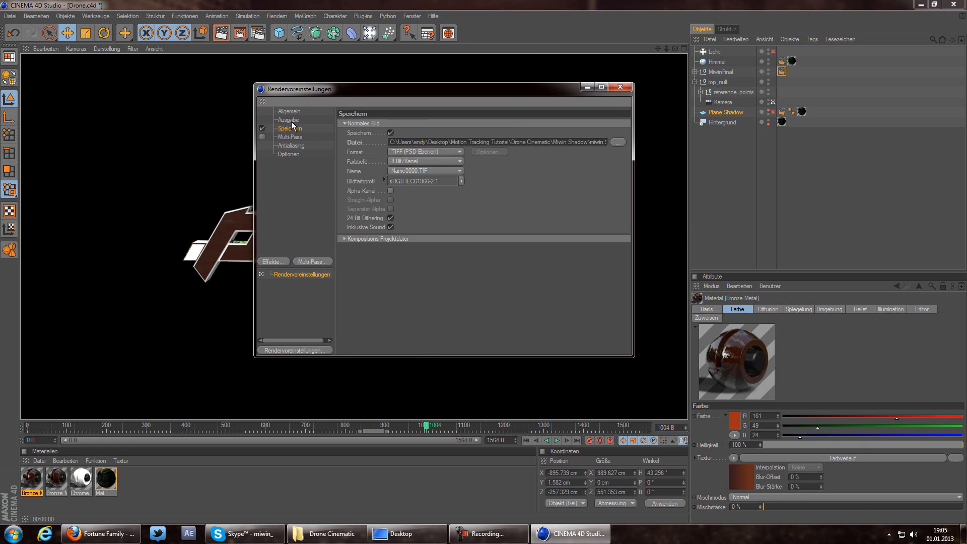
{"action": "left_click", "coordinate": [295, 129]}
{"action": "left_click", "coordinate": [291, 121]}
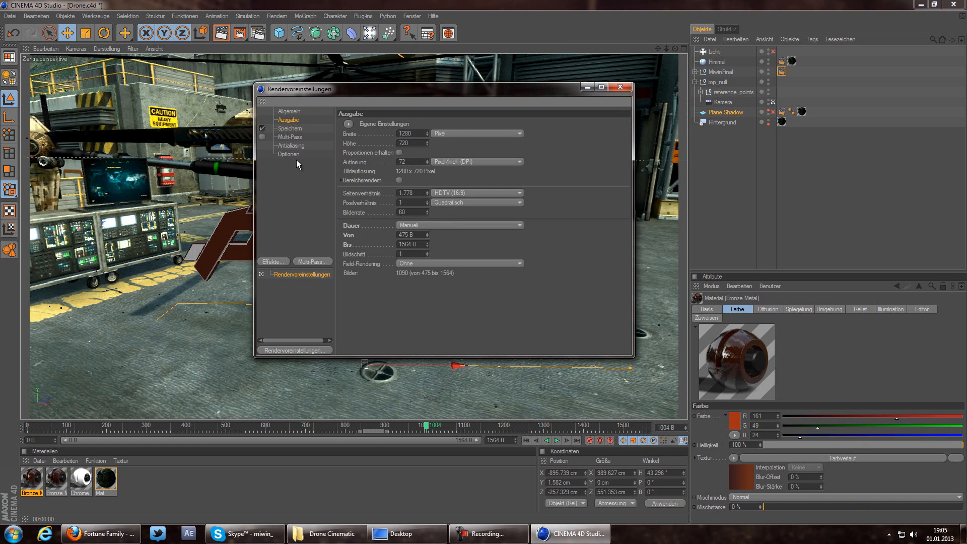
Step: Set the render output path to file name miwin Text inside a new folder Miwin Text in Drone Cinematic
{"action": "left_click", "coordinate": [291, 129]}
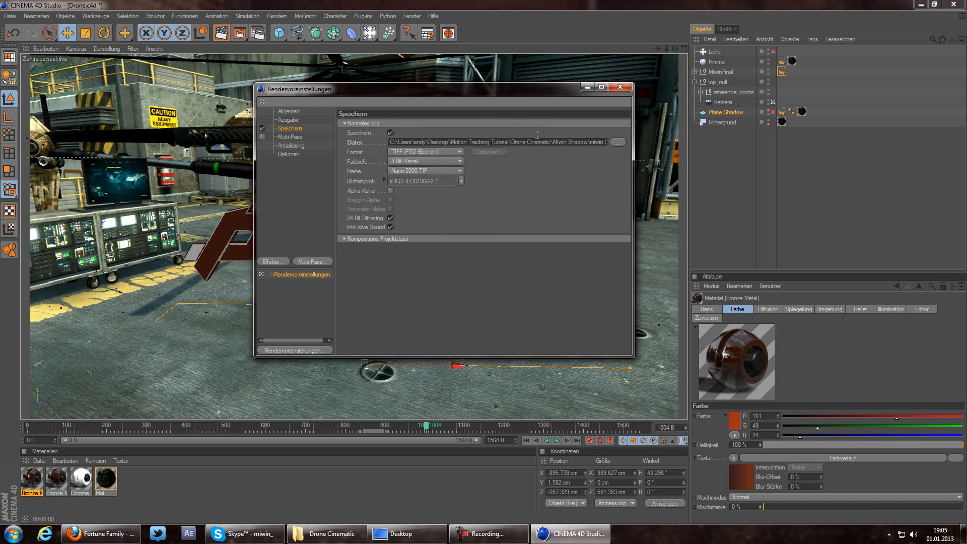
{"action": "left_click", "coordinate": [417, 120]}
{"action": "right_click", "coordinate": [454, 237]}
{"action": "mouse_move", "coordinate": [518, 357]}
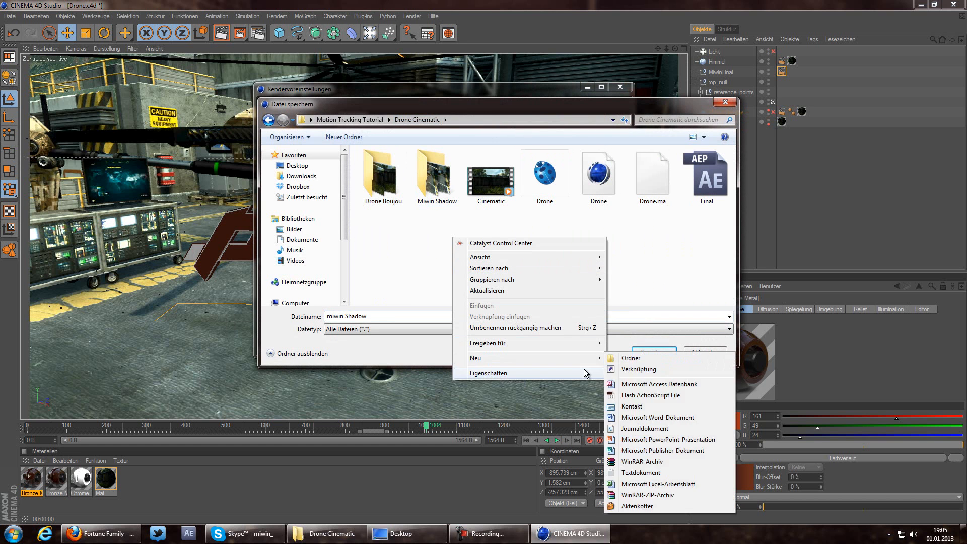
{"action": "left_click", "coordinate": [625, 360]}
{"action": "type", "text": "Miwin Text"}
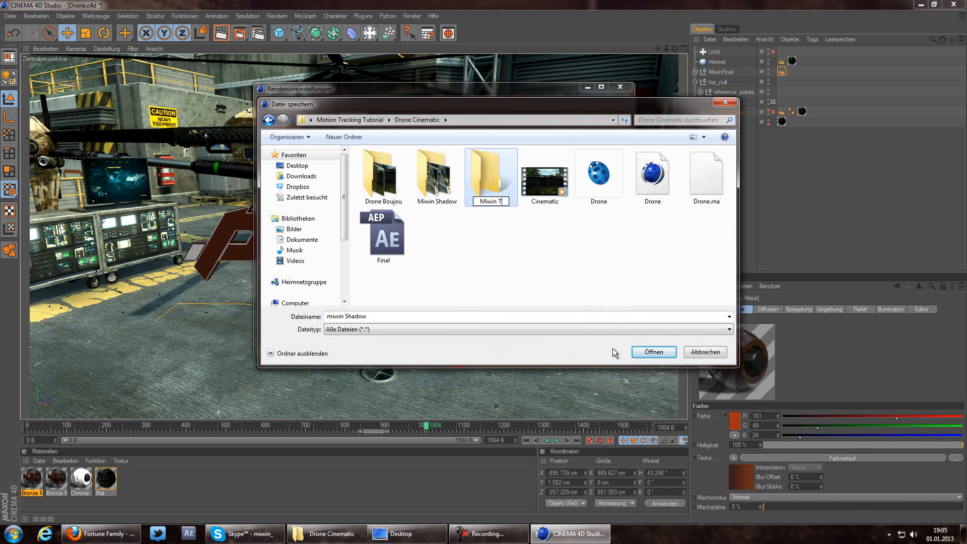
{"action": "key", "text": "Return"}
{"action": "key", "text": "Return"}
{"action": "left_click", "coordinate": [474, 316]}
{"action": "type", "text": "miw"}
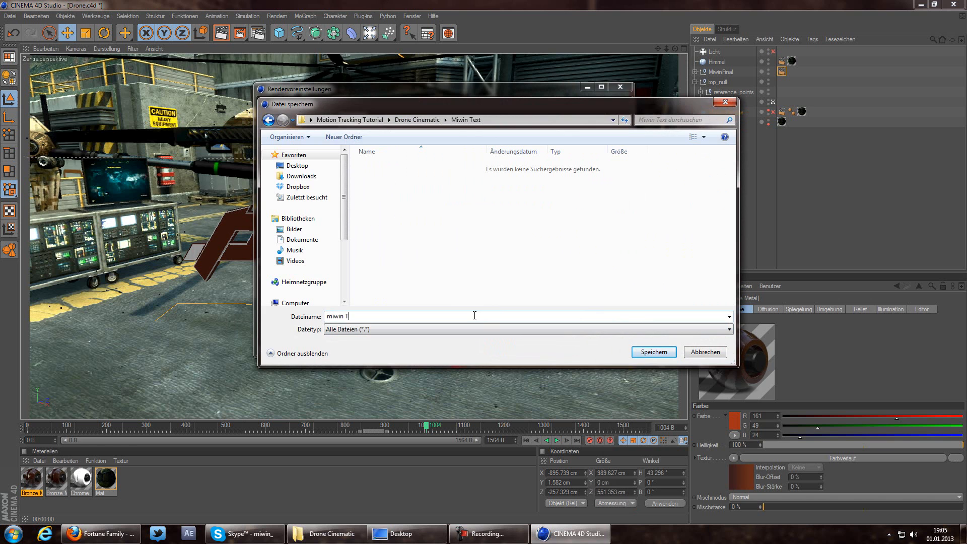
{"action": "key", "text": "Return"}
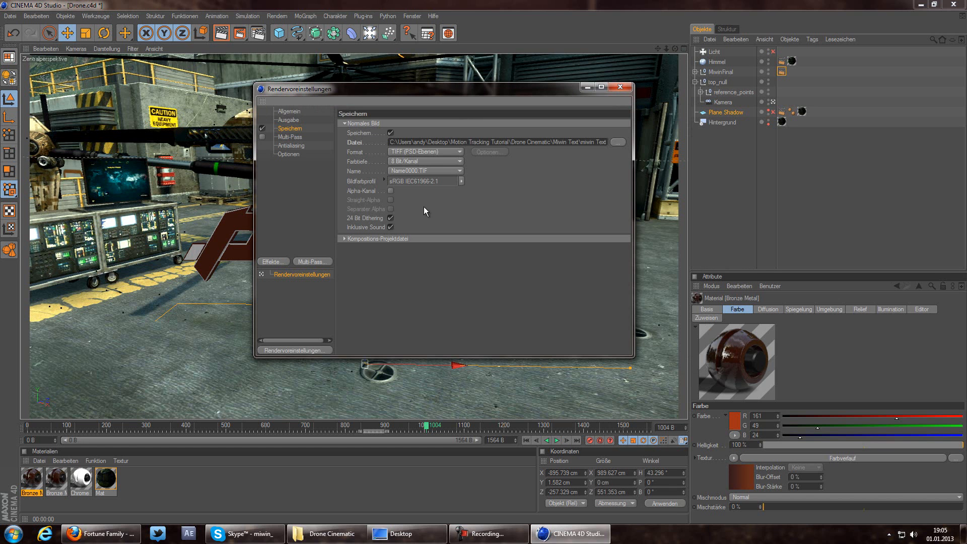
Step: Enable Alpha-Kanal and Straight-Alpha for the saved images, test-render the view, and close the render settings
{"action": "left_click", "coordinate": [391, 191]}
{"action": "left_click_drag", "start_coordinate": [346, 89], "coordinate": [588, 144]}
{"action": "left_click", "coordinate": [218, 34]}
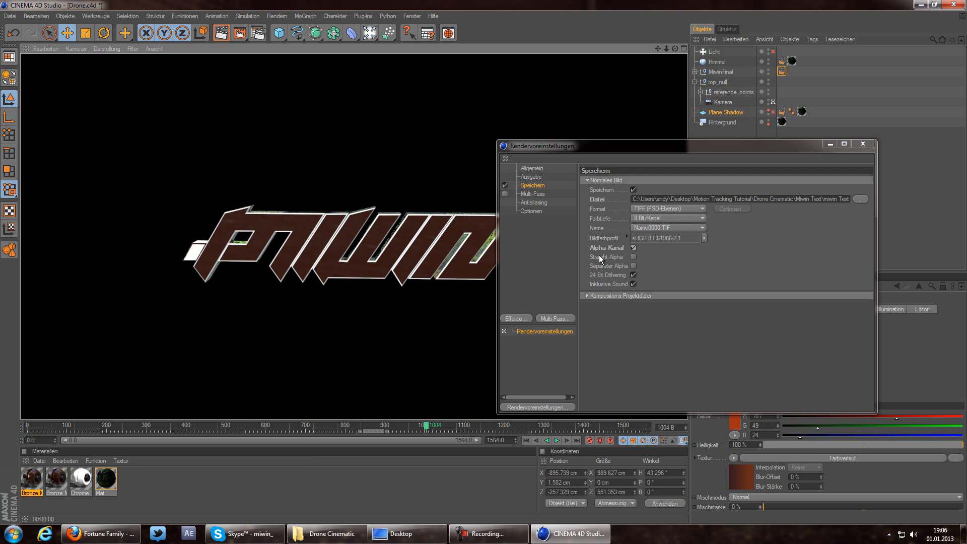
{"action": "left_click", "coordinate": [633, 257]}
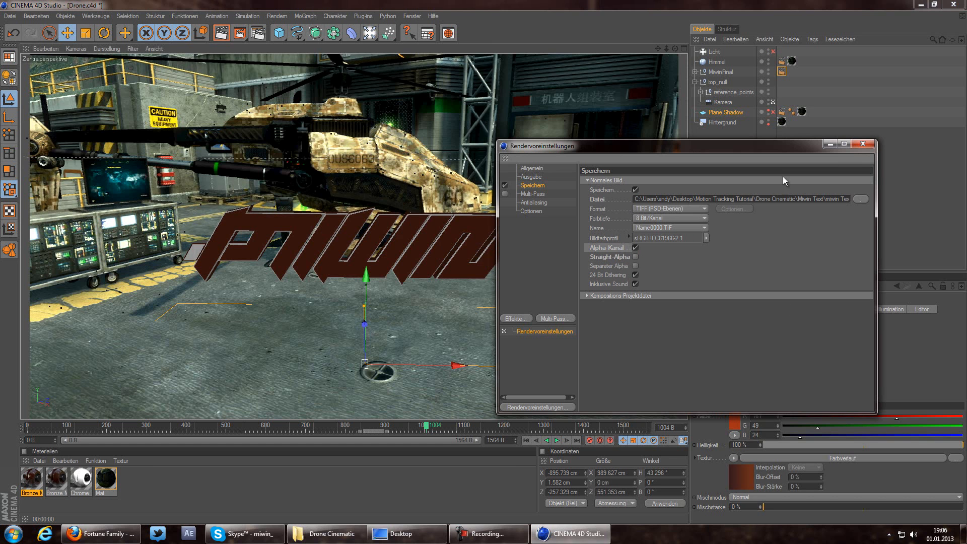
{"action": "left_click", "coordinate": [864, 144]}
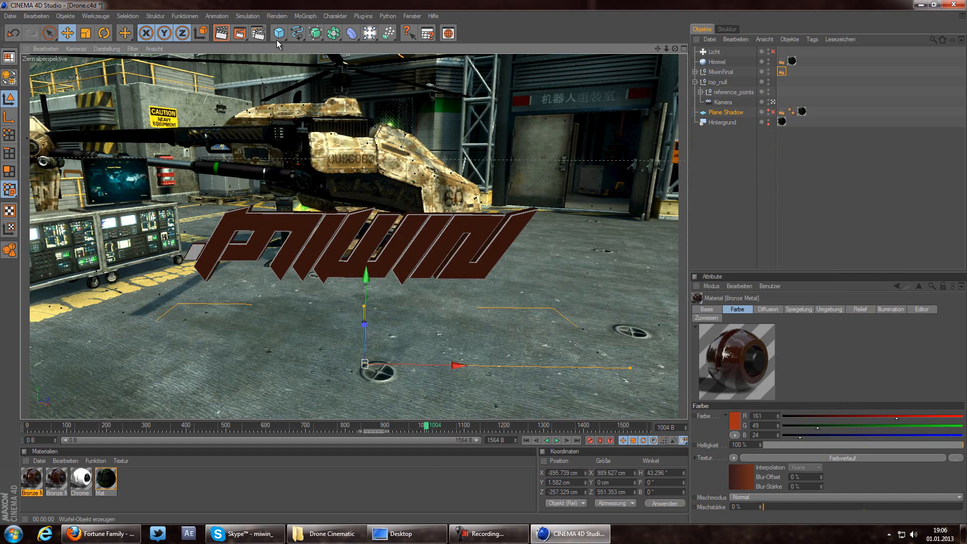
Step: Render the logo frames 475 to 1564 in the Bild-Manager, and close it once the sequence is complete
{"action": "left_click", "coordinate": [241, 35]}
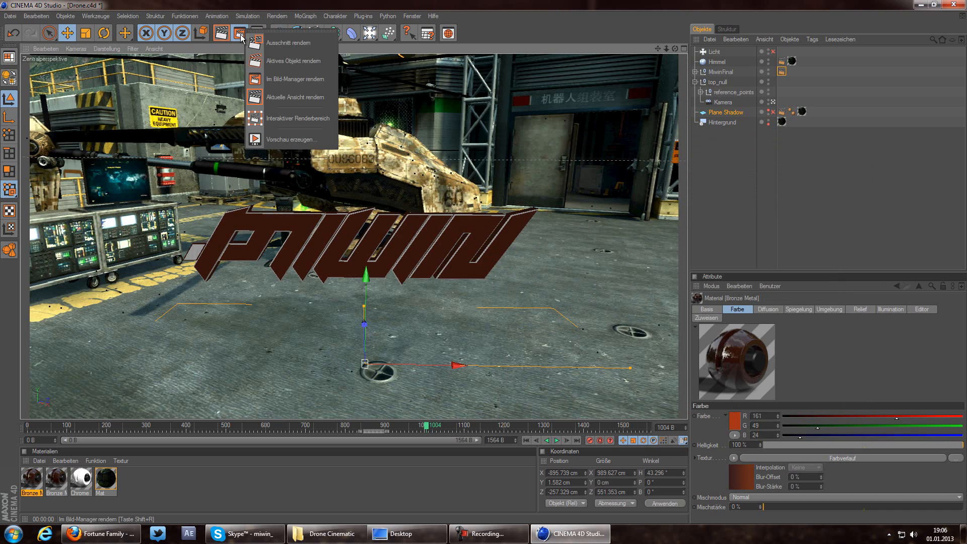
{"action": "left_click", "coordinate": [240, 36]}
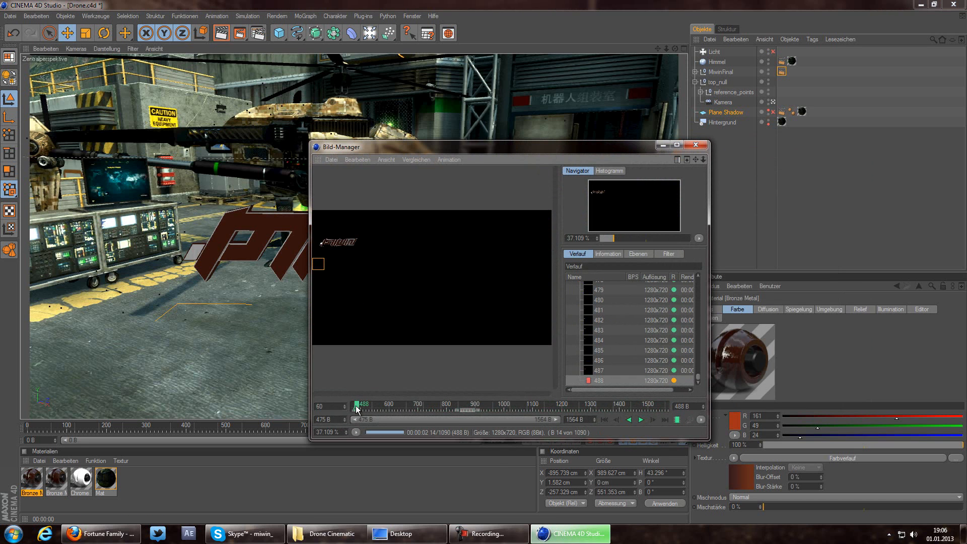
{"action": "left_click_drag", "start_coordinate": [357, 405], "coordinate": [384, 406]}
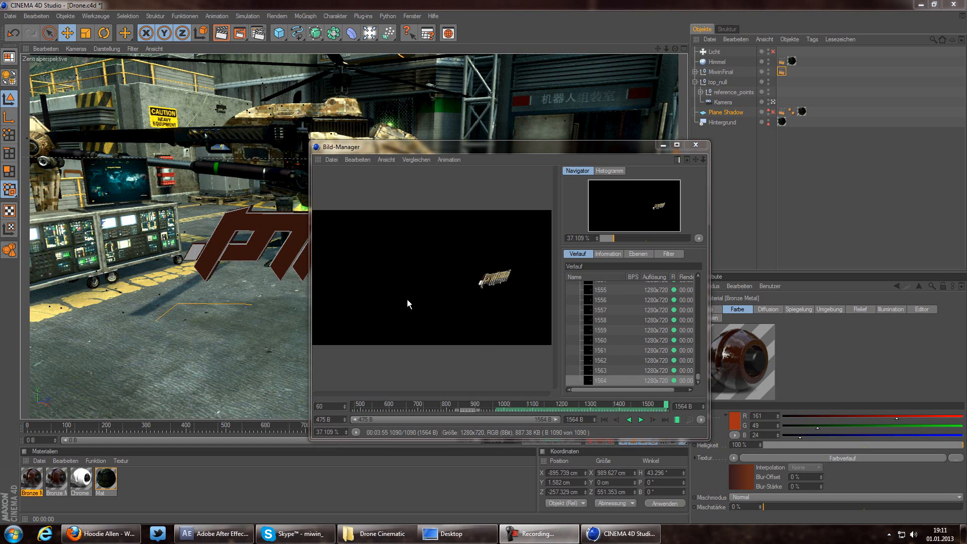
{"action": "left_click", "coordinate": [696, 145]}
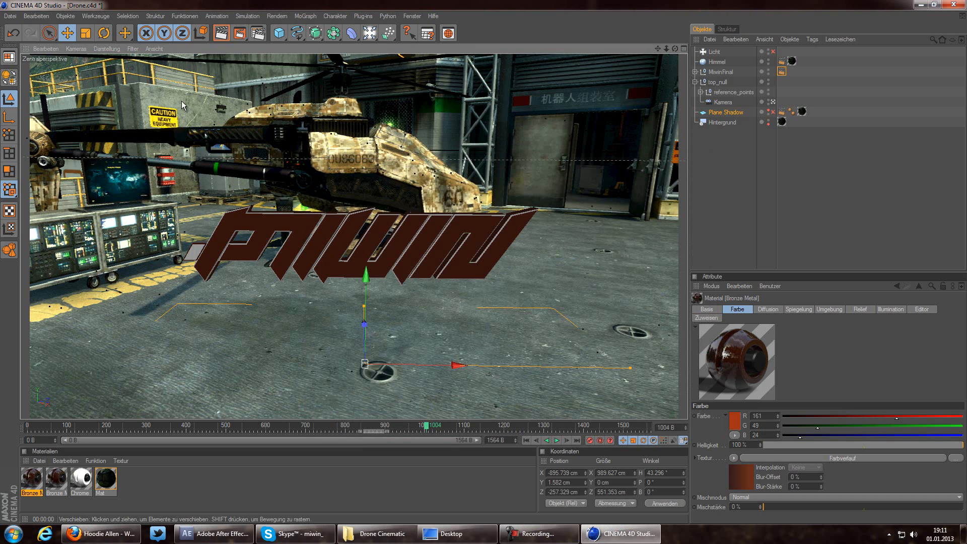
Step: Save the Drone.c4d project and close CINEMA 4D
{"action": "left_click", "coordinate": [10, 16]}
{"action": "left_click", "coordinate": [28, 94]}
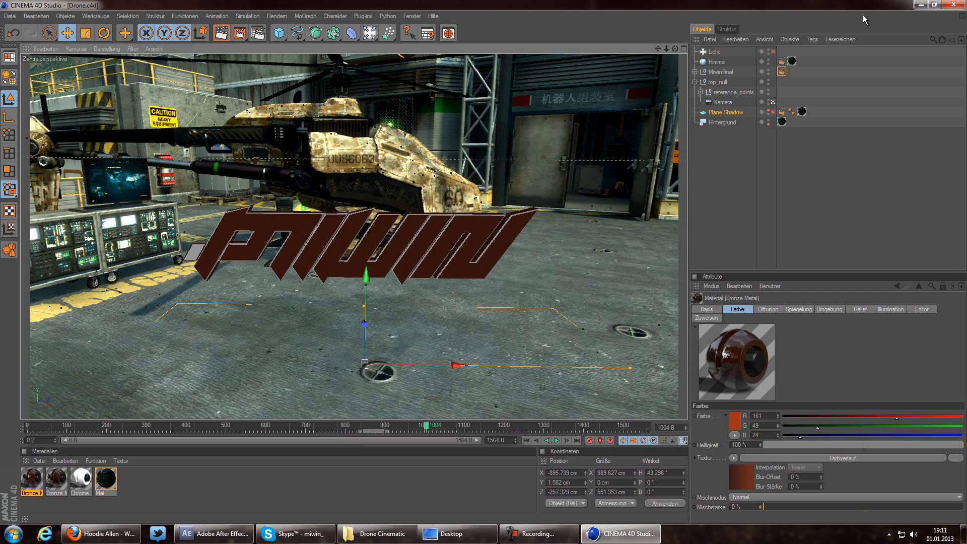
{"action": "left_click", "coordinate": [954, 5]}
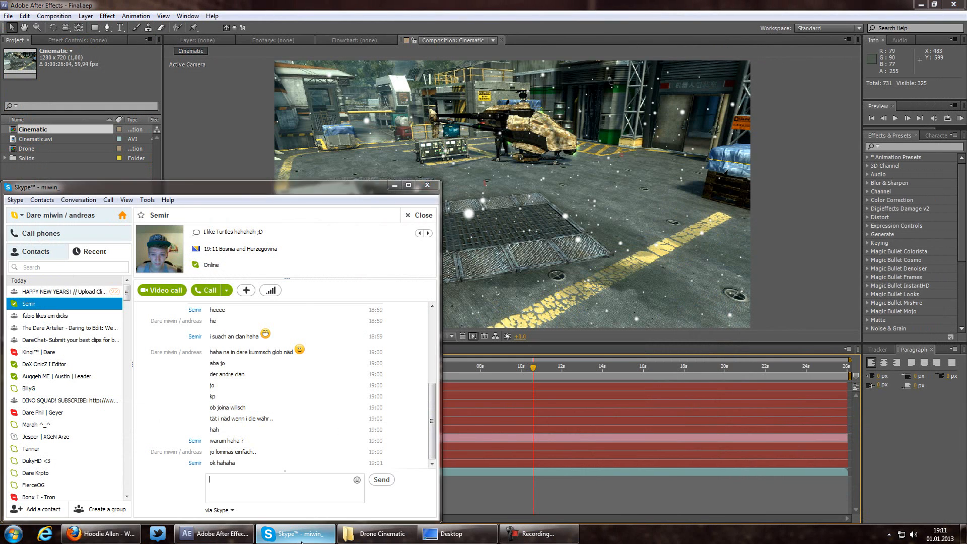
Step: In After Effects, import the TIFF sequence starting with miwin Shadow0475 from the Miwin Shadow folder as footage
{"action": "left_click", "coordinate": [394, 186]}
{"action": "left_click_drag", "start_coordinate": [534, 367], "coordinate": [515, 357]}
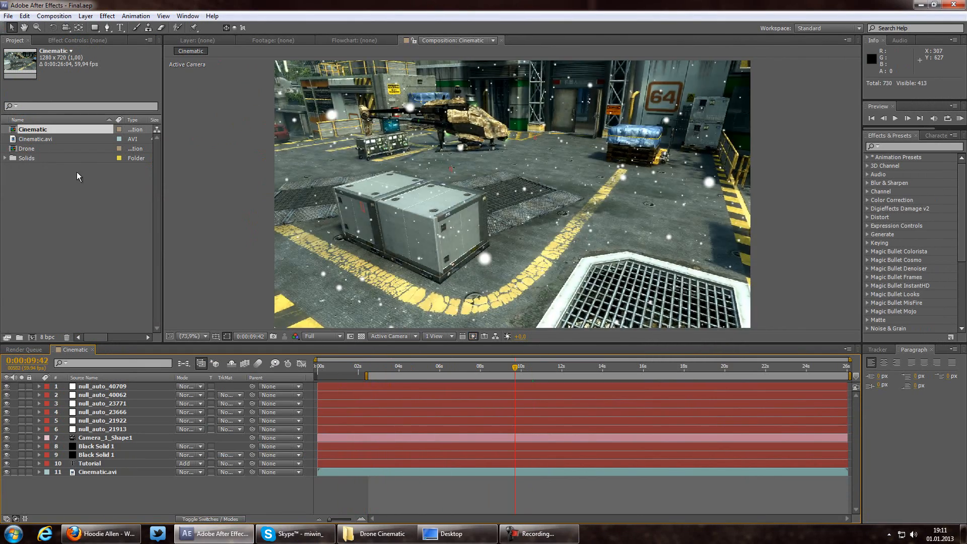
{"action": "left_click", "coordinate": [52, 195]}
{"action": "right_click", "coordinate": [37, 182]}
{"action": "mouse_move", "coordinate": [63, 220]}
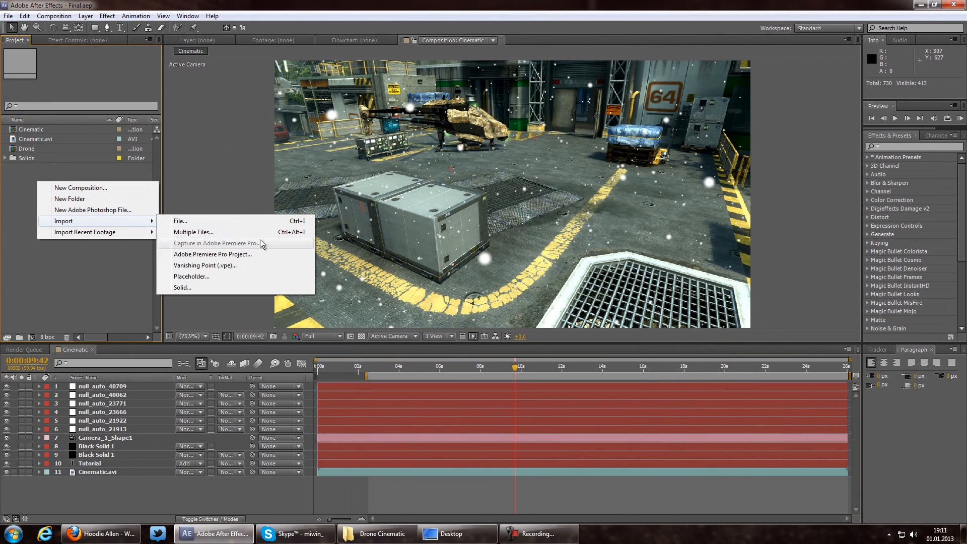
{"action": "left_click", "coordinate": [228, 220]}
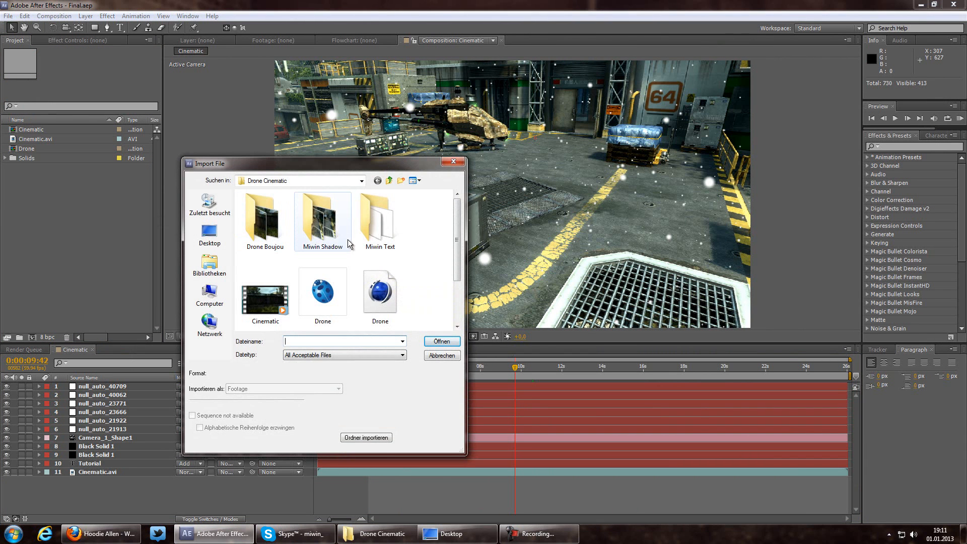
{"action": "double_click", "coordinate": [327, 215]}
{"action": "left_click", "coordinate": [279, 215]}
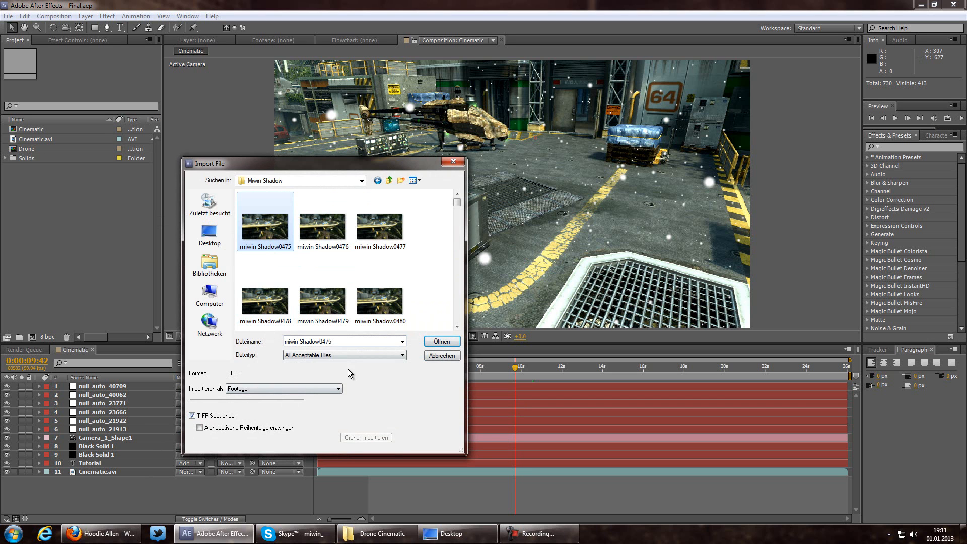
{"action": "left_click", "coordinate": [252, 387]}
{"action": "left_click", "coordinate": [253, 388]}
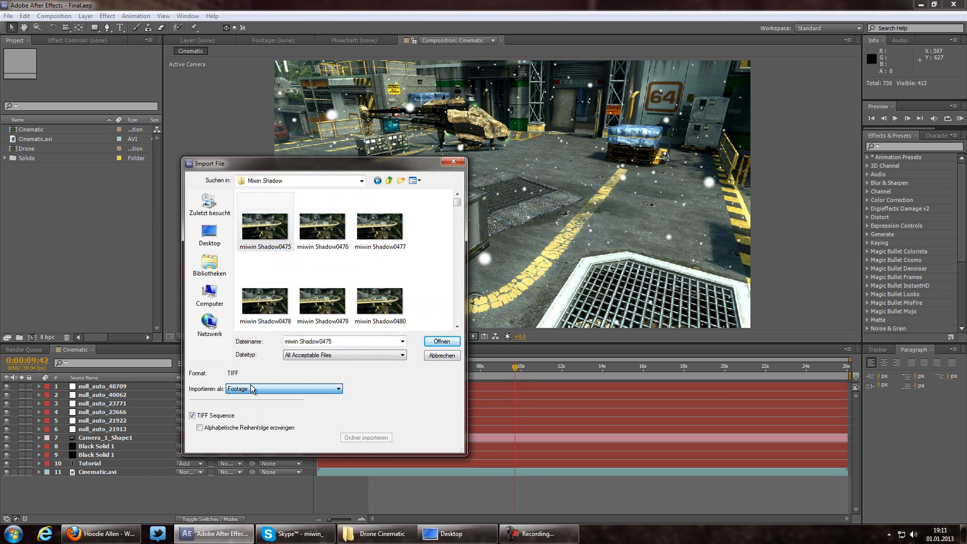
{"action": "left_click", "coordinate": [442, 341]}
Step: Import the TIFF sequence starting with miwin Text0475 from the Miwin Text folder, interpreting its alpha as Straight - Unmatted
{"action": "right_click", "coordinate": [47, 197]}
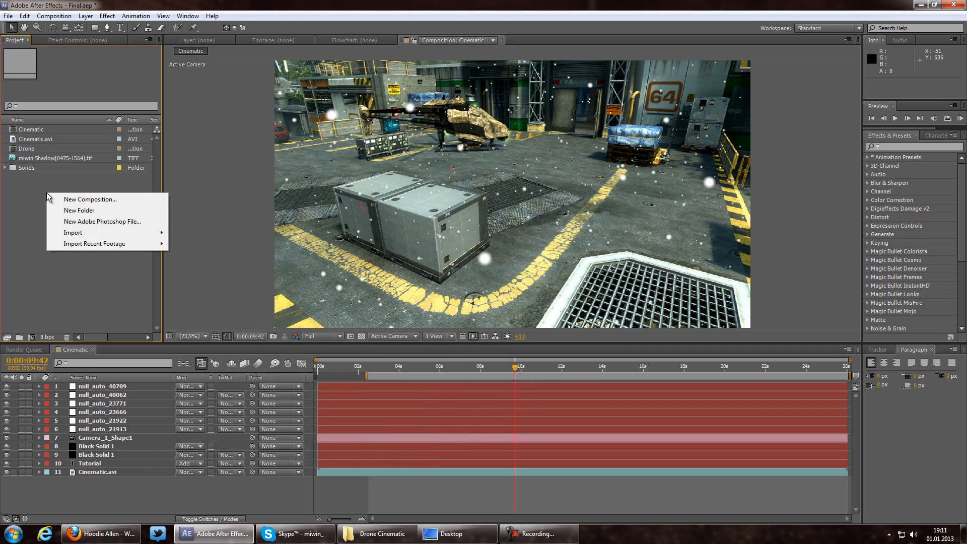
{"action": "mouse_move", "coordinate": [76, 229]}
{"action": "left_click", "coordinate": [204, 234]}
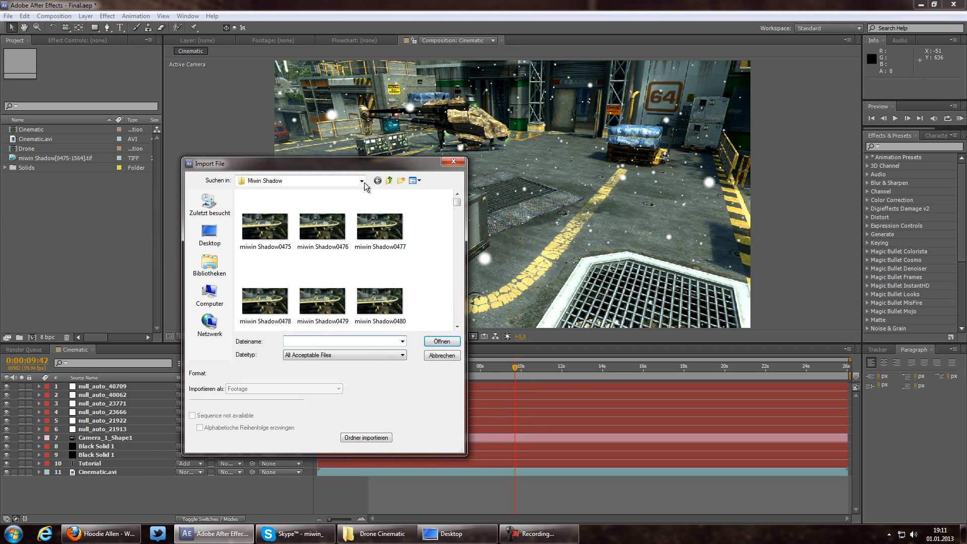
{"action": "left_click", "coordinate": [389, 180]}
{"action": "double_click", "coordinate": [380, 222]}
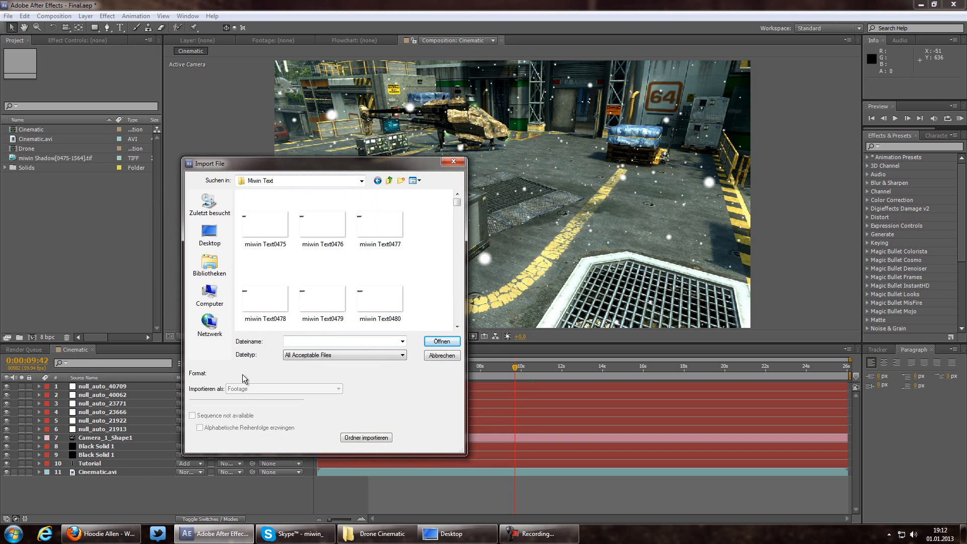
{"action": "left_click", "coordinate": [265, 212]}
{"action": "left_click", "coordinate": [436, 343]}
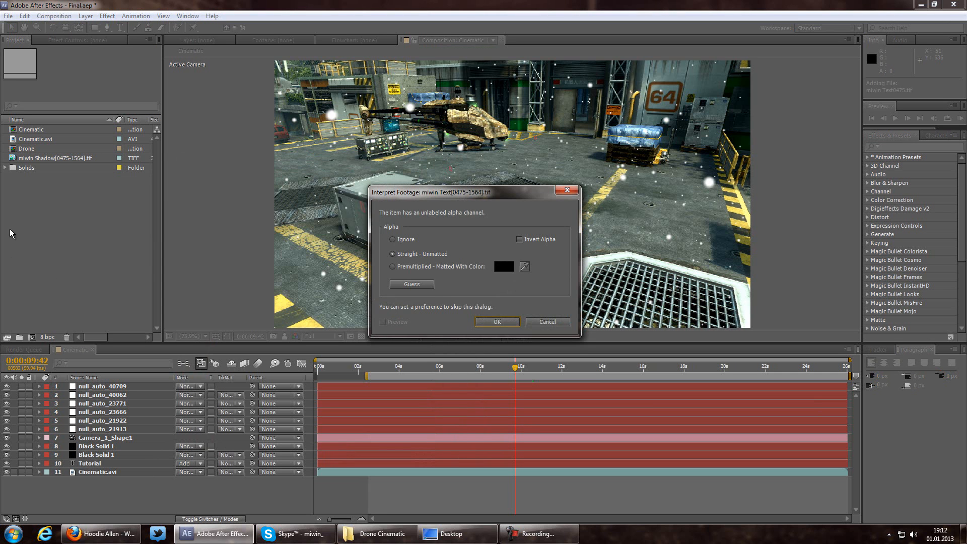
{"action": "left_click_drag", "start_coordinate": [466, 197], "coordinate": [359, 134]}
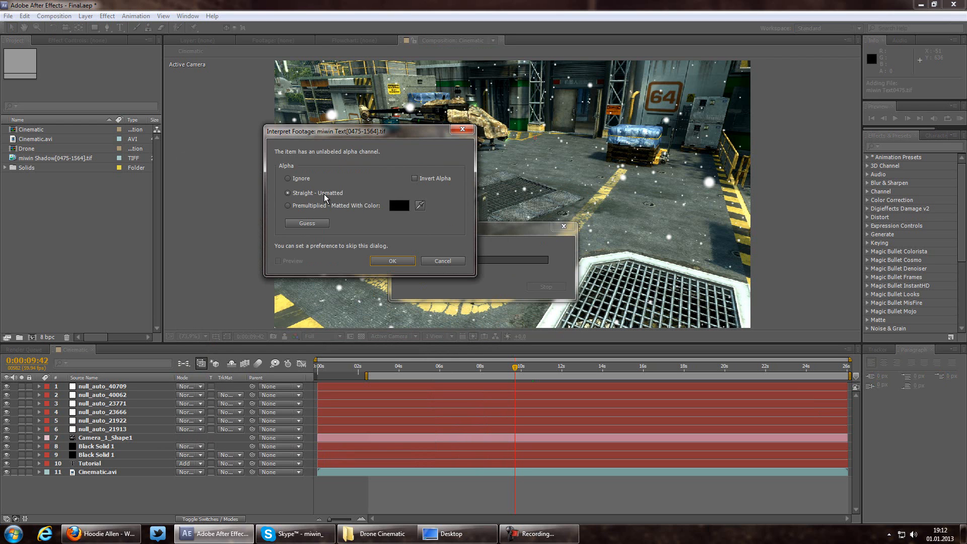
{"action": "left_click", "coordinate": [393, 261]}
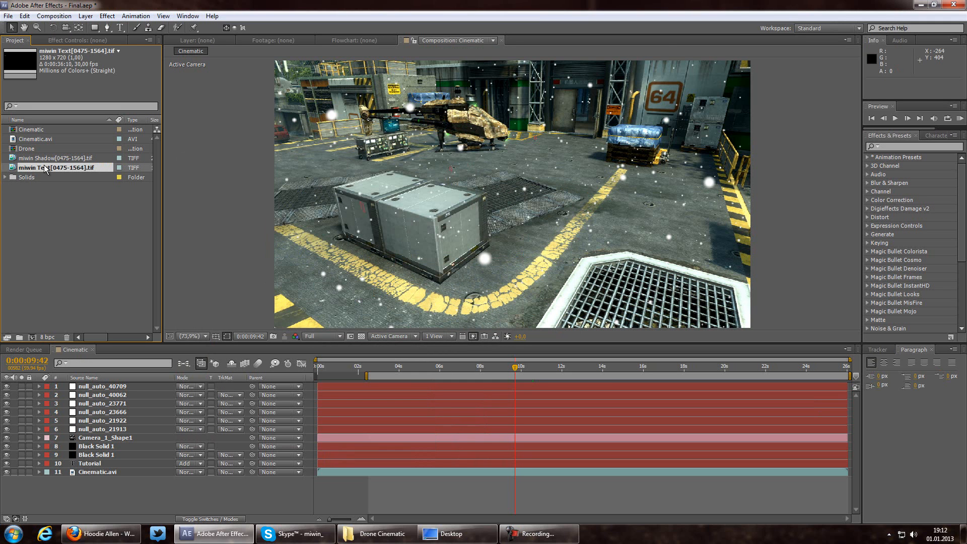
Step: Add the miwin Shadow and miwin Text sequences between the Tutorial and Cinematic.avi layers, with Text above Shadow, and select both layers
{"action": "left_click_drag", "start_coordinate": [46, 159], "coordinate": [72, 472]}
{"action": "left_click_drag", "start_coordinate": [45, 171], "coordinate": [73, 468]}
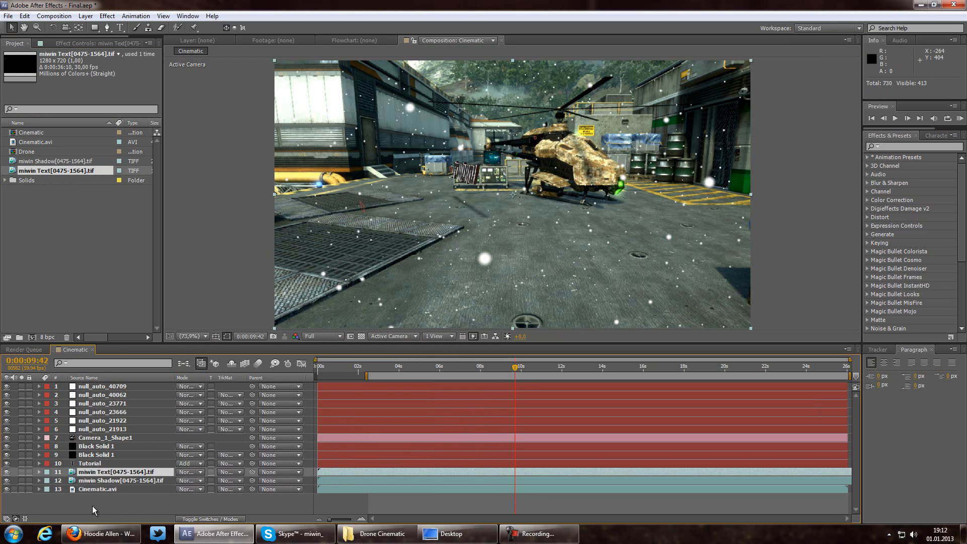
{"action": "left_click", "coordinate": [488, 368]}
{"action": "left_click_drag", "start_coordinate": [453, 380], "coordinate": [433, 371]}
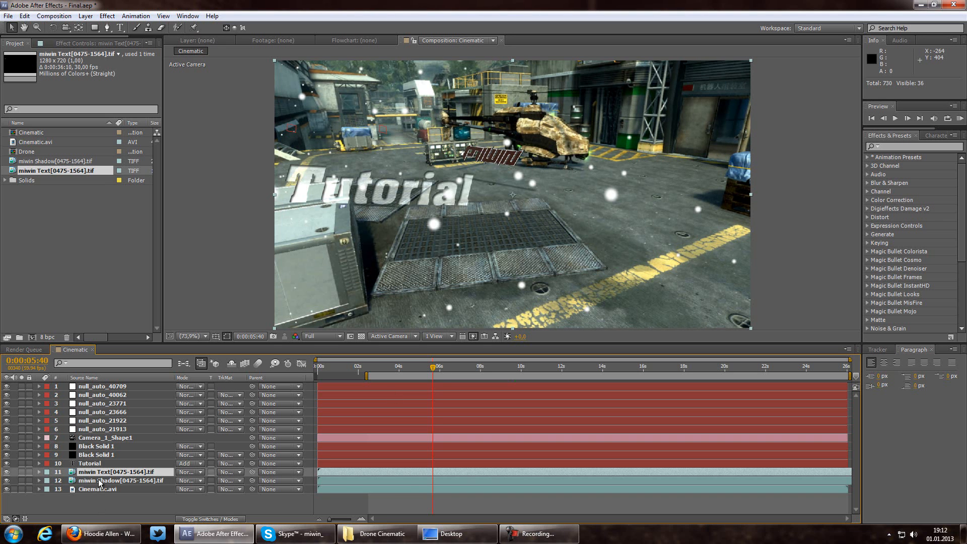
{"action": "left_click", "coordinate": [101, 480], "text": "shift"}
{"action": "right_click", "coordinate": [101, 481]}
{"action": "mouse_move", "coordinate": [162, 184]}
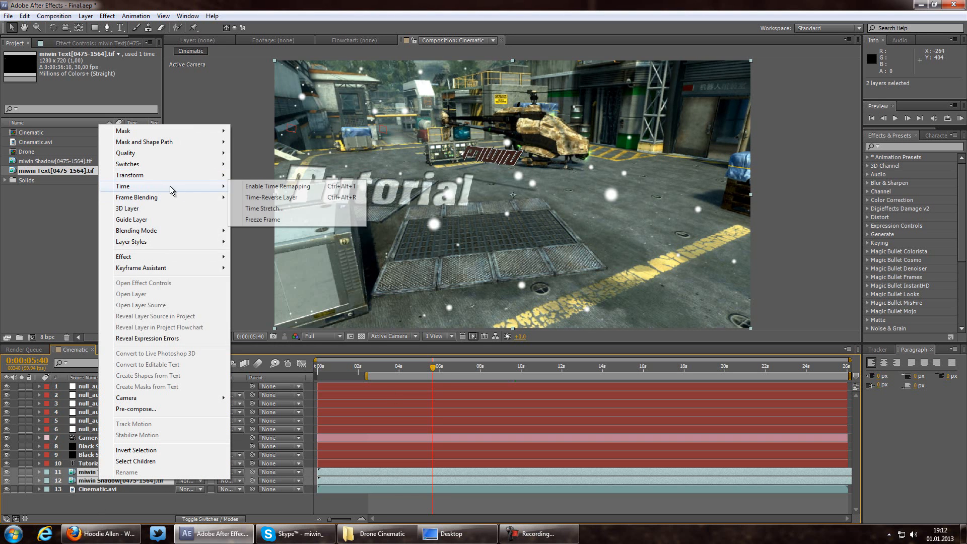
{"action": "left_click", "coordinate": [255, 209]}
{"action": "type", "text": "5:4"}
{"action": "type", "text": "0"}
{"action": "left_click", "coordinate": [500, 331]}
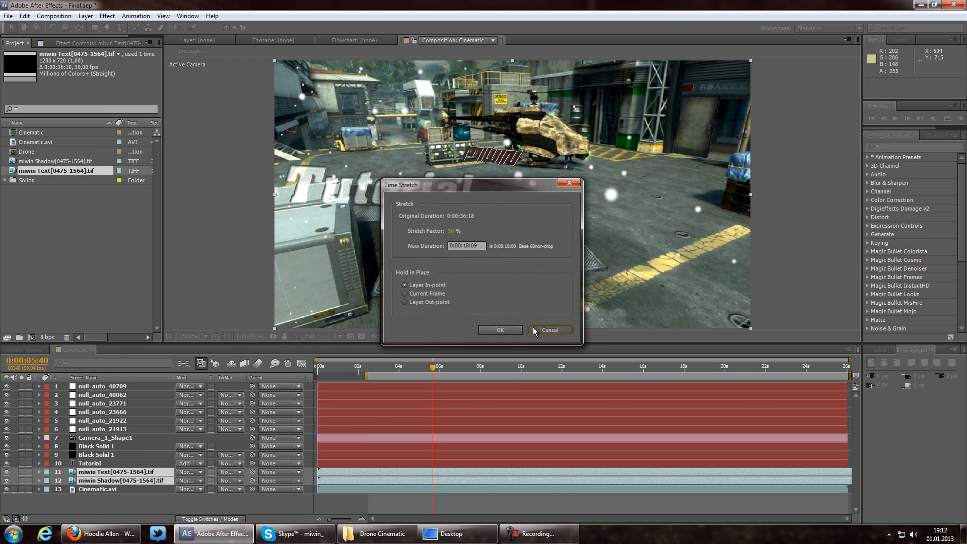
Step: Time-stretch the miwin Text and miwin Shadow layers with a stretch factor of 50 %
{"action": "right_click", "coordinate": [152, 485]}
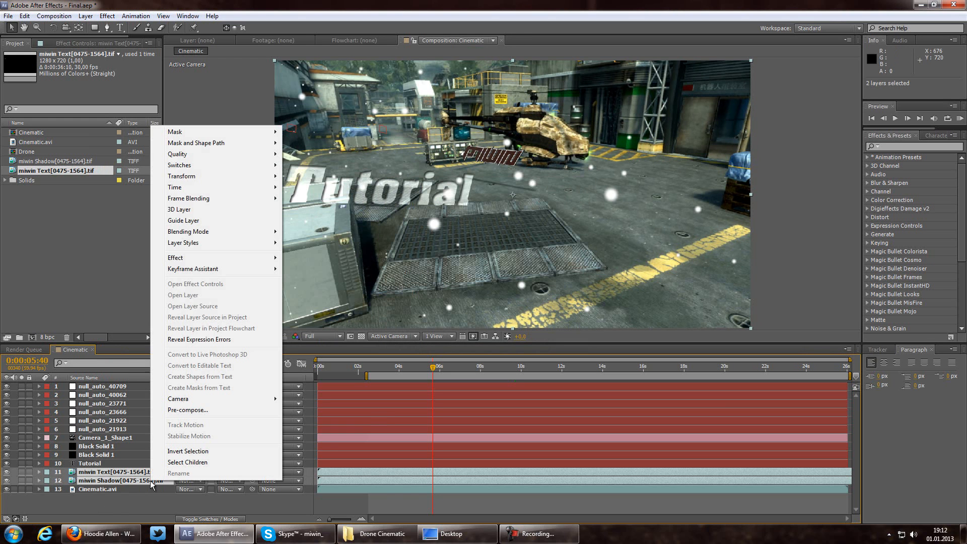
{"action": "mouse_move", "coordinate": [243, 187]}
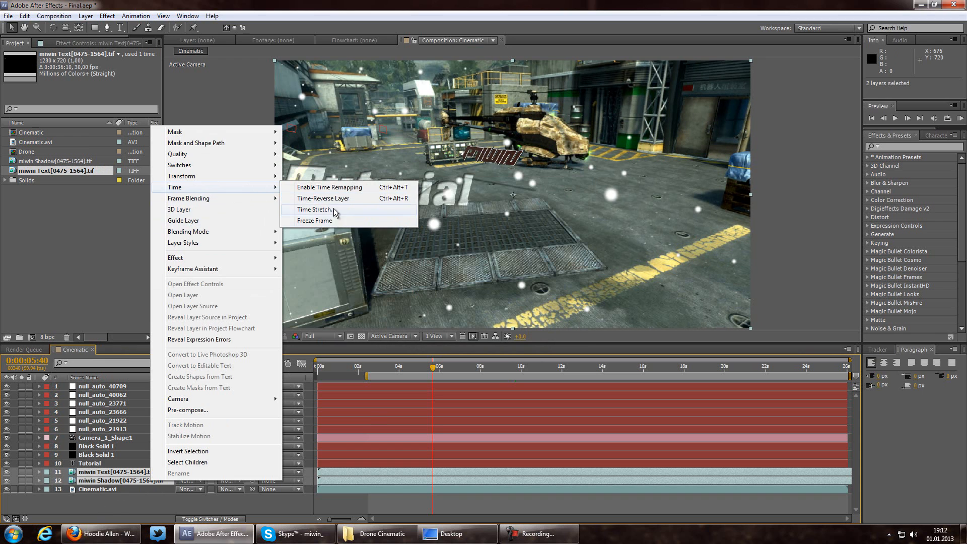
{"action": "left_click", "coordinate": [335, 211]}
{"action": "type", "text": "5"}
{"action": "key", "text": "Return"}
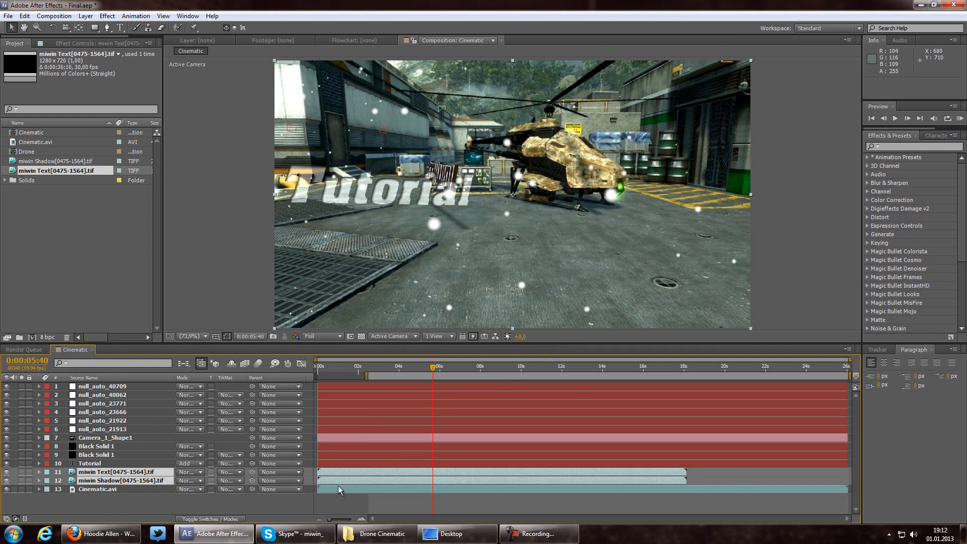
Step: Hide the Tutorial and both Black Solid 1 layers, and select the miwin Text and miwin Shadow layers
{"action": "left_click", "coordinate": [6, 463]}
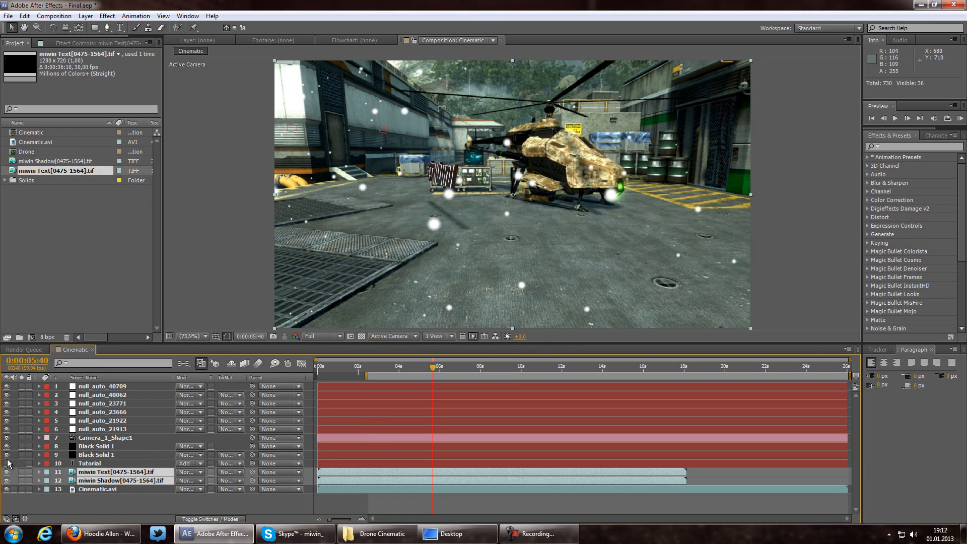
{"action": "key", "text": "F2"}
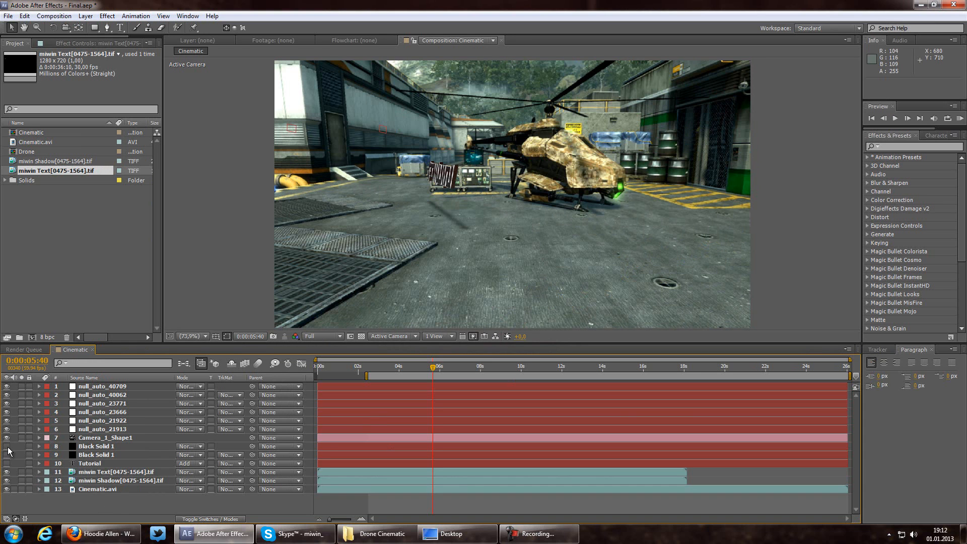
{"action": "left_click", "coordinate": [91, 472]}
{"action": "left_click", "coordinate": [99, 481], "text": "shift"}
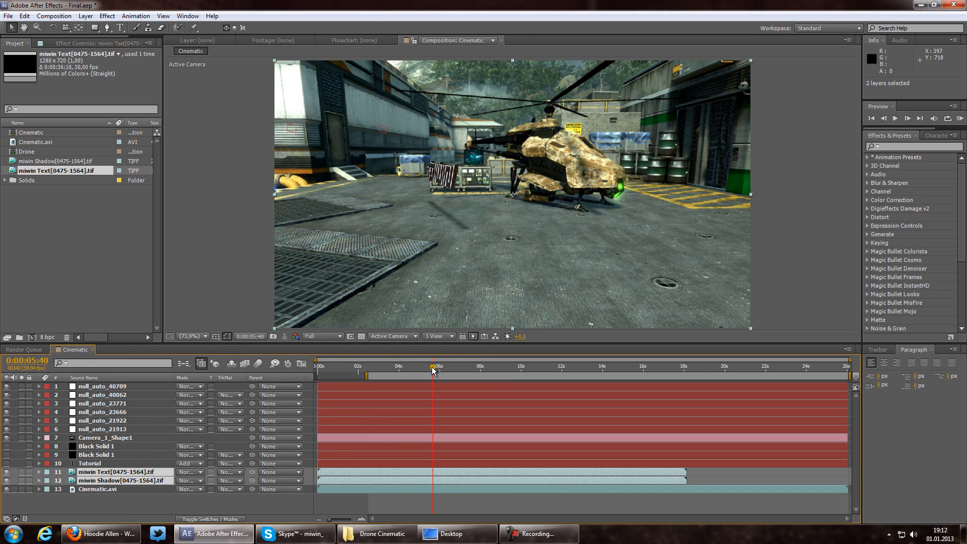
Step: Switch the timeline's time display to frames and move the current time to frame 475
{"action": "left_click_drag", "start_coordinate": [433, 368], "coordinate": [441, 369]}
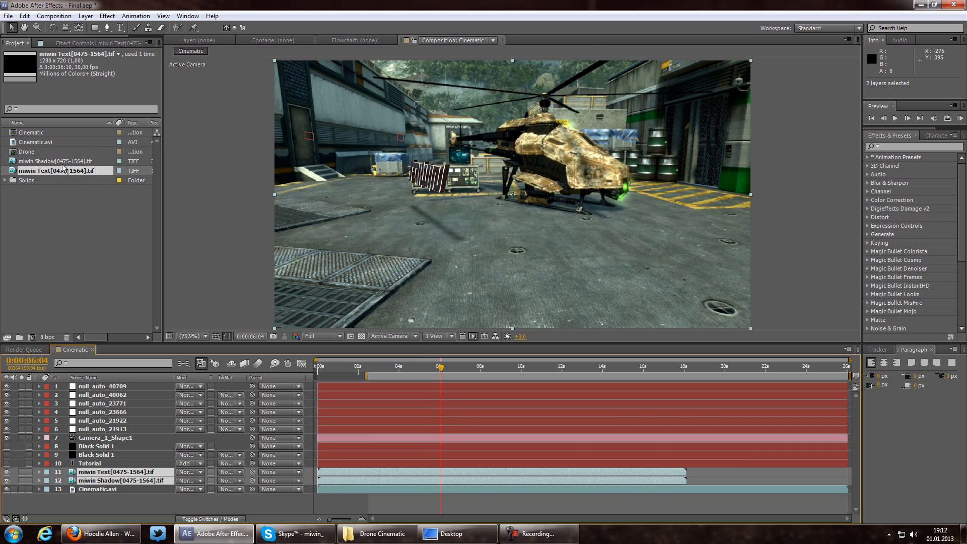
{"action": "left_click", "coordinate": [101, 256]}
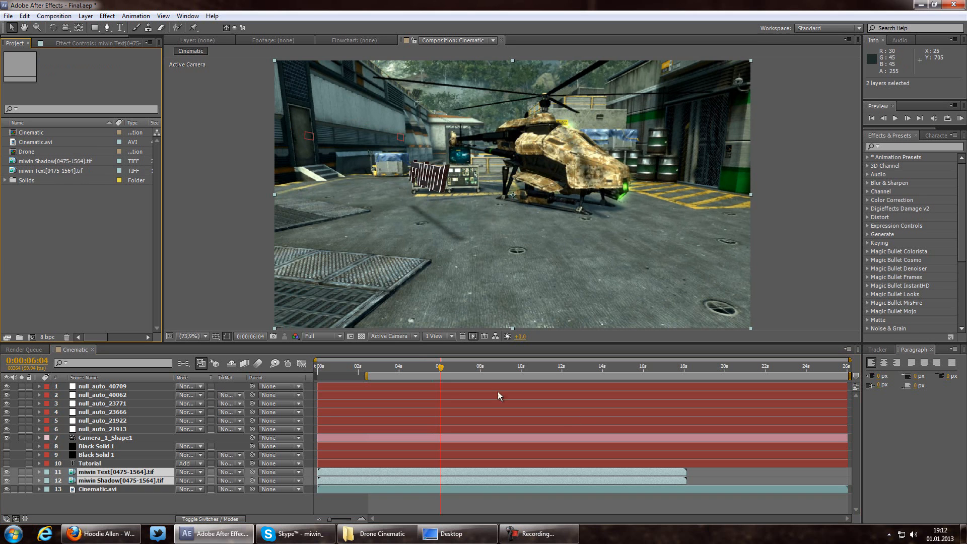
{"action": "left_click_drag", "start_coordinate": [441, 368], "coordinate": [465, 368]}
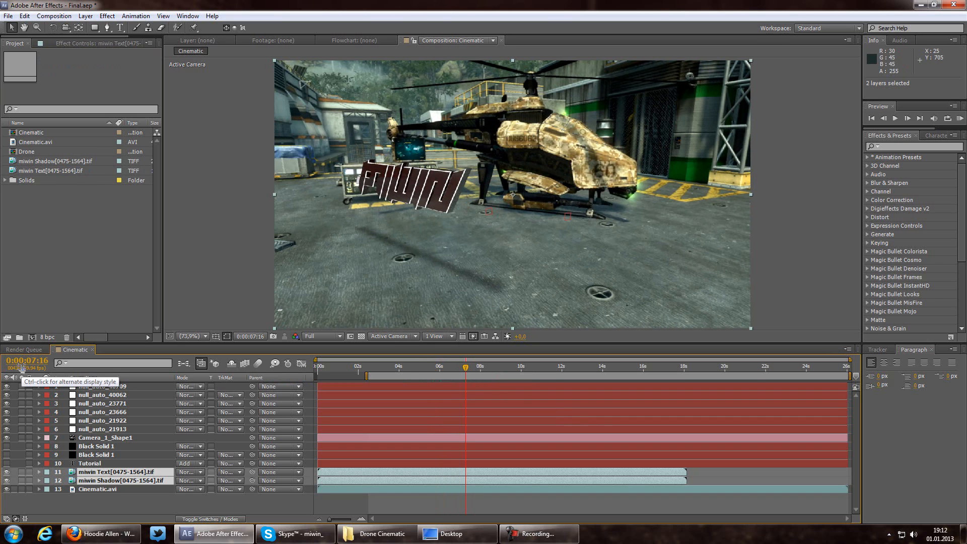
{"action": "left_click", "coordinate": [21, 365], "text": "ctrl"}
{"action": "left_click", "coordinate": [30, 363]}
{"action": "type", "text": "475"}
{"action": "key", "text": "Return"}
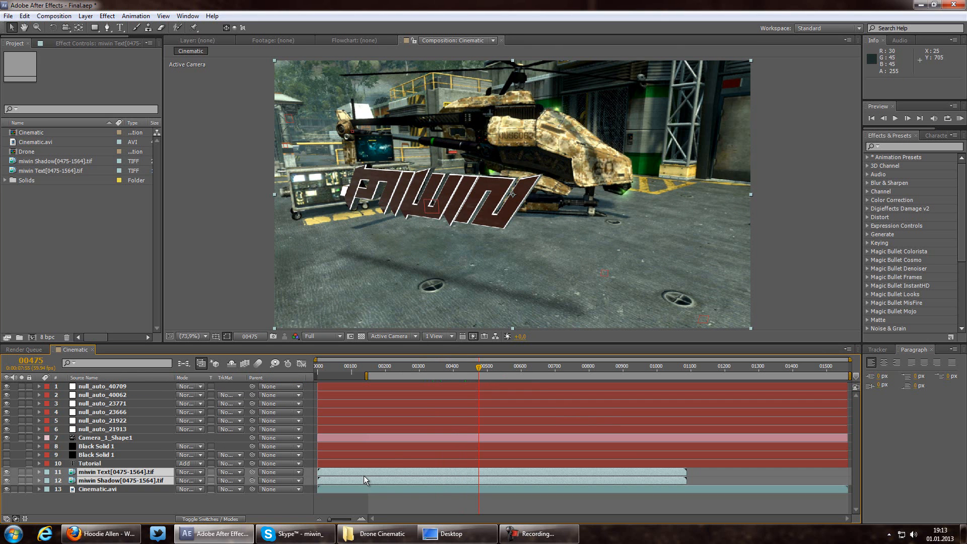
Step: Shift the miwin Text and miwin Shadow layers to start at frame 475, check the alignment in the footage, and return to that frame
{"action": "left_click_drag", "start_coordinate": [353, 473], "coordinate": [519, 471]}
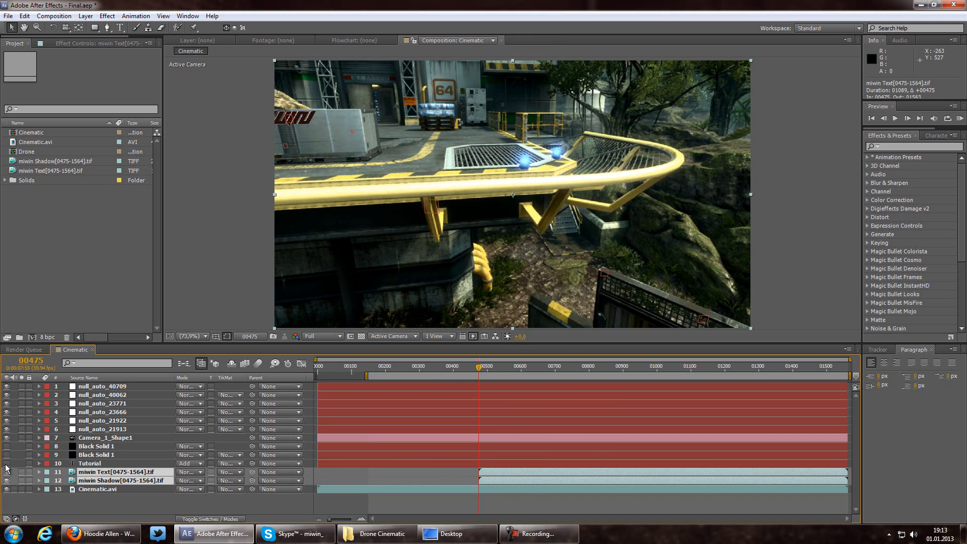
{"action": "left_click_drag", "start_coordinate": [480, 371], "coordinate": [636, 373]}
{"action": "left_click", "coordinate": [210, 231]}
{"action": "left_click_drag", "start_coordinate": [572, 369], "coordinate": [479, 375]}
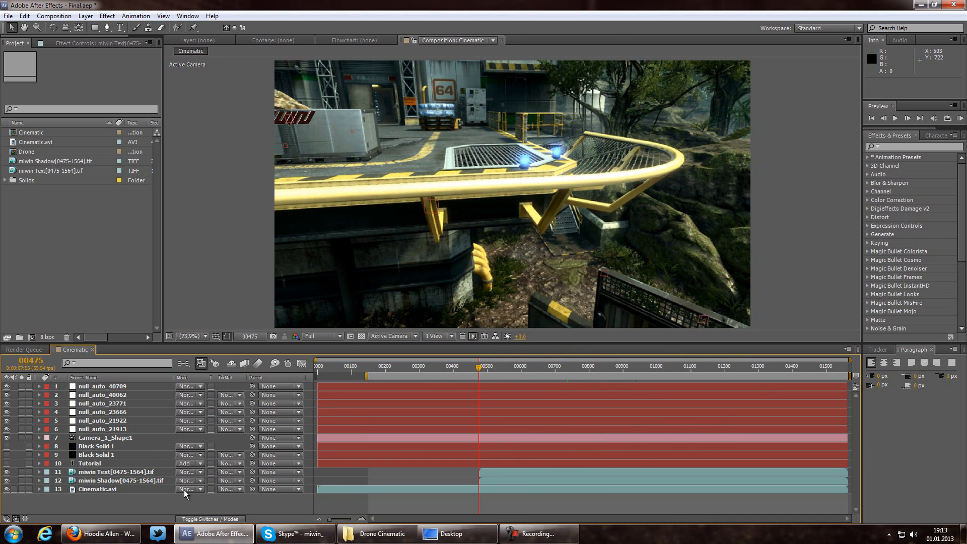
Step: Duplicate the Cinematic.avi layer with copy and paste
{"action": "left_click", "coordinate": [87, 489]}
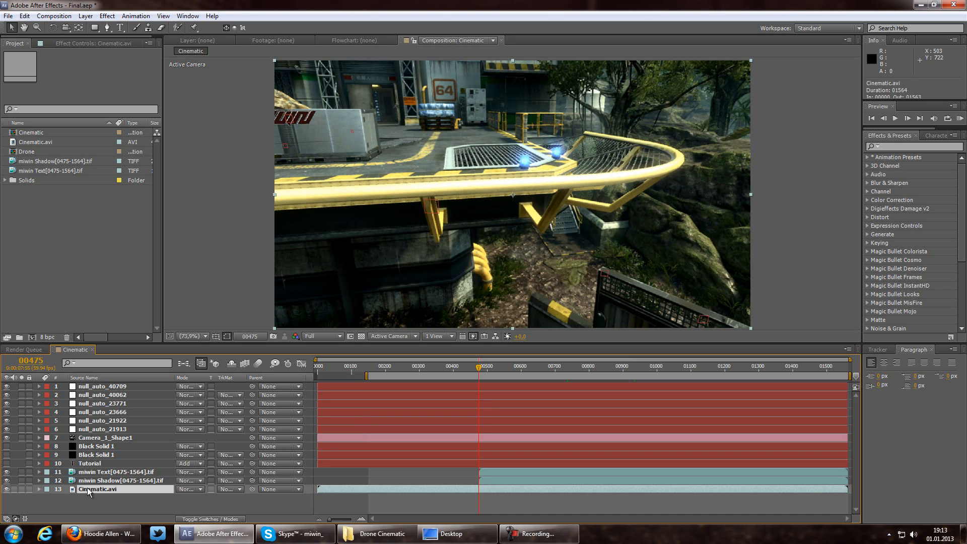
{"action": "key", "text": "ctrl+v"}
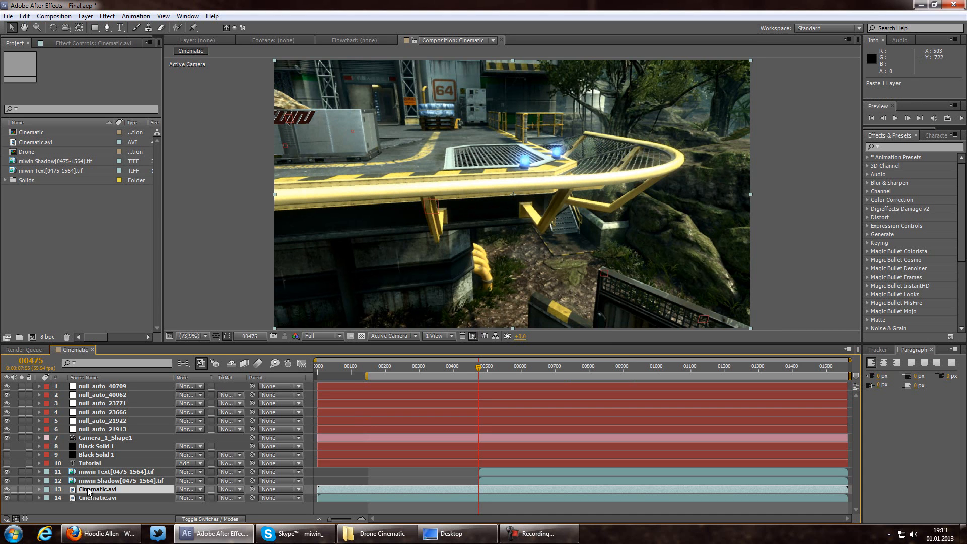
{"action": "left_click_drag", "start_coordinate": [87, 492], "coordinate": [92, 492]}
{"action": "left_click_drag", "start_coordinate": [332, 518], "coordinate": [108, 471]}
{"action": "key", "text": "ctrl+shift+Escape"}
{"action": "left_click", "coordinate": [588, 156]}
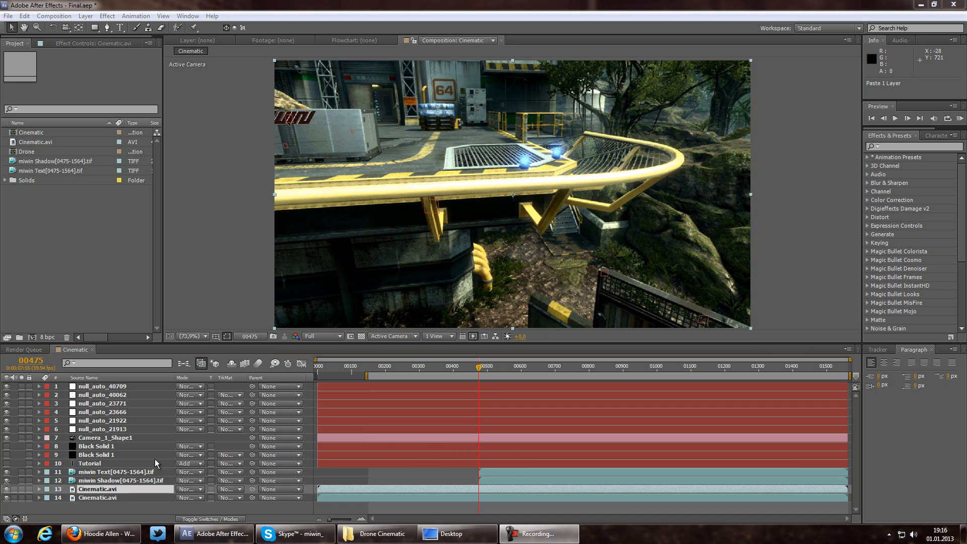
Step: Trim the upper Cinematic.avi copy to start at frame 475 and place it above the miwin Text layer
{"action": "left_click_drag", "start_coordinate": [319, 487], "coordinate": [494, 481]}
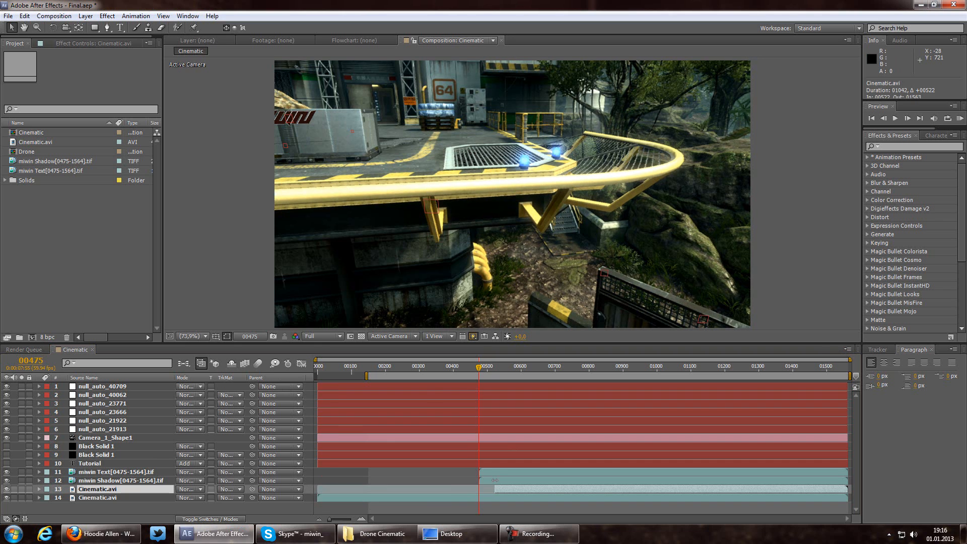
{"action": "left_click", "coordinate": [362, 520]}
{"action": "left_click", "coordinate": [361, 519]}
{"action": "left_click_drag", "start_coordinate": [114, 490], "coordinate": [112, 472]}
Step: Draw a closed six-point Pen mask around the grey container on the upper Cinematic.avi layer and keyframe its Mask Path at frame 475
{"action": "left_click", "coordinate": [106, 28]}
{"action": "left_click", "coordinate": [268, 108]}
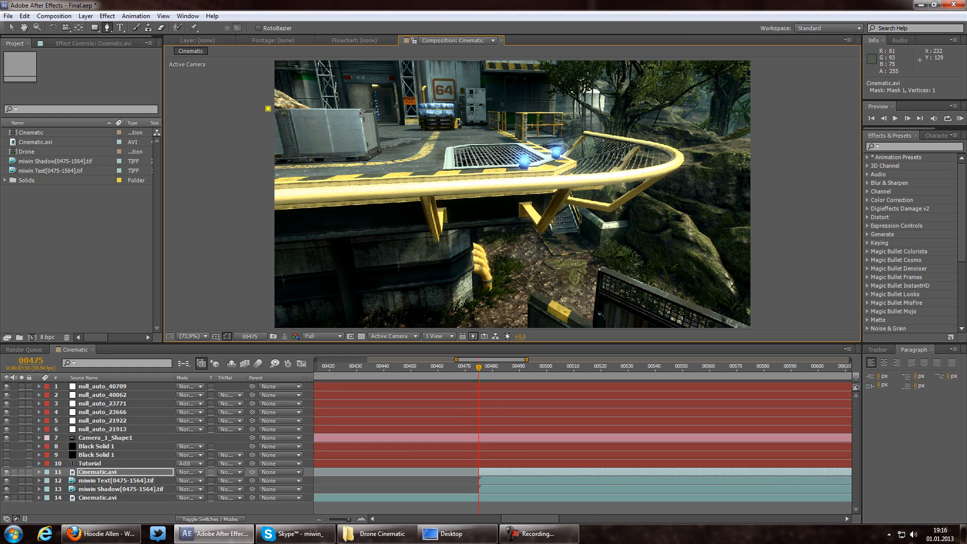
{"action": "left_click", "coordinate": [374, 110]}
{"action": "left_click", "coordinate": [371, 312]}
{"action": "left_click", "coordinate": [208, 272]}
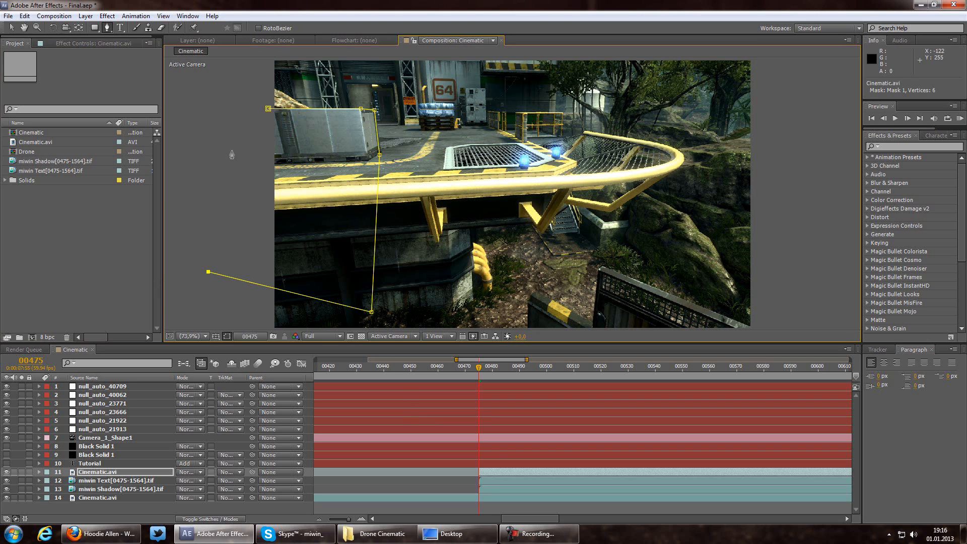
{"action": "left_click", "coordinate": [268, 108]}
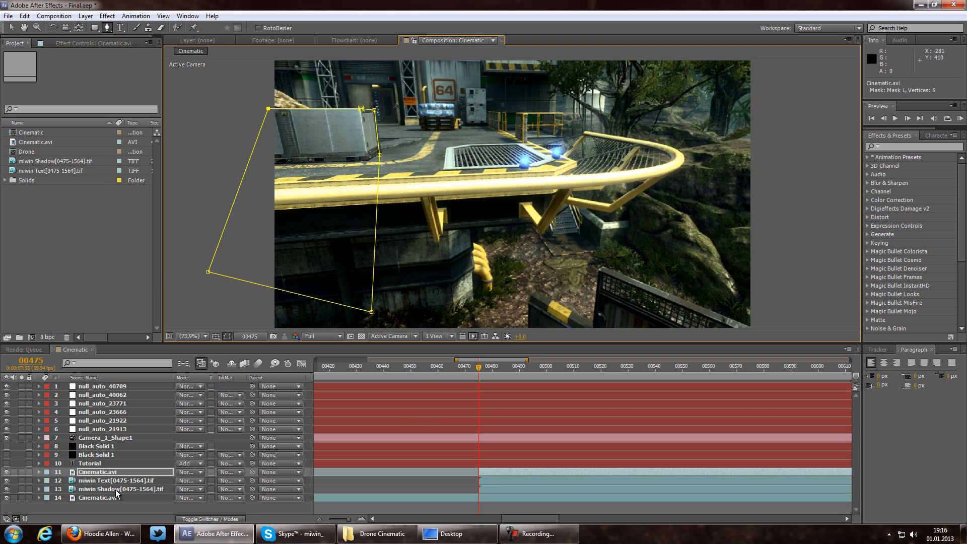
{"action": "key", "text": "m"}
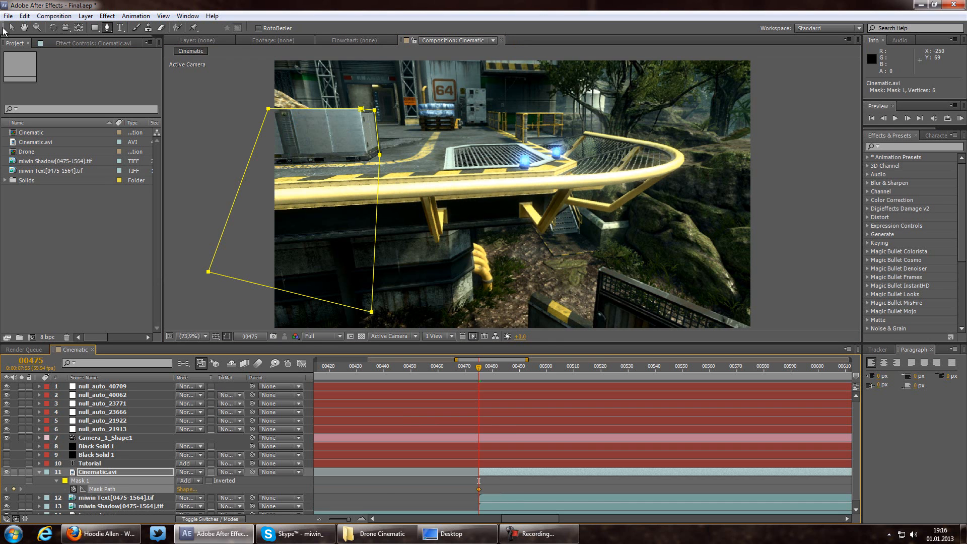
Step: Keyframe the mask to follow the container at about frame 485 and at frame 499, pulling its outer corner point outside the image
{"action": "left_click", "coordinate": [11, 28]}
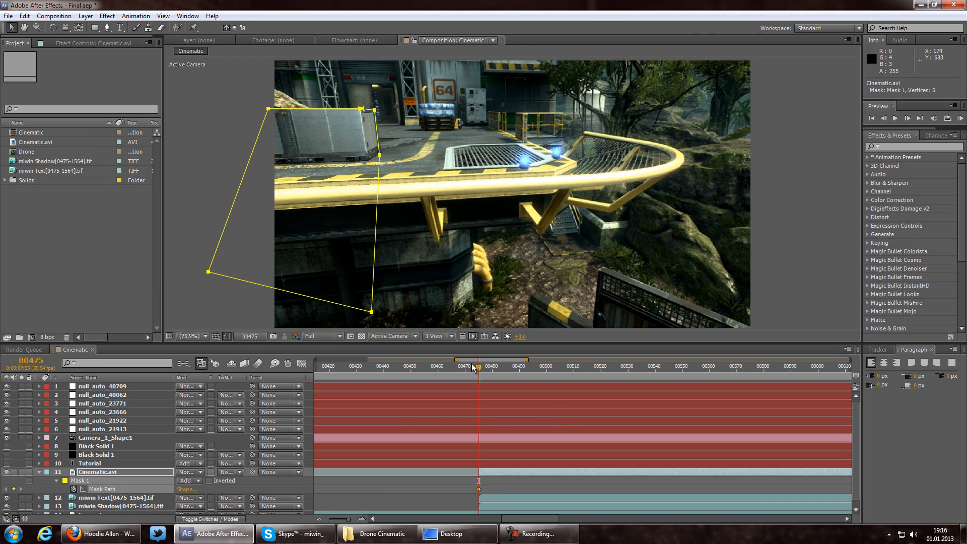
{"action": "left_click_drag", "start_coordinate": [480, 369], "coordinate": [506, 364]}
{"action": "left_click_drag", "start_coordinate": [378, 149], "coordinate": [390, 163]}
{"action": "left_click_drag", "start_coordinate": [506, 367], "coordinate": [539, 361]}
{"action": "left_click_drag", "start_coordinate": [373, 122], "coordinate": [426, 136]}
{"action": "left_click", "coordinate": [480, 147]}
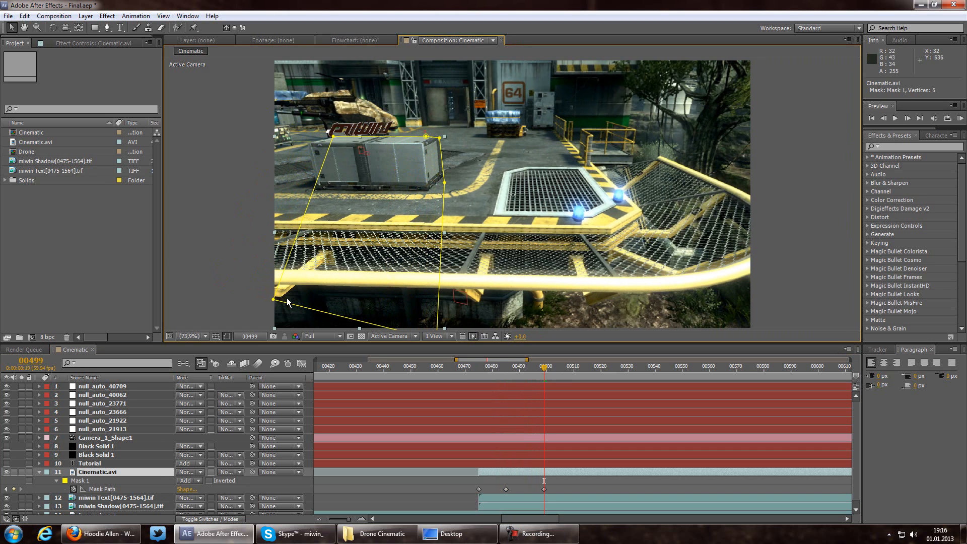
{"action": "left_click_drag", "start_coordinate": [275, 300], "coordinate": [195, 182]}
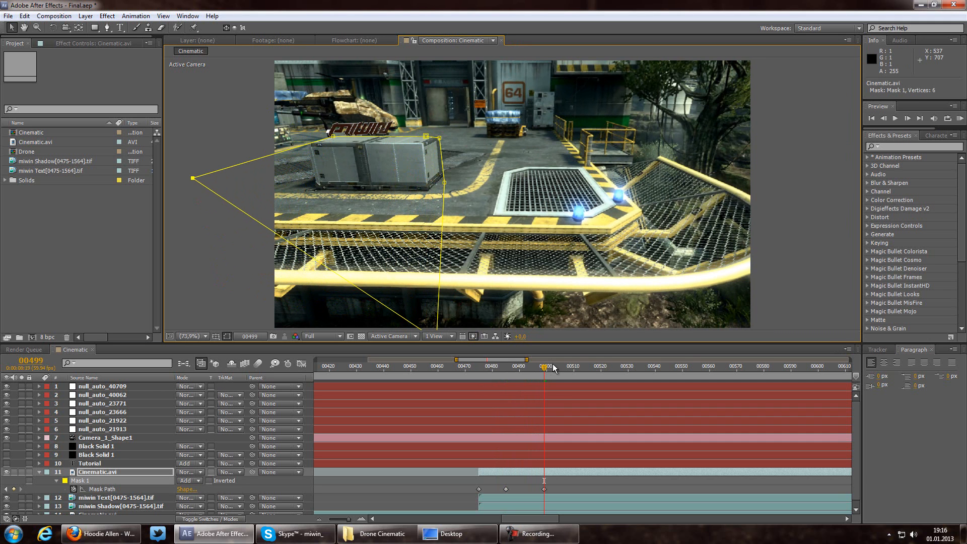
Step: Reposition the container mask to fit the container at frame 510
{"action": "left_click_drag", "start_coordinate": [541, 371], "coordinate": [574, 368]}
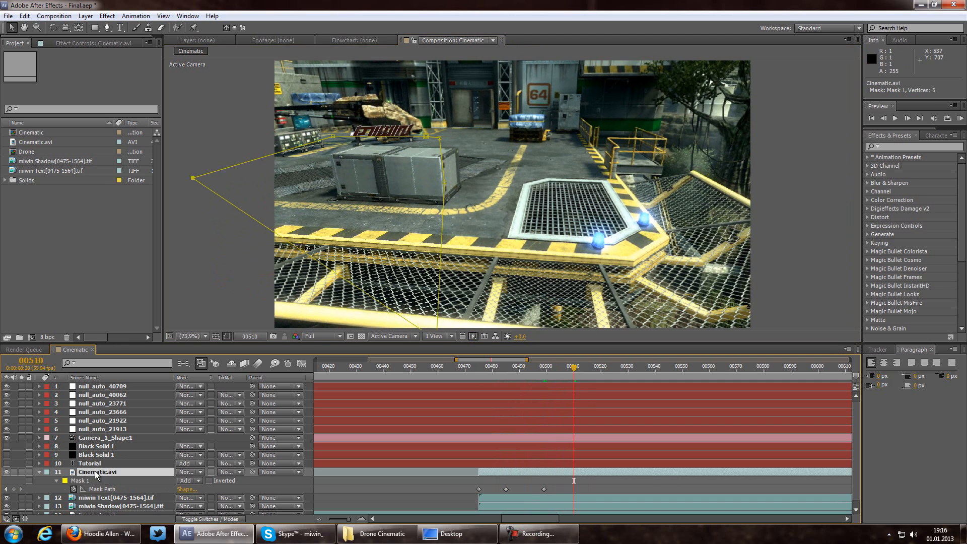
{"action": "left_click_drag", "start_coordinate": [393, 141], "coordinate": [458, 151]}
{"action": "left_click", "coordinate": [498, 158]}
Step: Trim the end of the masked Cinematic.avi layer to frame 511 and deselect it
{"action": "mouse_move", "coordinate": [567, 367]}
{"action": "left_mouse_down"}
{"action": "mouse_move", "coordinate": [535, 376]}
{"action": "mouse_move", "coordinate": [575, 385]}
{"action": "mouse_move", "coordinate": [576, 368]}
{"action": "left_mouse_up"}
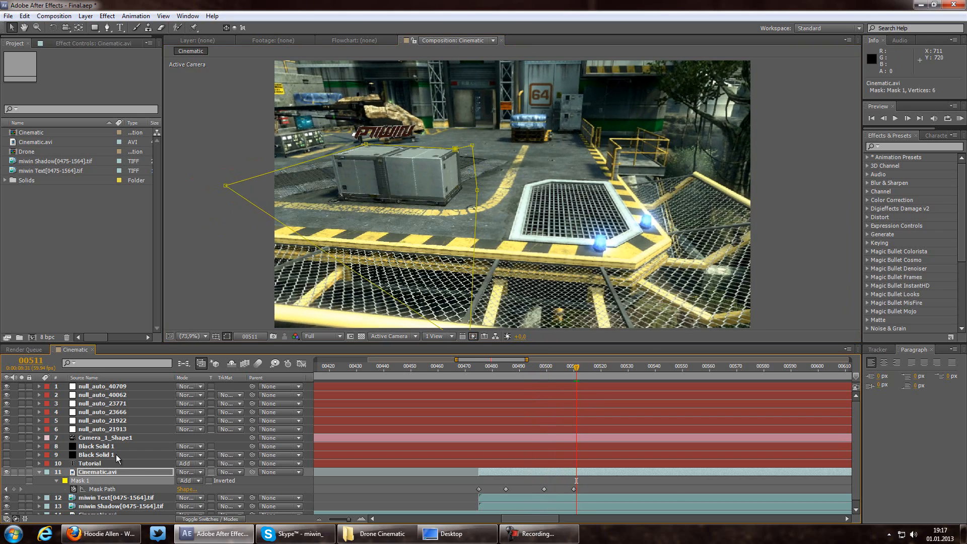
{"action": "key", "text": "Return"}
{"action": "left_click_drag", "start_coordinate": [349, 519], "coordinate": [328, 524]}
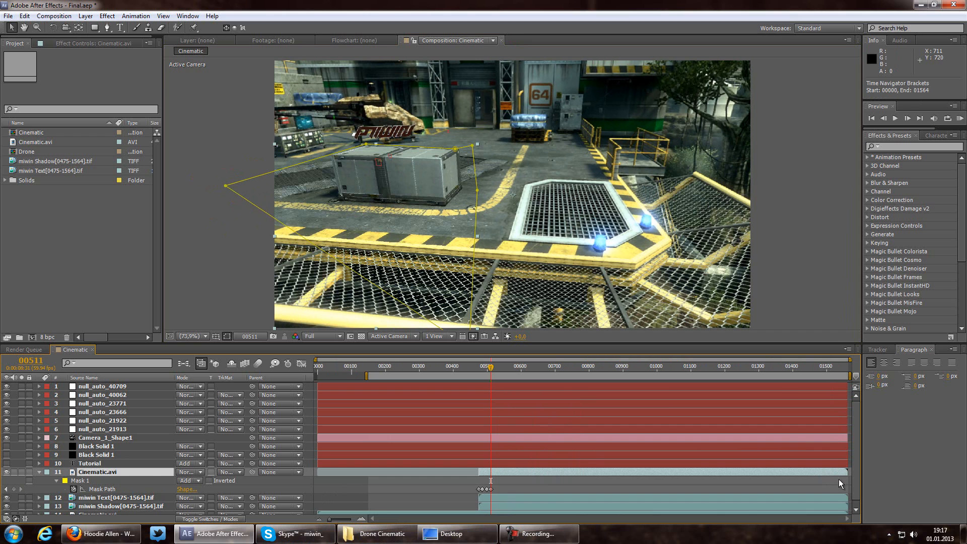
{"action": "left_click_drag", "start_coordinate": [847, 472], "coordinate": [491, 472]}
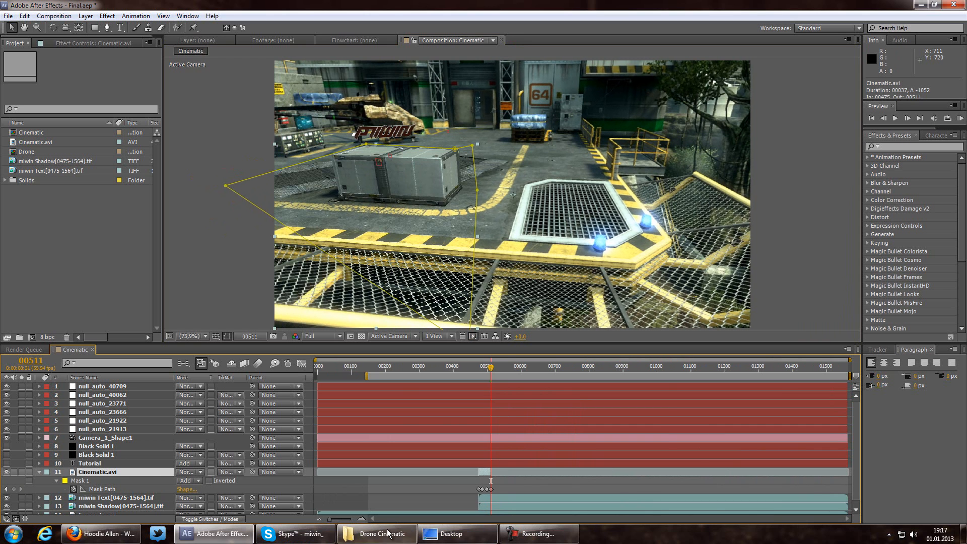
{"action": "left_click", "coordinate": [229, 260]}
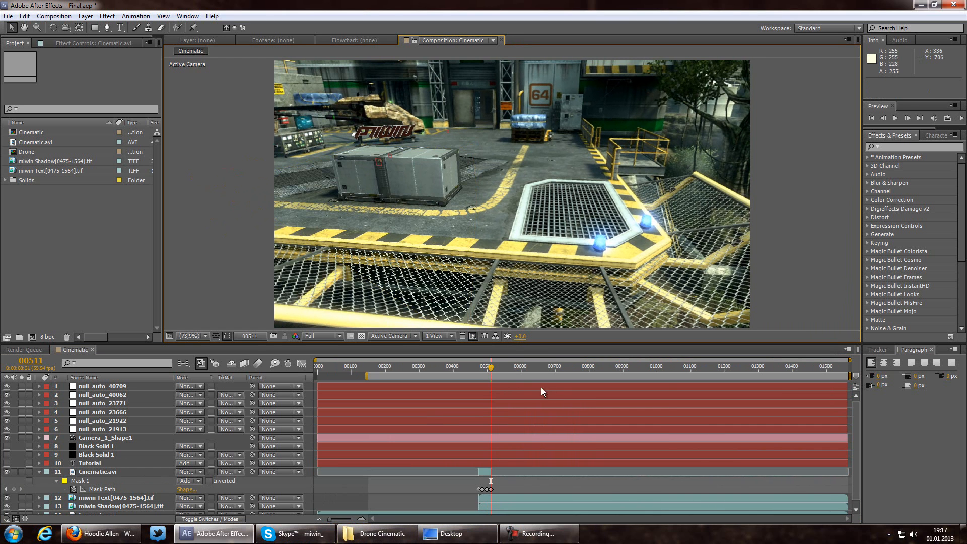
Step: Make both Black Solid 1 layers and the Tutorial layer visible again, and move the current time to frame 994
{"action": "left_click_drag", "start_coordinate": [491, 369], "coordinate": [667, 372]}
{"action": "left_click_drag", "start_coordinate": [4, 454], "coordinate": [6, 446]}
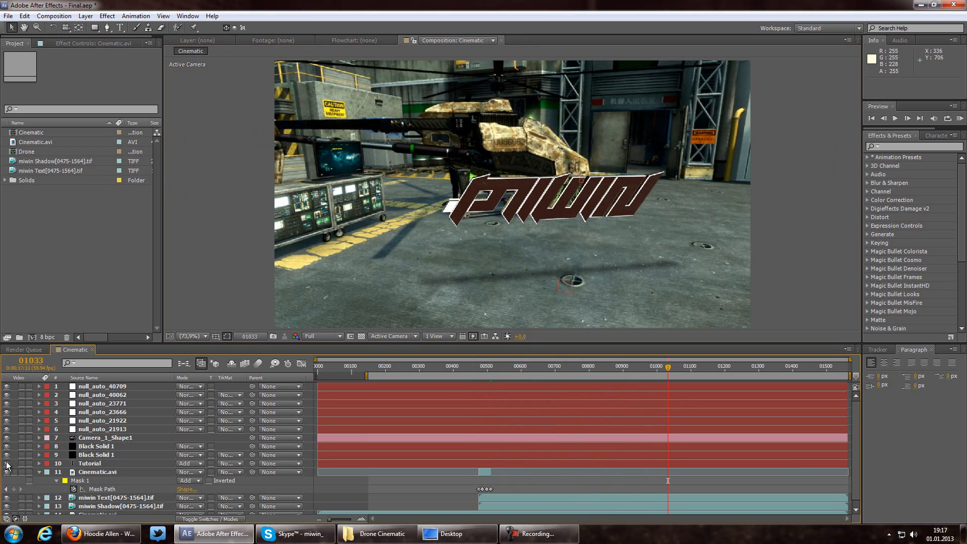
{"action": "mouse_move", "coordinate": [669, 376]}
{"action": "left_mouse_down"}
{"action": "mouse_move", "coordinate": [427, 375]}
{"action": "mouse_move", "coordinate": [655, 377]}
{"action": "left_mouse_up"}
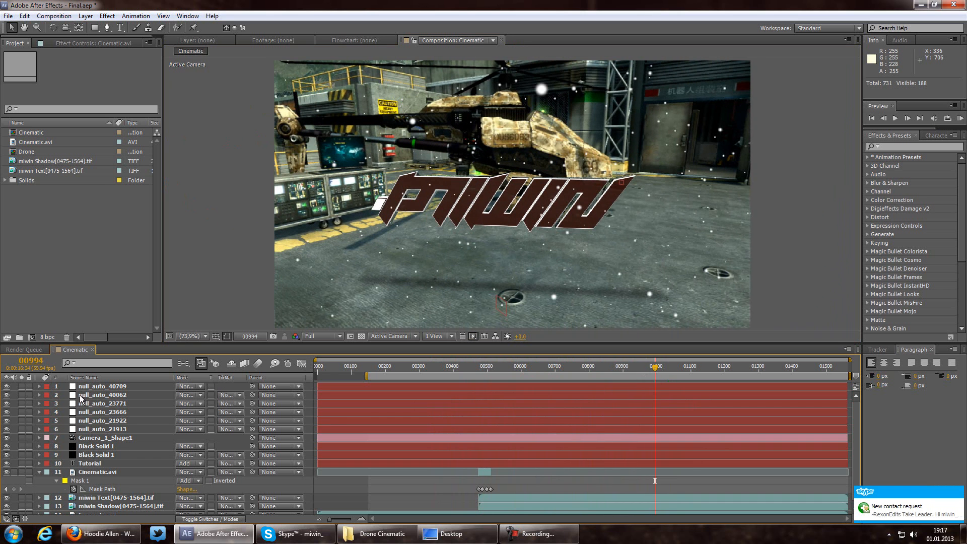
Step: Add a new adjustment layer above null_auto_40709 at the top of the layer stack
{"action": "left_click", "coordinate": [99, 387]}
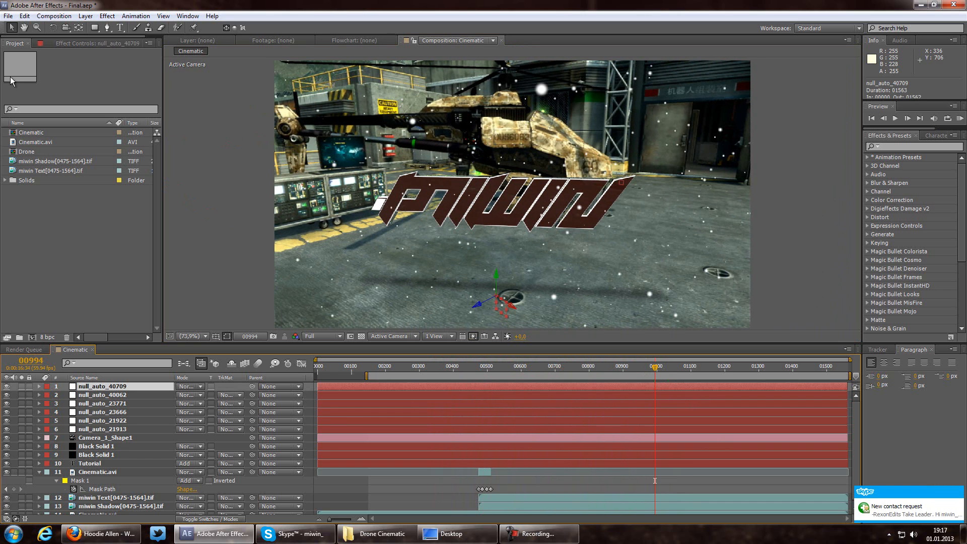
{"action": "left_click", "coordinate": [54, 16]}
{"action": "mouse_move", "coordinate": [87, 19]}
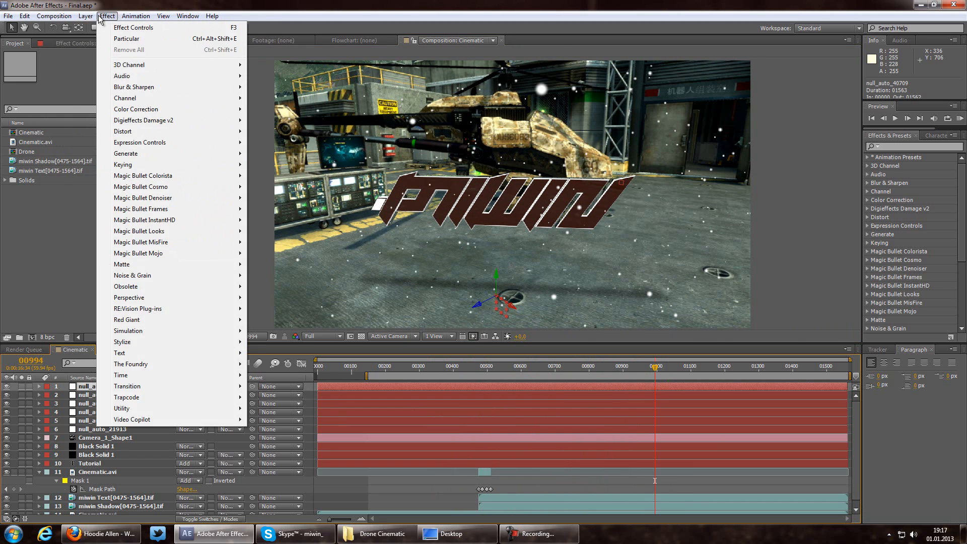
{"action": "mouse_move", "coordinate": [143, 30]}
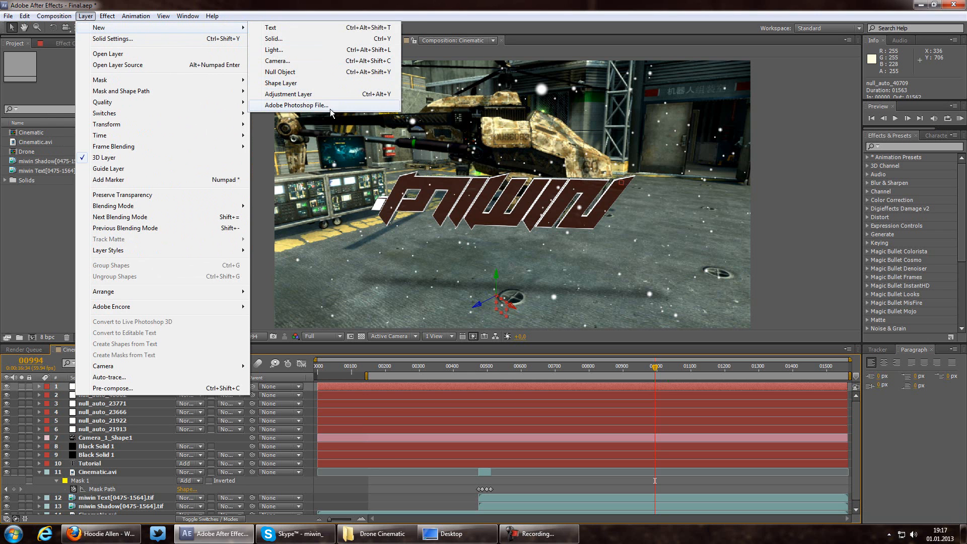
{"action": "left_click", "coordinate": [319, 94]}
Step: Search the effects for "look" and apply Magic Bullet Looks to the adjustment layer
{"action": "left_click", "coordinate": [899, 146]}
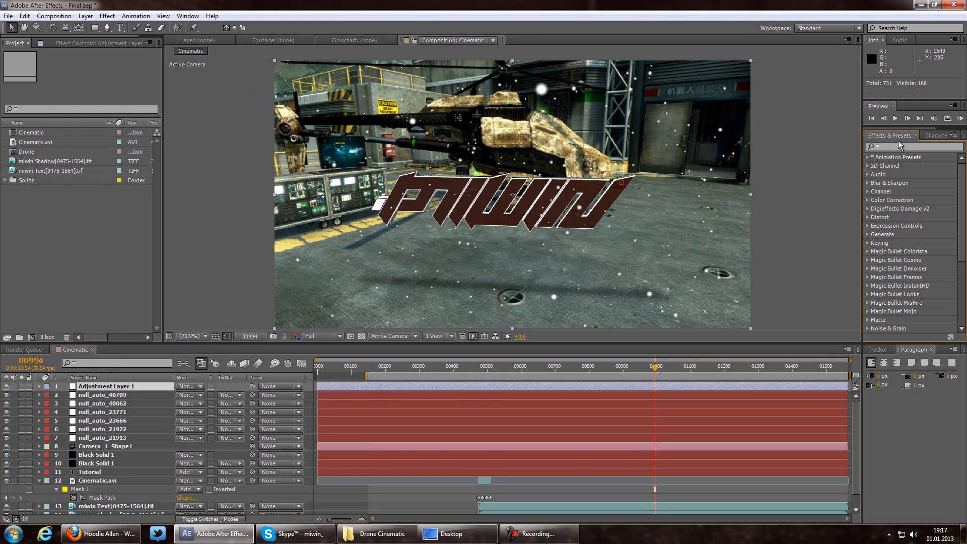
{"action": "type", "text": "look"}
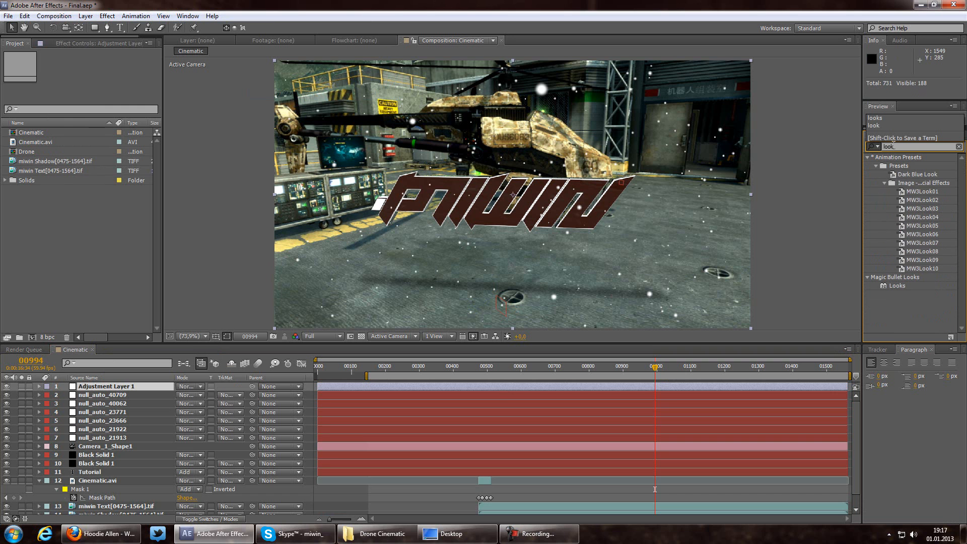
{"action": "left_click", "coordinate": [899, 290]}
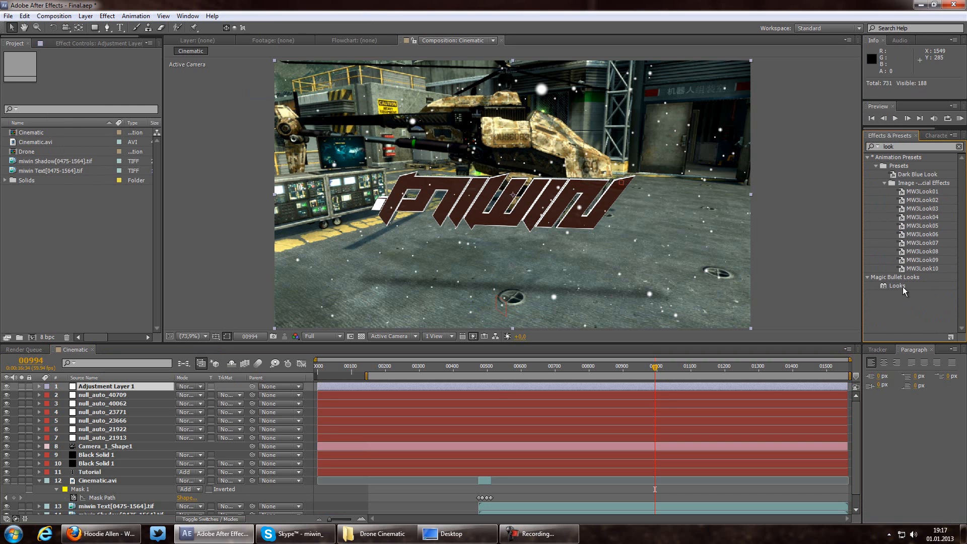
{"action": "double_click", "coordinate": [902, 286]}
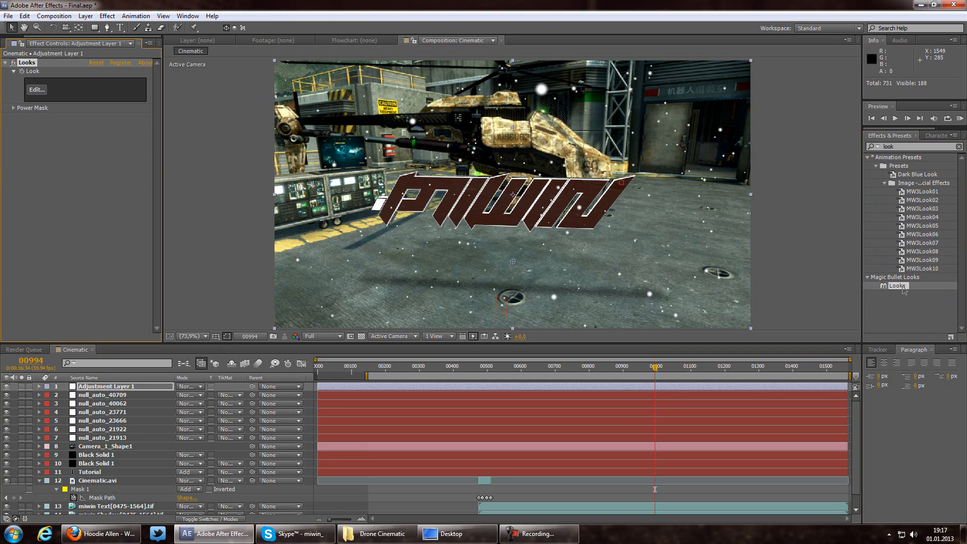
Step: Open the adjustment layer's Looks editor and preview custom presets including Blue Sky, Sunset, Purple Shine, Epic and Promod Crash
{"action": "left_click", "coordinate": [43, 92]}
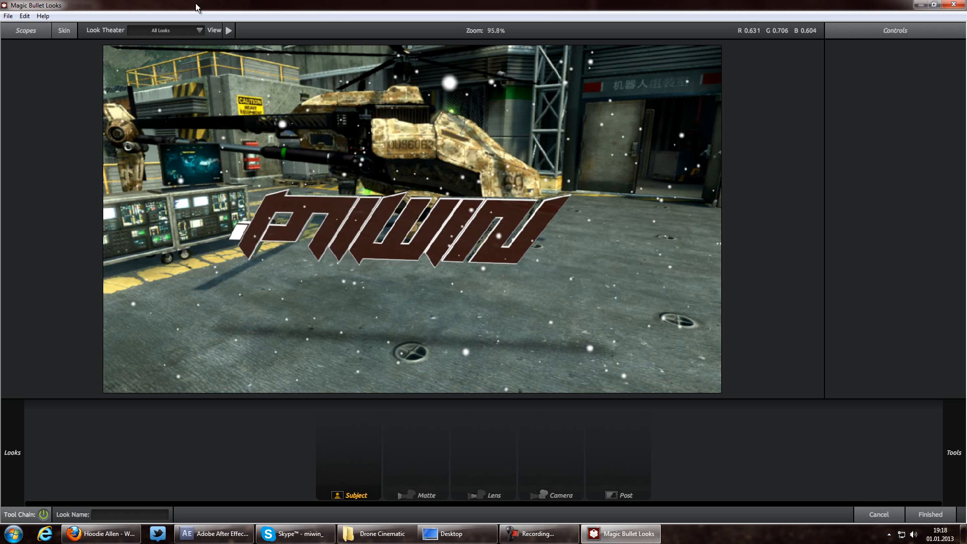
{"action": "scroll", "coordinate": [214, 153], "scroll_direction": "down", "scroll_amount": 1}
{"action": "mouse_move", "coordinate": [2, 112]}
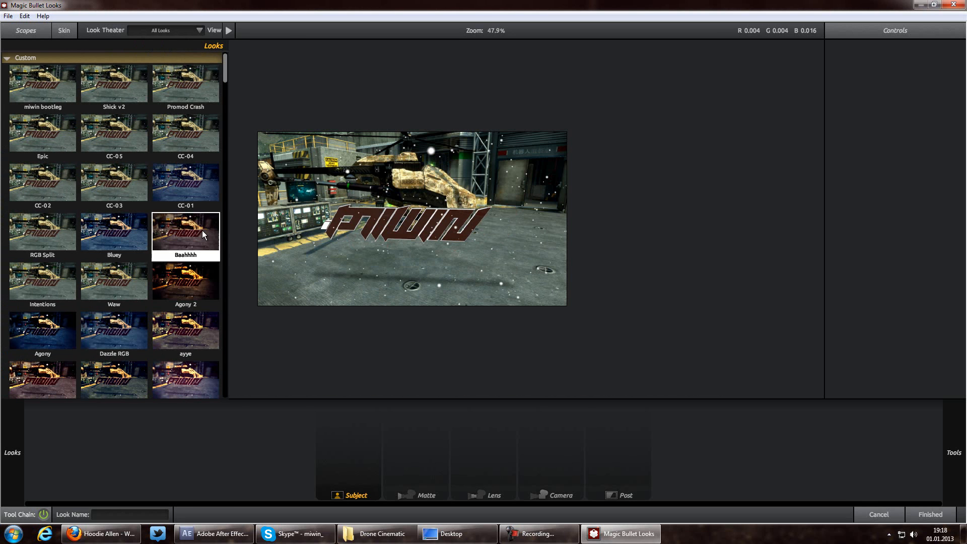
{"action": "left_click", "coordinate": [204, 230]}
{"action": "scroll", "coordinate": [135, 231], "scroll_direction": "down", "scroll_amount": 3}
{"action": "scroll", "coordinate": [135, 231], "scroll_direction": "down", "scroll_amount": 1}
{"action": "left_click", "coordinate": [173, 262]}
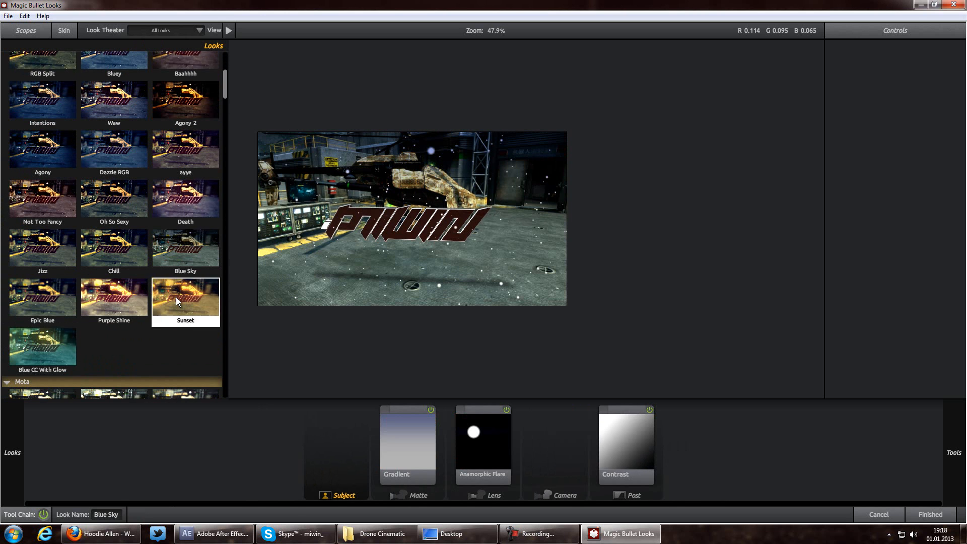
{"action": "left_click", "coordinate": [177, 297]}
{"action": "left_click", "coordinate": [93, 302]}
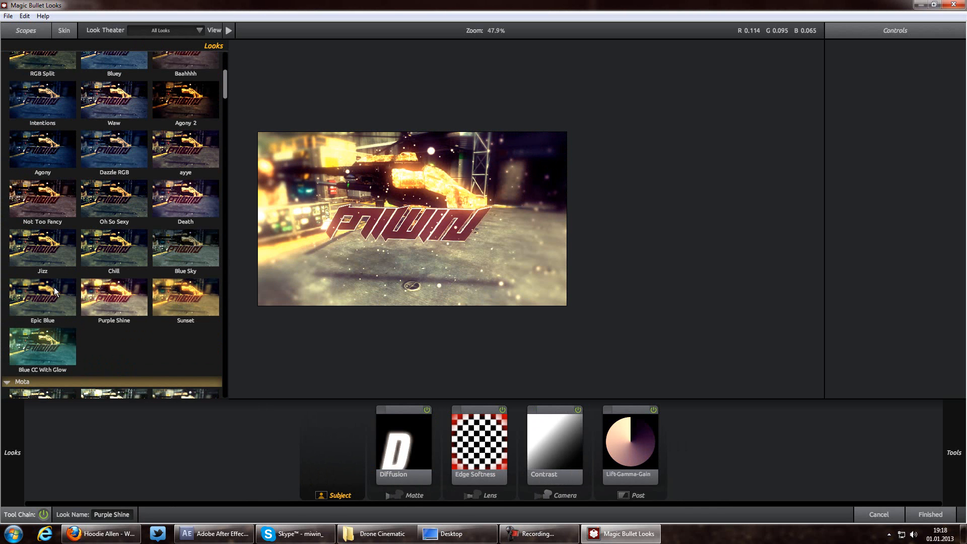
{"action": "scroll", "coordinate": [54, 291], "scroll_direction": "up", "scroll_amount": 2}
{"action": "scroll", "coordinate": [101, 135], "scroll_direction": "up", "scroll_amount": 2}
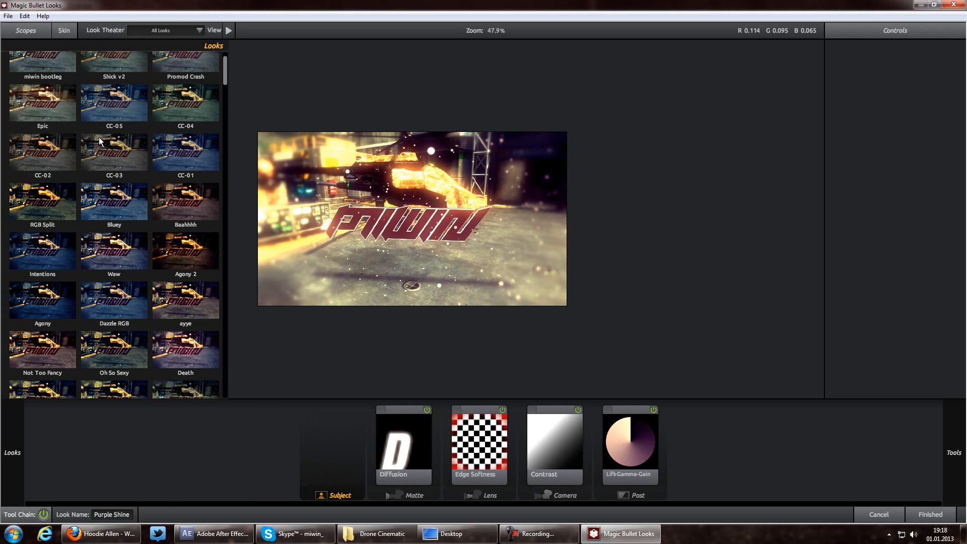
{"action": "left_click", "coordinate": [42, 162]}
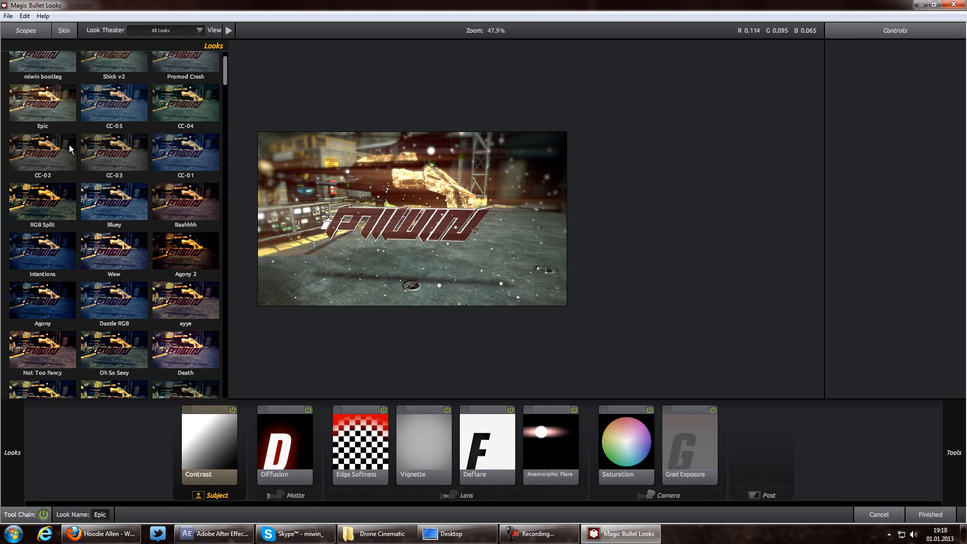
{"action": "scroll", "coordinate": [106, 145], "scroll_direction": "up", "scroll_amount": 1}
{"action": "left_click", "coordinate": [186, 84]}
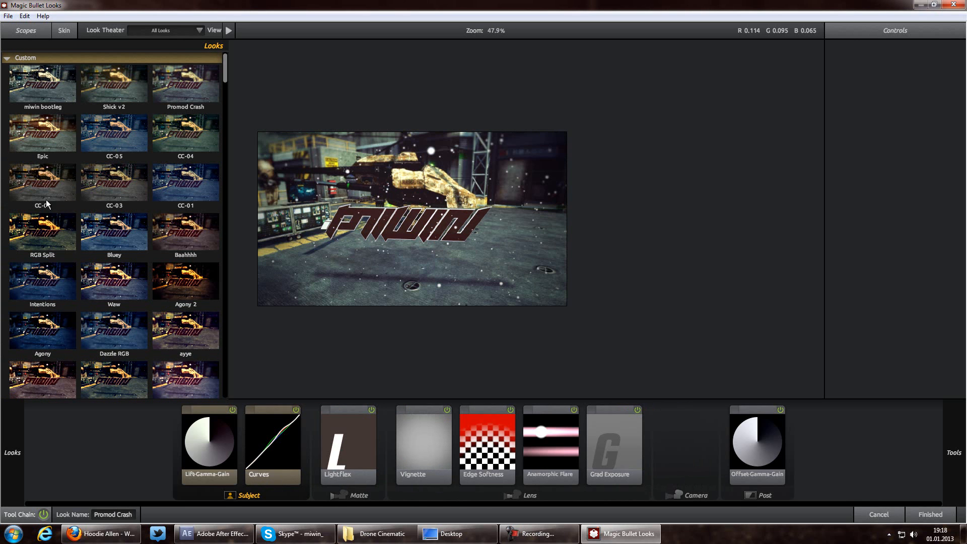
Step: Apply the custom CC-02 look with its Vignette tool disabled, and return to the composition
{"action": "left_click", "coordinate": [46, 190]}
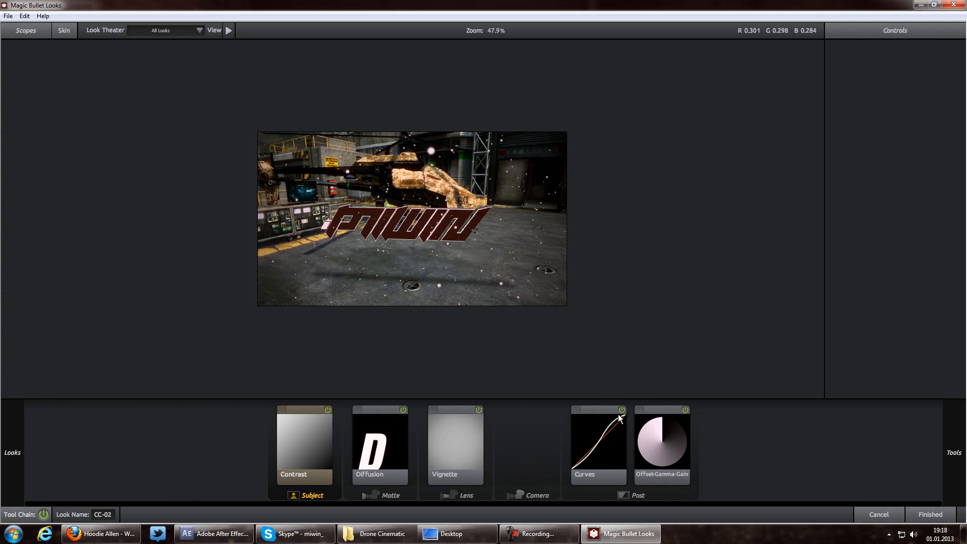
{"action": "left_click", "coordinate": [479, 410]}
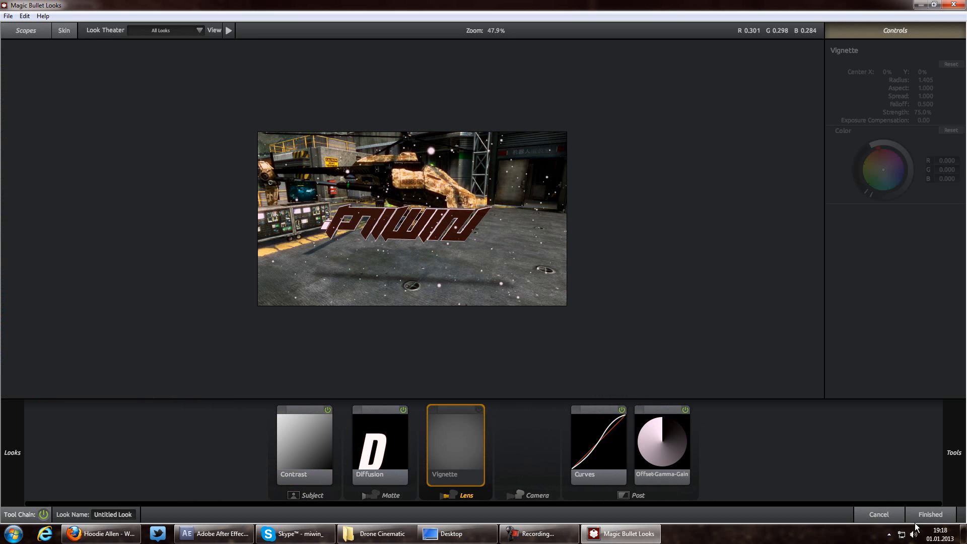
{"action": "left_click", "coordinate": [917, 516]}
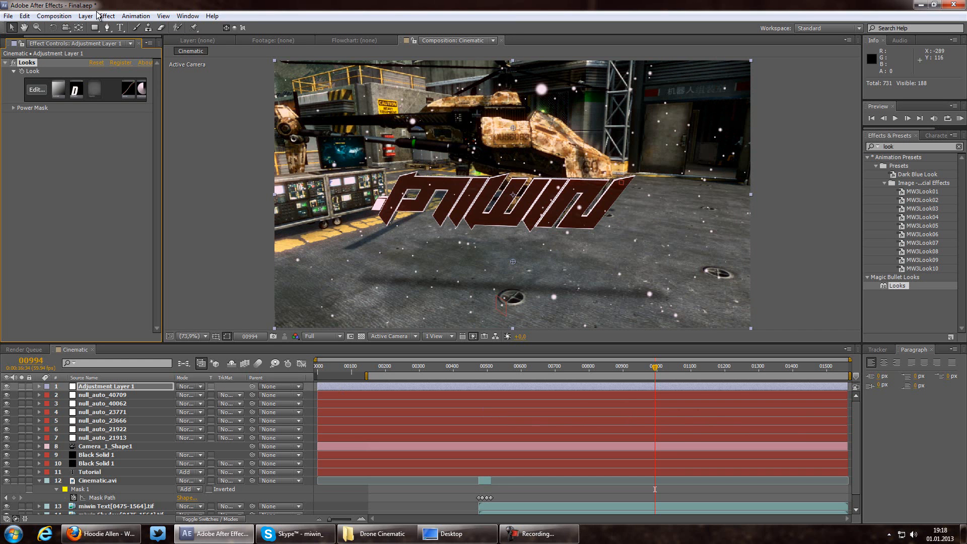
Step: Add a new black solid at composition size above the adjustment layer
{"action": "left_click", "coordinate": [100, 15]}
{"action": "mouse_move", "coordinate": [92, 29]}
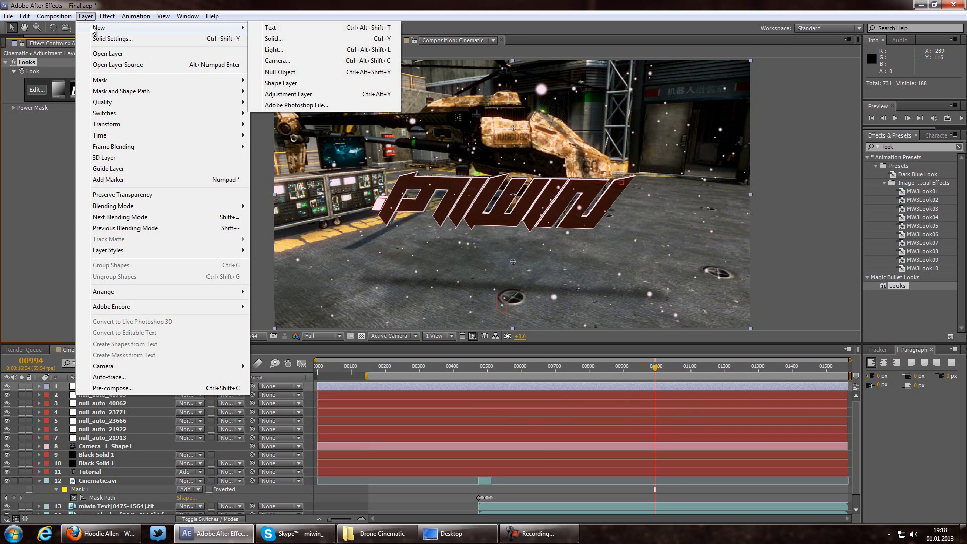
{"action": "left_click", "coordinate": [296, 39]}
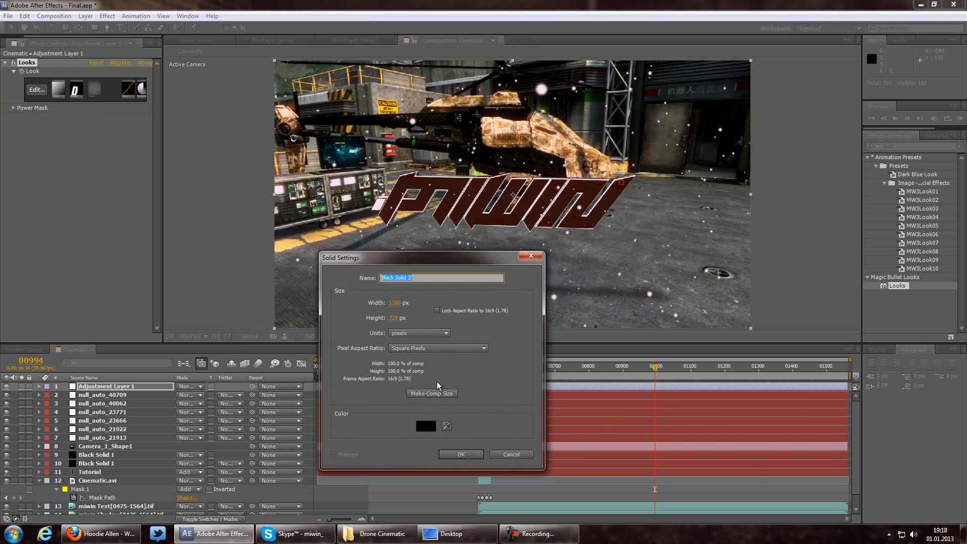
{"action": "key", "text": "Return"}
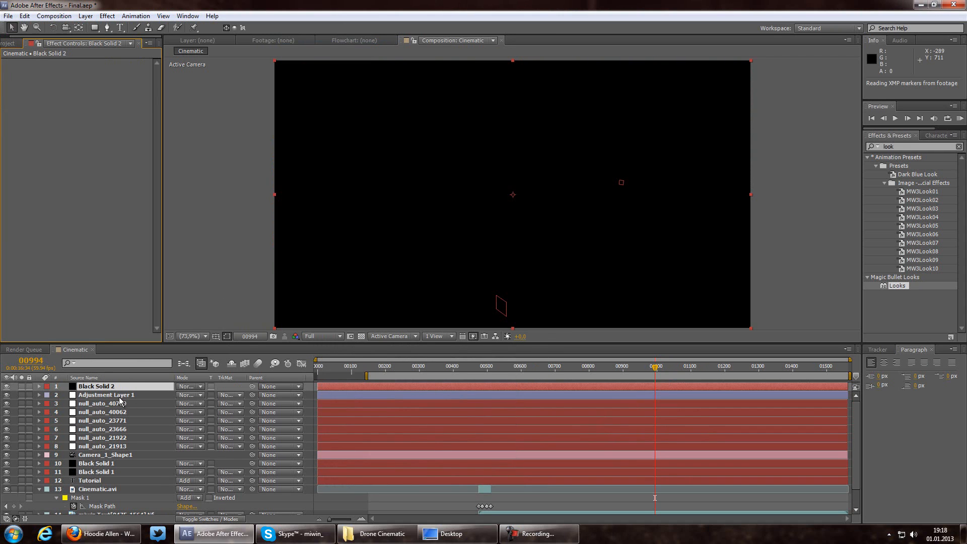
Step: Duplicate the new black solid and move the lower copy down to Y position 1036 as the bottom letterbox bar
{"action": "key", "text": "p"}
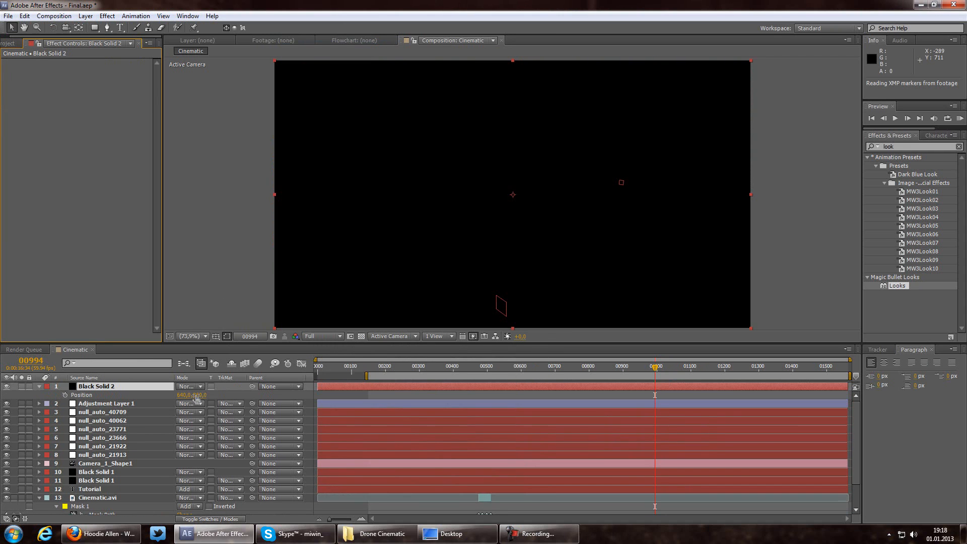
{"action": "key", "text": "ctrl+d"}
{"action": "left_click_drag", "start_coordinate": [199, 404], "coordinate": [531, 396]}
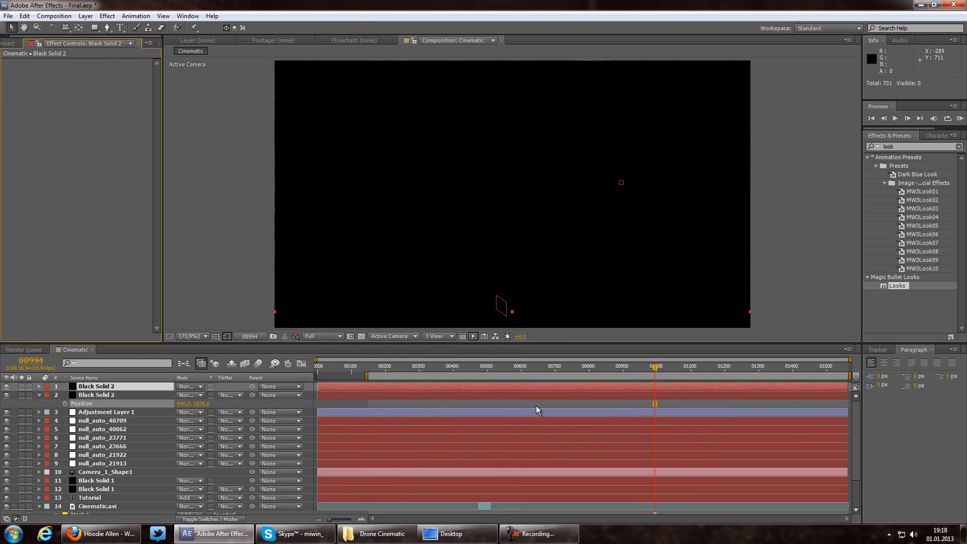
Step: Move the topmost black solid up to Y position -318 to form the upper letterbox bar
{"action": "left_click", "coordinate": [112, 389]}
{"action": "key", "text": "p"}
{"action": "left_click_drag", "start_coordinate": [198, 396], "coordinate": [19, 396]}
{"action": "left_click_drag", "start_coordinate": [196, 396], "coordinate": [11, 397]}
{"action": "left_click_drag", "start_coordinate": [199, 396], "coordinate": [228, 392]}
Step: Scrub through the cinematic to frame 1043 to check the color grade and letterbox bars
{"action": "left_click_drag", "start_coordinate": [637, 369], "coordinate": [634, 393]}
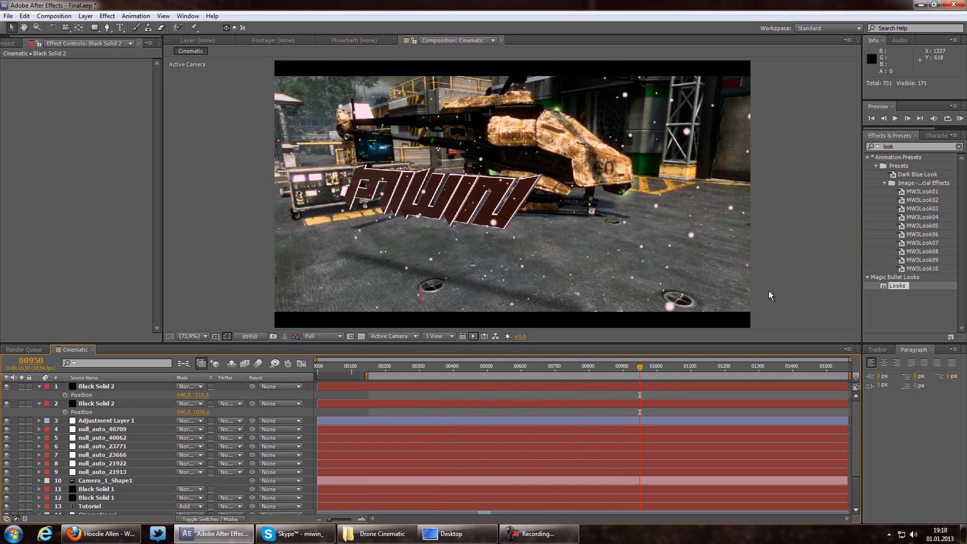
{"action": "left_click_drag", "start_coordinate": [669, 371], "coordinate": [530, 379]}
{"action": "left_click_drag", "start_coordinate": [606, 373], "coordinate": [673, 361]}
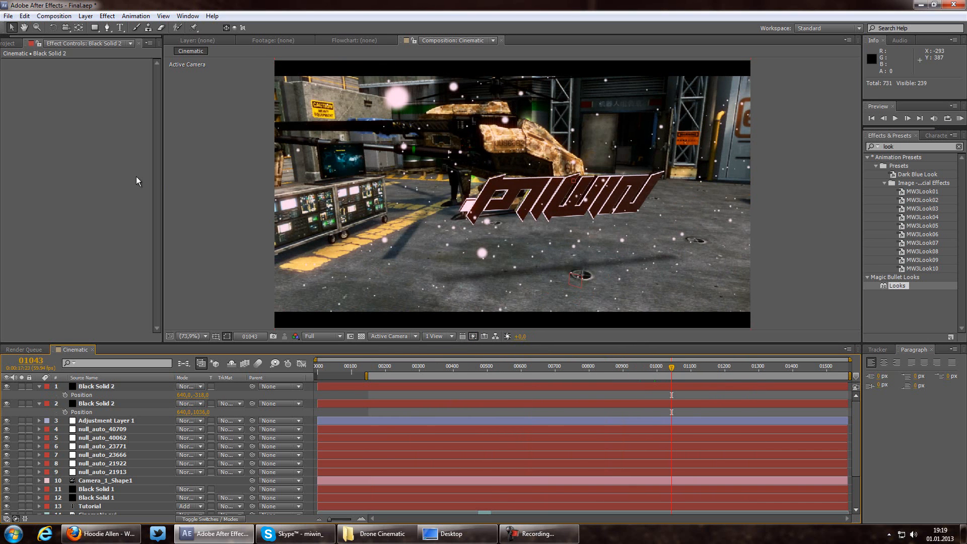